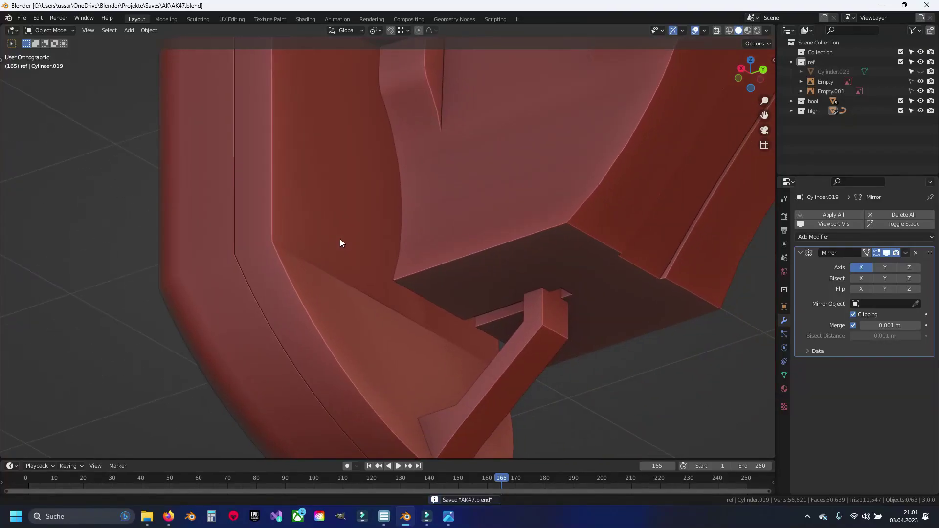
Step: Reveal hidden geometry and frame the plug's edge loop in Edit Mode on Cylinder.019
key(alt+h)
key(Tab)
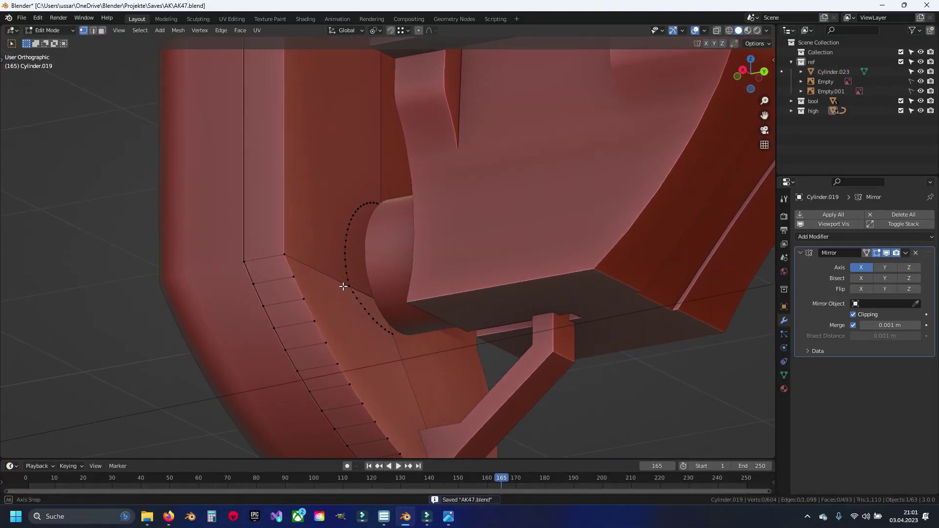
scroll(340, 284, up, 2)
scroll(338, 291, up, 2)
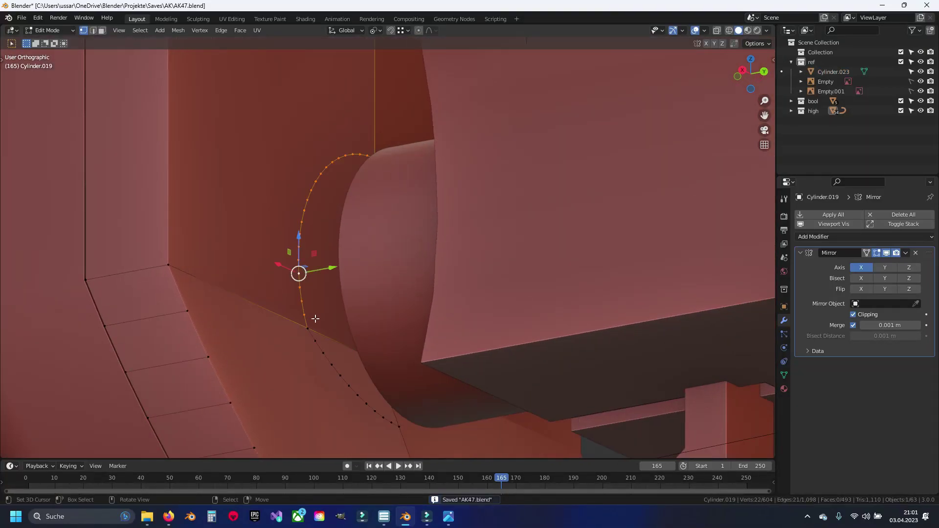
key(shift+z)
scroll(377, 174, down, 3)
mouse_move(377, 174)
shift+middle_down()
mouse_move(380, 306)
mouse_move(349, 227)
shift+middle_up()
scroll(349, 228, up, 4)
shift+middle_drag(384, 352, 405, 252)
scroll(441, 290, up, 3)
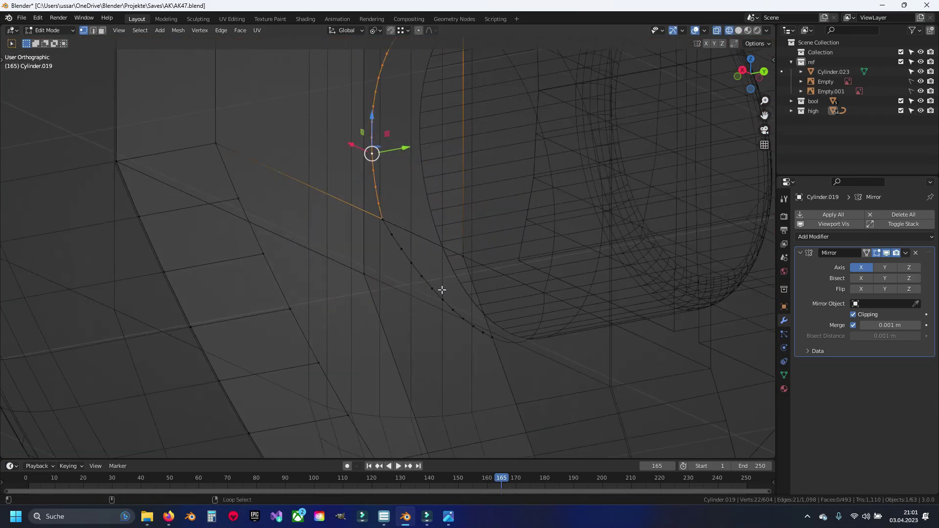
scroll(449, 285, down, 2)
key(shift+z)
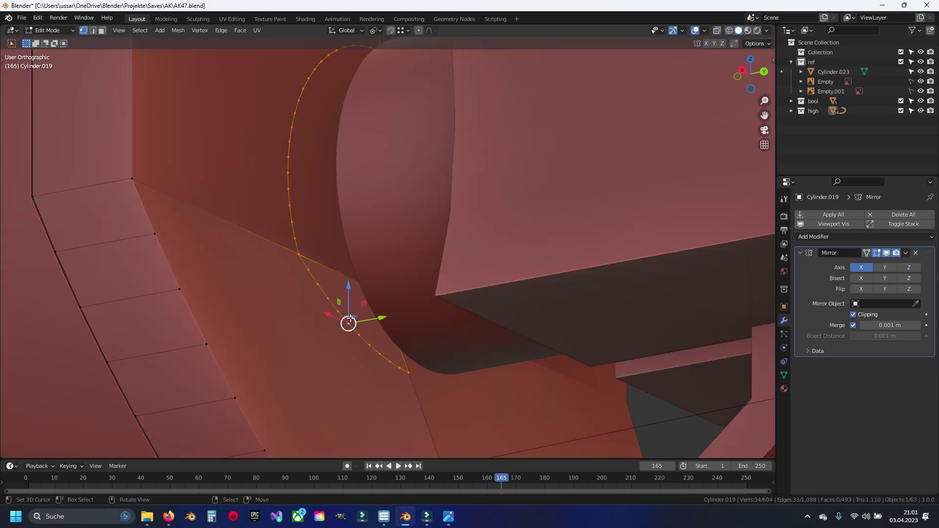
mouse_move(342, 318)
middle_down()
mouse_move(334, 305)
mouse_move(343, 301)
middle_up()
Step: Duplicate the plug's edge loop, offset it slightly, and separate it as Cylinder.022
key(shift+d)
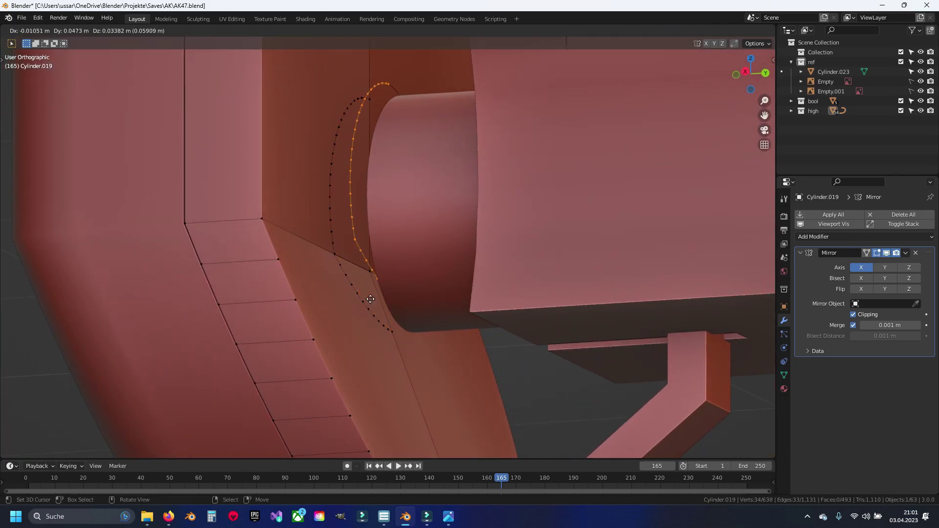
key(Escape)
drag(394, 295, 391, 297)
key(Tab)
key(shift+z)
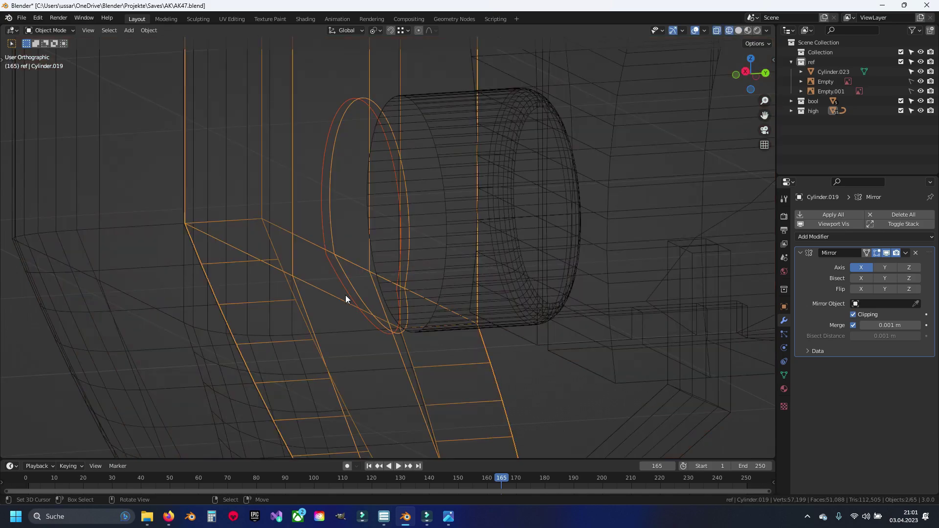
click(345, 294)
key(shift+z)
scroll(368, 296, up, 3)
Step: Move Cylinder.023's front ring about 0.119 m along Y to lengthen the plug
middle_drag(366, 318, 435, 256)
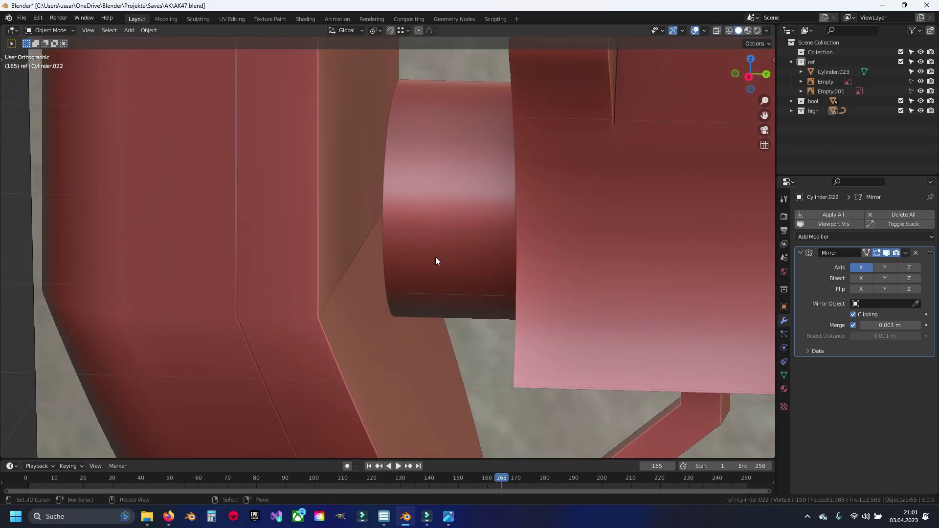
click(436, 257)
key(Tab)
key(shift+z)
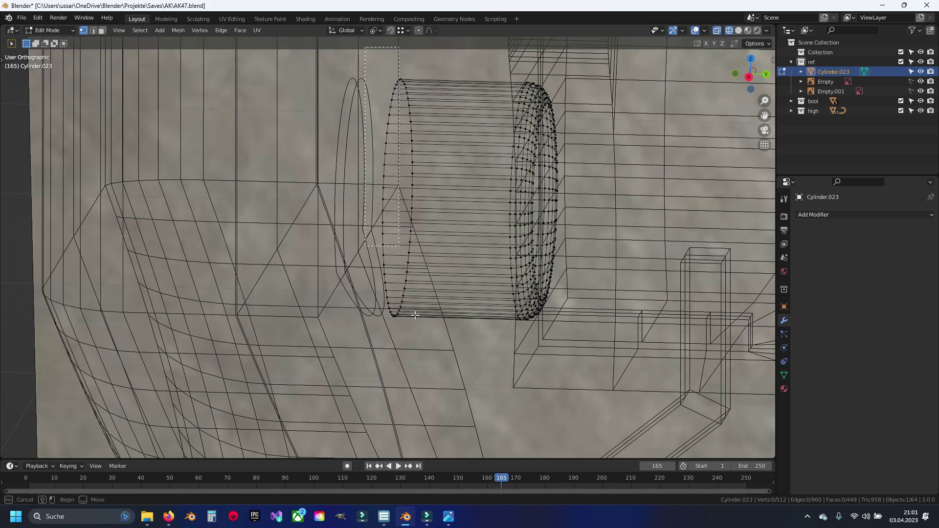
drag(365, 47, 415, 316)
key(shift+z)
drag(435, 198, 384, 198)
key(shift+z)
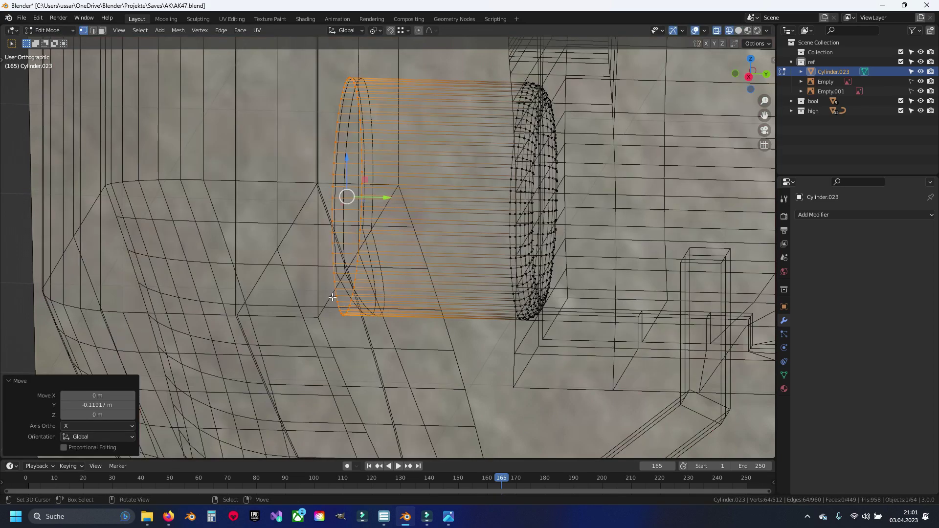
key(Tab)
Step: Clear the receiver's mesh selection, then enter Edit Mode on the separated loop Cylinder.022
click(395, 287)
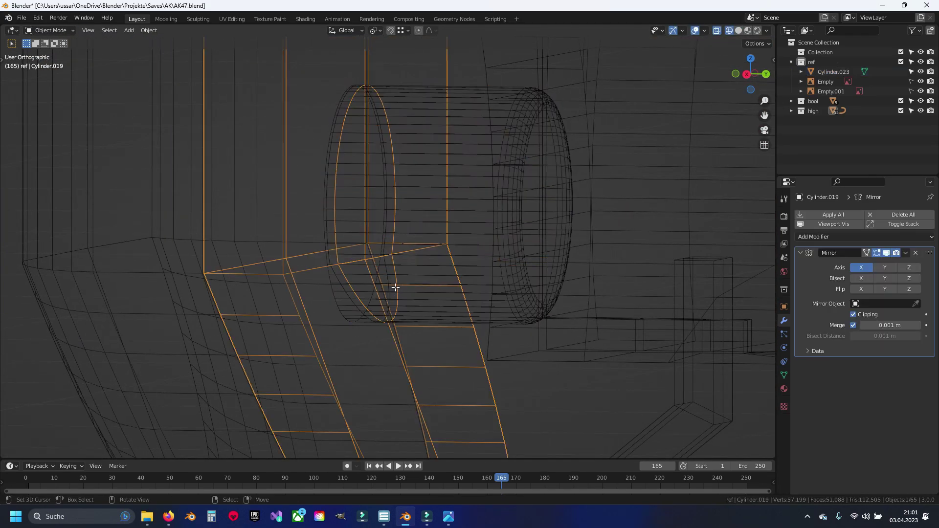
key(Tab)
key(a)
key(alt+a)
key(Tab)
click(353, 303)
key(Tab)
key(shift+z)
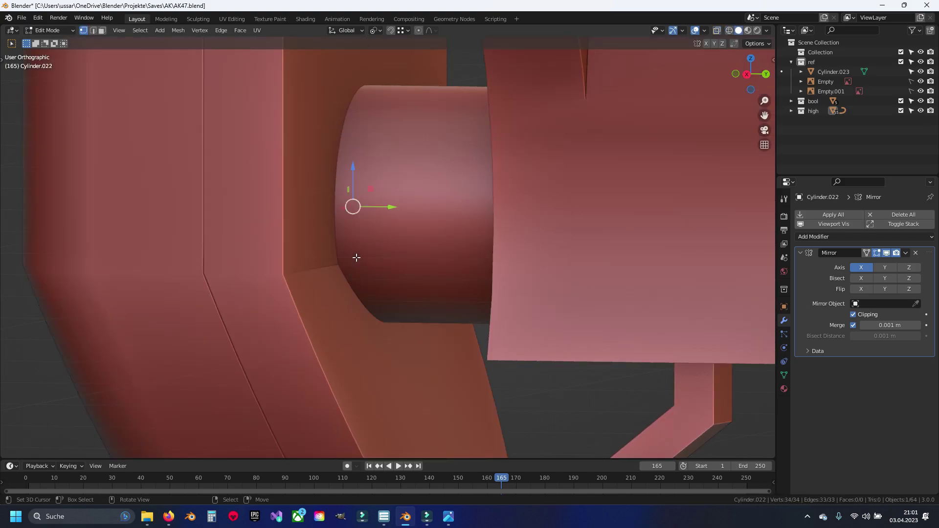
Step: Extrude the Cylinder.022 loop and move the new ring along Y into a thin band
key(shift+z)
key(e)
right_click(385, 217)
key(shift+z)
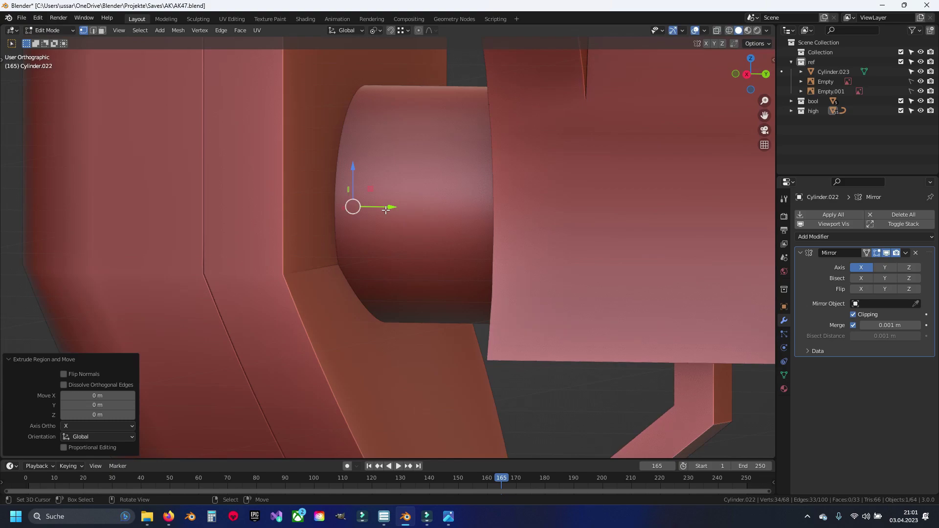
key(g)
key(y)
click(426, 217)
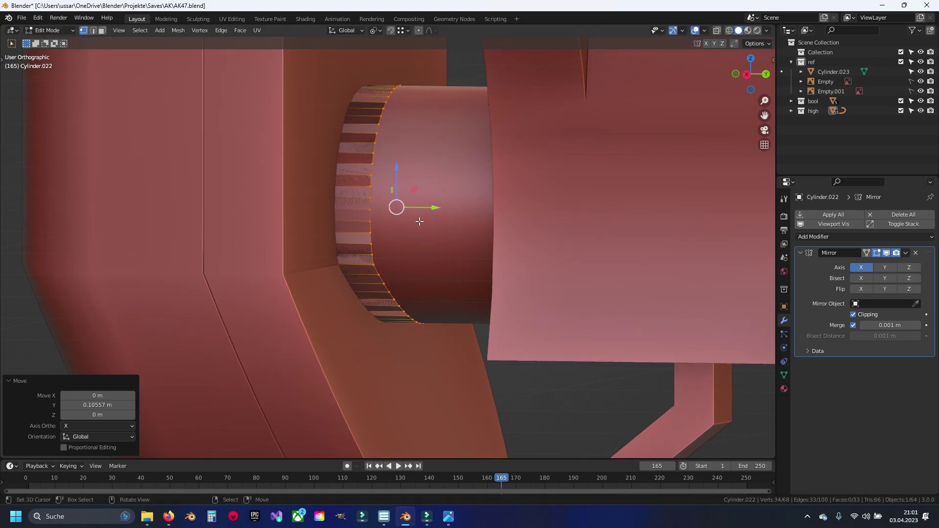
mouse_move(426, 218)
middle_down()
mouse_move(300, 198)
mouse_move(389, 232)
mouse_move(430, 210)
middle_up()
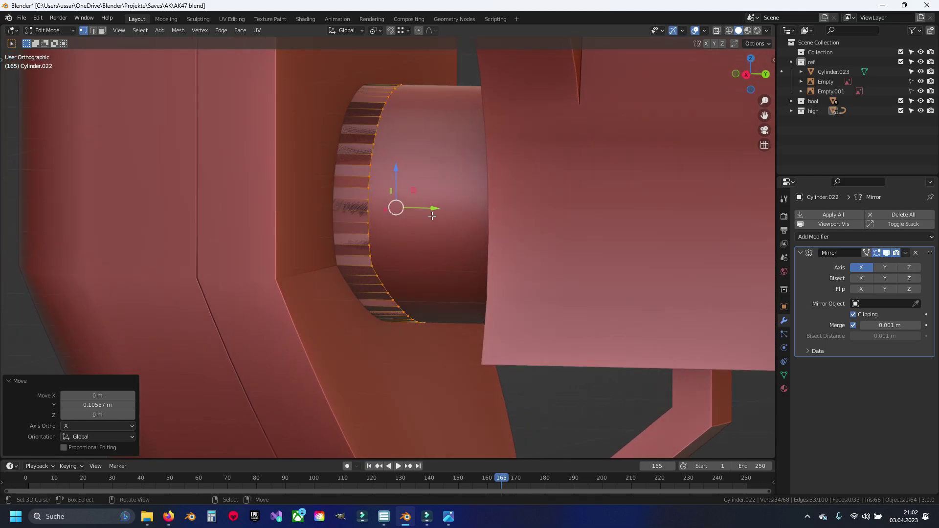
drag(430, 209, 436, 211)
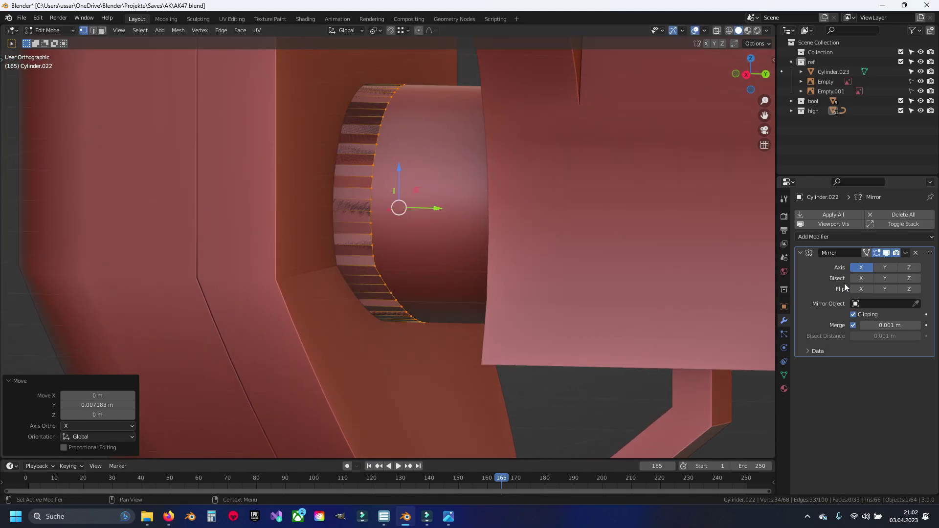
Step: Recalculate the band's normals outward and save the AK47 file
key(F3)
key(Return)
key(a)
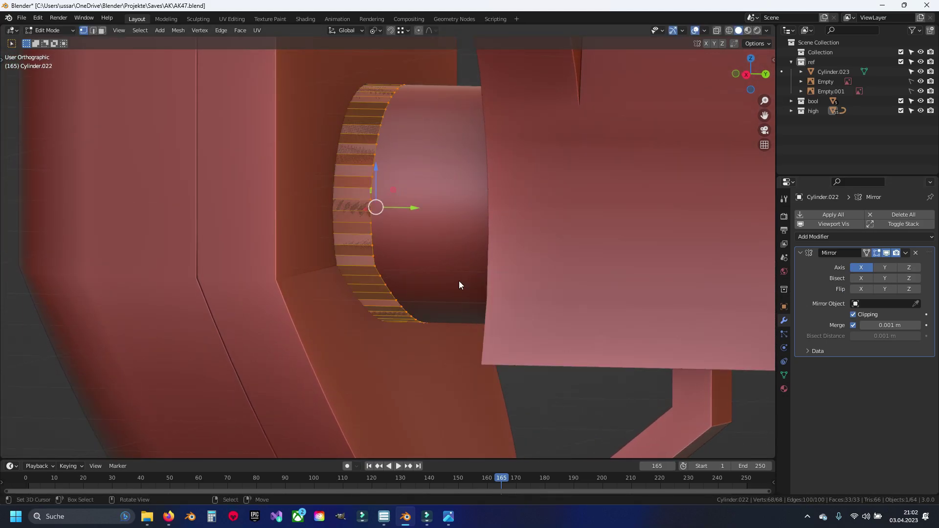
key(F3)
key(Return)
key(alt+a)
key(ctrl+s)
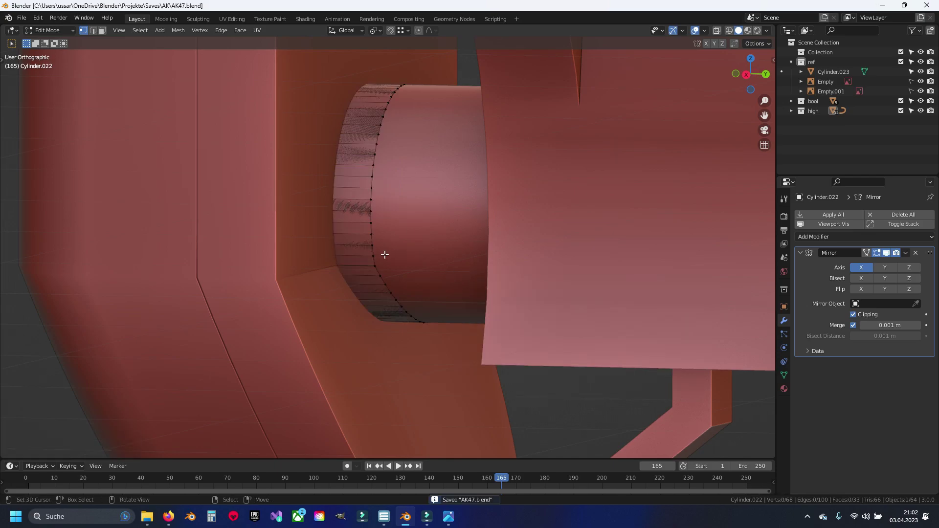
click(827, 235)
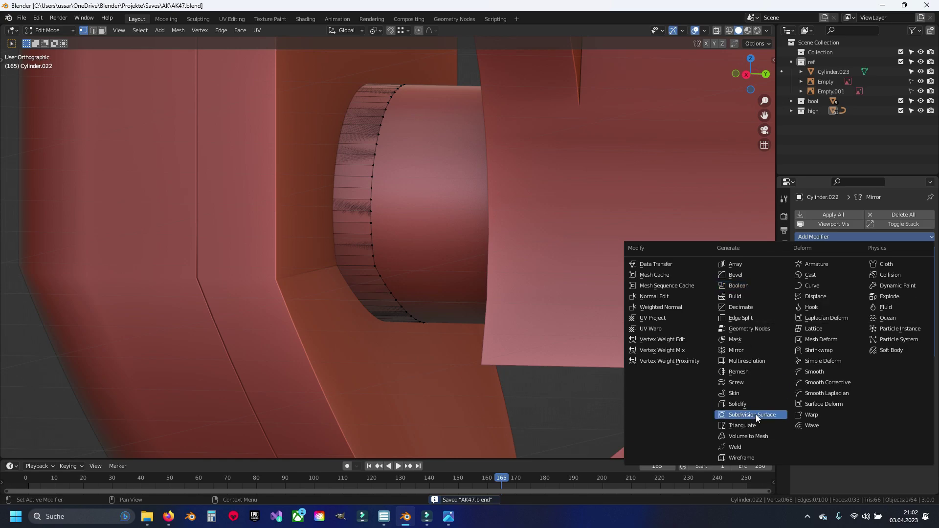
Step: Add a Solidify modifier with −0.024 m thickness to the band and shade it smooth
click(738, 404)
scroll(496, 278, up, 2)
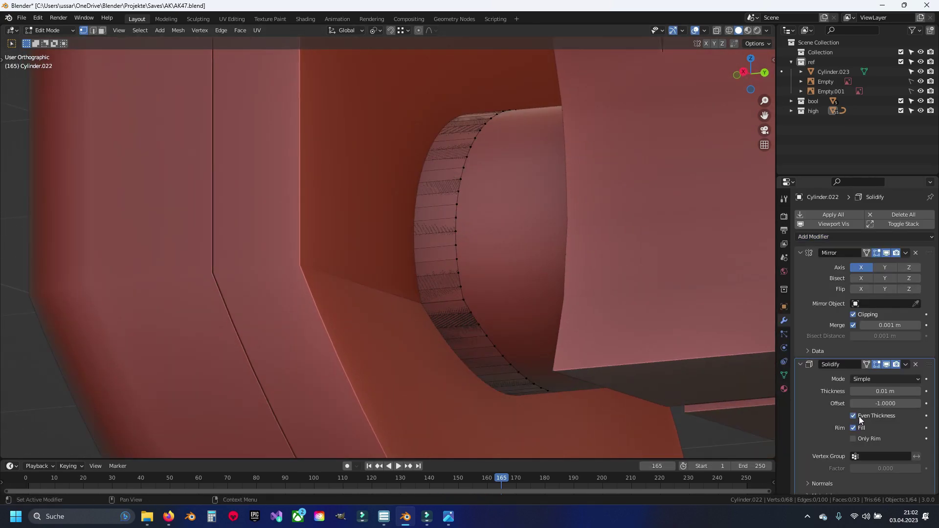
drag(882, 389, 856, 391)
key(Tab)
key(q)
mouse_move(427, 276)
middle_down()
mouse_move(415, 259)
mouse_move(431, 268)
middle_up()
click(407, 259)
Step: Turn off the Solidify modifier's viewport display and return to editing the band
click(784, 375)
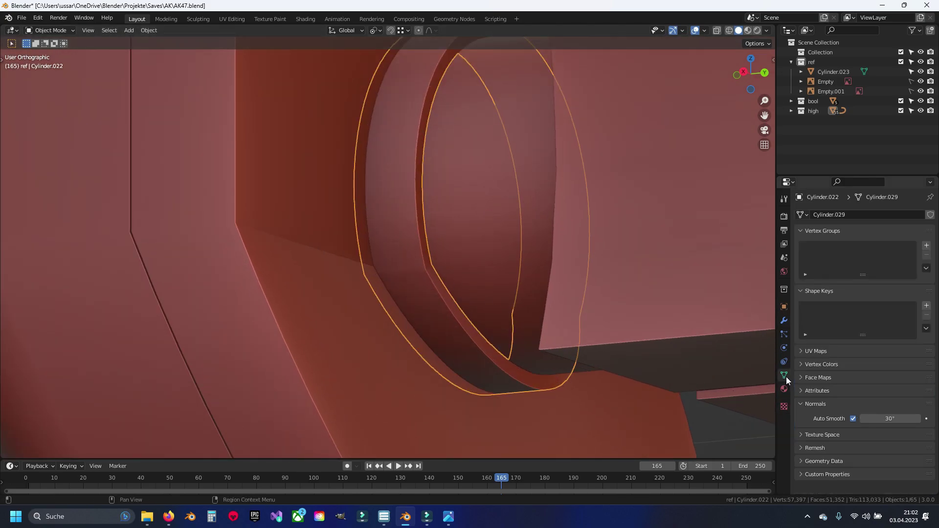
click(784, 320)
mouse_move(677, 325)
middle_down()
mouse_move(331, 307)
mouse_move(318, 339)
mouse_move(364, 319)
mouse_move(365, 331)
mouse_move(319, 319)
mouse_move(482, 295)
mouse_move(411, 247)
middle_up()
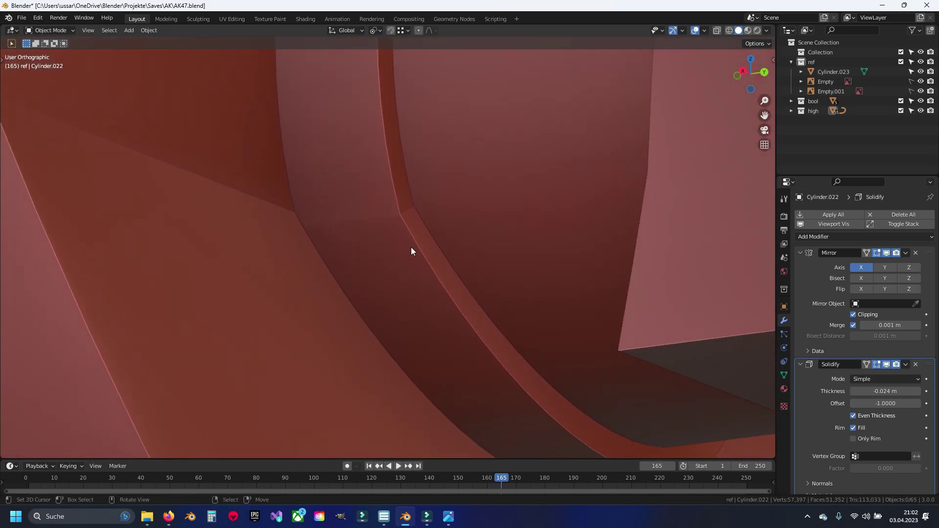
click(884, 365)
key(Tab)
Step: Dissolve the stray edge across the band, leaving 66 vertices, and hide another edge
scroll(405, 215, up, 5)
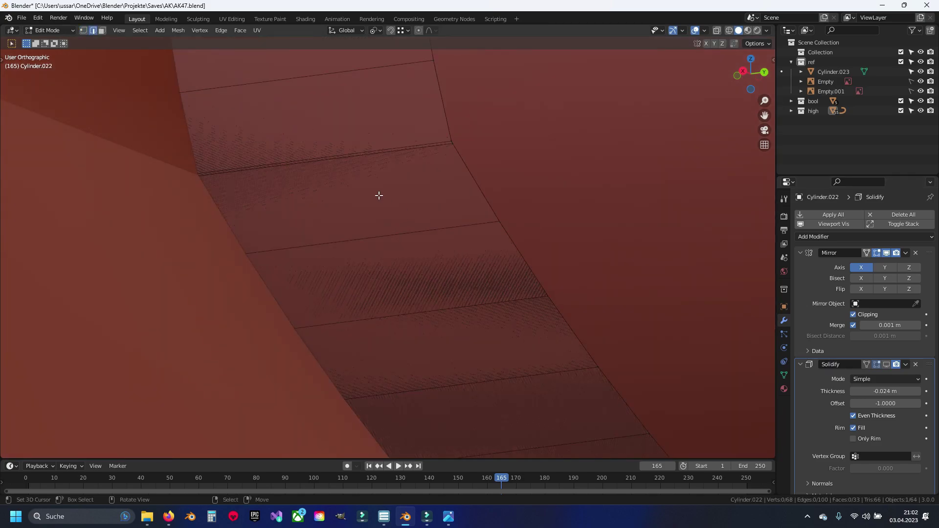
key(x)
click(400, 206)
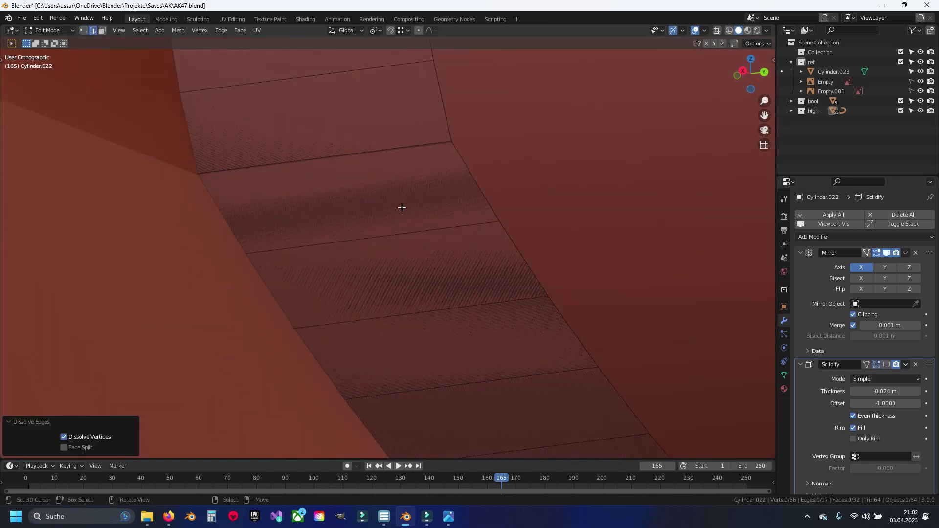
click(401, 148)
key(h)
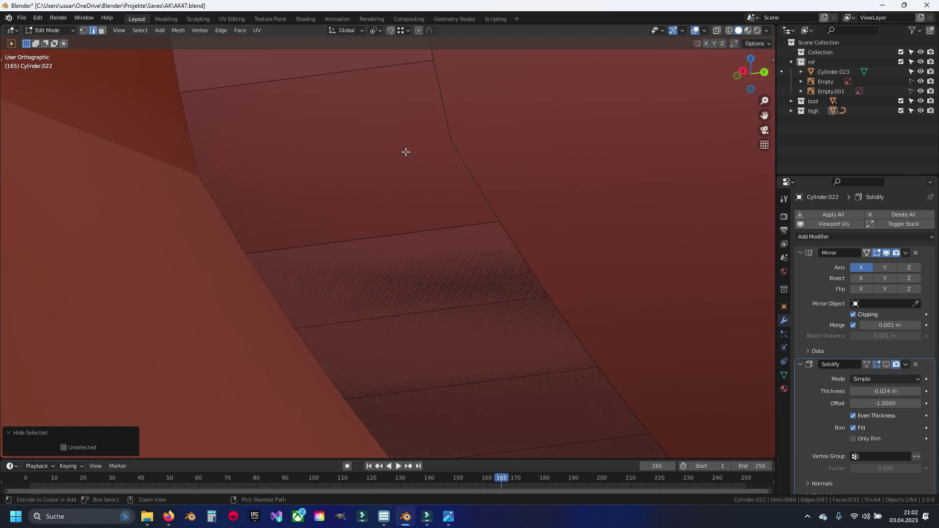
click(405, 149)
mouse_move(442, 186)
middle_down()
mouse_move(565, 269)
mouse_move(434, 251)
mouse_move(417, 203)
mouse_move(419, 216)
mouse_move(357, 264)
mouse_move(465, 242)
middle_up()
key(h)
key(Tab)
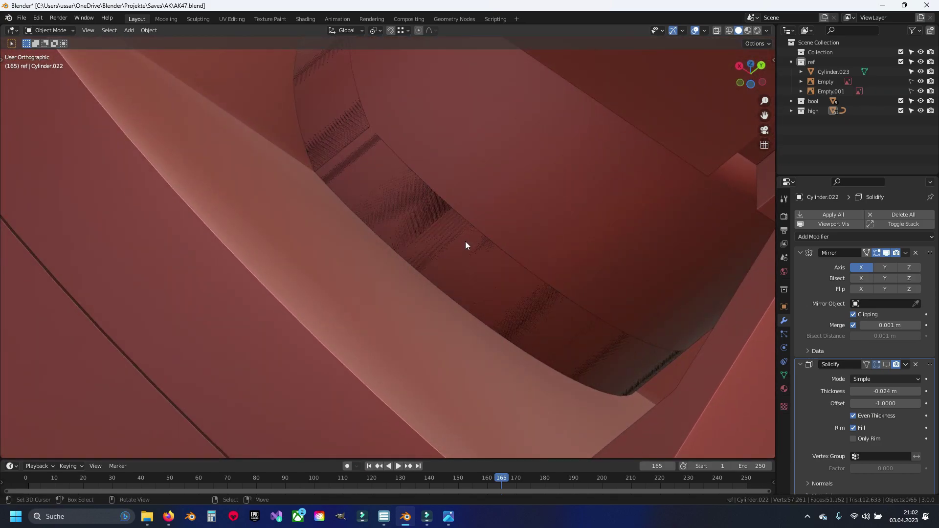
Step: Select the band's outer vertex loop and save the file
middle_drag(310, 141, 364, 237)
key(Tab)
key(1)
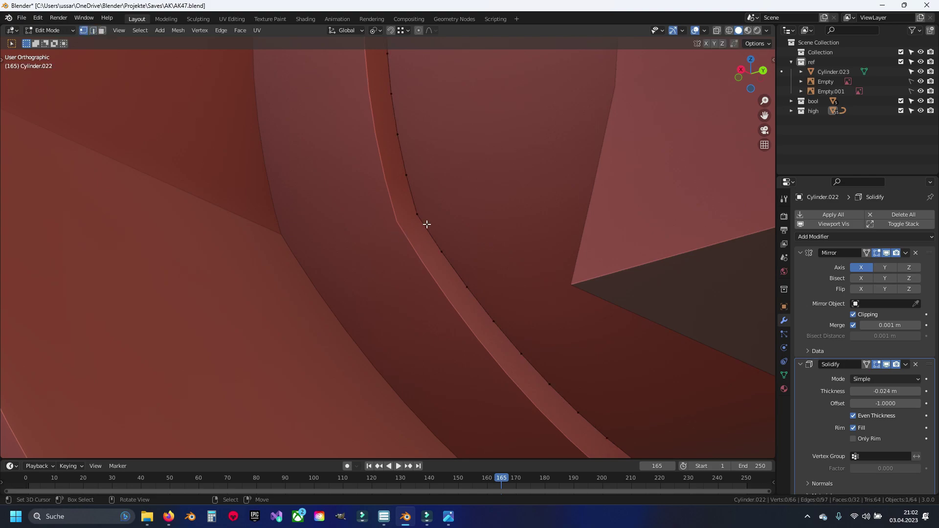
alt+click(427, 218)
key(ctrl+s)
mouse_move(427, 218)
middle_down()
mouse_move(415, 225)
mouse_move(425, 231)
middle_up()
key(KP_3)
key(alt+z)
scroll(425, 231, up, 1)
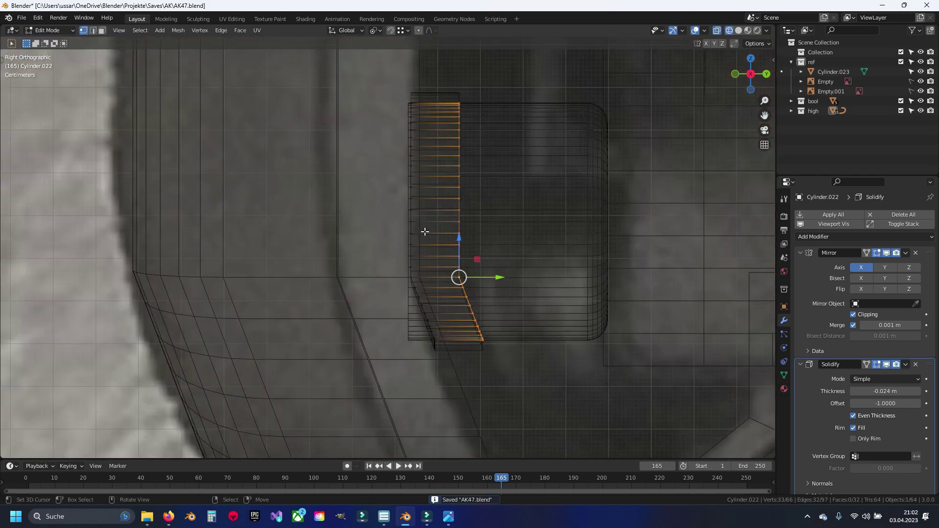
scroll(396, 240, up, 3)
scroll(396, 242, up, 6)
scroll(390, 245, down, 2)
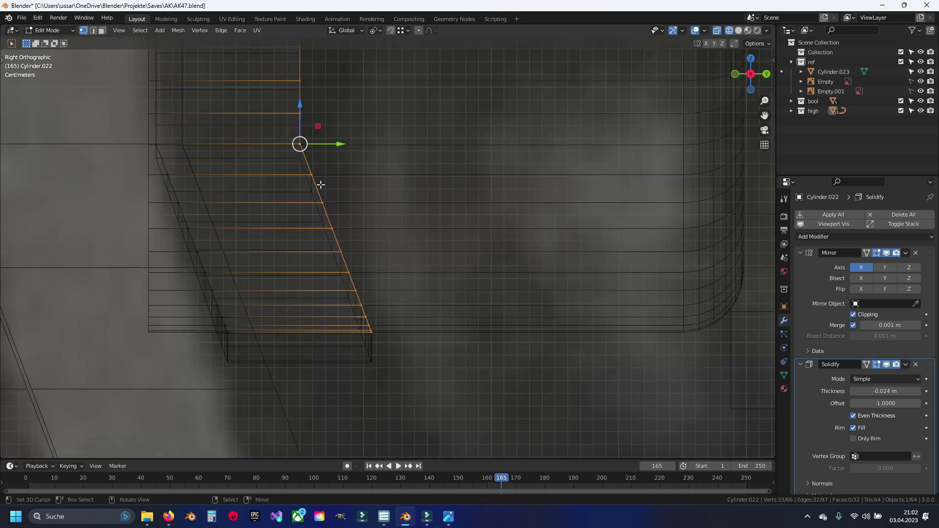
shift+middle_drag(384, 123, 420, 288)
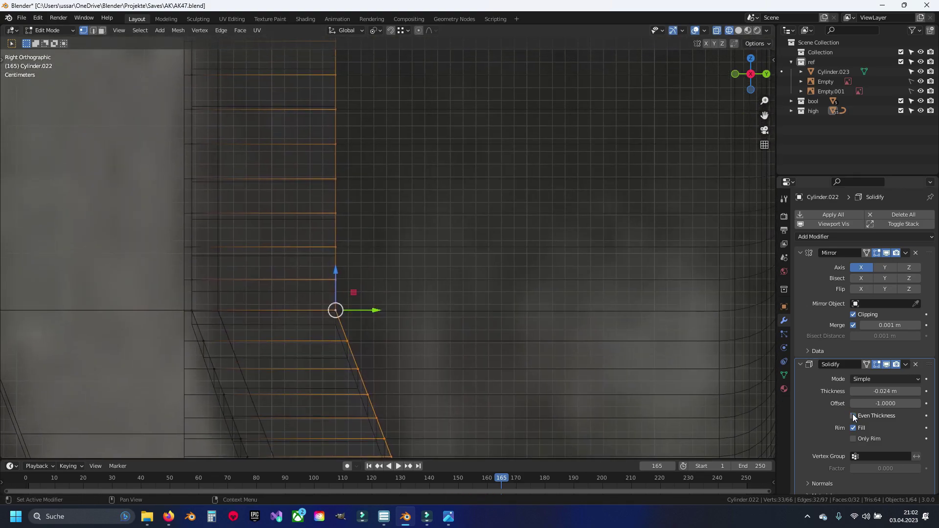
ctrl+scroll(506, 216, up, 1)
shift+scroll(484, 274, up, 5)
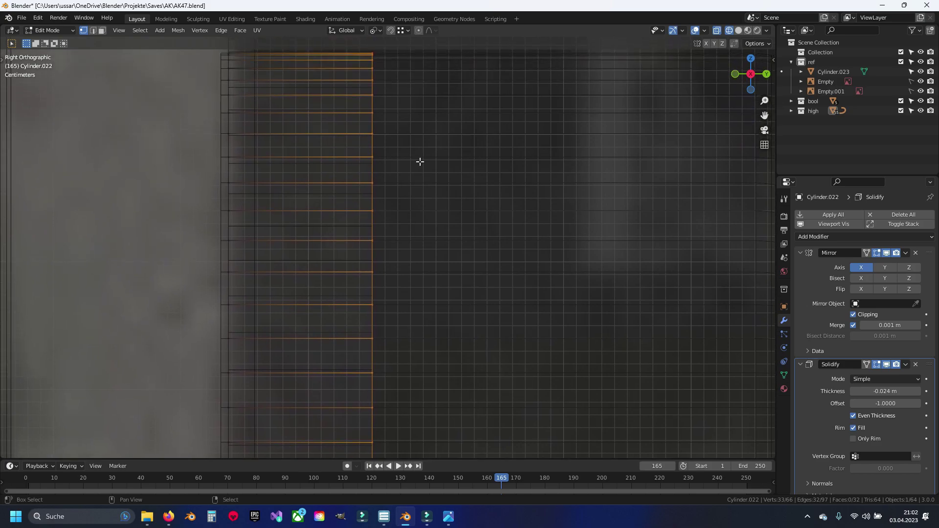
shift+scroll(418, 321, down, 3)
shift+scroll(411, 237, down, 5)
shift+scroll(411, 237, up, 4)
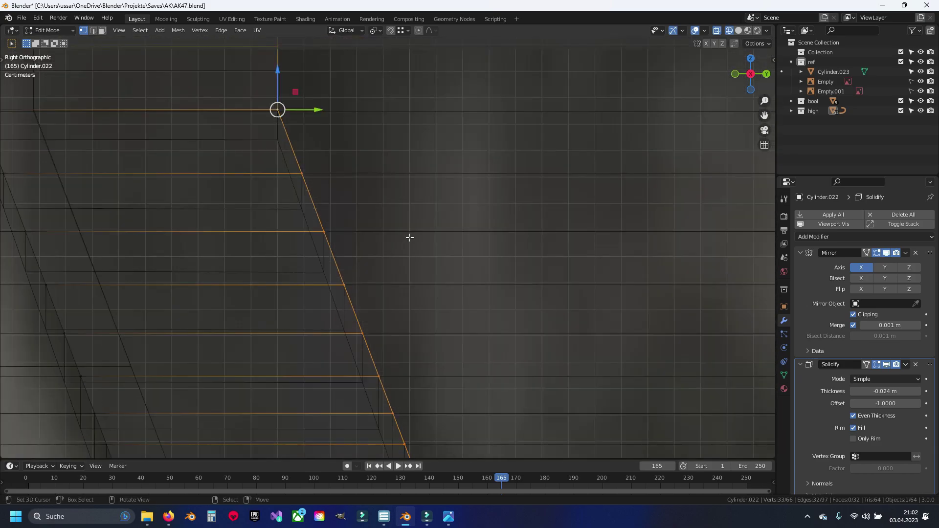
key(shift+z)
mouse_move(411, 236)
middle_down()
mouse_move(309, 177)
mouse_move(362, 197)
middle_up()
key(Tab)
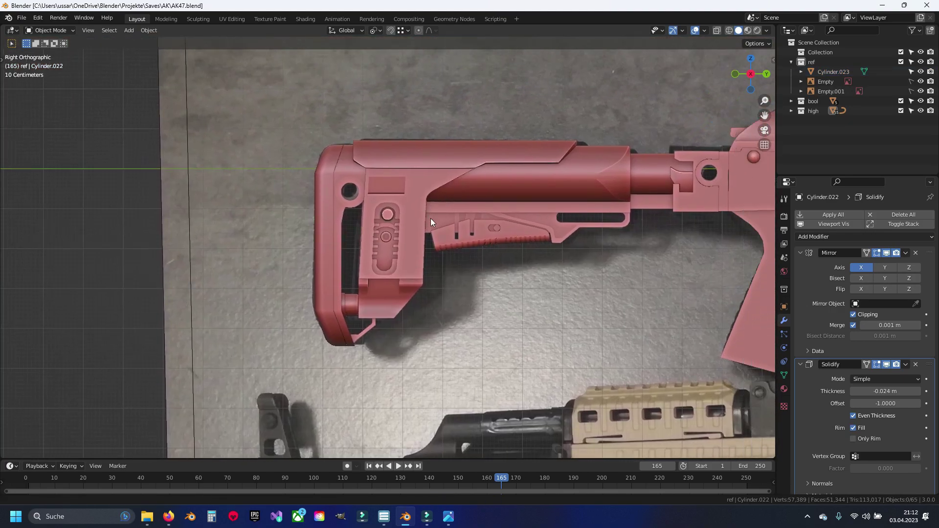
Step: Select the inner faces of the stock's round hole on the ring mesh
scroll(430, 218, up, 8)
mouse_move(321, 236)
shift+middle_down()
mouse_move(498, 238)
mouse_move(394, 224)
mouse_move(444, 232)
mouse_move(448, 270)
shift+middle_up()
click(394, 226)
key(Tab)
scroll(394, 226, up, 5)
alt+click(444, 231)
Step: Duplicate the hole faces in place, separate them as Cylinder.024, and save
key(shift+d)
right_click(448, 271)
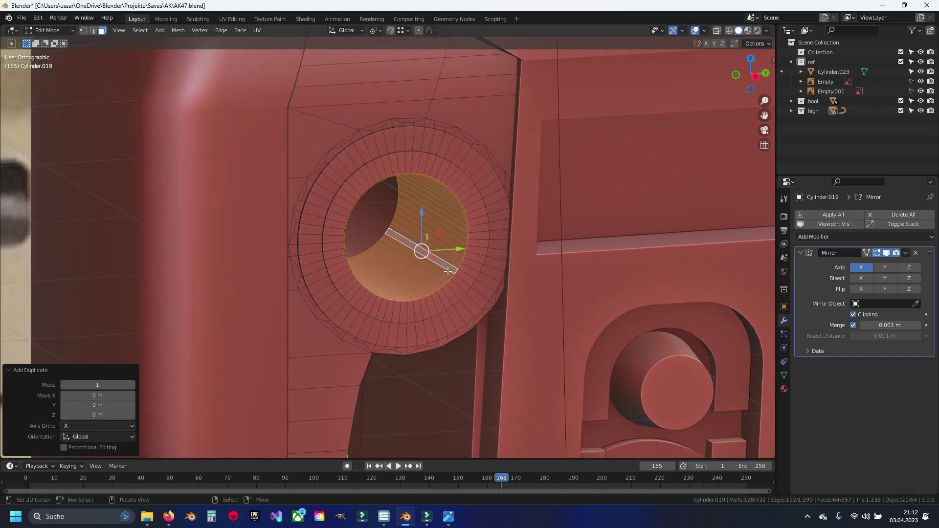
key(p)
click(447, 271)
key(Tab)
click(444, 254)
key(ctrl+s)
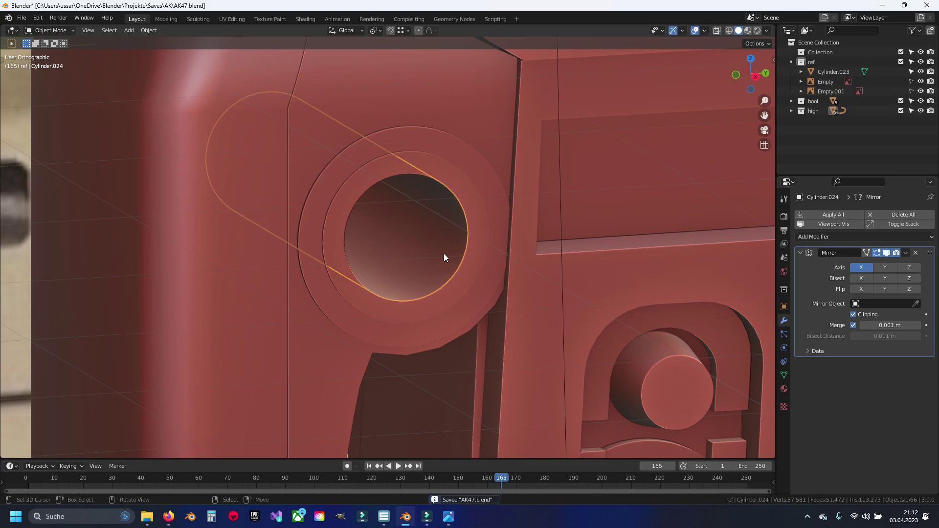
key(shift+s)
key(shift+s)
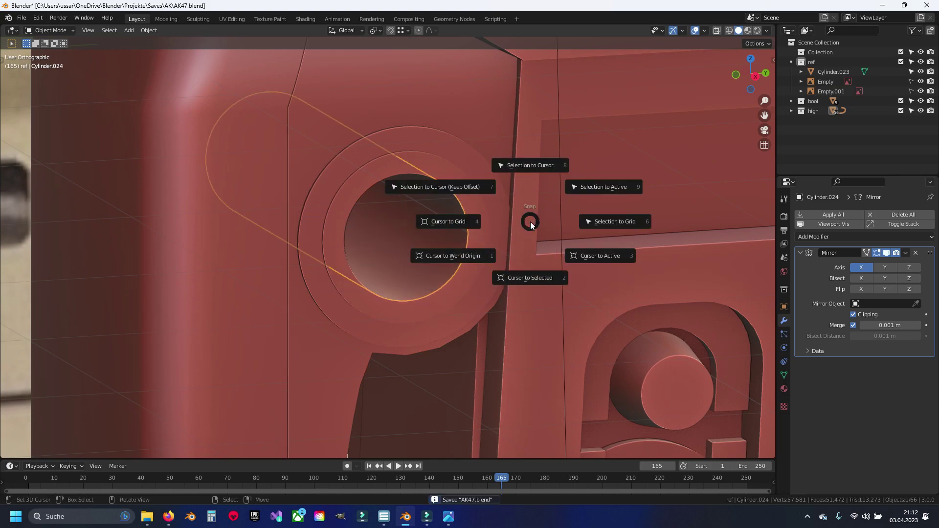
Step: Move Cylinder.024's rim loop along X to recess the plug inside the hole
key(Escape)
key(Tab)
scroll(438, 227, up, 2)
scroll(440, 266, up, 2)
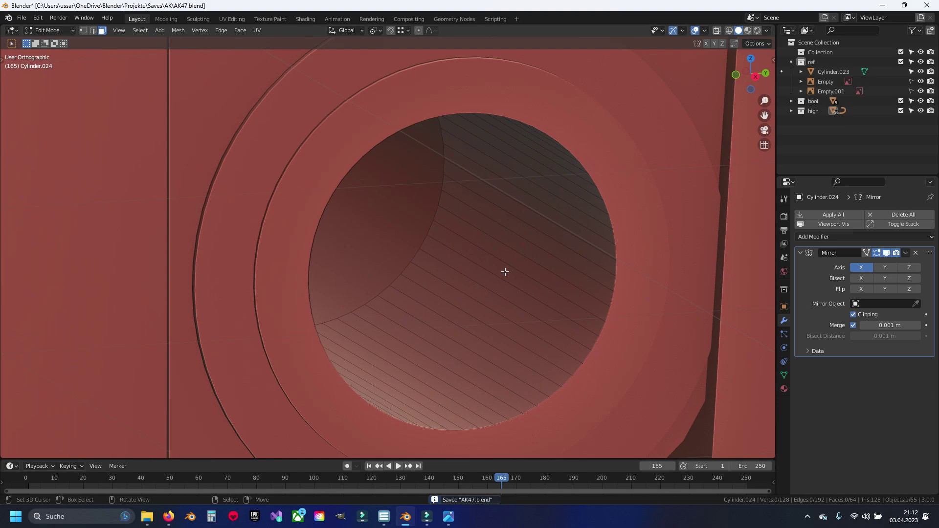
alt+click(606, 319)
shift+middle_drag(607, 319, 525, 262)
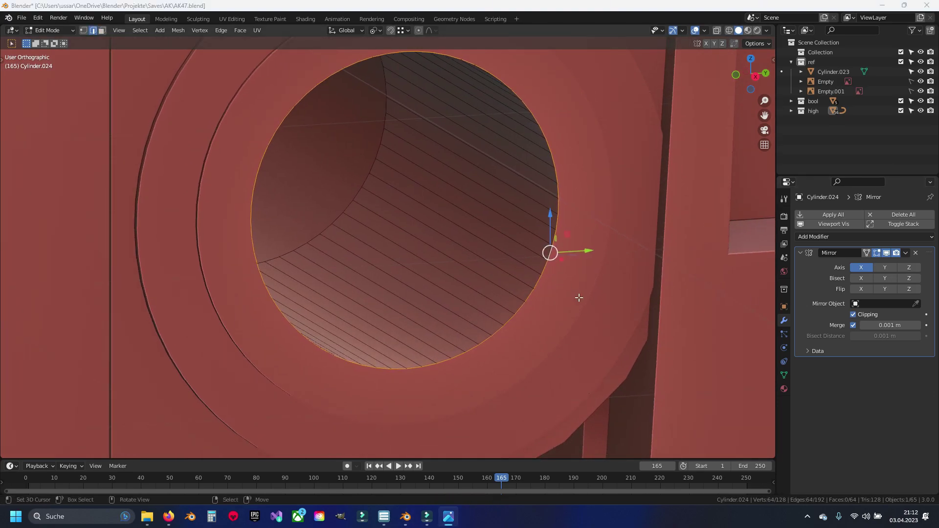
scroll(578, 298, down, 3)
middle_drag(538, 273, 503, 238)
key(g)
key(x)
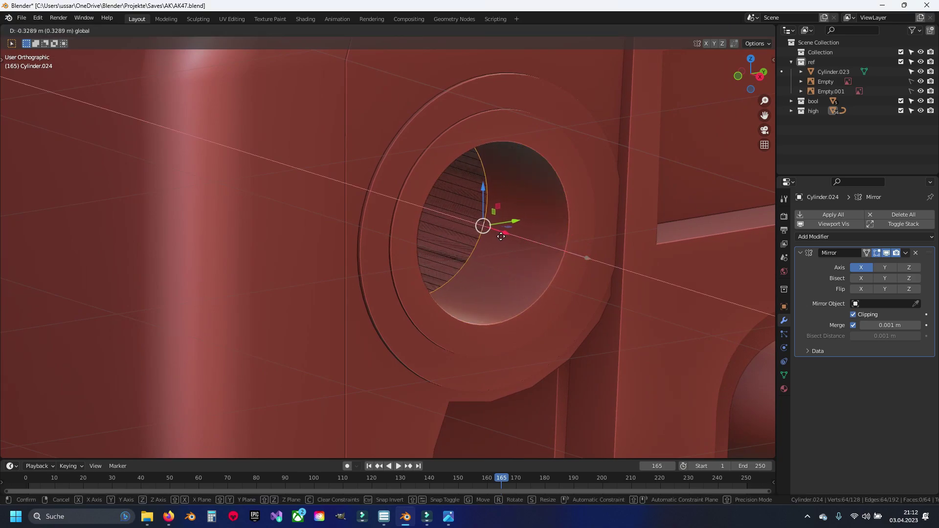
click(501, 236)
scroll(489, 234, down, 4)
mouse_move(391, 230)
middle_down()
mouse_move(440, 225)
mouse_move(438, 238)
middle_up()
scroll(462, 230, up, 1)
key(alt+a)
scroll(462, 230, up, 3)
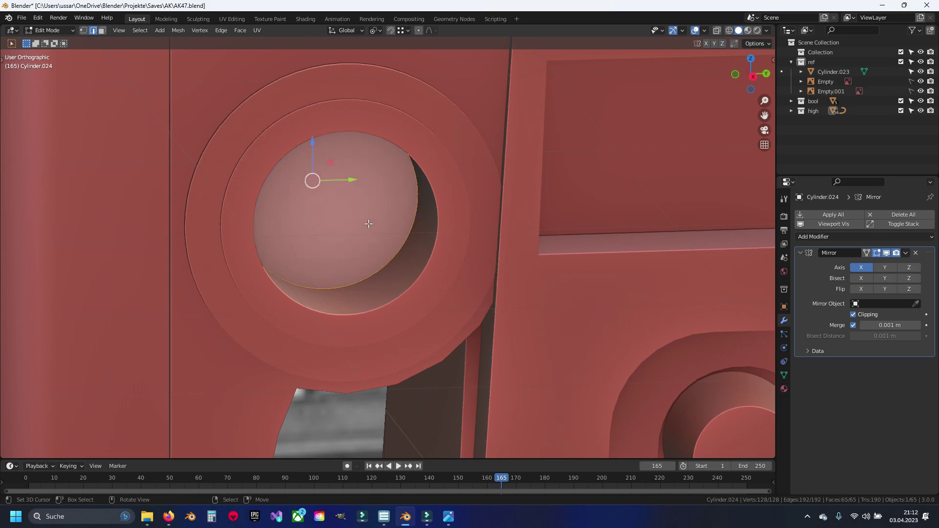
Step: Recalculate the plug's normals outward, compare against the reference photo, and save
key(F3)
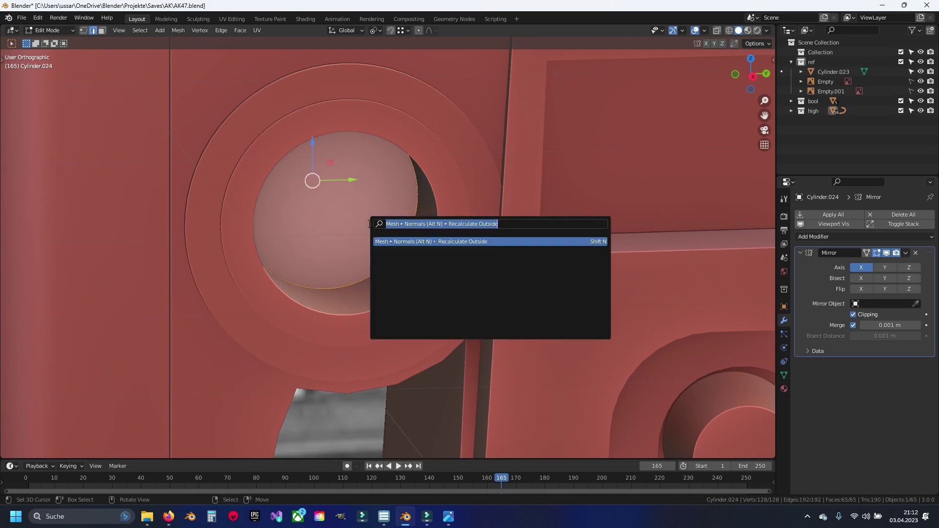
key(Return)
key(alt+a)
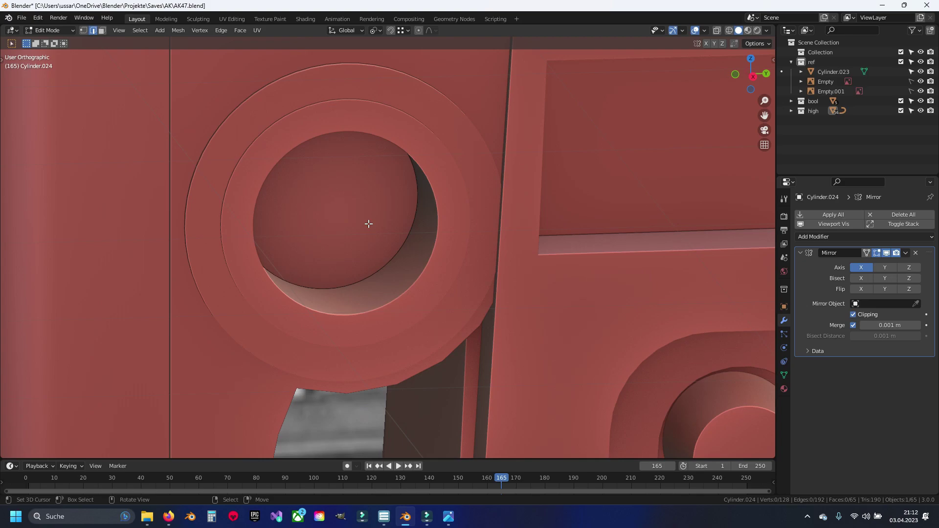
mouse_move(370, 224)
middle_down()
mouse_move(470, 294)
mouse_move(444, 323)
middle_up()
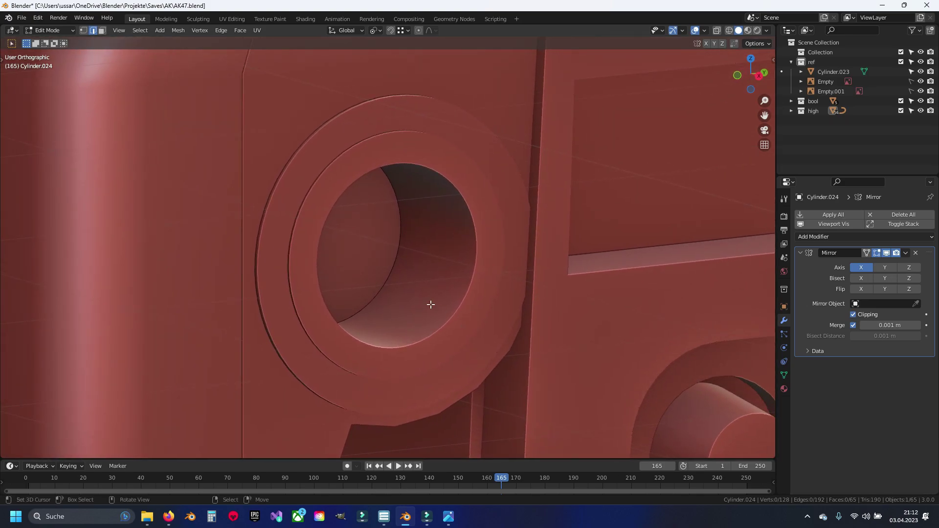
scroll(365, 277, down, 1)
scroll(362, 276, down, 4)
scroll(377, 276, down, 3)
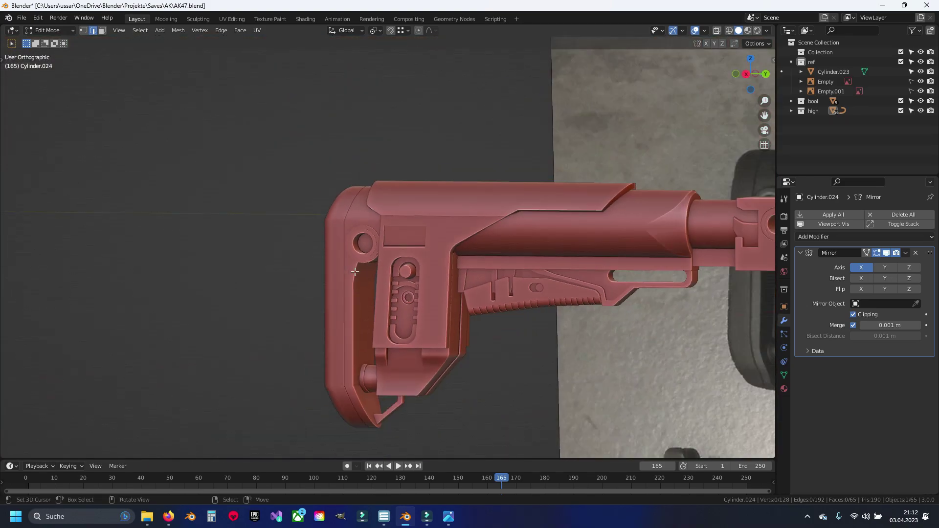
scroll(377, 277, up, 3)
mouse_move(377, 277)
middle_down()
mouse_move(532, 273)
mouse_move(349, 249)
mouse_move(393, 250)
middle_up()
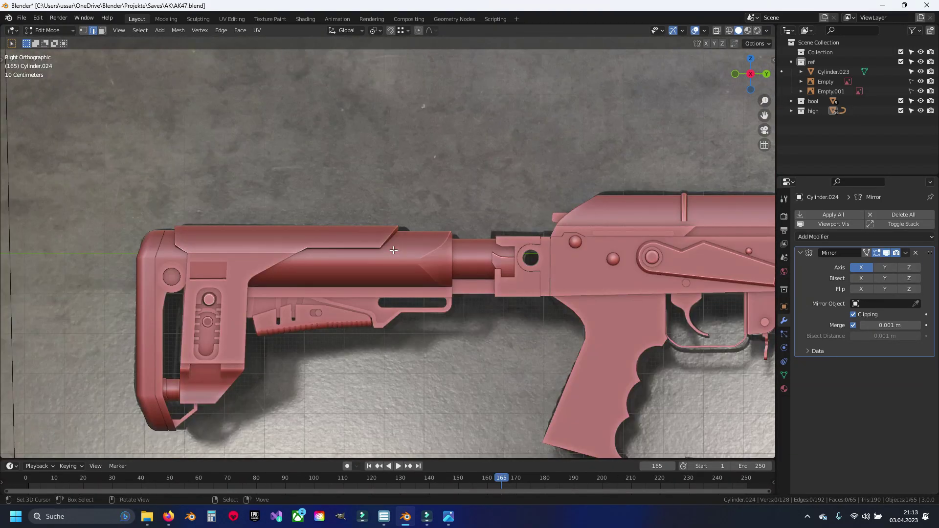
key(Tab)
key(ctrl+s)
Step: View the stock in X-ray against the reference and enter Edit Mode with nothing selected
key(shift+z)
scroll(518, 172, up, 5)
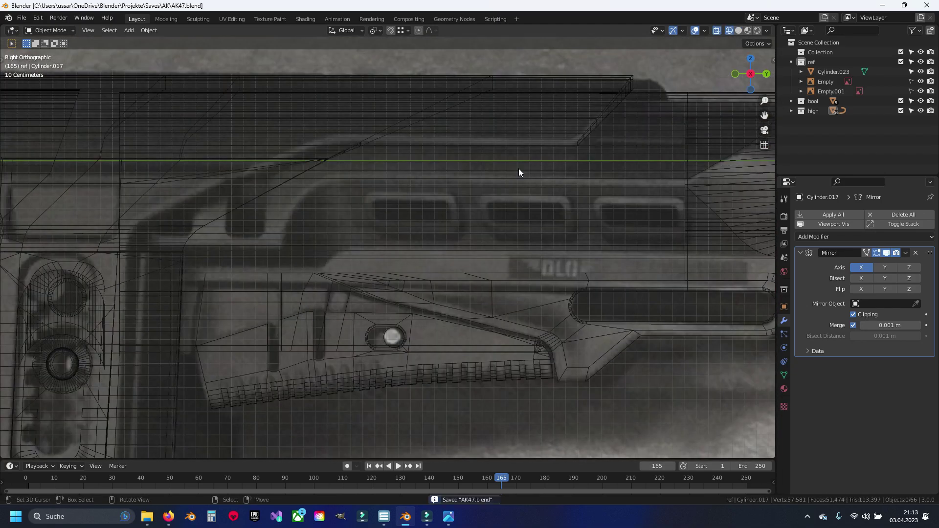
mouse_move(519, 172)
shift+middle_down()
mouse_move(437, 231)
mouse_move(405, 236)
mouse_move(499, 215)
shift+middle_up()
key(Tab)
key(a)
key(alt+a)
Step: Cut one vertical edge loop through the stock's upper section, then return to solid shading
key(ctrl+r)
click(559, 174)
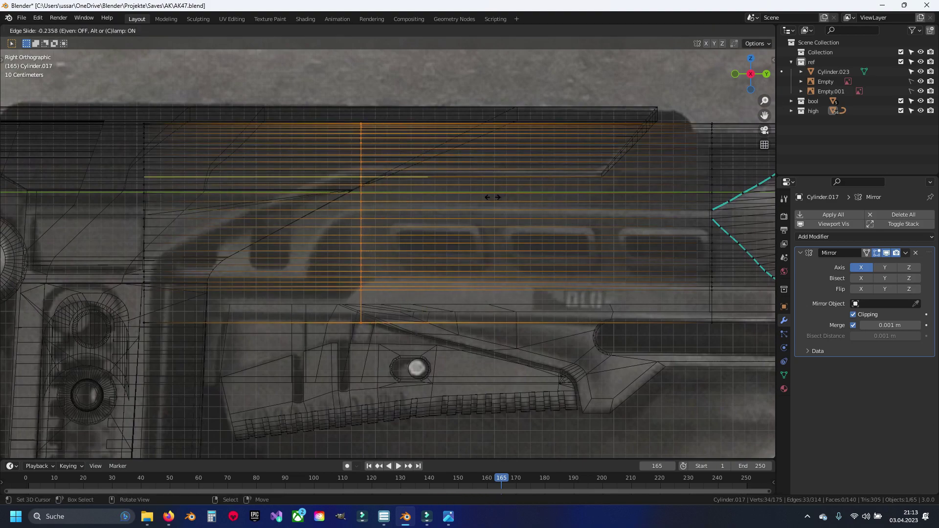
click(493, 197)
shift+middle_drag(388, 239, 463, 216)
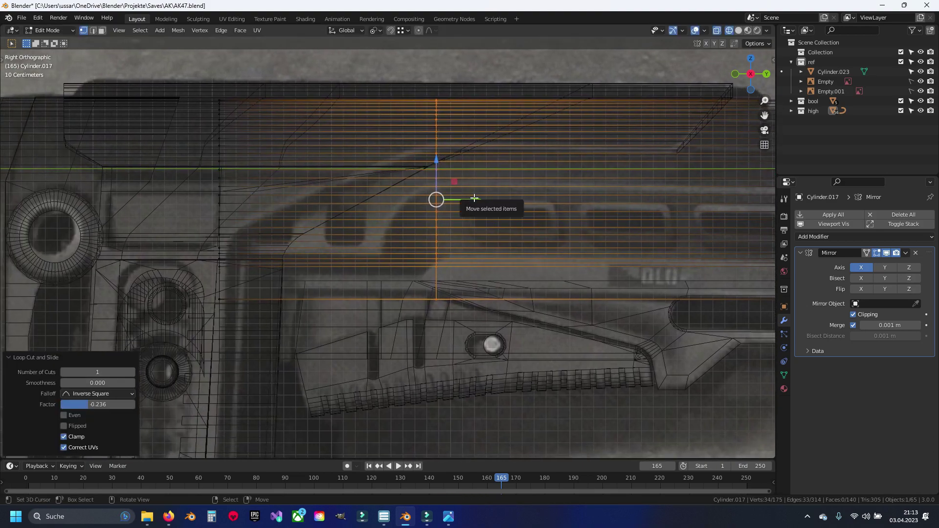
key(Tab)
key(shift+z)
scroll(483, 233, down, 3)
Step: Deselect the stock, save the AK47 file, and orbit to view the whole rifle
click(483, 234)
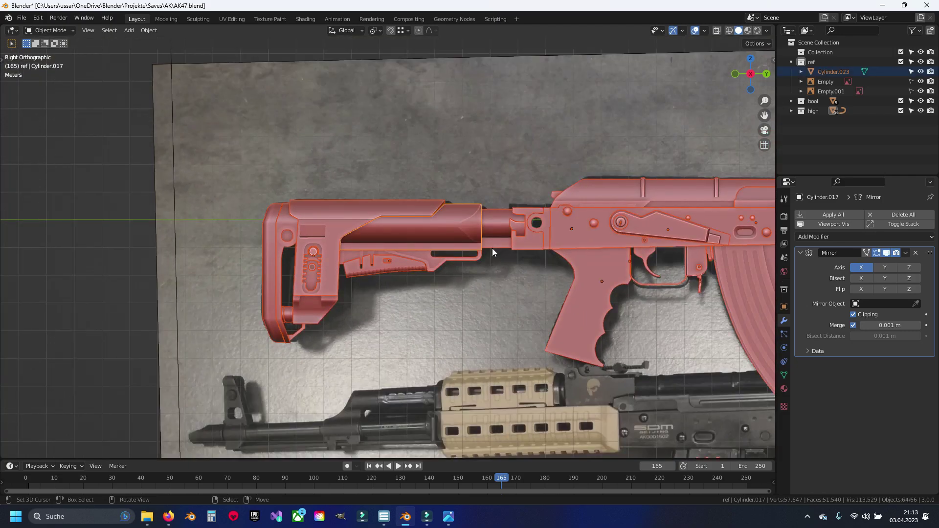
key(ctrl+s)
scroll(388, 251, down, 4)
middle_drag(389, 252, 356, 268)
scroll(365, 262, up, 5)
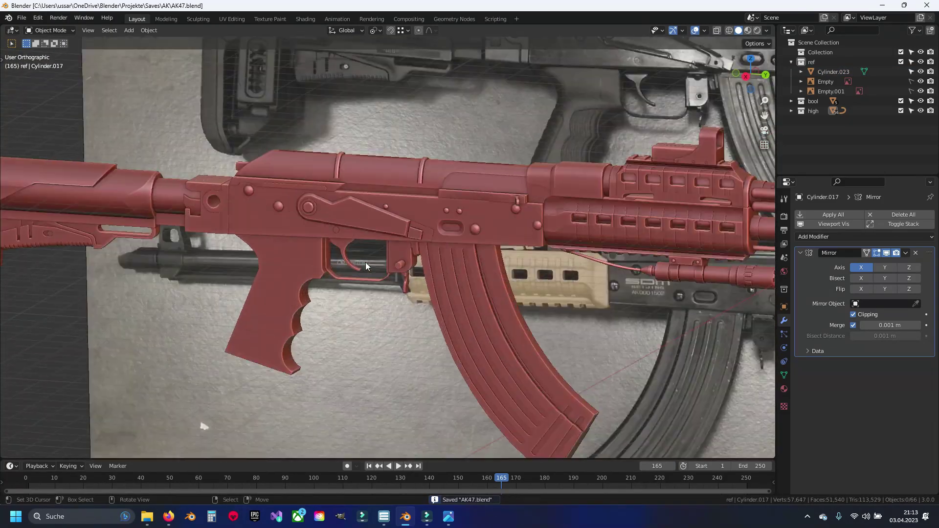
scroll(365, 262, down, 3)
mouse_move(521, 278)
middle_down()
mouse_move(435, 260)
mouse_move(471, 309)
middle_up()
Step: Select the magazine rib piece and reframe on the stock and receiver
click(468, 300)
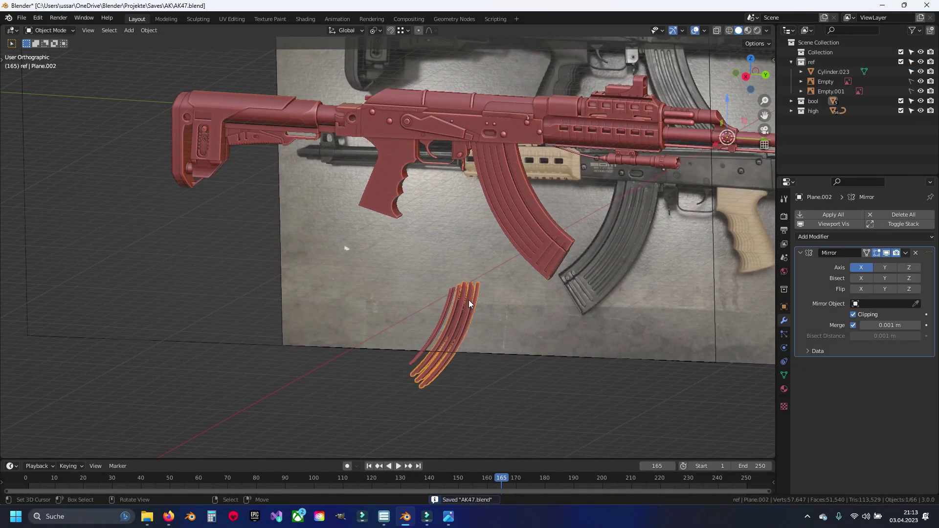
scroll(336, 208, up, 5)
scroll(387, 266, up, 2)
scroll(391, 250, up, 2)
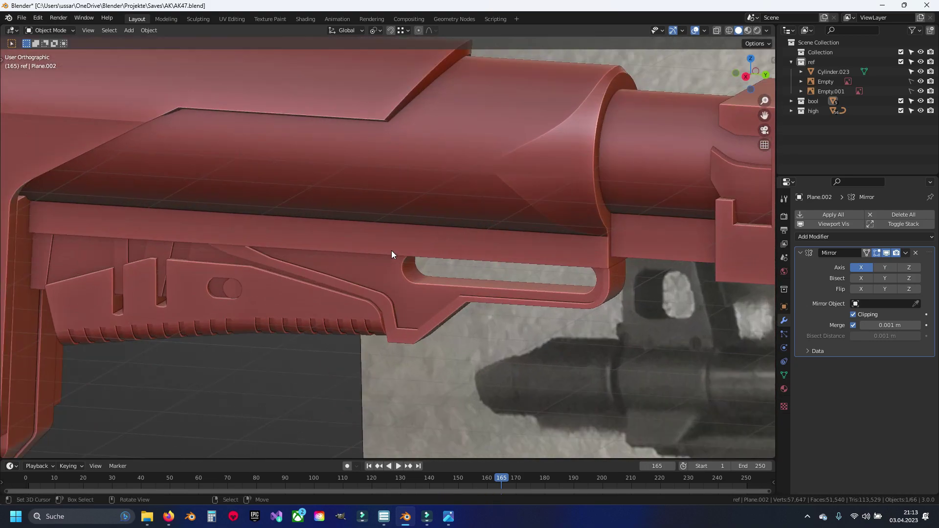
scroll(391, 250, down, 2)
scroll(400, 266, down, 4)
middle_drag(401, 266, 392, 254)
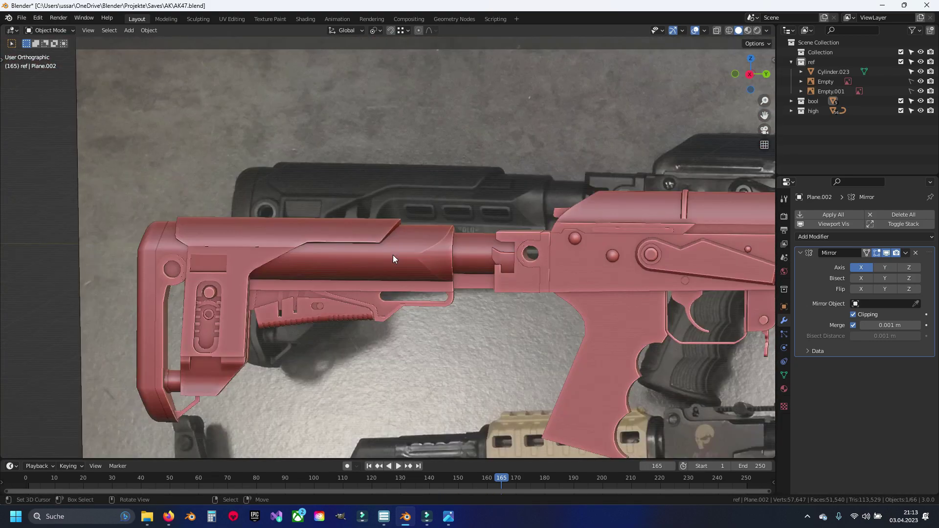
Step: In Right view, zoom to the stock-receiver joint and select the Cylinder.024 plug
key(KP_3)
scroll(392, 254, up, 2)
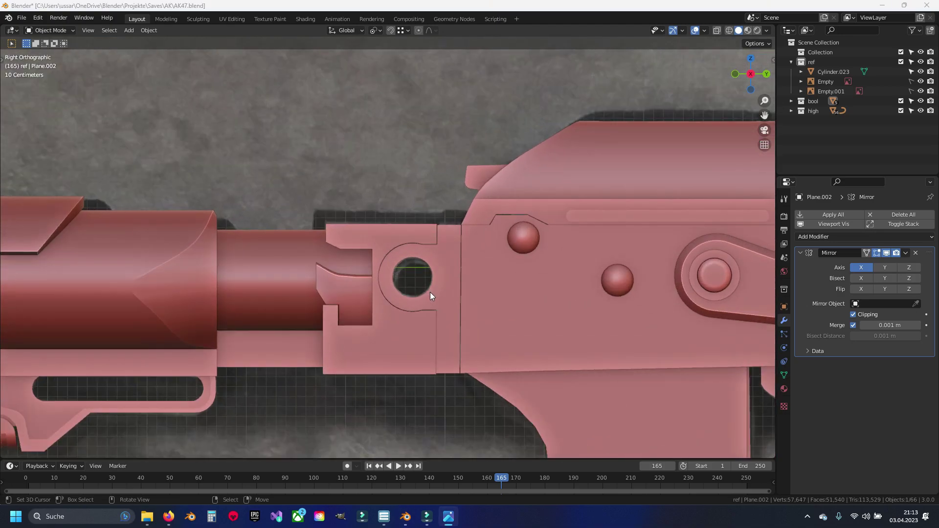
mouse_move(429, 292)
shift+middle_down()
mouse_move(459, 272)
mouse_move(397, 307)
mouse_move(332, 290)
shift+middle_up()
scroll(397, 307, up, 1)
scroll(178, 333, up, 2)
scroll(355, 310, up, 1)
click(356, 311)
Step: In Edit Mode with see-through display on, duplicate the plug geometry in place
key(Tab)
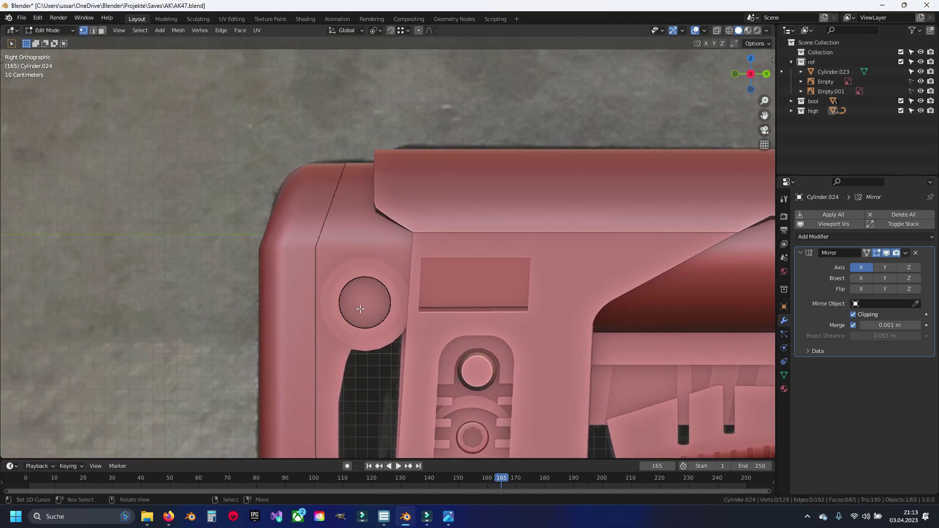
key(alt+z)
shift+middle_drag(438, 293, 264, 276)
key(shift+d)
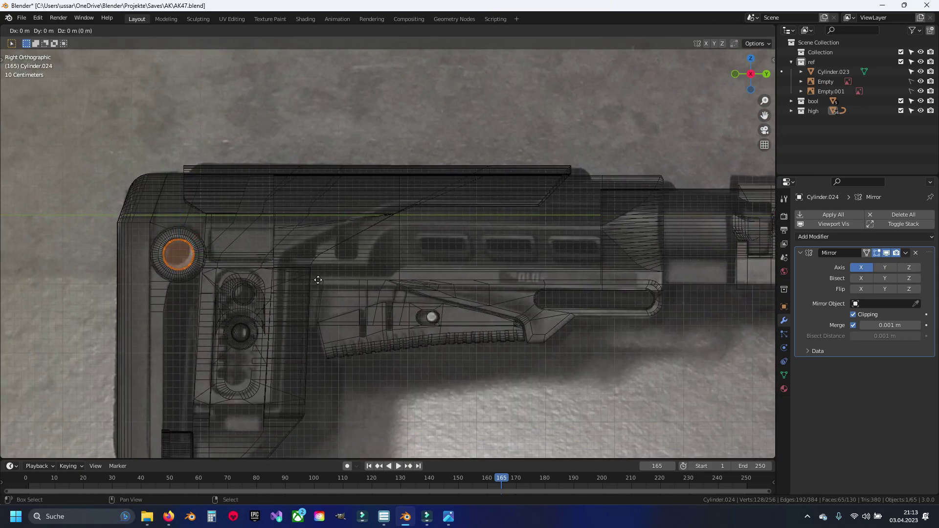
click(589, 264)
shift+middle_drag(587, 268, 212, 268)
scroll(176, 264, up, 4)
Step: Move the copied plug into the round hole at the stock-receiver joint and centre it
key(g)
click(556, 236)
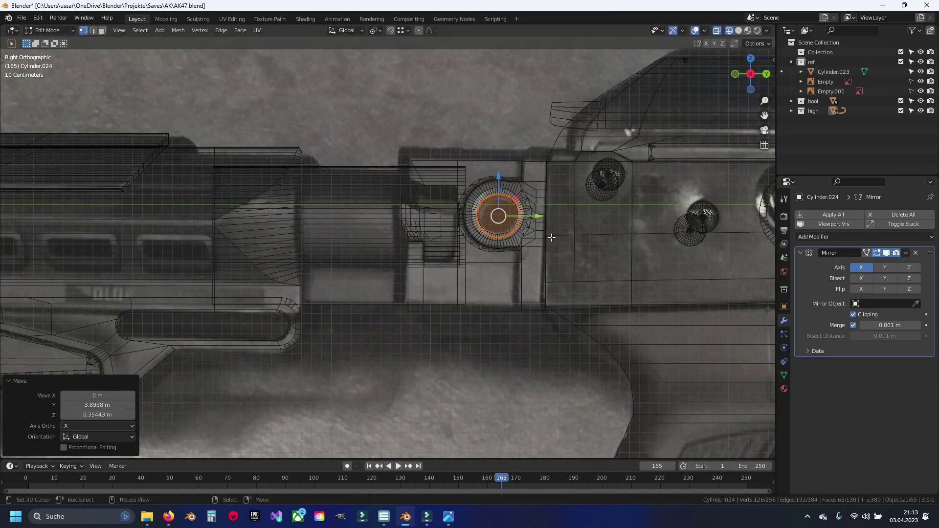
shift+middle_drag(551, 237, 497, 253)
scroll(497, 253, up, 2)
scroll(422, 284, up, 3)
key(g)
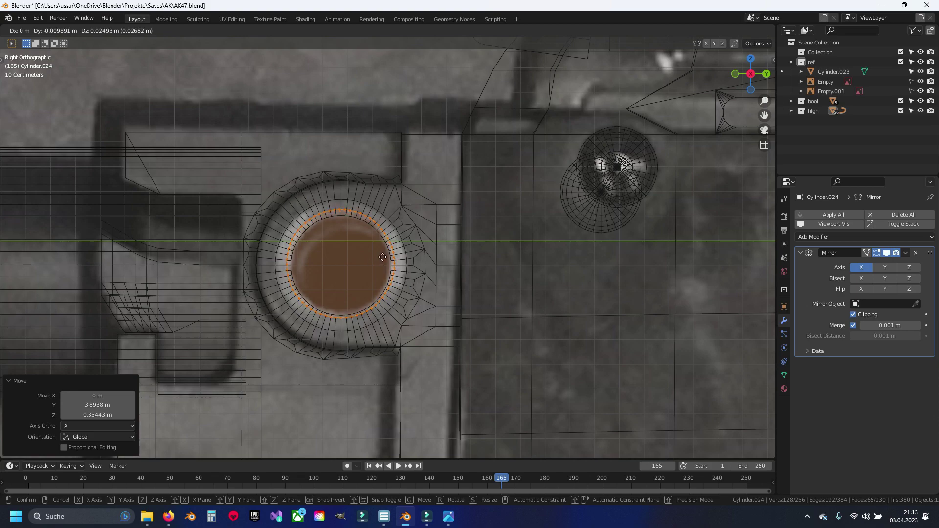
click(380, 269)
scroll(380, 269, up, 2)
scroll(384, 269, up, 1)
key(g)
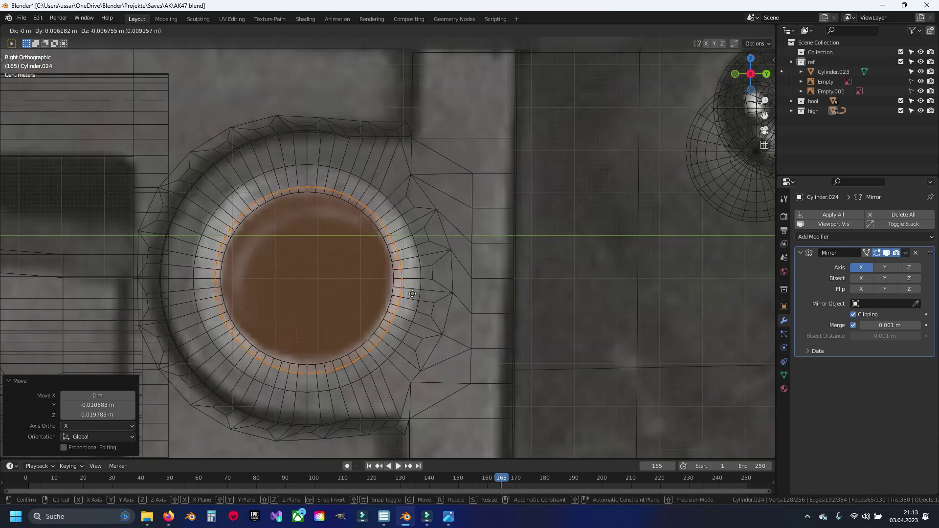
click(406, 273)
Step: Scale the copy to about 0.917, nudge its final position, and turn see-through off
key(s)
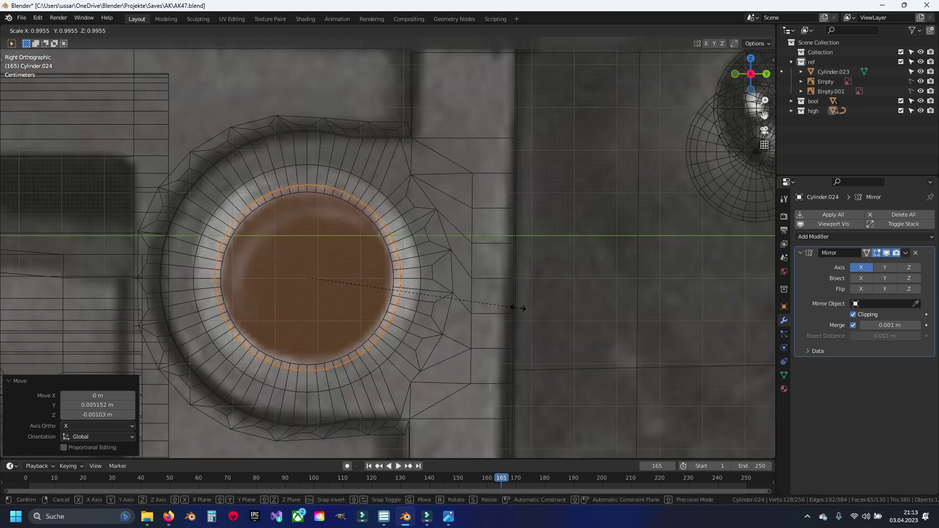
click(502, 302)
key(g)
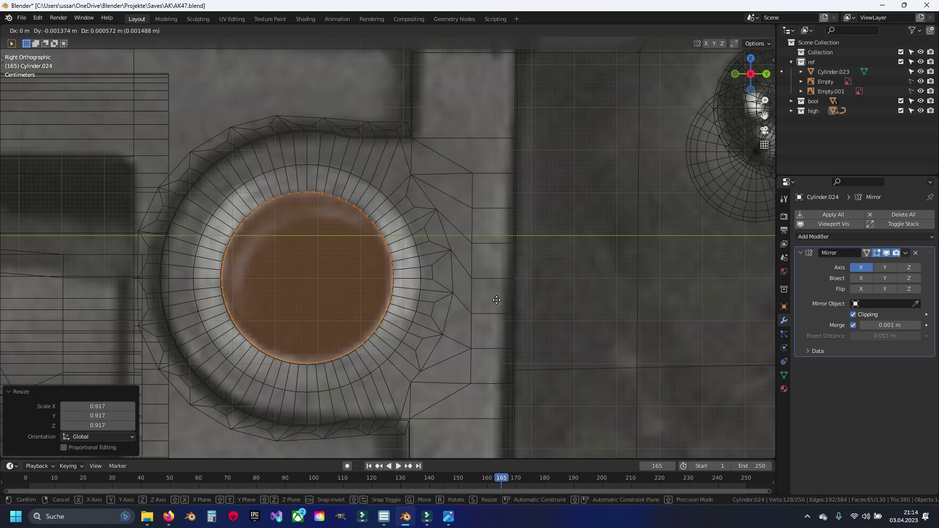
click(493, 305)
key(shift+z)
mouse_move(378, 300)
middle_down()
mouse_move(401, 306)
mouse_move(215, 228)
mouse_move(230, 223)
middle_up()
Step: Leave Edit Mode and save the file
key(Tab)
scroll(377, 233, down, 5)
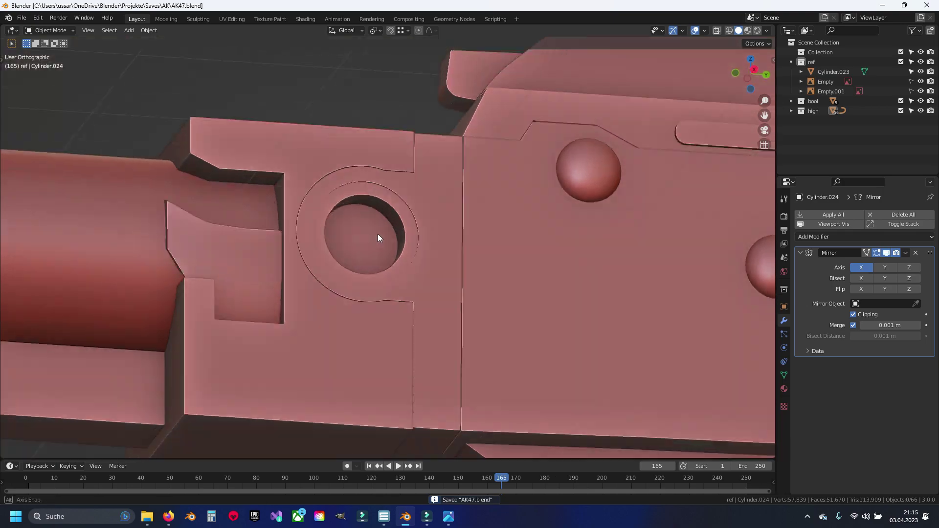
key(ctrl+s)
scroll(378, 232, down, 2)
Step: View the receiver underside, select Cube.003 around the round hole, and enter Edit Mode
middle_drag(380, 213, 405, 198)
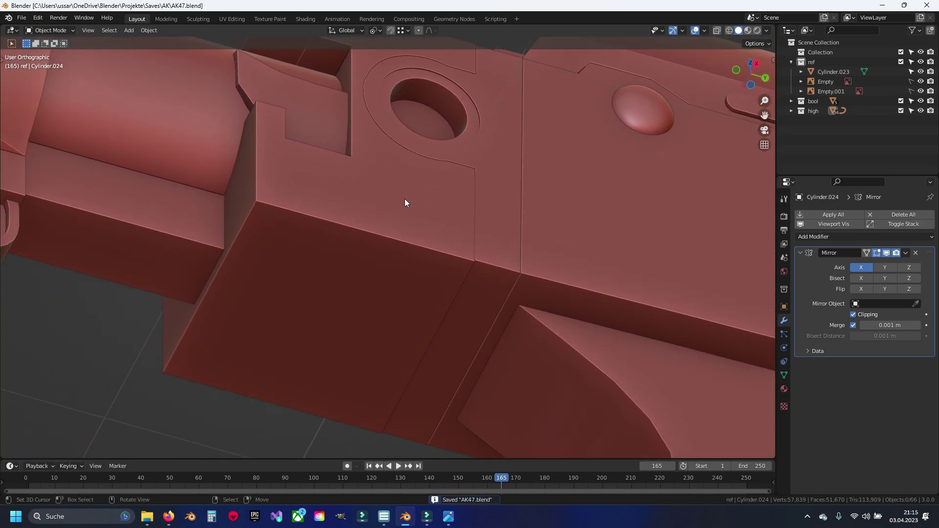
scroll(448, 155, down, 2)
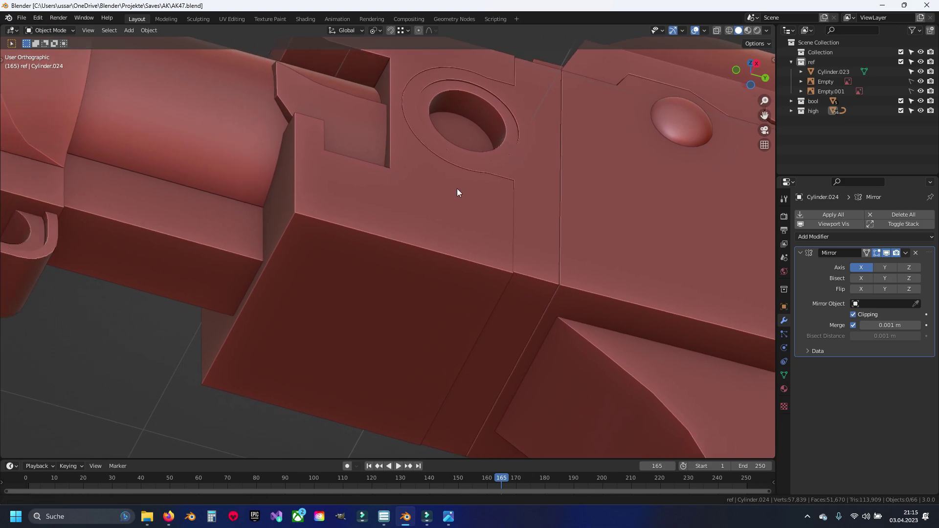
mouse_move(456, 193)
middle_down()
mouse_move(403, 215)
mouse_move(434, 279)
mouse_move(459, 280)
middle_up()
click(410, 223)
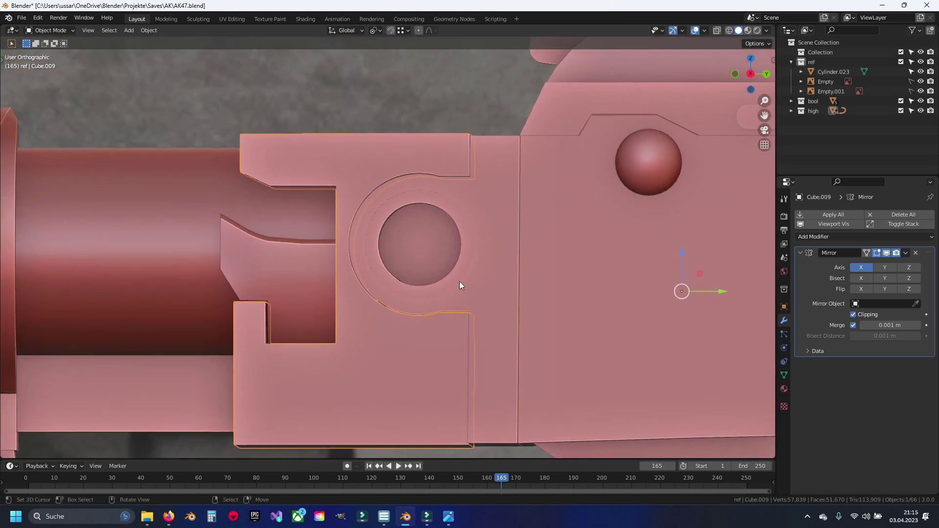
click(507, 248)
scroll(478, 263, up, 3)
scroll(534, 189, up, 1)
key(Tab)
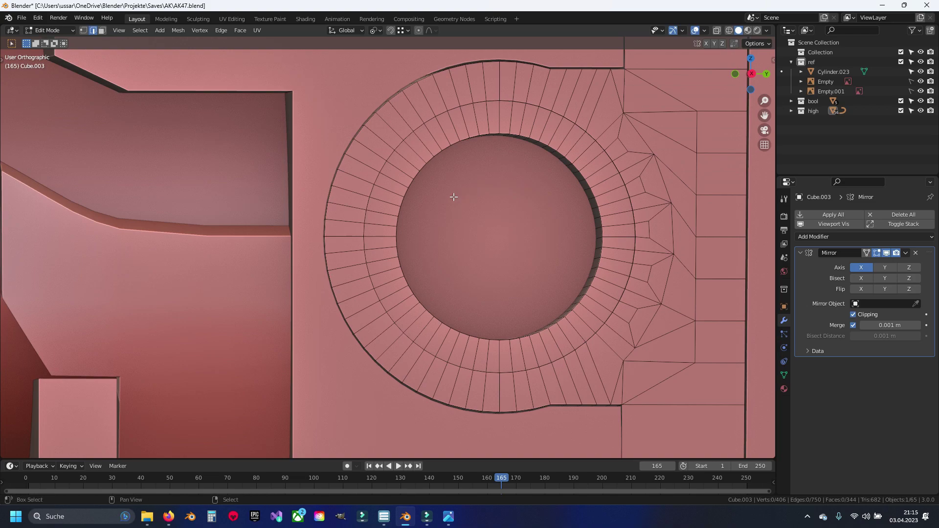
Step: In vertex mode, select the hole's inner edge loop and duplicate it in place
shift+middle_drag(453, 196, 348, 254)
key(1)
scroll(360, 207, up, 4)
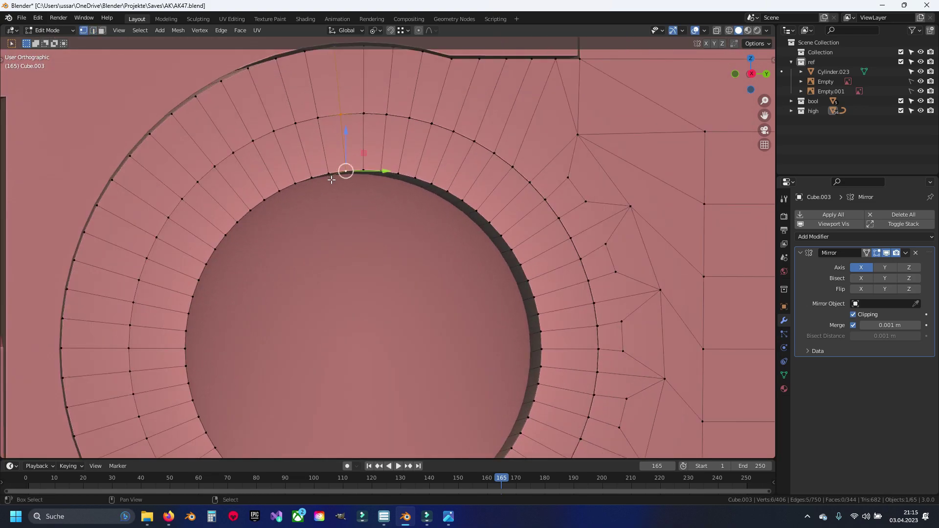
alt+click(335, 171)
scroll(394, 161, down, 5)
middle_drag(394, 162, 413, 109)
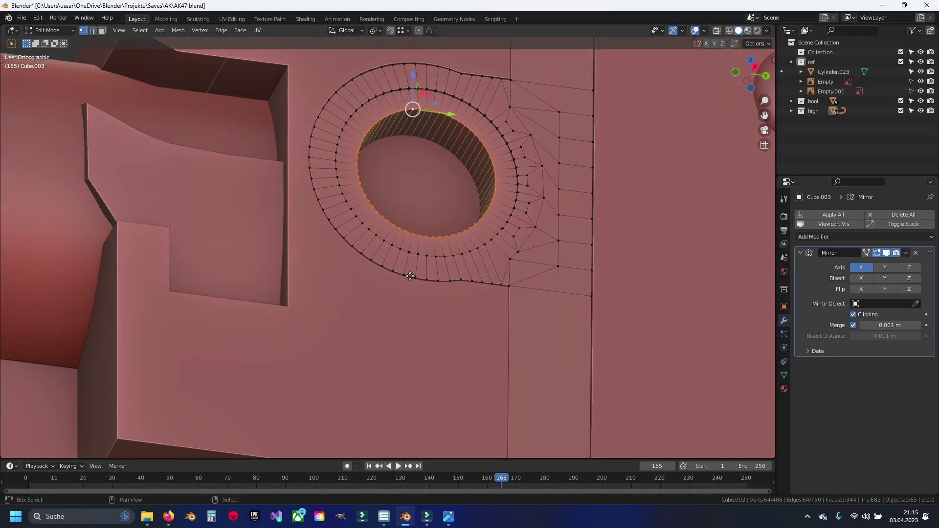
key(shift+d)
right_click(410, 275)
Step: Lower the duplicated loop along Z, about 0.52 m below the receiver
key(g)
key(z)
click(413, 264)
scroll(457, 130, up, 3)
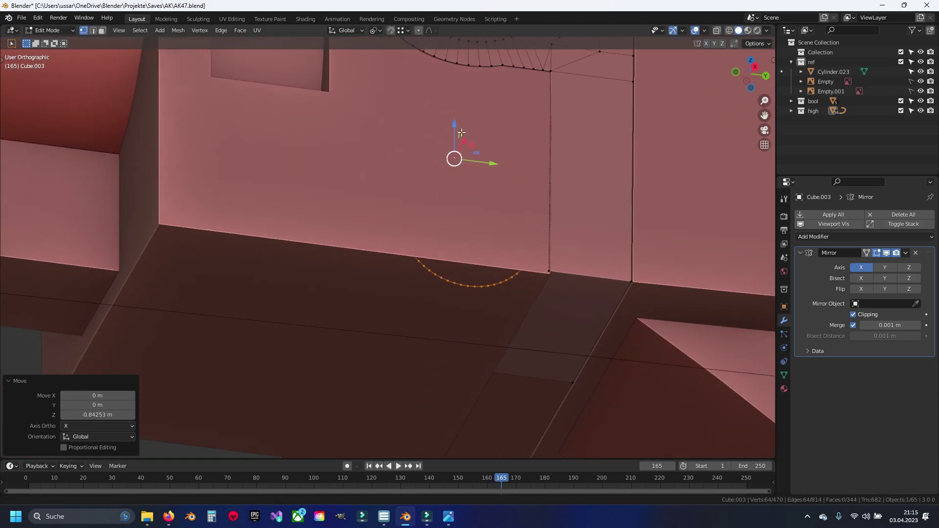
key(g)
key(z)
click(458, 276)
Step: Rotate the loop 90° about Y and view the model from below
scroll(627, 312, down, 2)
mouse_move(627, 312)
middle_down()
mouse_move(572, 290)
mouse_move(655, 266)
middle_up()
text(ry)
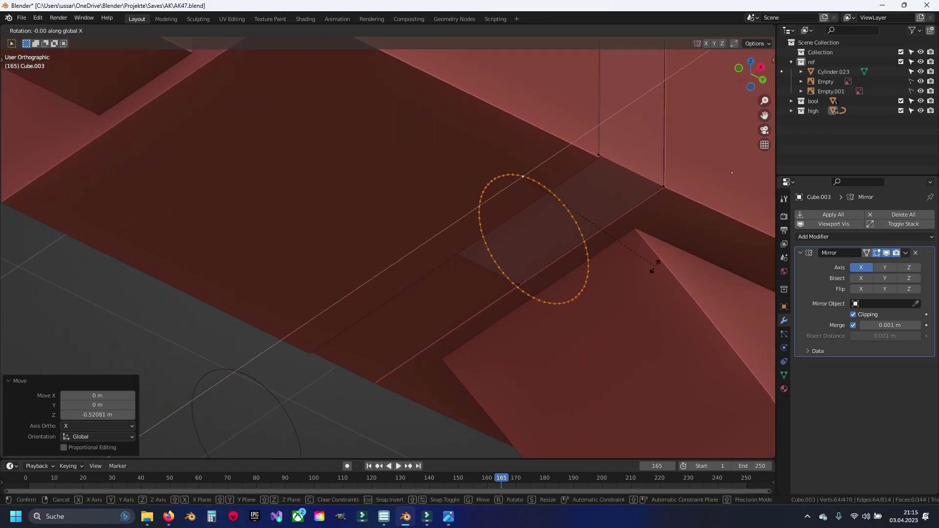
text(90)
key(Return)
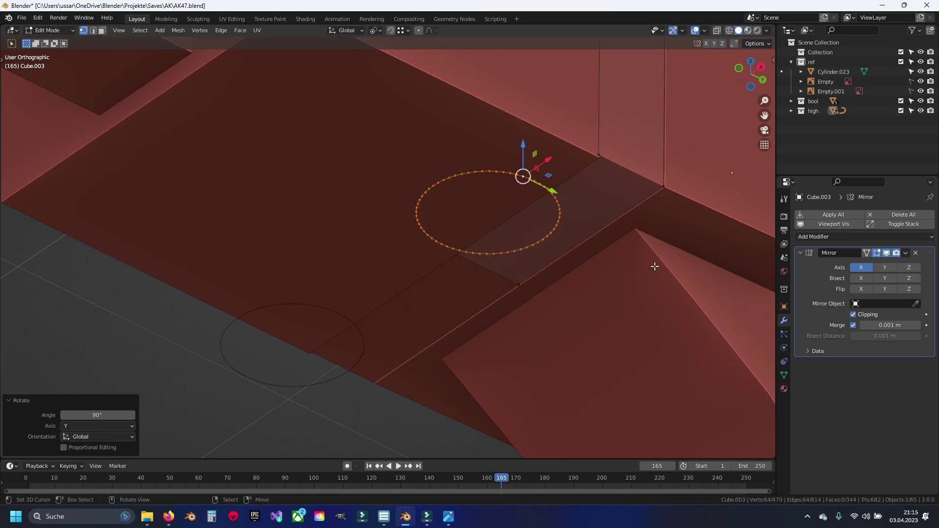
key(ctrl+KP_7)
Step: Reposition the circle loop on the receiver underside
shift+middle_drag(658, 264, 487, 304)
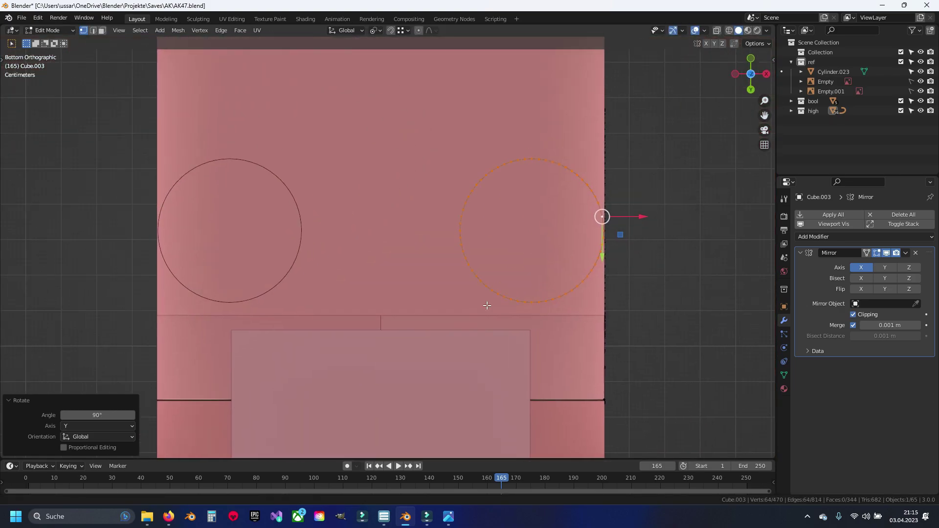
scroll(486, 296, up, 1)
key(g)
click(483, 225)
shift+middle_drag(483, 225, 503, 348)
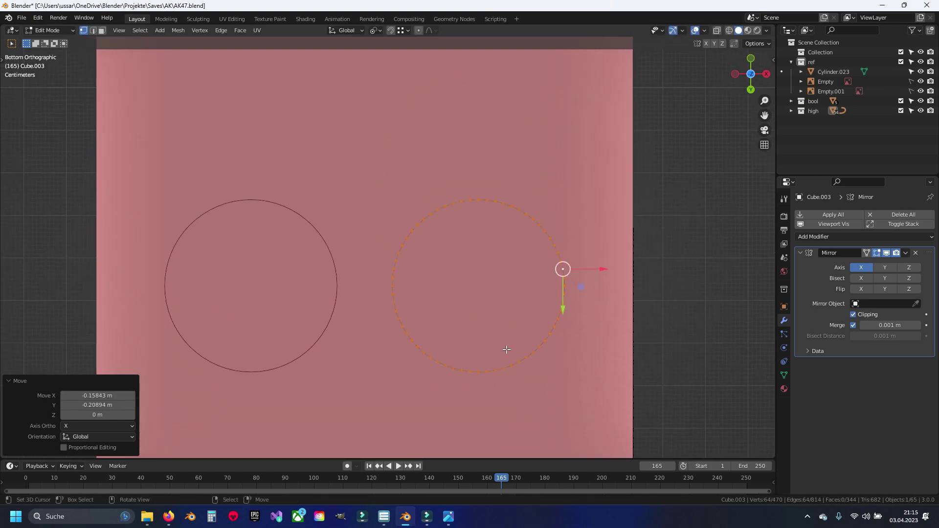
scroll(513, 337, down, 5)
key(g)
click(515, 283)
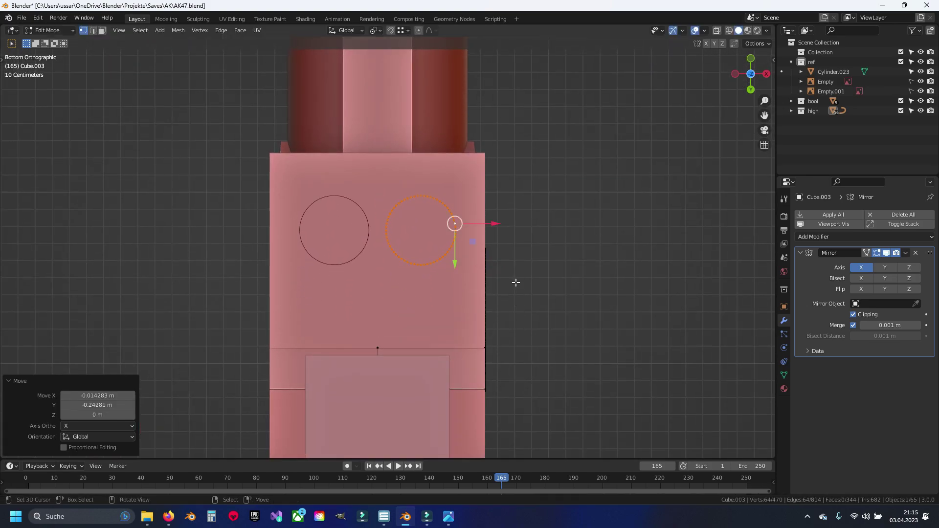
key(g)
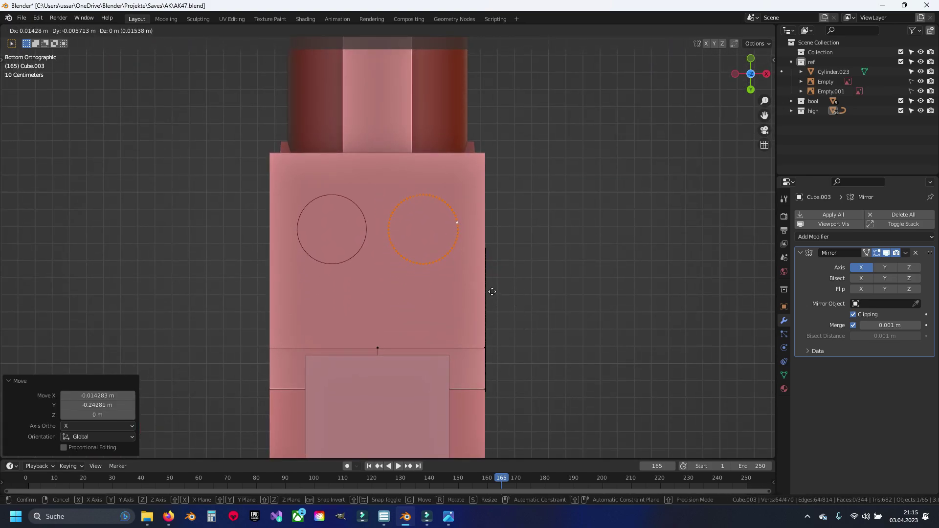
click(492, 291)
scroll(489, 292, up, 3)
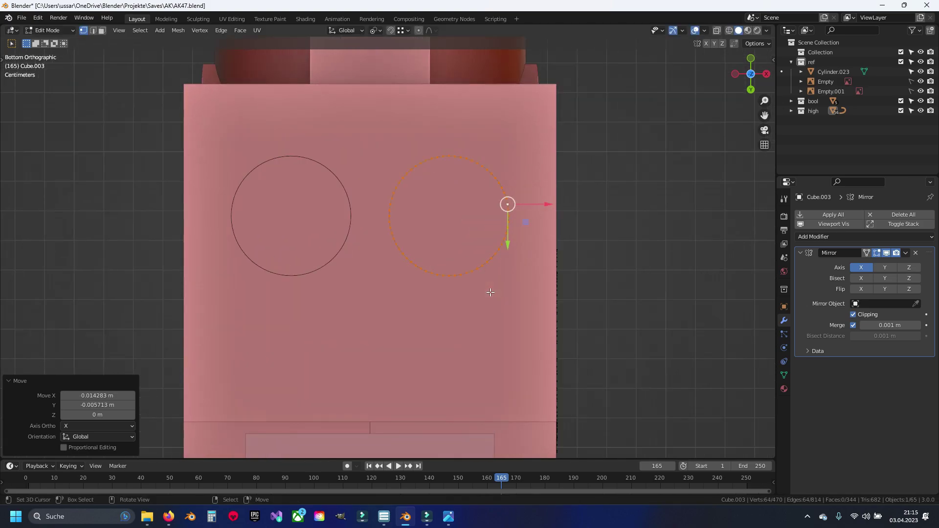
Step: Delete the Mirror modifier, set the pivot to Median Point, and frame the circle
click(916, 253)
shift+middle_drag(556, 264, 556, 291)
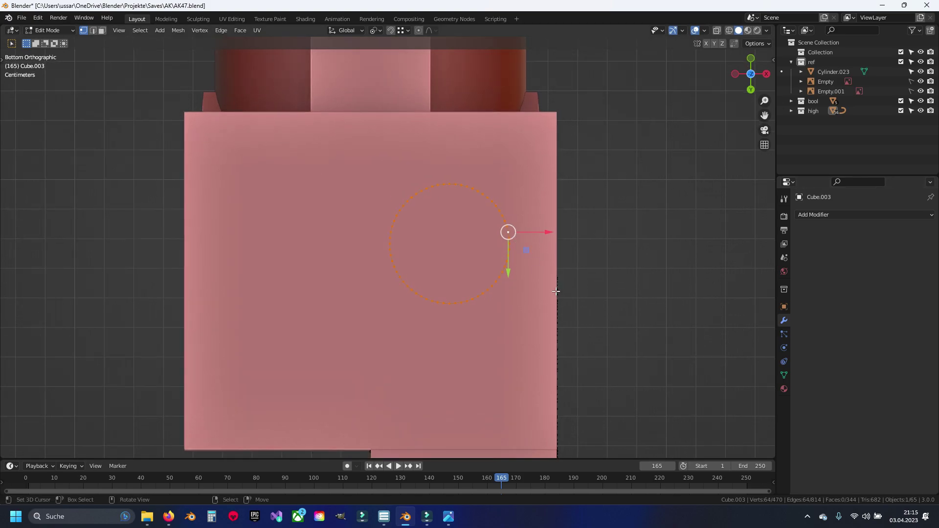
click(376, 31)
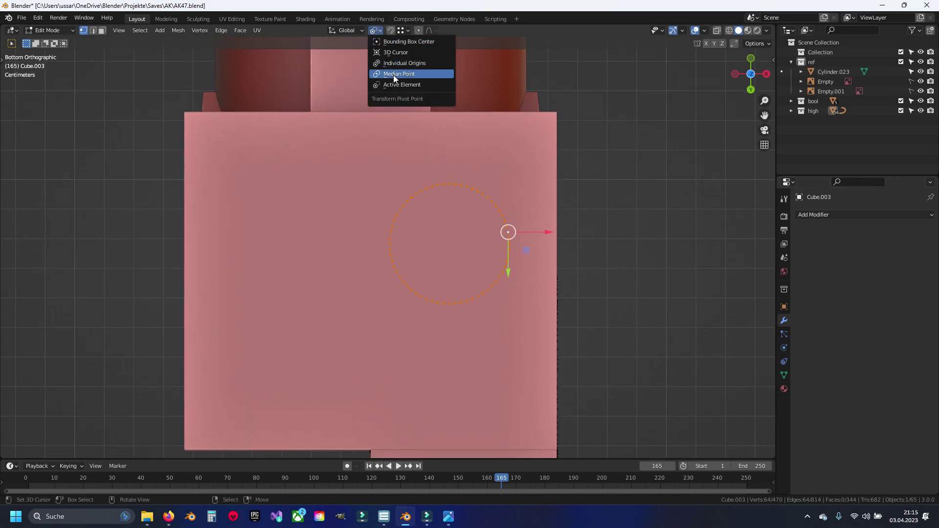
click(393, 74)
key(KP_Decimal)
Step: Scale the circle up and shift it to a new position
key(s)
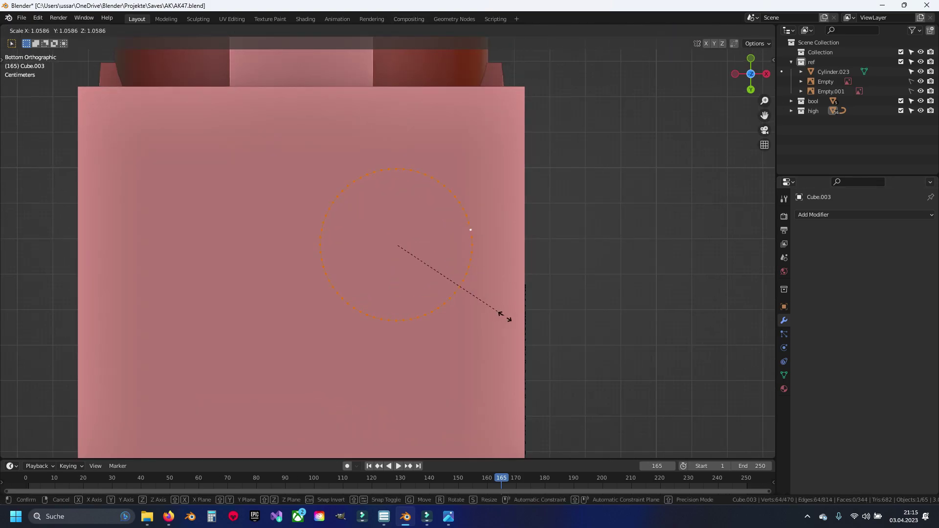
click(522, 348)
key(g)
click(489, 313)
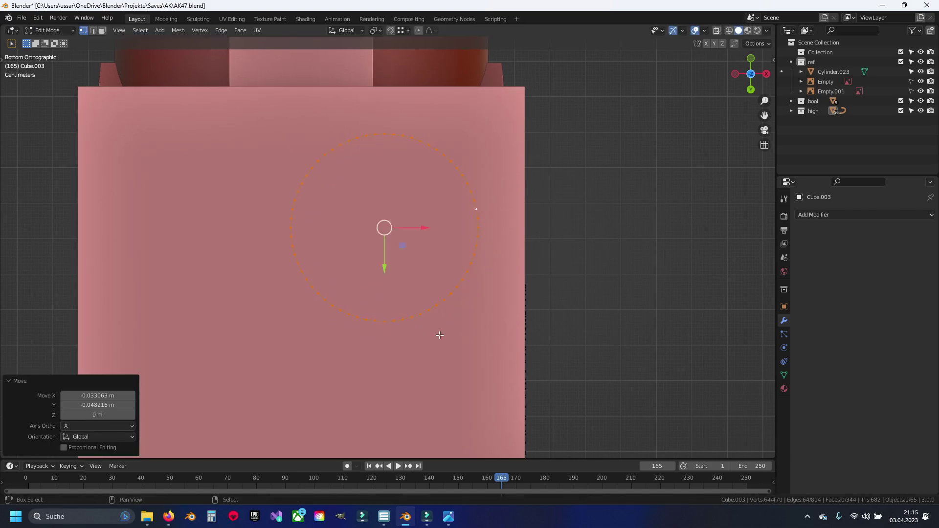
shift+middle_drag(457, 319, 565, 238)
Step: Duplicate the large circle, shrink the copy to about 0.715, and place it beside
key(shift+d)
key(s)
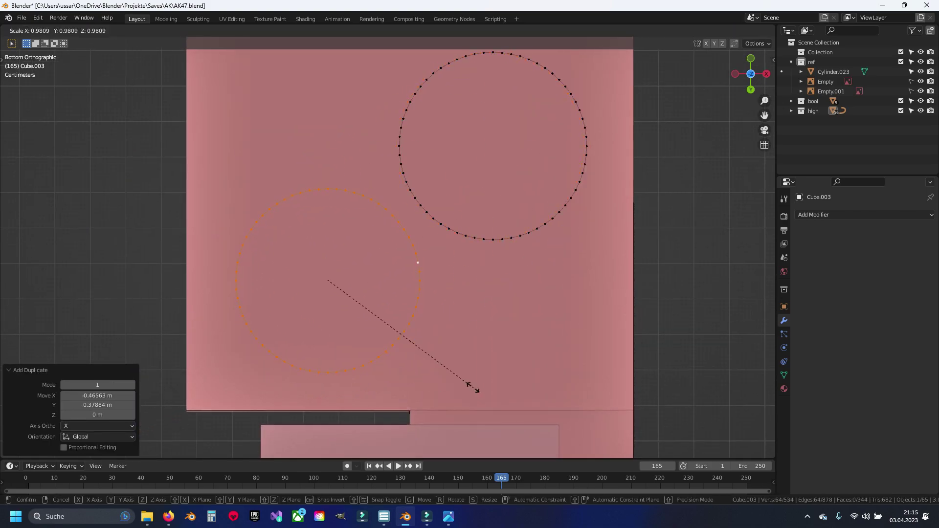
click(434, 357)
key(g)
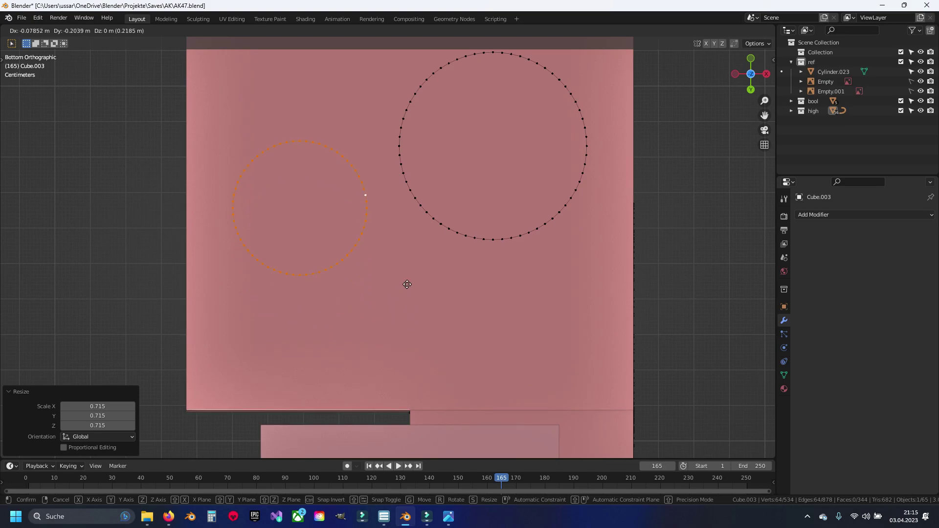
click(403, 299)
scroll(406, 301, down, 3)
Step: Select the whole large circle and move it 0.189 m along Z
middle_drag(406, 301, 401, 313)
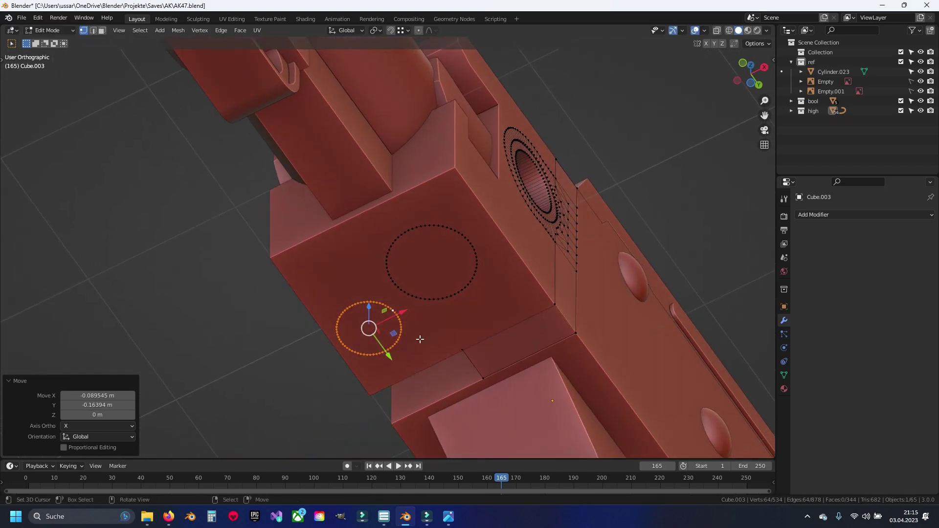
scroll(399, 308, up, 5)
key(ctrl+l)
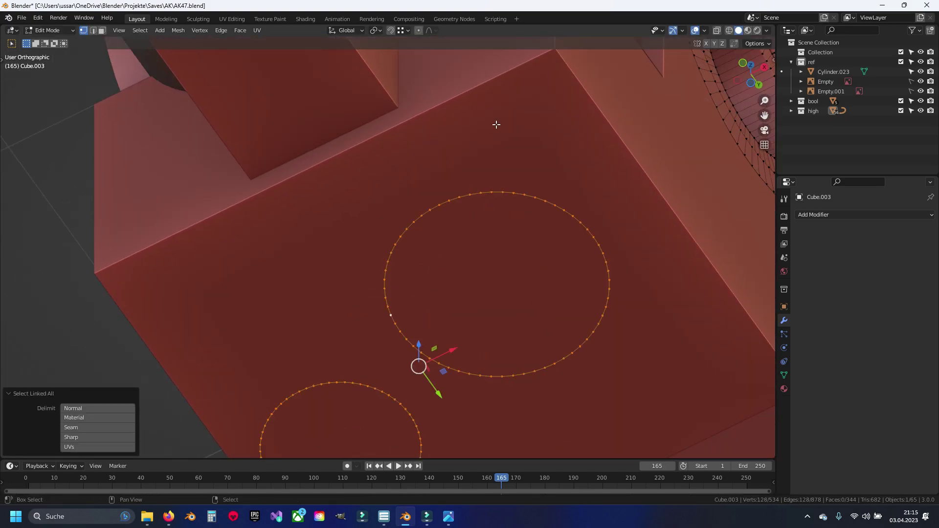
shift+middle_drag(496, 125, 433, 232)
key(g)
key(z)
click(482, 186)
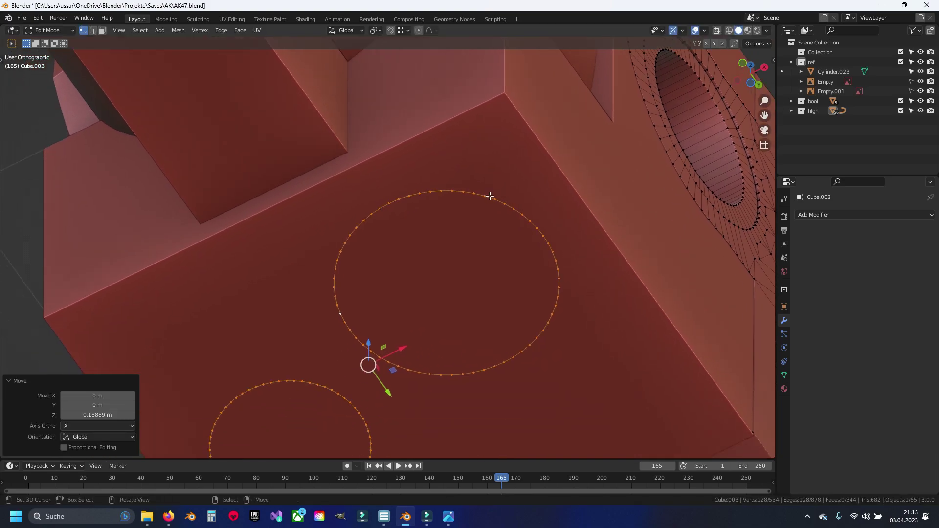
middle_drag(488, 194, 429, 259)
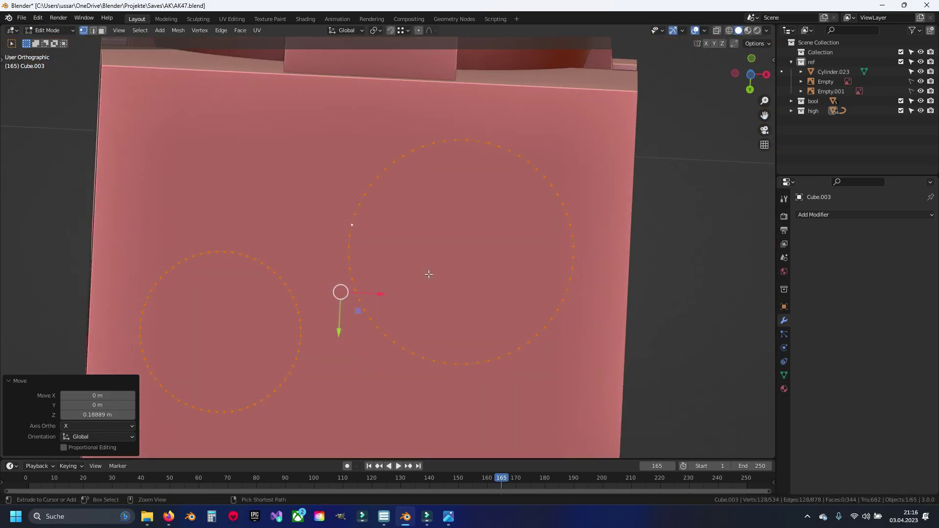
Step: From Bottom view, select the smaller circle loop and delete its vertices
key(ctrl+KP_1)
key(ctrl+KP_7)
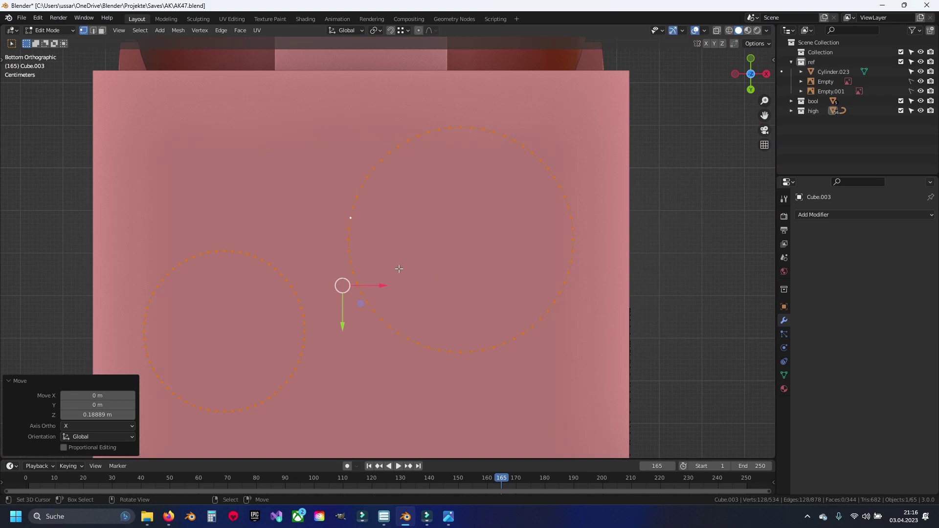
key(alt+a)
click(257, 262)
key(ctrl+l)
key(x)
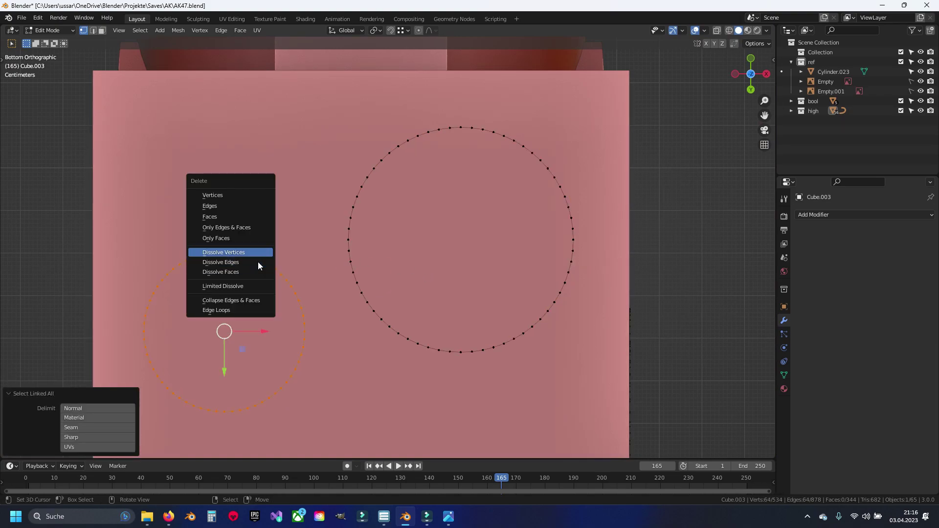
key(Up)
key(Up)
key(Up)
key(Up)
key(Return)
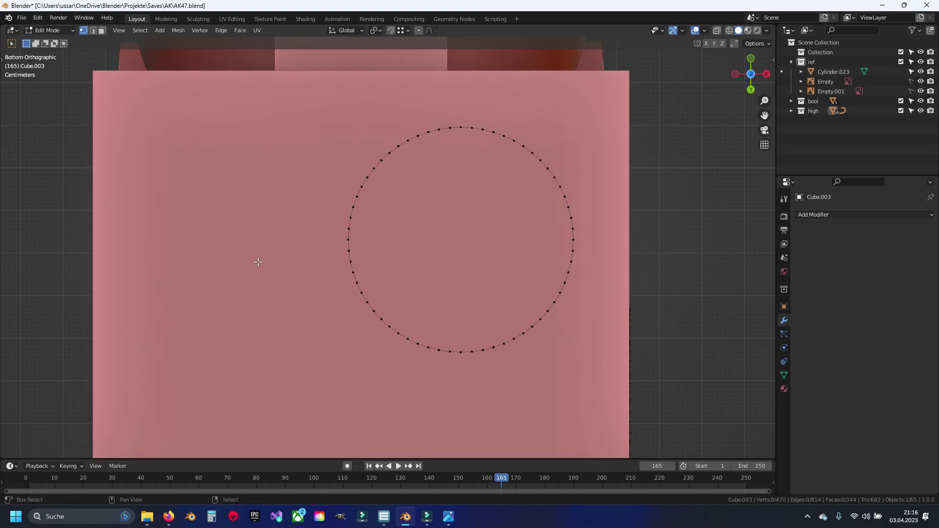
Step: Select the remaining circle loop and open the transform pivot choices
shift+middle_drag(259, 262, 169, 302)
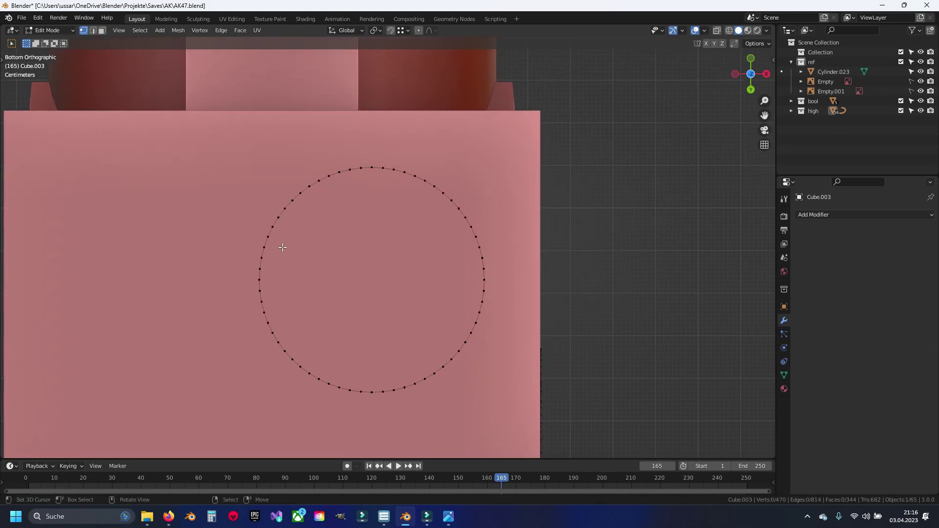
key(ctrl+l)
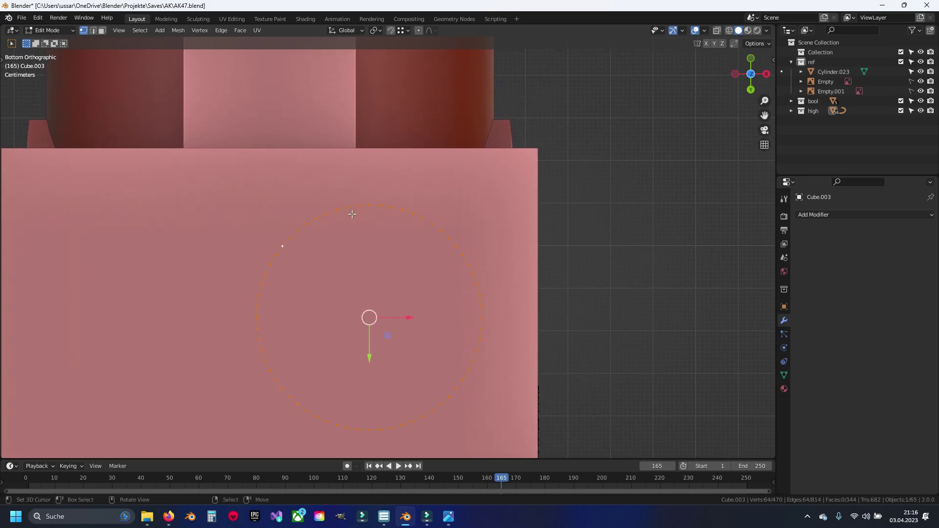
scroll(388, 243, up, 2)
click(379, 31)
Step: Extrude the hole's circle into a new ring and scale it outward
click(419, 84)
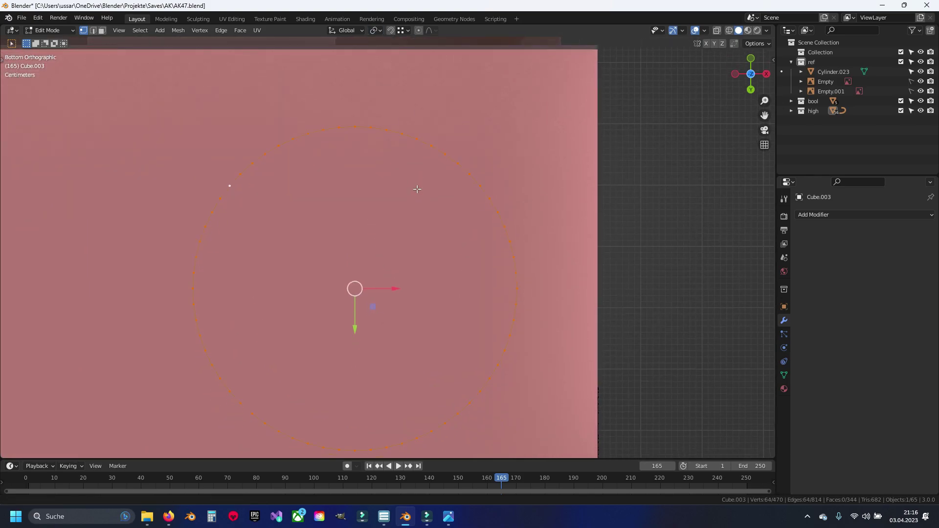
key(e)
key(s)
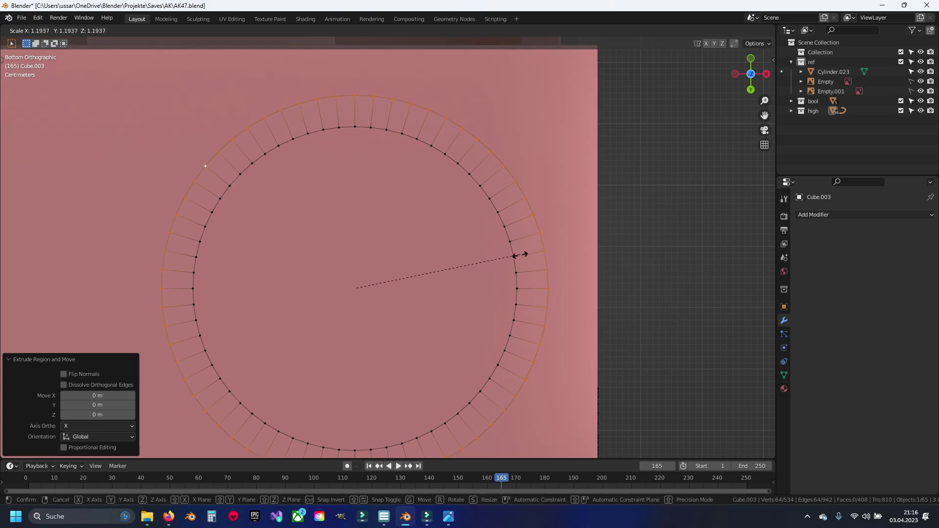
click(519, 255)
scroll(354, 289, up, 3)
scroll(342, 147, up, 2)
Step: Pull the top outer vertex pairs of the ring into triangular spikes
click(333, 121)
shift+click(367, 117)
key(g)
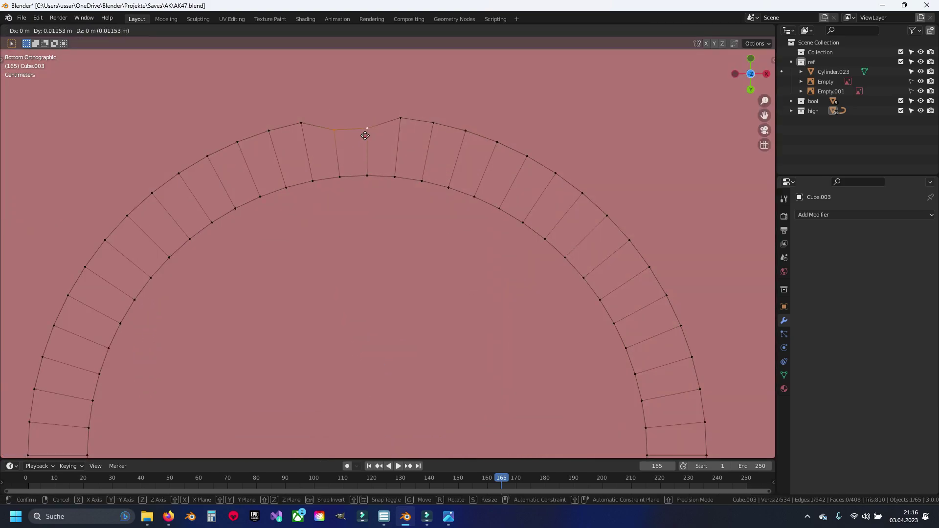
click(366, 154)
click(432, 122)
shift+click(465, 131)
key(g)
click(469, 176)
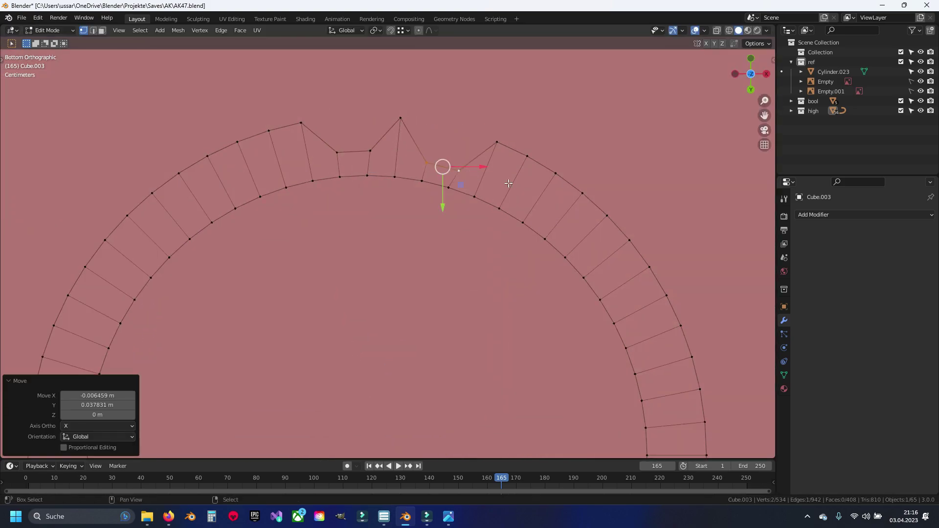
shift+middle_drag(508, 183, 419, 183)
click(437, 156)
shift+click(466, 173)
key(g)
click(451, 206)
Step: Reposition the next outer vertex pairs down the right side into points
shift+click(540, 239)
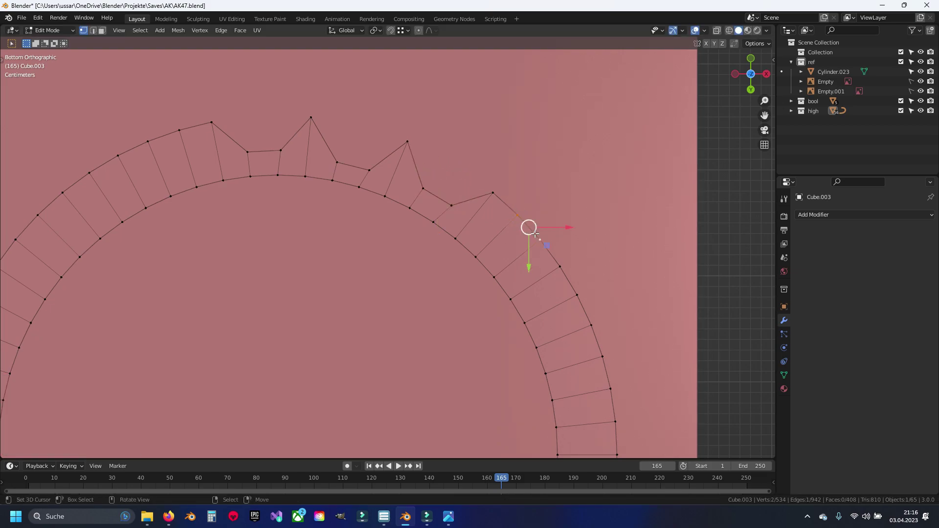
key(g)
click(506, 261)
shift+middle_drag(505, 261, 444, 165)
click(515, 199)
shift+click(529, 228)
key(g)
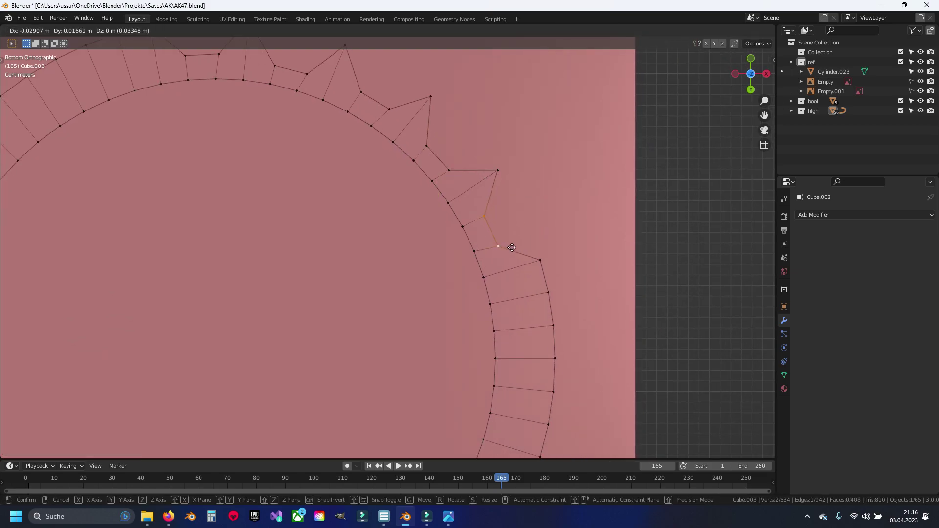
click(512, 247)
shift+middle_drag(511, 247, 476, 159)
click(514, 204)
key(g)
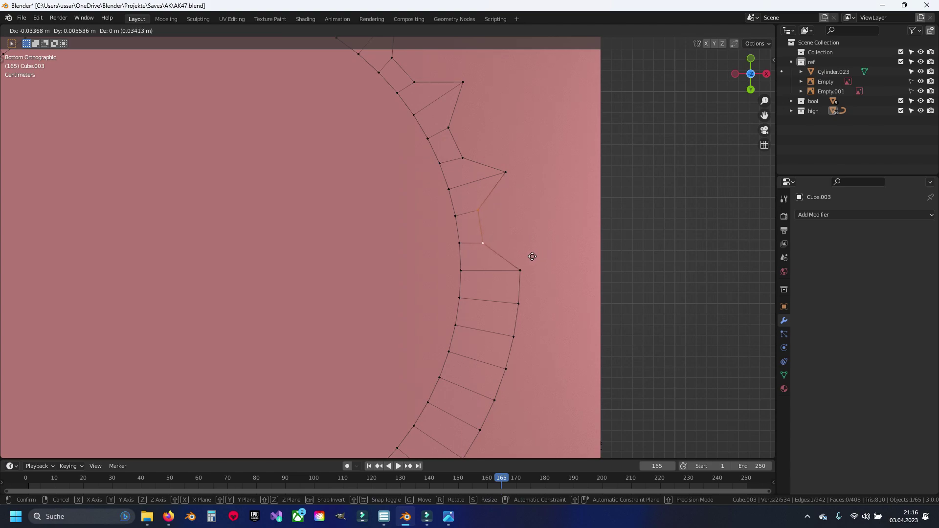
click(530, 255)
Step: Move the following outer vertices and pairs along the ring into point shapes
shift+middle_drag(530, 256, 516, 137)
click(509, 182)
shift+click(505, 215)
key(g)
click(537, 234)
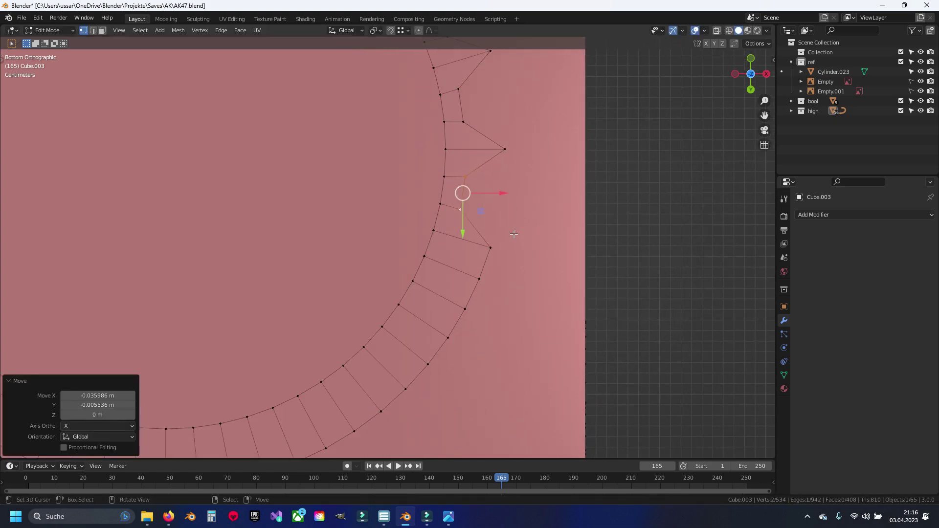
shift+middle_drag(537, 235, 550, 147)
click(477, 219)
key(g)
click(521, 233)
click(474, 219)
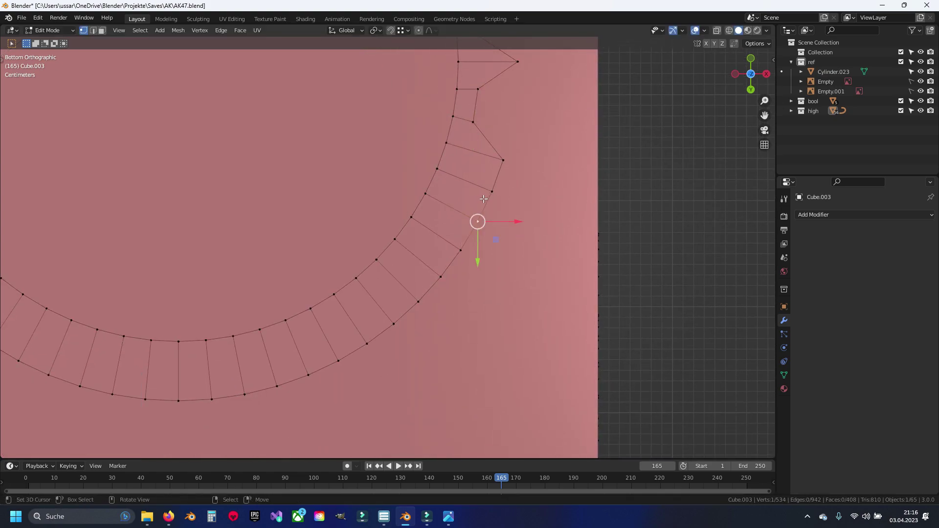
shift+click(491, 190)
key(g)
click(501, 222)
Step: Shape the outer vertex pairs on the lower part of the ring into points
click(441, 277)
shift+click(418, 302)
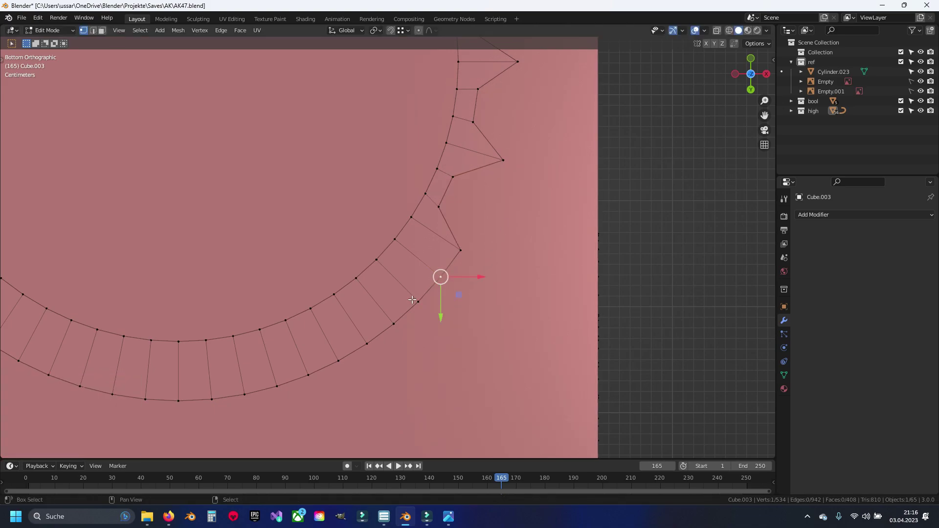
key(g)
click(403, 310)
shift+middle_drag(403, 311, 537, 212)
click(500, 245)
shift+click(473, 262)
key(g)
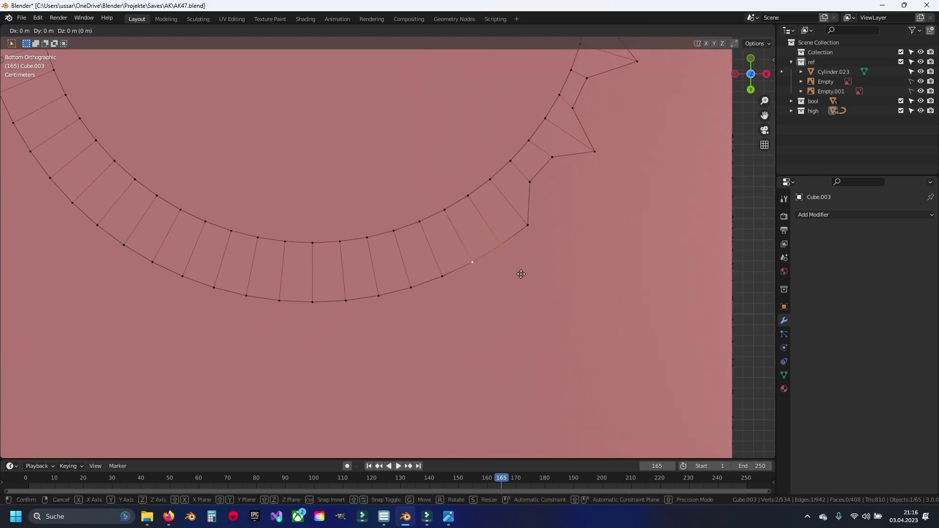
click(459, 230)
shift+click(381, 295)
key(g)
click(419, 272)
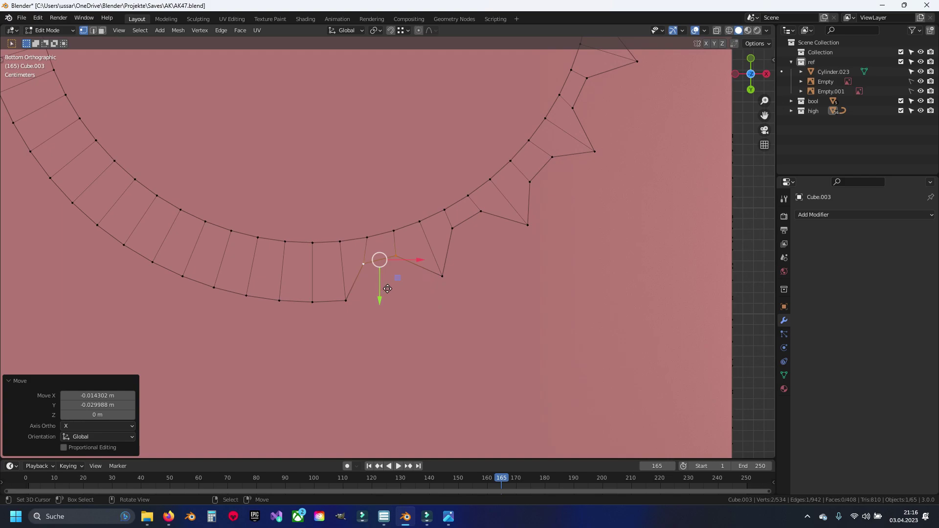
Step: Raise and adjust the lower outer vertex pairs to continue the triangular rim
click(368, 260)
shift+middle_drag(307, 317, 386, 295)
click(391, 281)
shift+click(359, 280)
key(g)
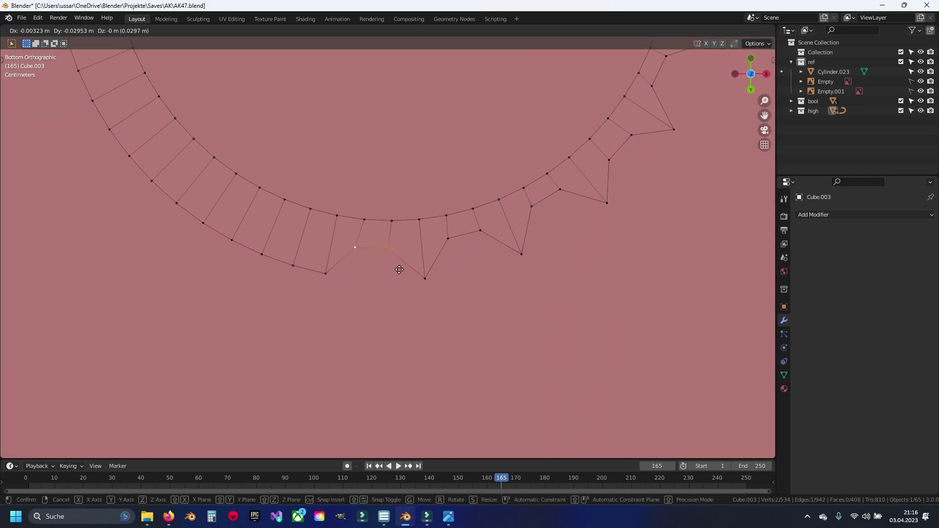
click(364, 247)
shift+middle_drag(294, 265, 336, 285)
click(335, 286)
shift+click(306, 276)
key(g)
click(329, 247)
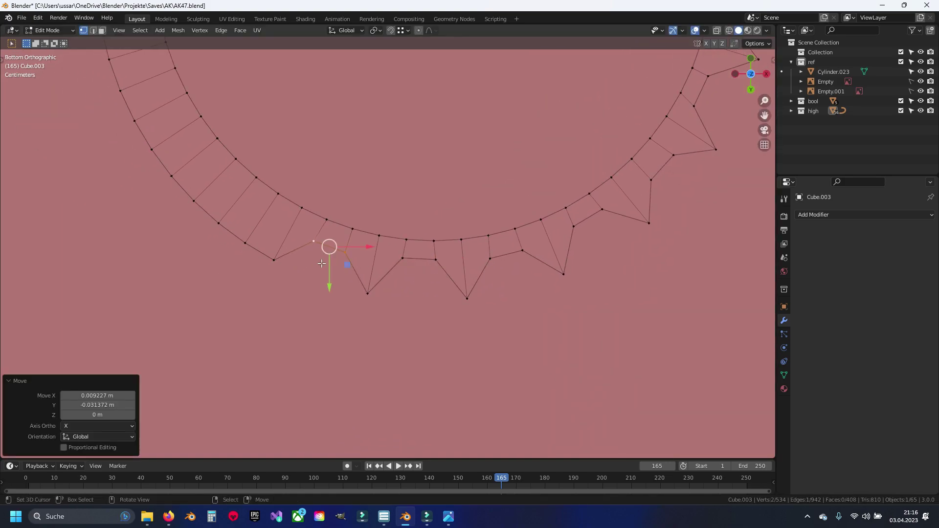
mouse_move(247, 243)
shift+middle_down()
mouse_move(340, 293)
mouse_move(399, 368)
shift+middle_up()
key(g)
click(360, 300)
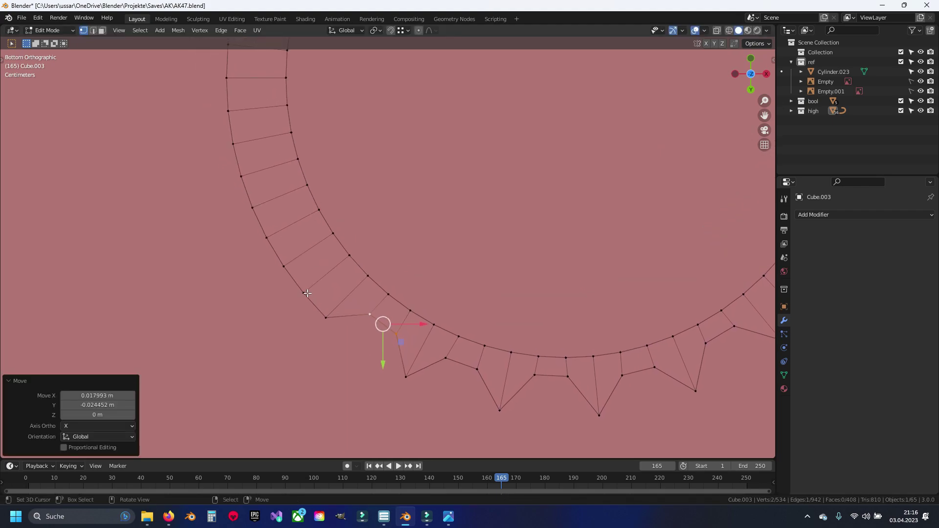
key(g)
click(355, 252)
Step: Reshape the outer vertex pairs on the left side of the ring
click(252, 208)
shift+click(241, 176)
key(g)
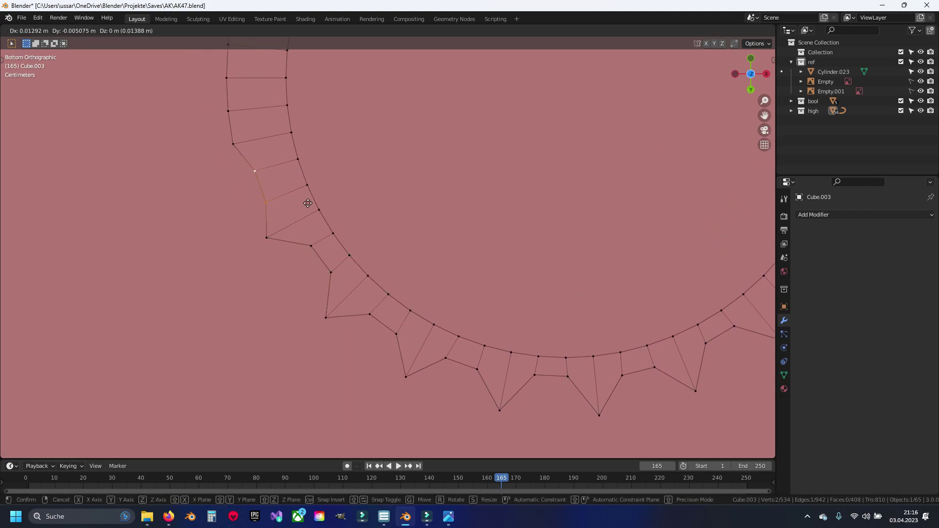
click(271, 162)
shift+middle_drag(230, 114, 255, 287)
click(252, 282)
shift+click(250, 248)
key(g)
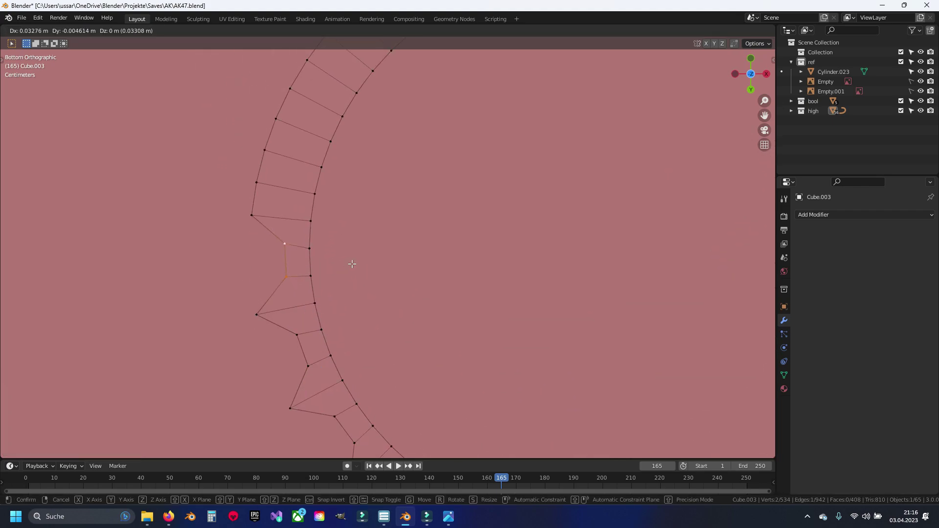
click(352, 262)
click(256, 183)
shift+click(265, 150)
click(324, 196)
Step: Adjust the last outer vertices and fill the first face at the ring's top
shift+middle_drag(295, 172, 295, 334)
click(282, 243)
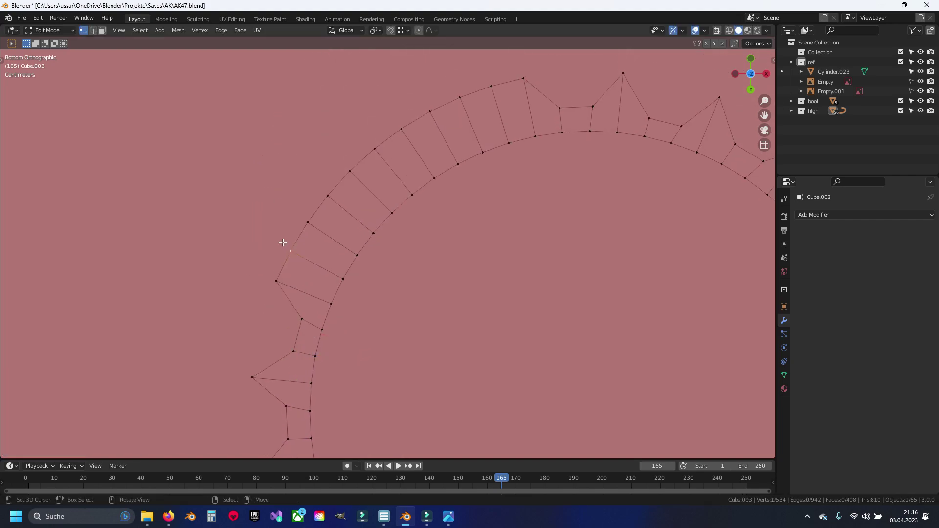
key(g)
click(371, 274)
click(350, 172)
key(g)
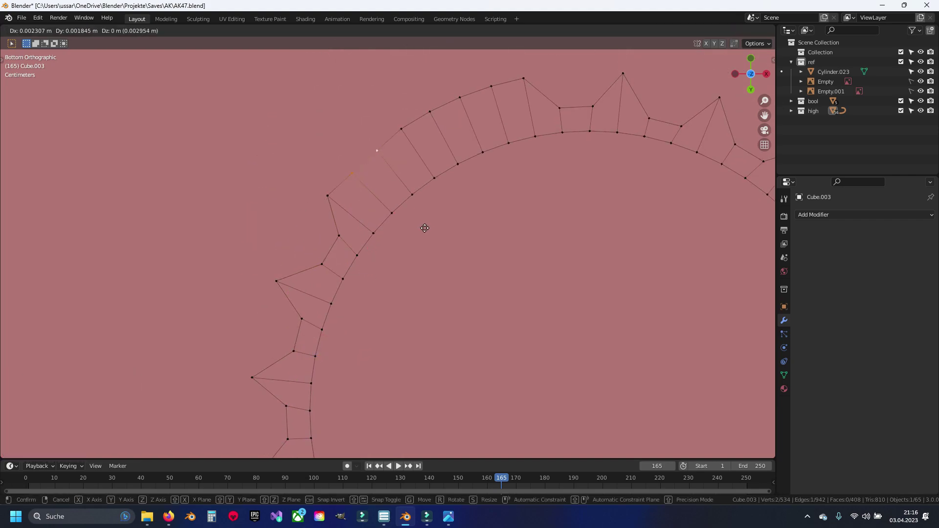
click(446, 247)
click(416, 115)
drag(450, 102, 464, 137)
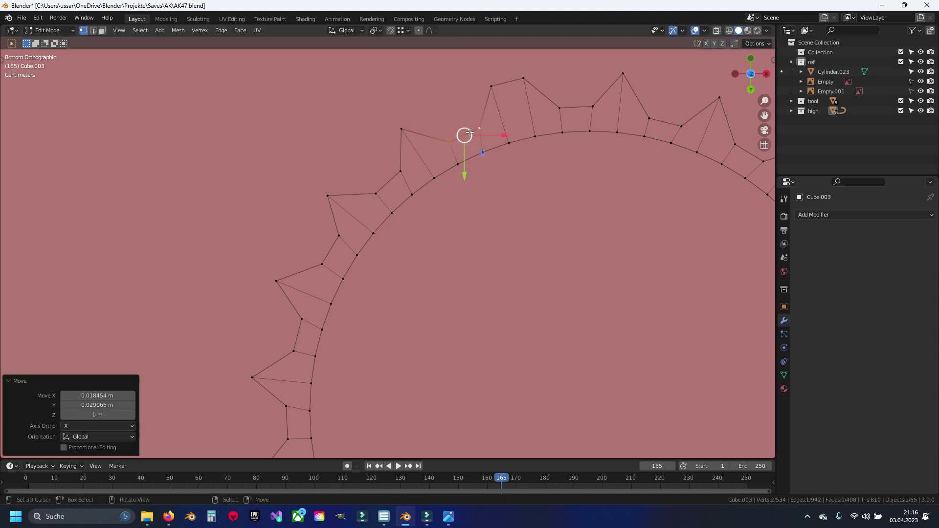
shift+middle_drag(465, 137, 364, 211)
key(f)
click(528, 152)
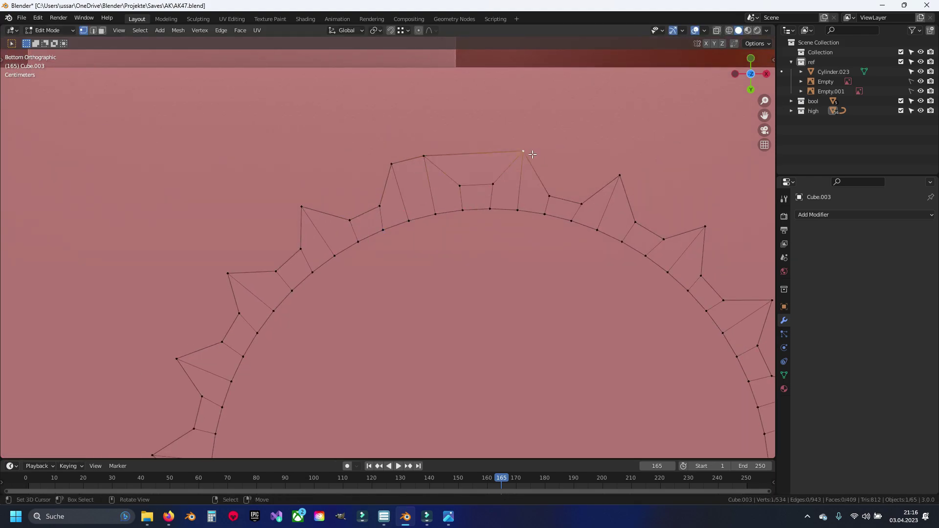
Step: Fill triangle faces between the first outer points along the rim
click(623, 182)
shift+middle_drag(650, 176, 412, 95)
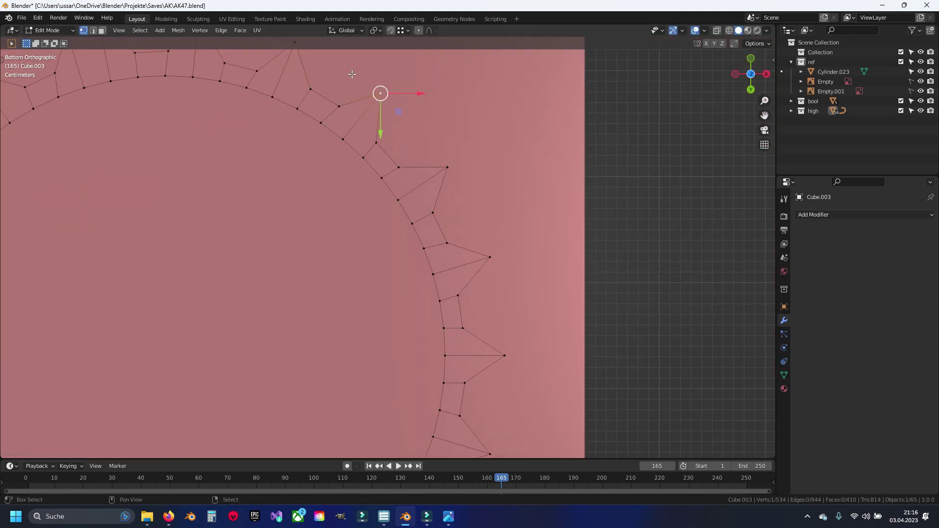
shift+middle_drag(351, 74, 379, 138)
key(f)
key(f)
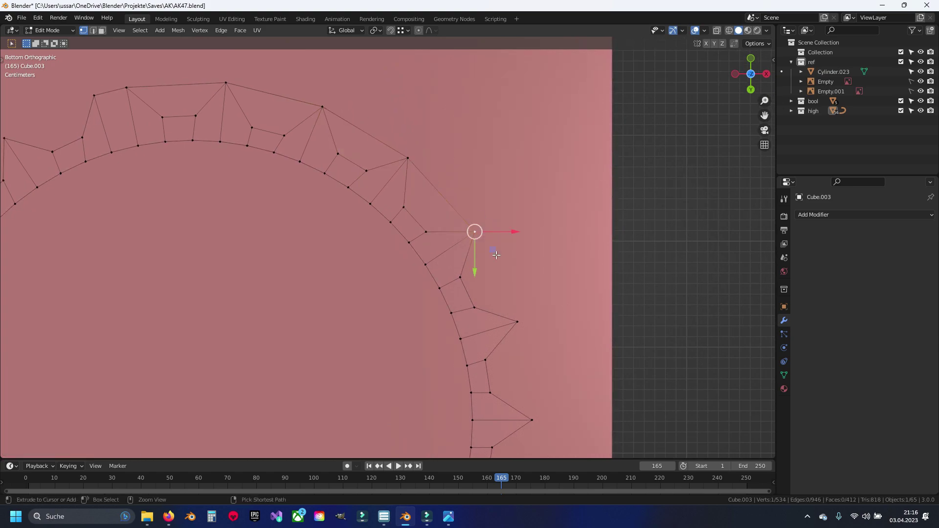
key(f)
shift+middle_drag(543, 409, 515, 251)
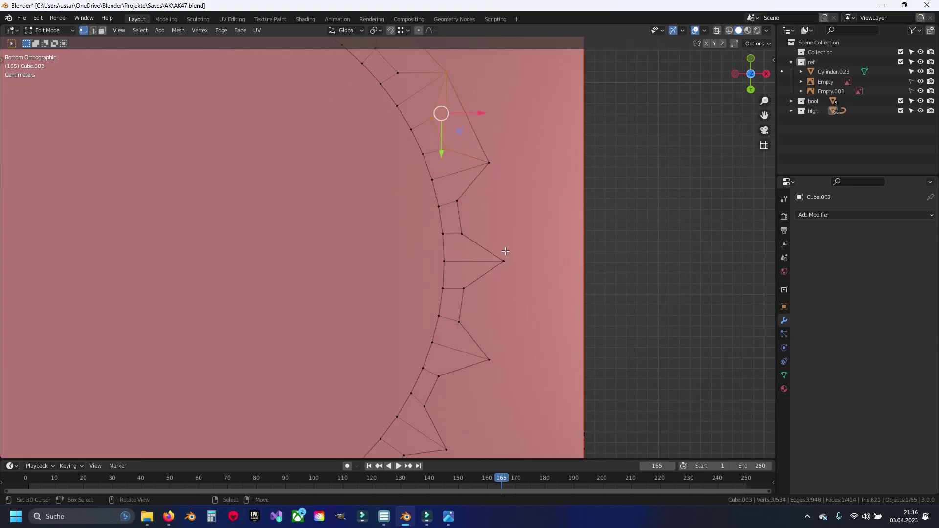
key(f)
key(f)
shift+middle_drag(490, 356, 492, 202)
key(f)
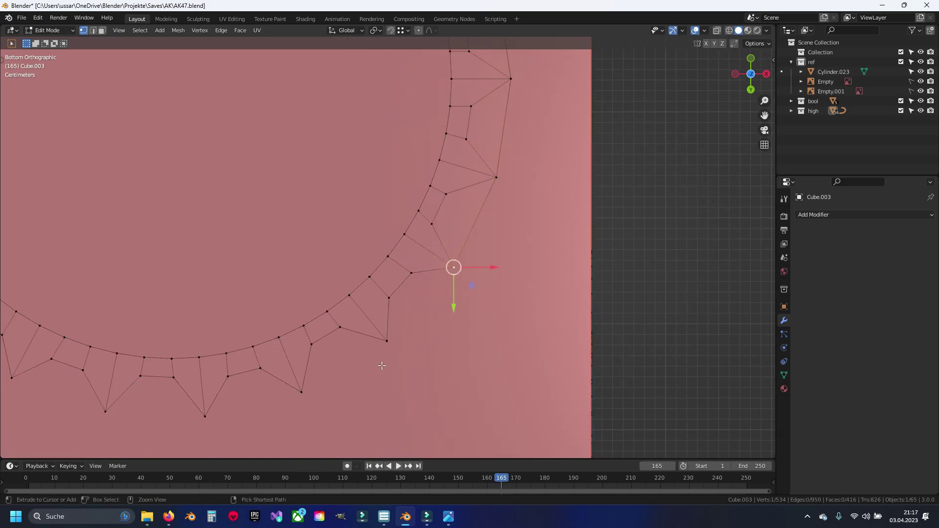
Step: Fill faces across the next gaps by selecting vertex paths between points
key(f)
click(386, 340)
ctrl+click(300, 391)
key(f)
key(f)
key(f)
shift+middle_drag(149, 414, 415, 346)
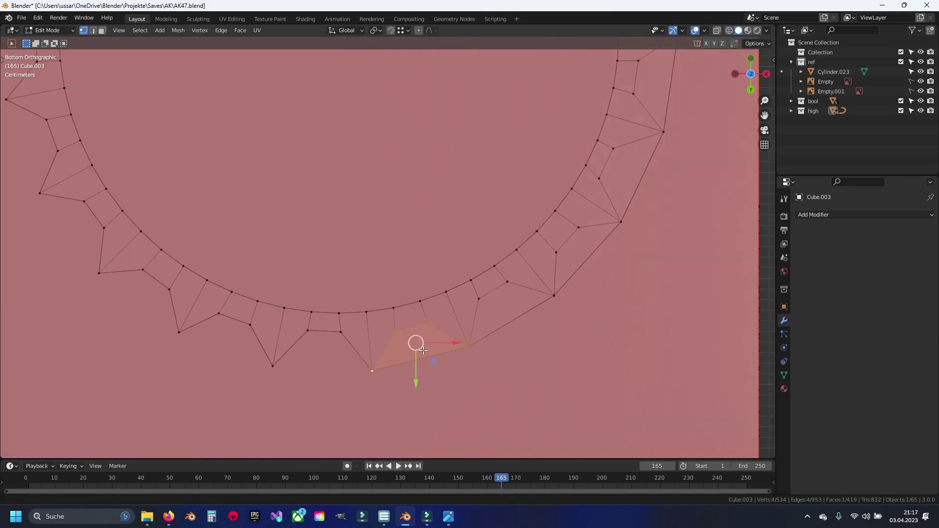
ctrl+click(411, 345)
key(f)
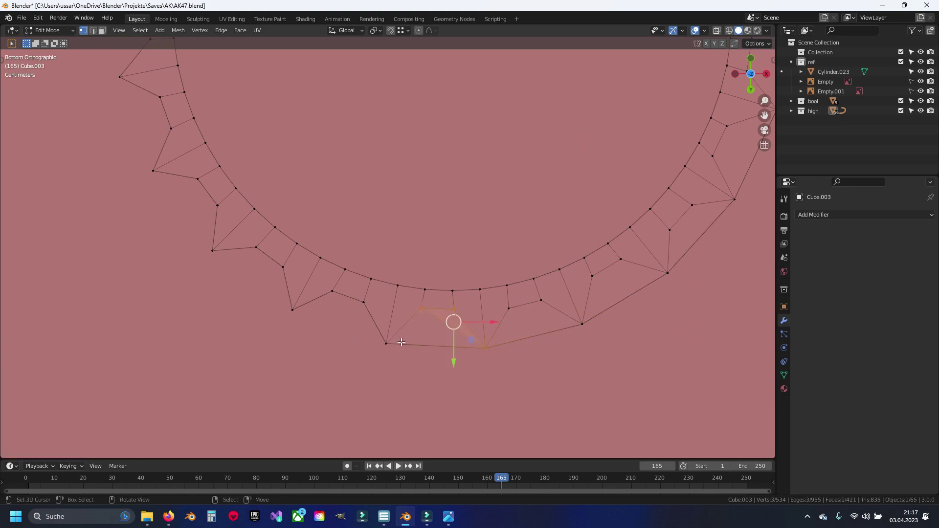
key(f)
key(f)
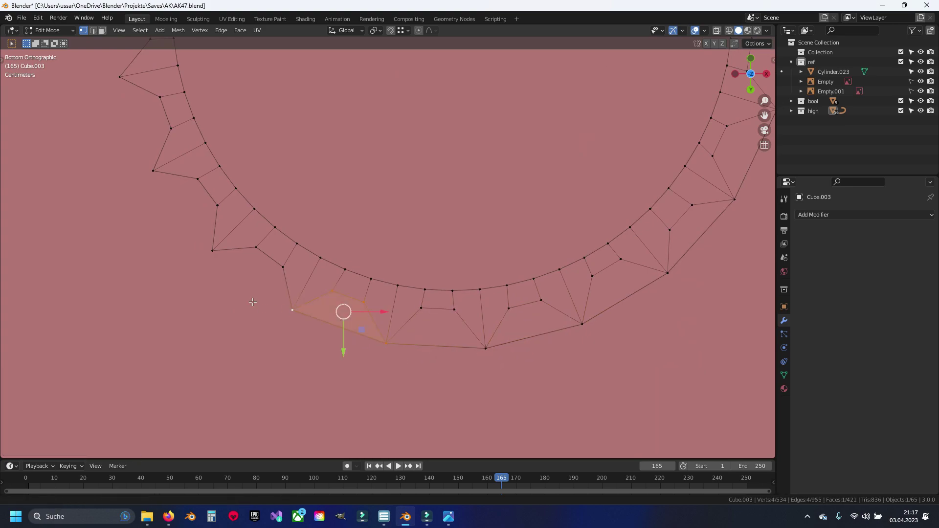
shift+middle_drag(221, 257, 312, 300)
shift+click(312, 299)
click(303, 293)
ctrl+click(244, 213)
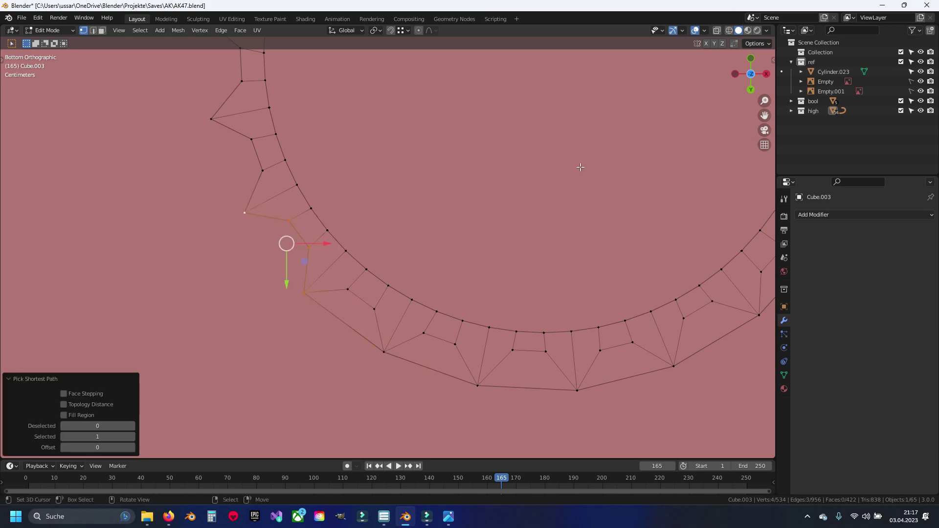
shift+middle_drag(303, 233, 482, 303)
key(f)
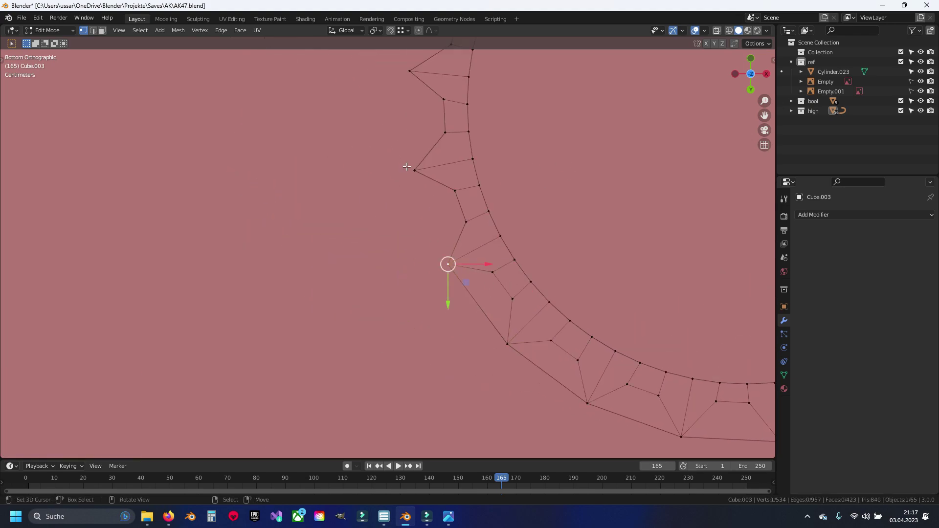
Step: Fill the remaining gaps to close the outer rim completely
ctrl+click(414, 170)
key(f)
shift+middle_drag(413, 188, 392, 325)
click(391, 330)
ctrl+click(385, 230)
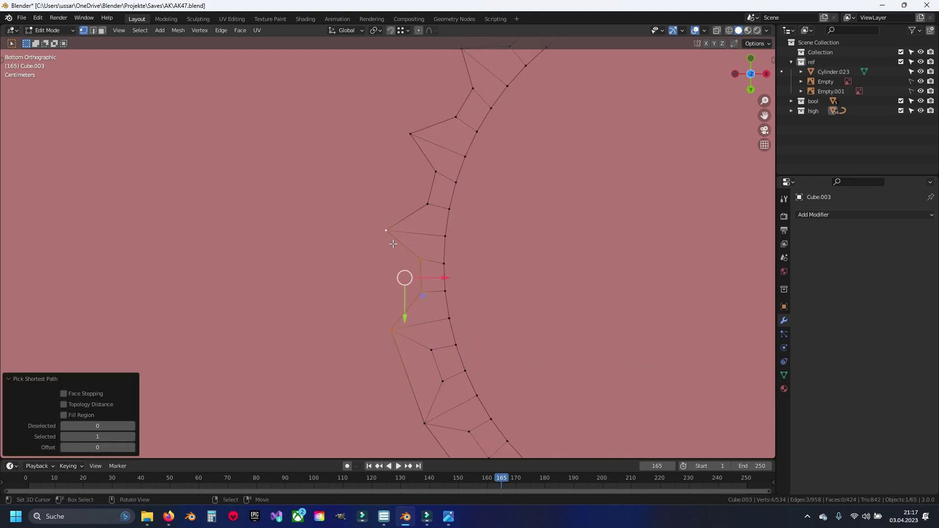
key(f)
mouse_move(392, 243)
shift+middle_down()
mouse_move(375, 312)
mouse_move(323, 404)
shift+middle_up()
ctrl+click(417, 241)
click(392, 204)
ctrl+click(368, 300)
key(f)
ctrl+click(327, 313)
key(f)
click(379, 228)
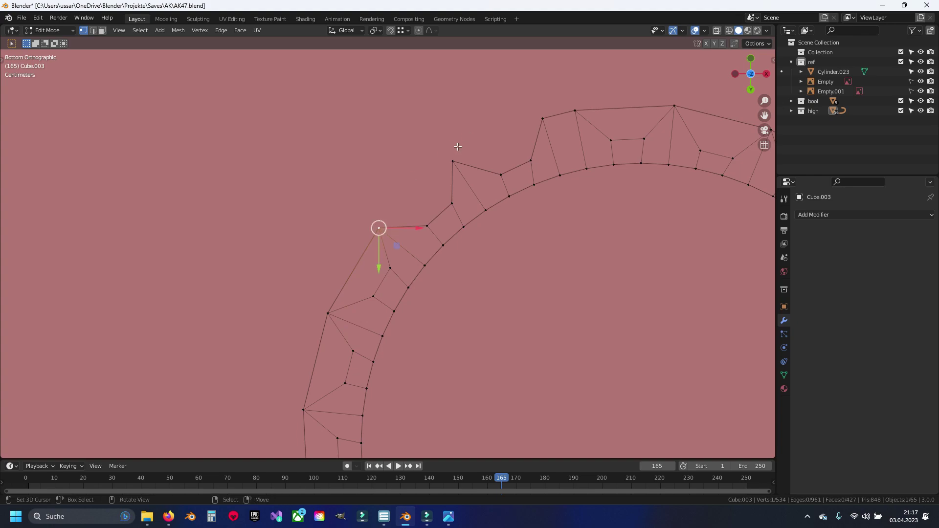
ctrl+click(452, 160)
key(f)
Step: Deselect everything and save AK47.blend
key(alt+a)
scroll(626, 198, down, 4)
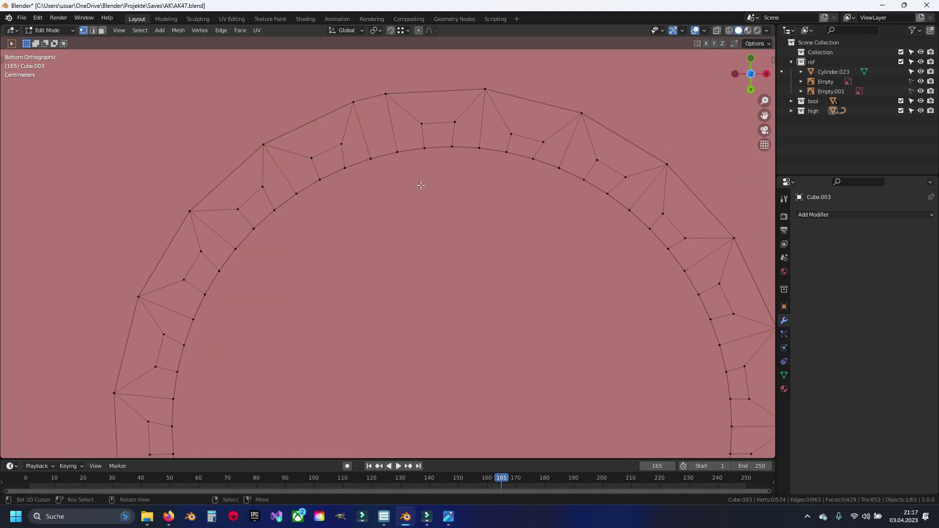
scroll(441, 215, down, 5)
key(ctrl+s)
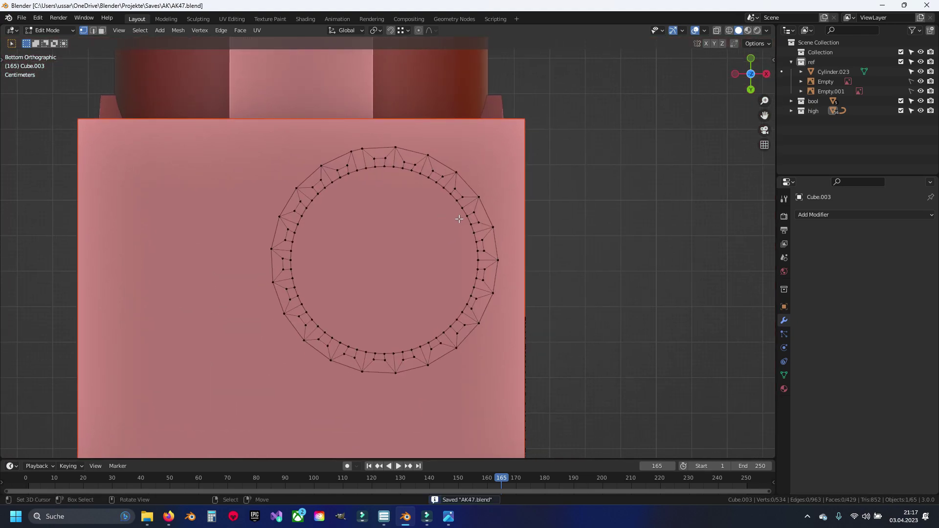
Step: Duplicate the filled ring and shrink the copy to a smaller size
shift+middle_drag(374, 266, 416, 242)
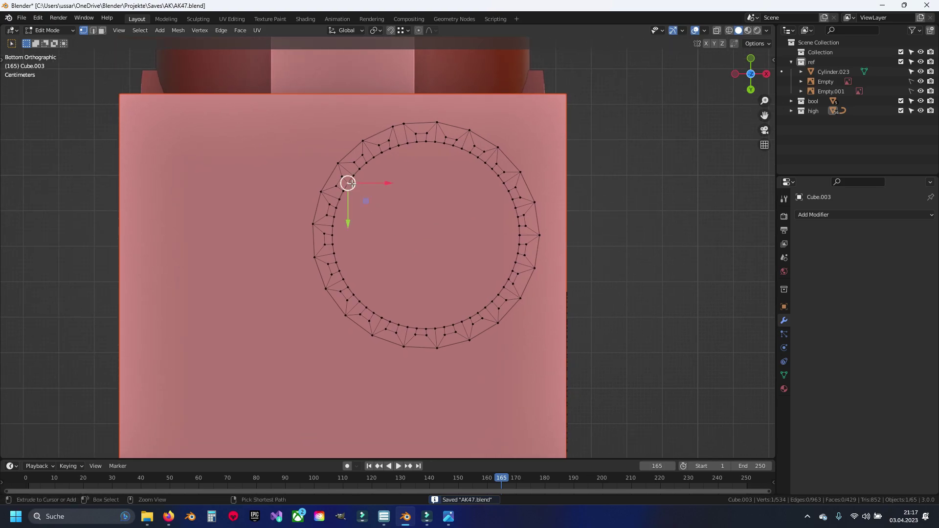
key(ctrl+l)
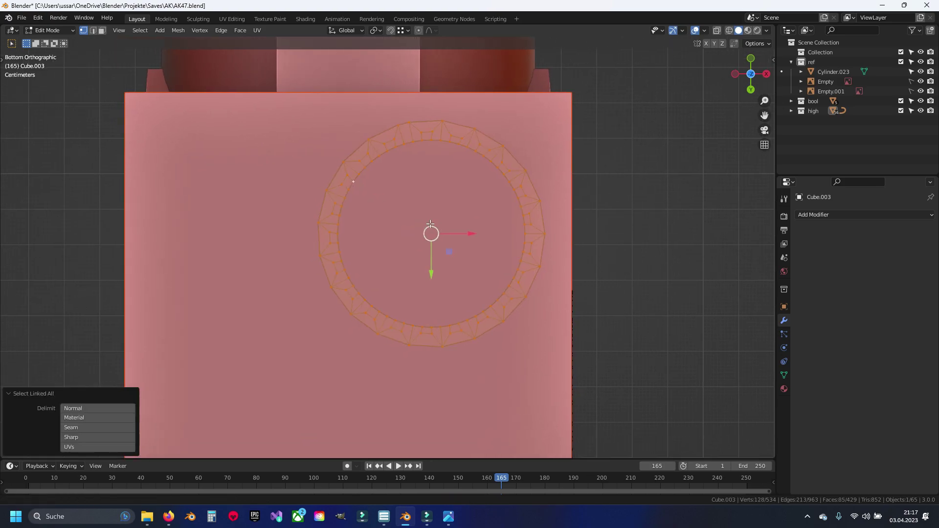
shift+middle_drag(407, 233, 479, 210)
key(shift+d)
click(365, 340)
shift+middle_drag(365, 340, 376, 248)
key(s)
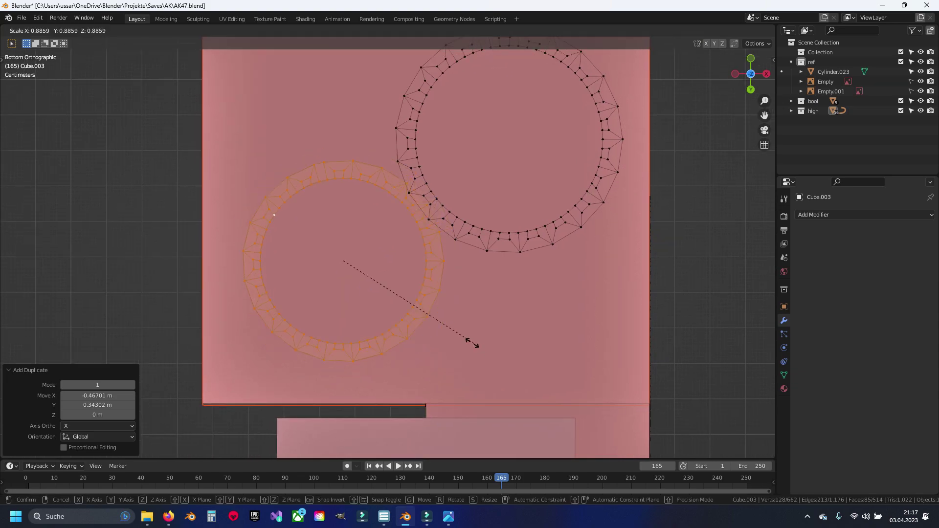
click(420, 336)
Step: Reposition the smaller ring beside the larger one, enlarging it slightly
key(g)
click(396, 300)
shift+middle_drag(416, 284, 440, 330)
key(s)
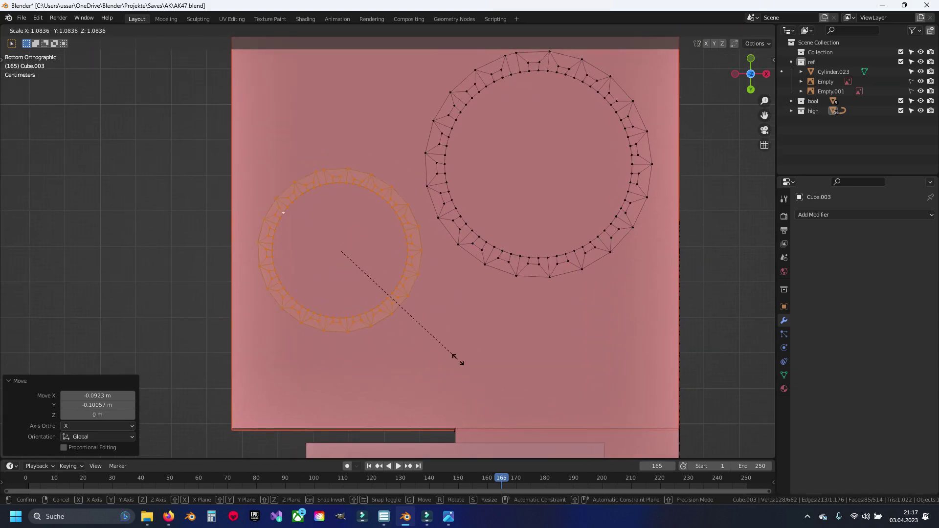
click(459, 375)
key(g)
click(465, 387)
Step: Rotate the smaller ring into alignment, leave Edit Mode, and view the underside at an angle
scroll(489, 317, up, 1)
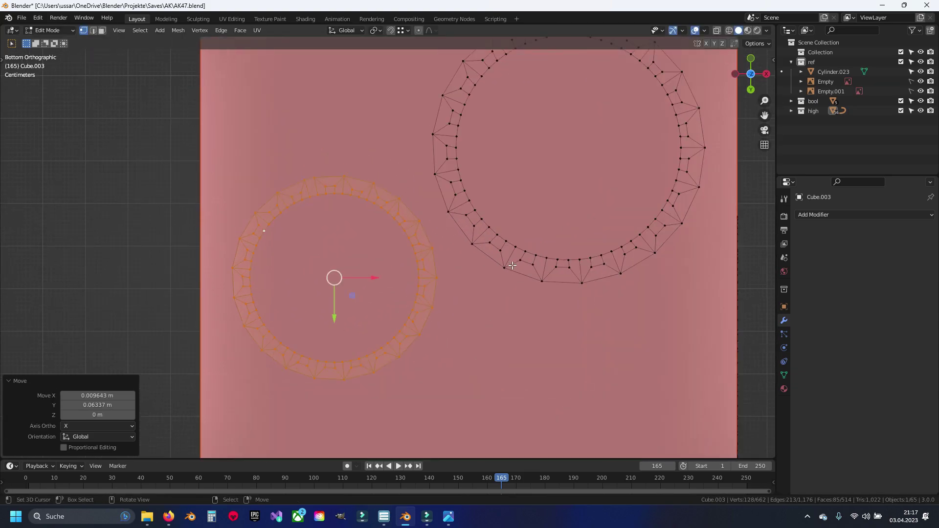
scroll(532, 252, up, 1)
key(r)
click(536, 264)
key(Tab)
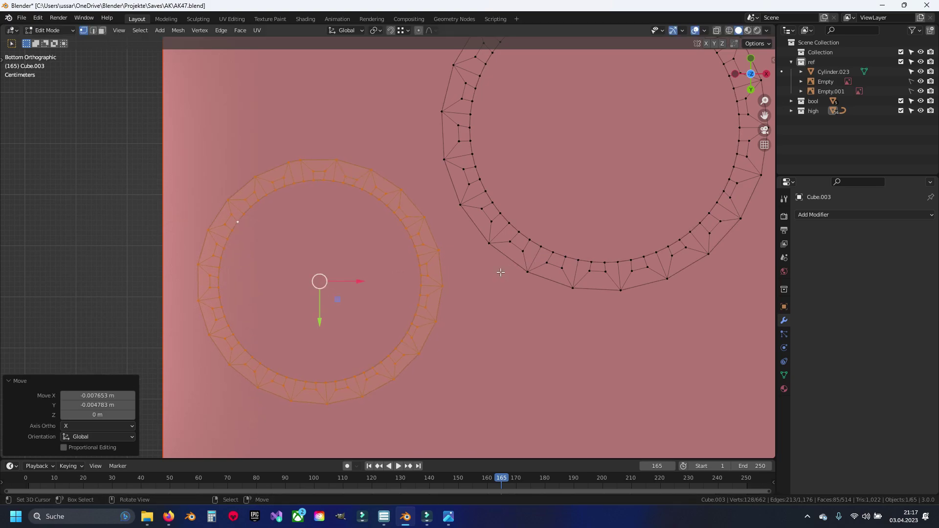
scroll(450, 291, down, 3)
mouse_move(469, 273)
middle_down()
mouse_move(430, 340)
mouse_move(512, 357)
middle_up()
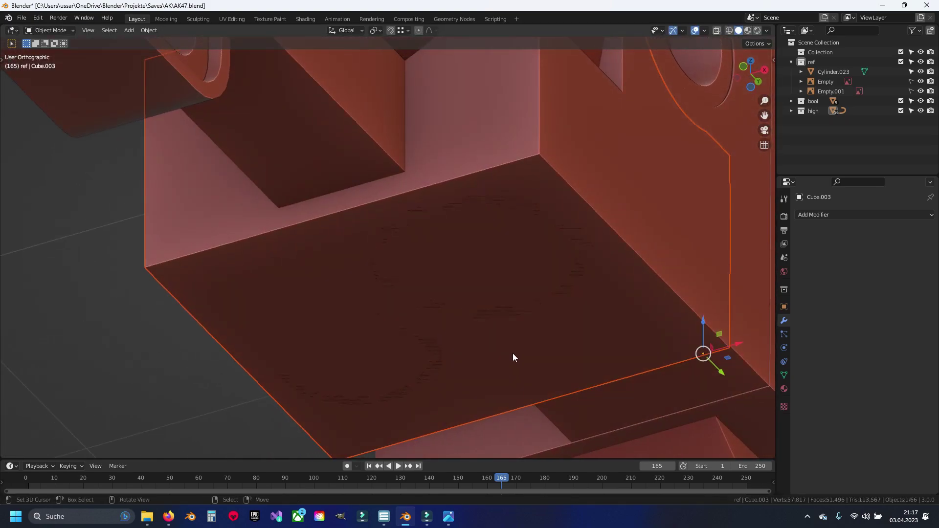
Step: Select the mirrored receiver piece Cube.009 and enter its Edit Mode
click(607, 342)
key(Tab)
scroll(576, 339, up, 1)
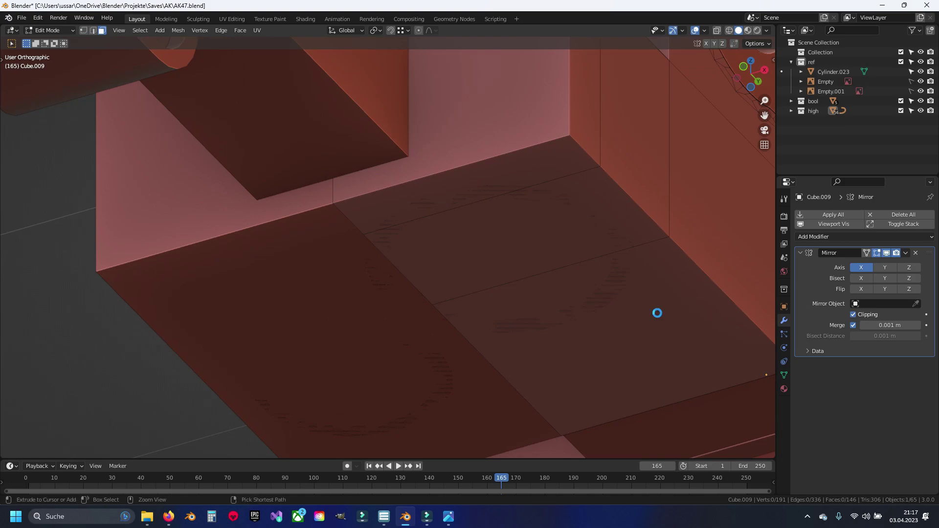
scroll(657, 313, down, 2)
Step: Delete the three receiver floor faces covering the rings, including the narrow strip
click(503, 337)
shift+click(415, 252)
click(373, 206)
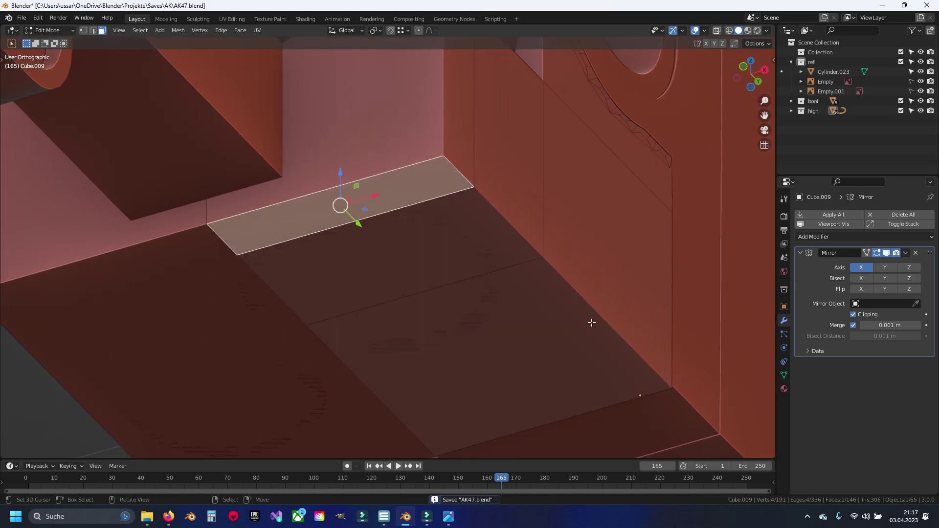
click(447, 262)
shift+click(462, 328)
shift+click(363, 213)
key(x)
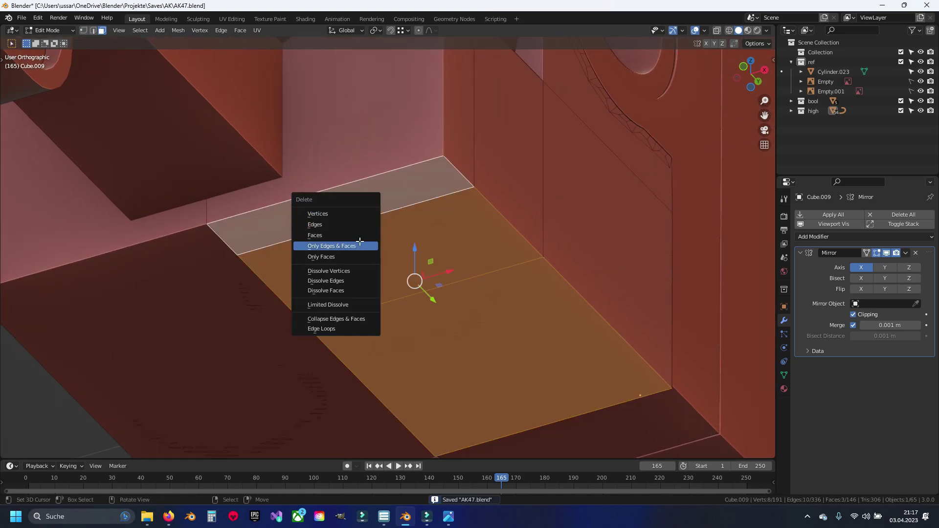
key(x)
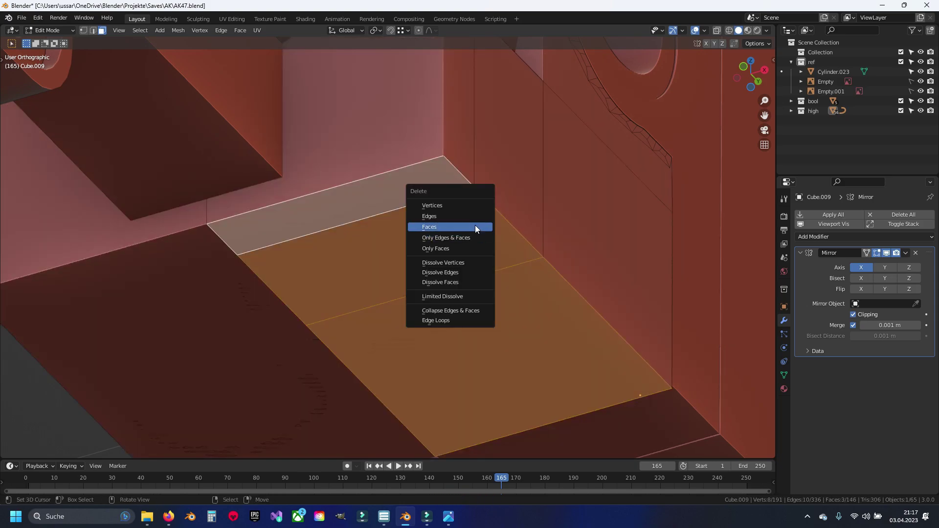
click(478, 227)
scroll(481, 247, up, 2)
Step: Return to Object Mode, save the AK47 file, and select the ring object
key(Tab)
scroll(528, 220, down, 3)
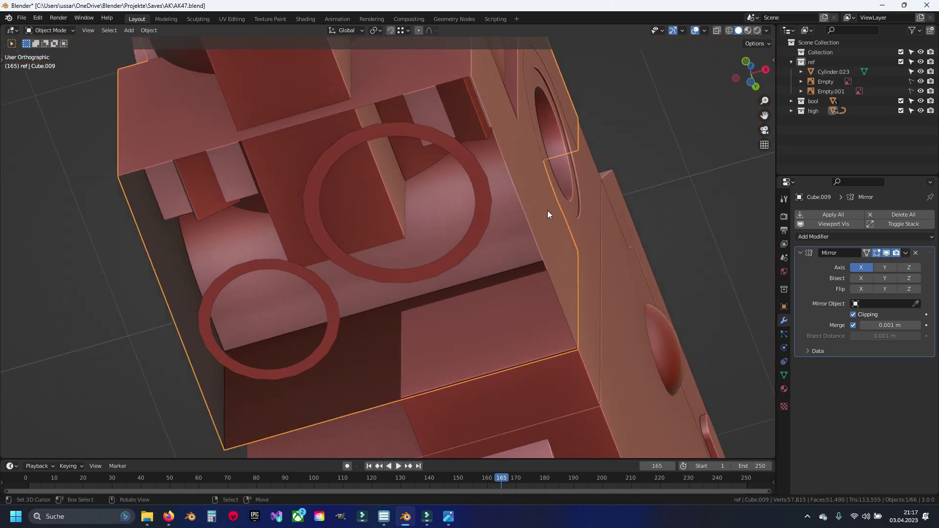
key(ctrl+s)
click(483, 221)
key(ctrl+z)
key(ctrl+z)
key(ctrl+z)
Step: Select both rings entirely using vertex mode, X-ray and linked selection
key(1)
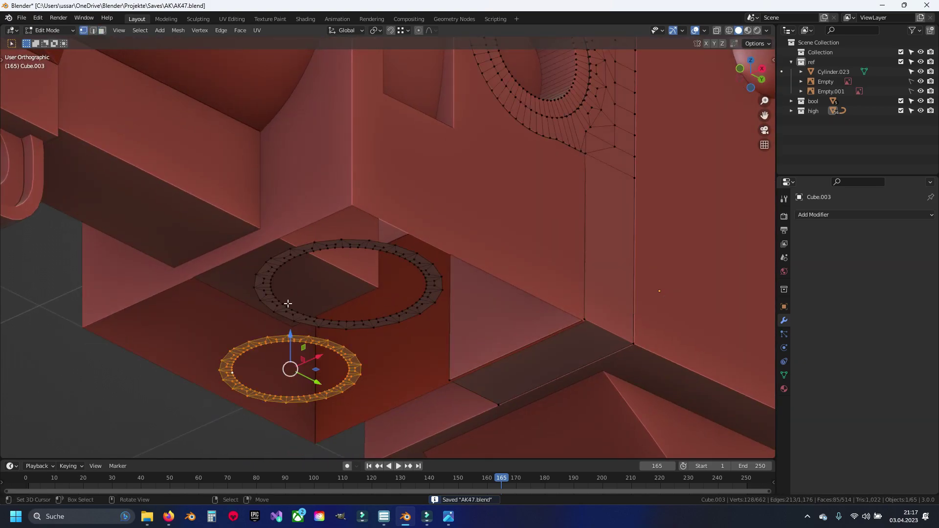
key(shift+z)
drag(209, 231, 319, 325)
key(ctrl+l)
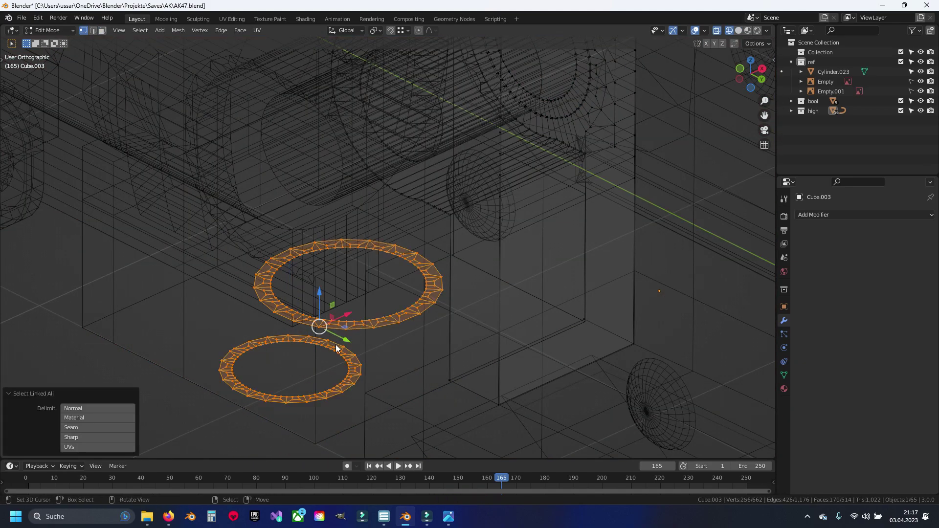
key(Tab)
shift+click(337, 345)
key(shift+z)
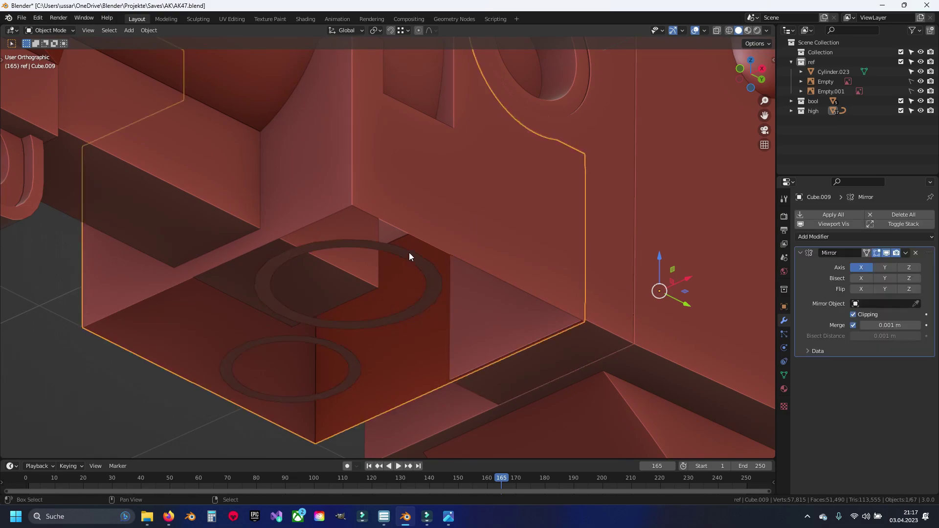
Step: Join the ring object with Ctrl+J, inspect the mesh, then deselect all and save
shift+click(408, 252)
key(ctrl+j)
key(Tab)
mouse_move(384, 257)
middle_down()
mouse_move(375, 230)
mouse_move(443, 140)
mouse_move(406, 196)
middle_up()
key(Tab)
key(alt+a)
key(ctrl+s)
Step: Apply the receiver's Mirror modifier and add the rings to the selection
click(406, 195)
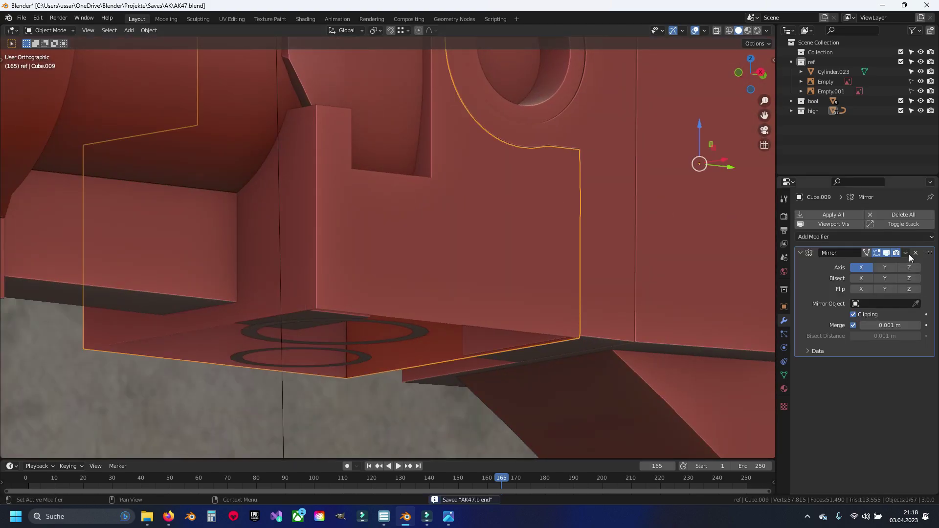
click(905, 253)
mouse_move(587, 274)
middle_down()
mouse_move(471, 292)
mouse_move(438, 244)
middle_up()
click(438, 244)
Step: Join the rings into the receiver, recalculate normals outside, and save
shift+click(506, 210)
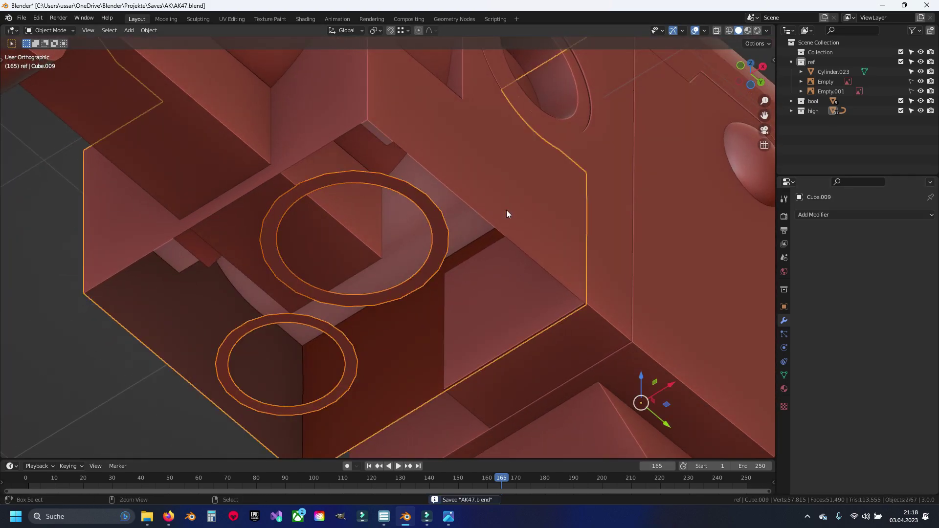
key(ctrl+j)
key(Tab)
key(a)
key(F3)
text(re)
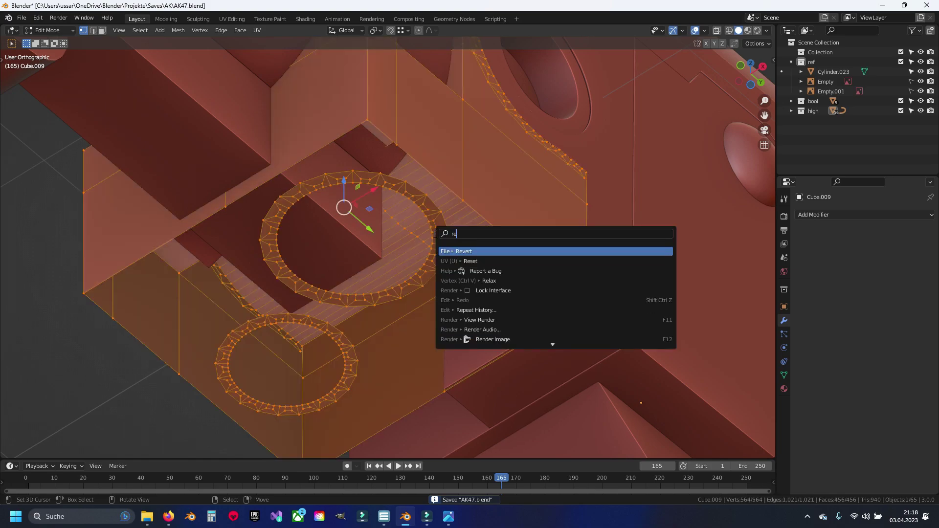
text(calc)
key(Return)
key(alt+a)
key(ctrl+s)
Step: Fill the first gaps between the ring's outer edge and the floor with new faces
scroll(461, 272, up, 3)
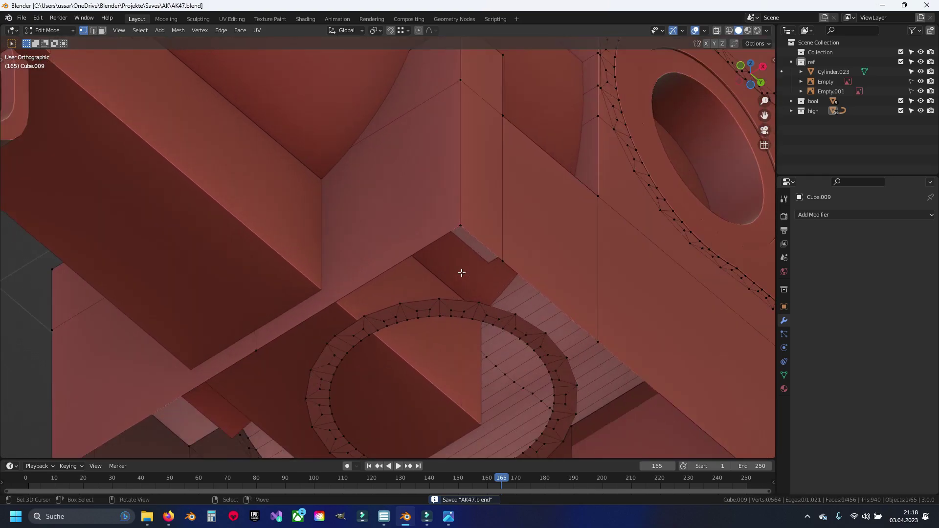
scroll(461, 272, up, 2)
click(463, 320)
key(f)
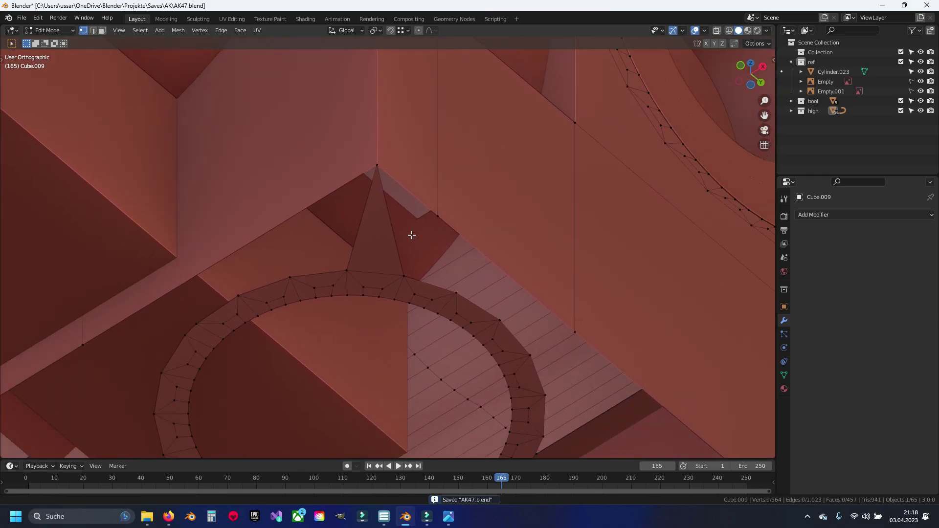
shift+middle_drag(504, 216, 376, 176)
key(alt+a)
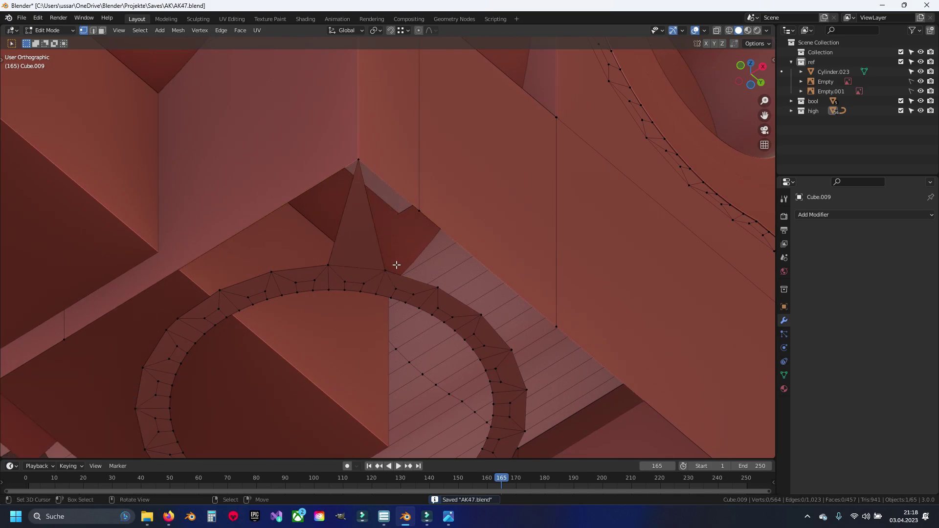
key(ctrl+z)
key(f)
key(alt+a)
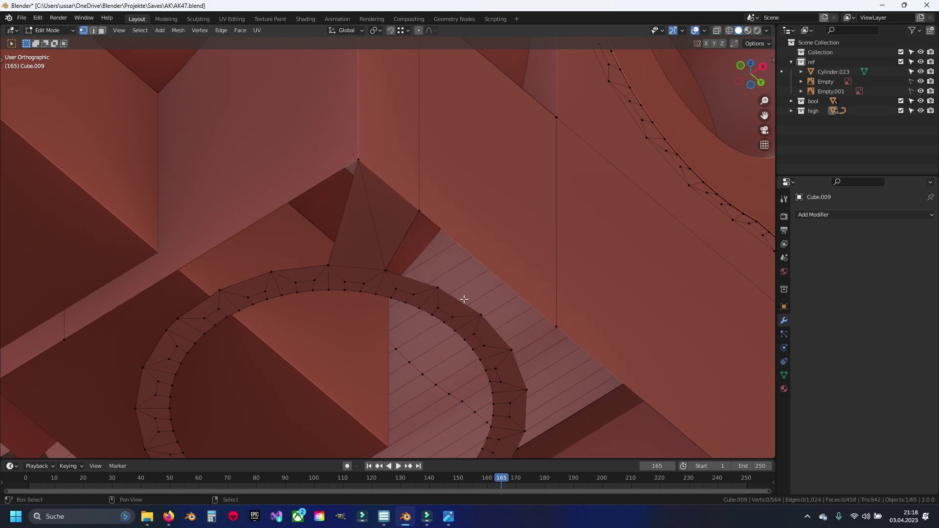
Step: Fill the gaps along the opening's edge up to the corner with faces
shift+middle_drag(485, 319, 363, 268)
shift+click(262, 218)
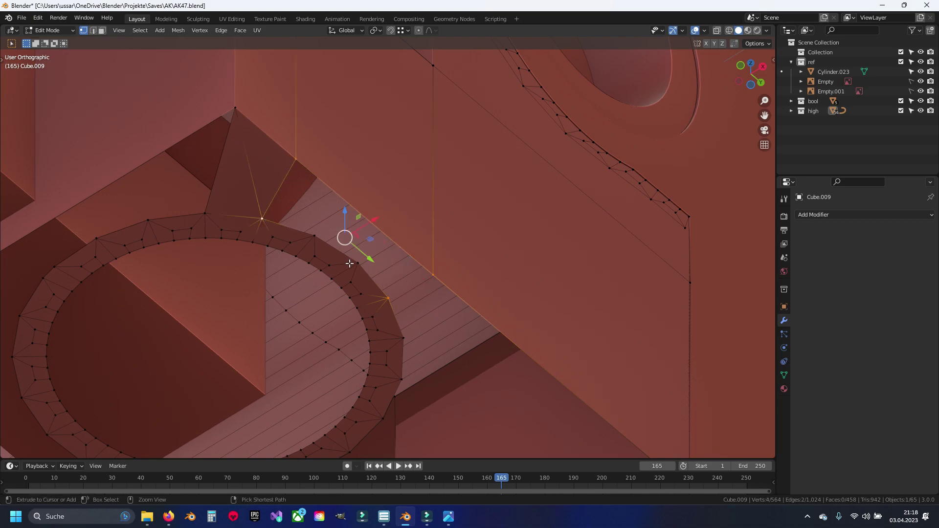
key(f)
click(387, 298)
shift+click(433, 274)
shift+middle_drag(560, 377, 493, 191)
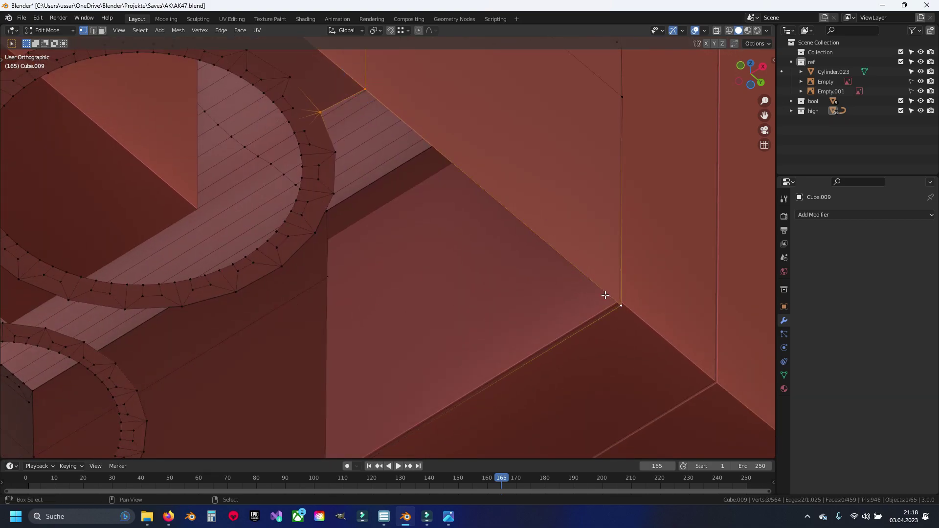
shift+middle_drag(605, 295, 615, 248)
ctrl+click(337, 230)
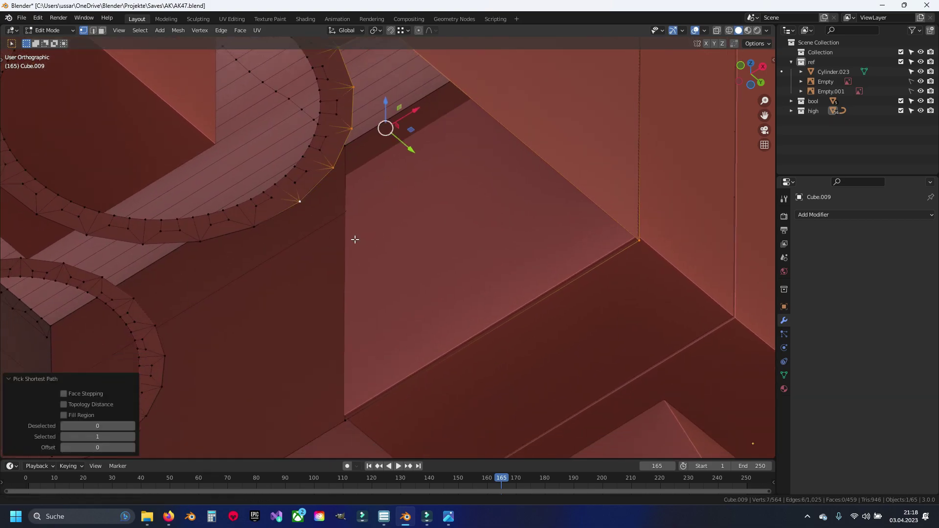
scroll(377, 264, up, 3)
mouse_move(377, 264)
shift+middle_down()
mouse_move(391, 181)
mouse_move(381, 273)
shift+middle_up()
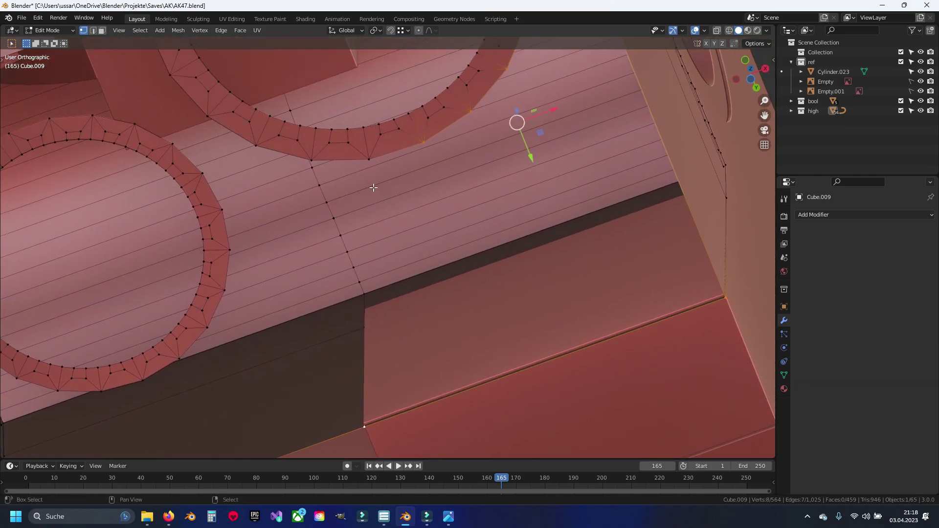
key(f)
key(alt+a)
Step: Fill the remaining gaps beside the right ring with new faces
scroll(338, 174, up, 2)
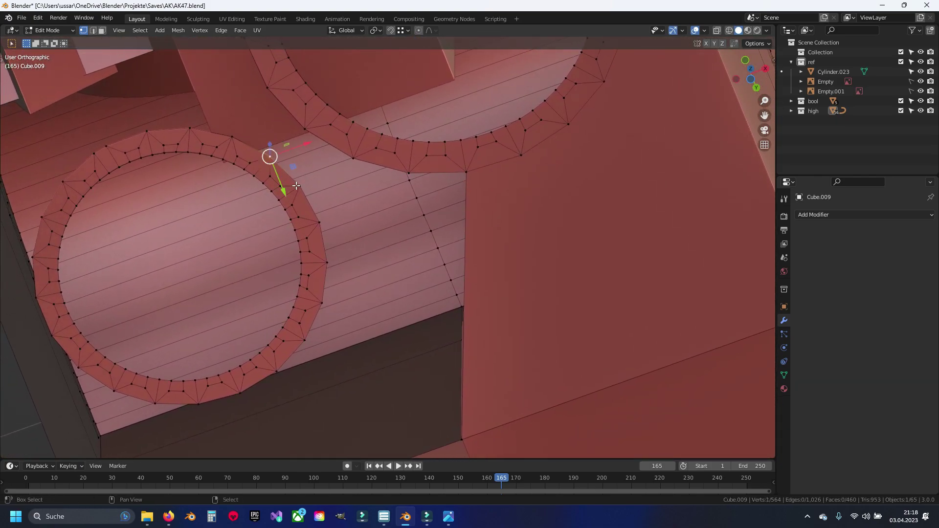
key(f)
key(alt+a)
click(301, 147)
scroll(302, 148, up, 2)
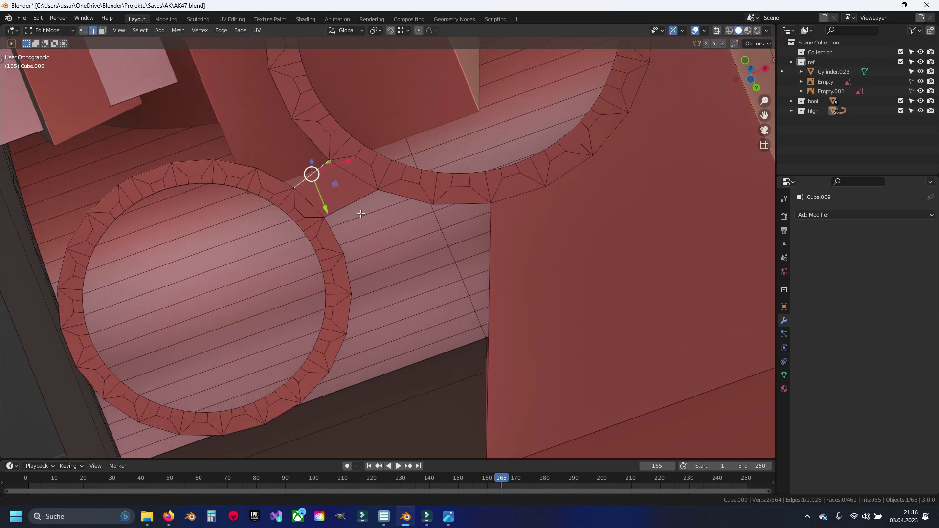
scroll(421, 252, up, 1)
click(440, 283)
key(f)
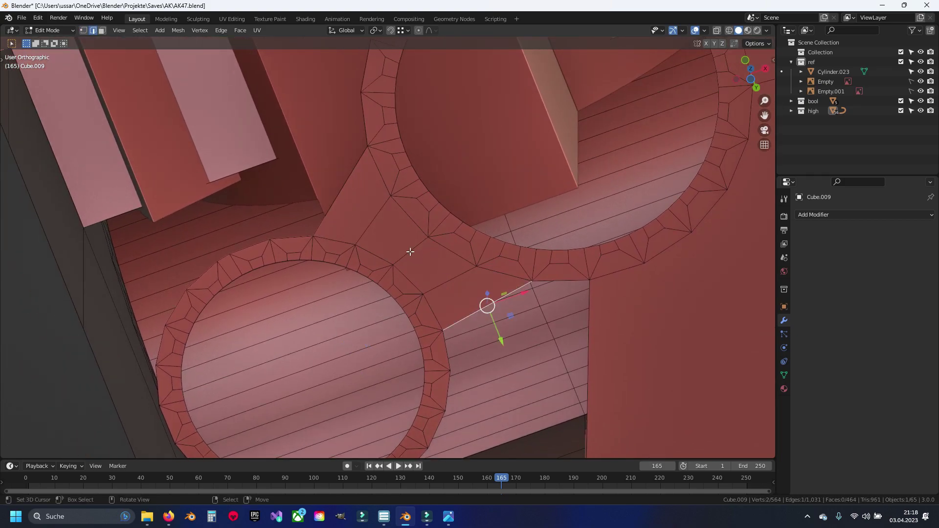
key(f)
Step: Switch to vertex selection and pick the vertex at the next gap's corner
scroll(454, 276, down, 3)
key(1)
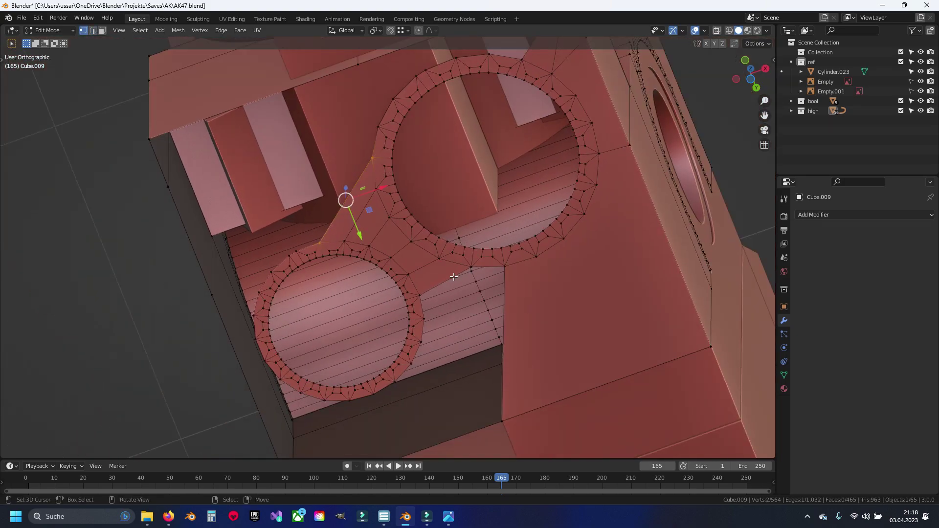
scroll(505, 268, up, 2)
scroll(360, 167, up, 1)
click(359, 167)
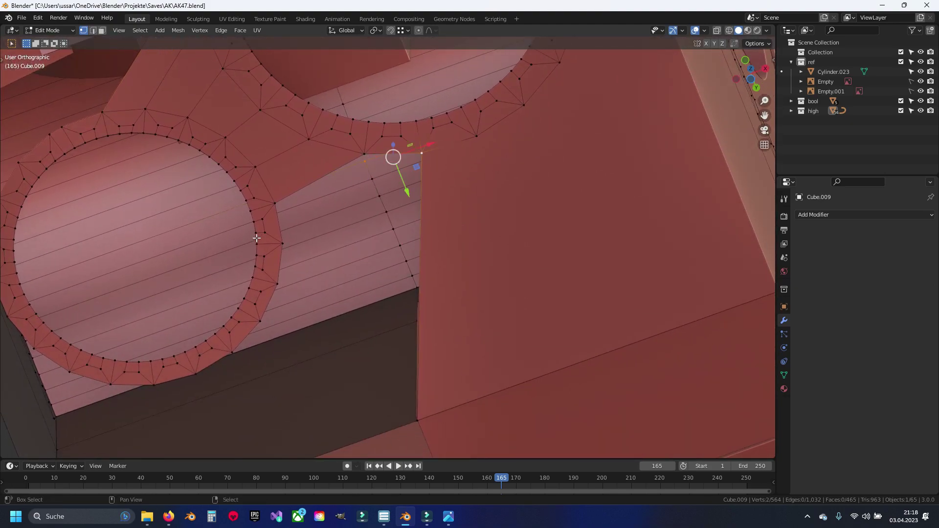
Step: Bridge the first rim gap with a four-vertex face, undoing a bad fill first
shift+click(415, 418)
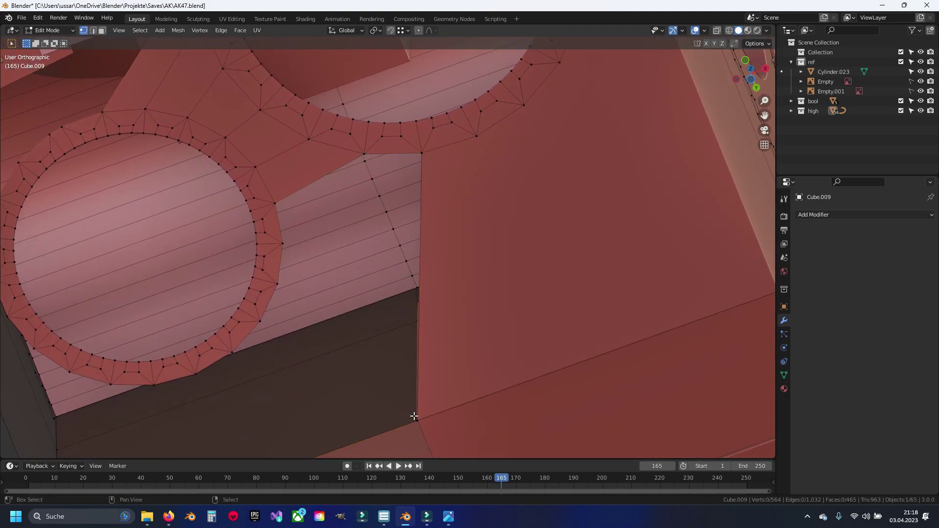
key(f)
shift+middle_drag(415, 418, 394, 142)
key(ctrl+z)
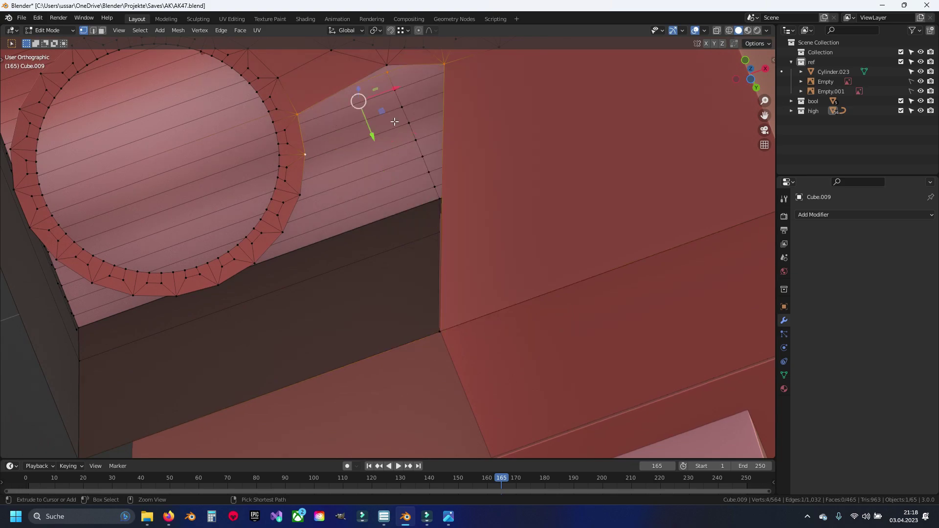
shift+middle_drag(379, 86, 380, 200)
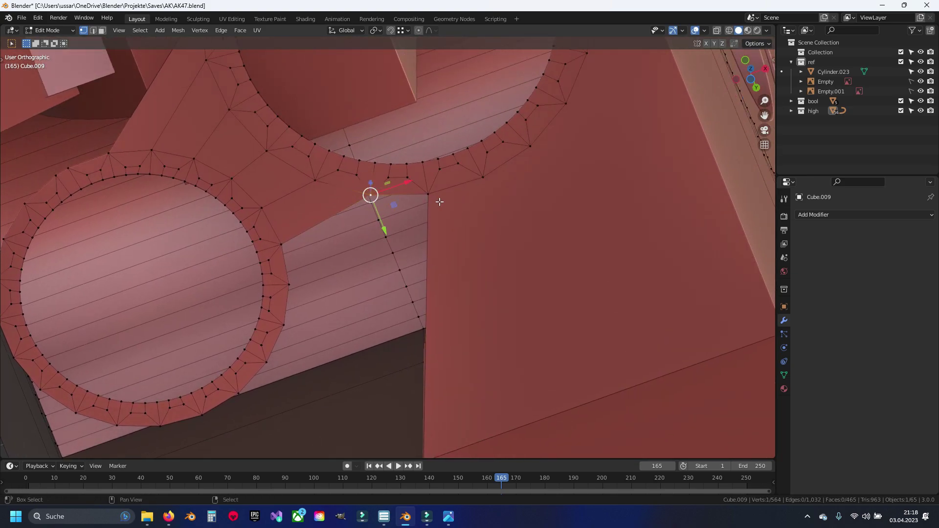
key(f)
mouse_move(289, 282)
shift+middle_down()
mouse_move(368, 251)
mouse_move(409, 256)
shift+middle_up()
key(alt+a)
Step: Fill the next rim gaps with a triangle face and another face
shift+click(444, 158)
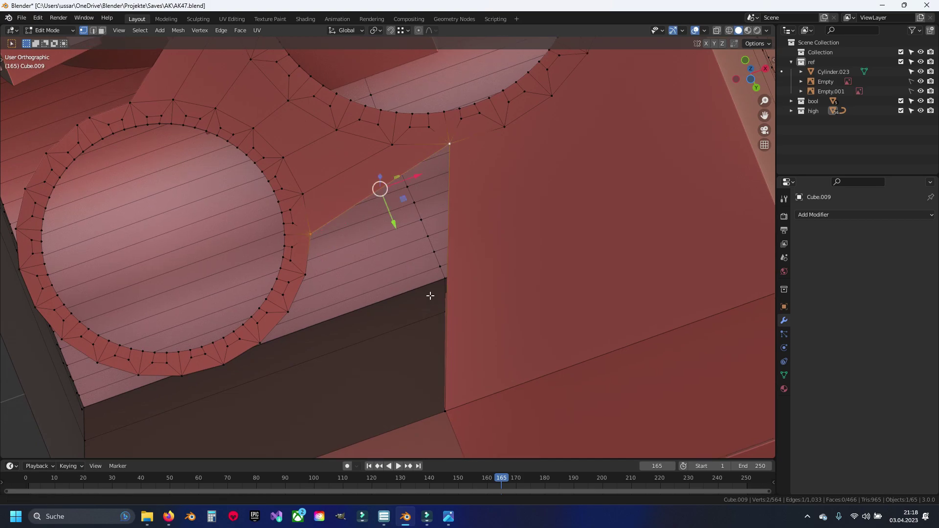
mouse_move(430, 293)
shift+middle_down()
mouse_move(447, 293)
mouse_move(440, 318)
mouse_move(457, 333)
mouse_move(405, 289)
mouse_move(369, 173)
shift+middle_up()
shift+click(446, 294)
key(f)
key(alt+a)
key(f)
key(alt+a)
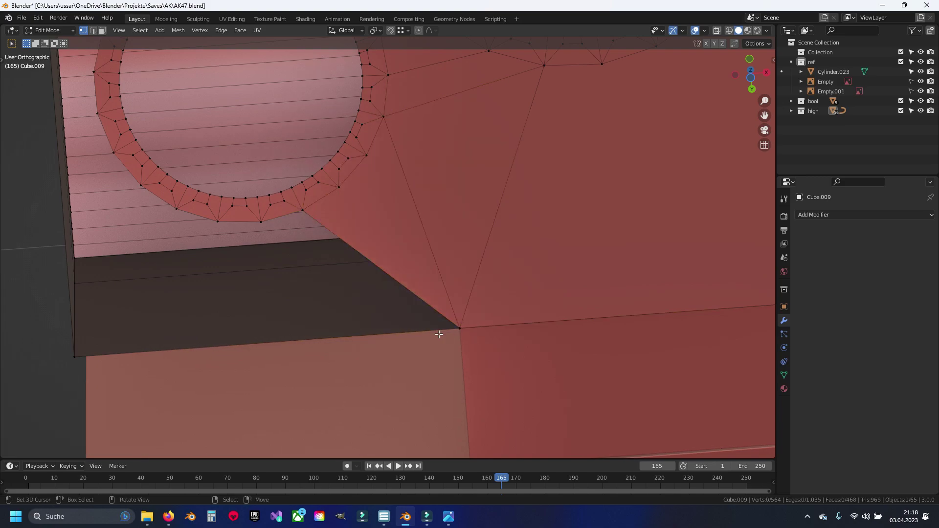
Step: Close the corner gap between the hole rim and the opening with a new face
shift+middle_drag(359, 217, 509, 277)
middle_drag(315, 384, 252, 331)
click(250, 338)
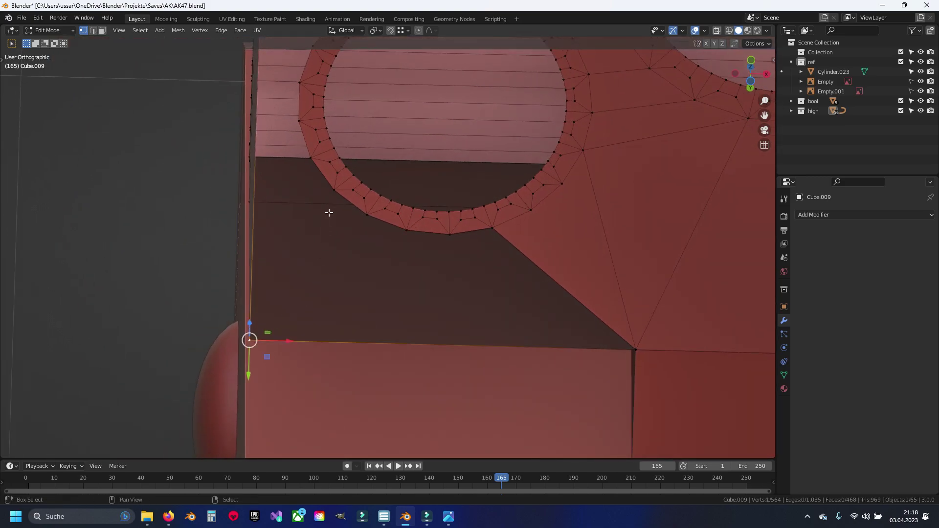
key(f)
shift+click(635, 349)
key(alt+a)
mouse_move(635, 349)
middle_down()
mouse_move(482, 266)
mouse_move(418, 352)
middle_up()
Step: Fill the dark triangular gap at the lower-left corner and the adjacent gap
click(249, 363)
scroll(508, 214, up, 2)
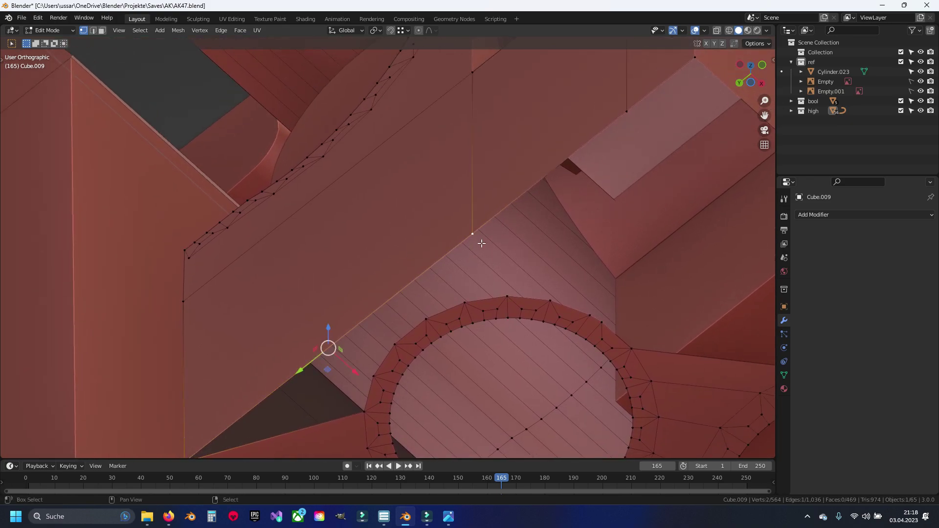
shift+scroll(481, 243, down, 4)
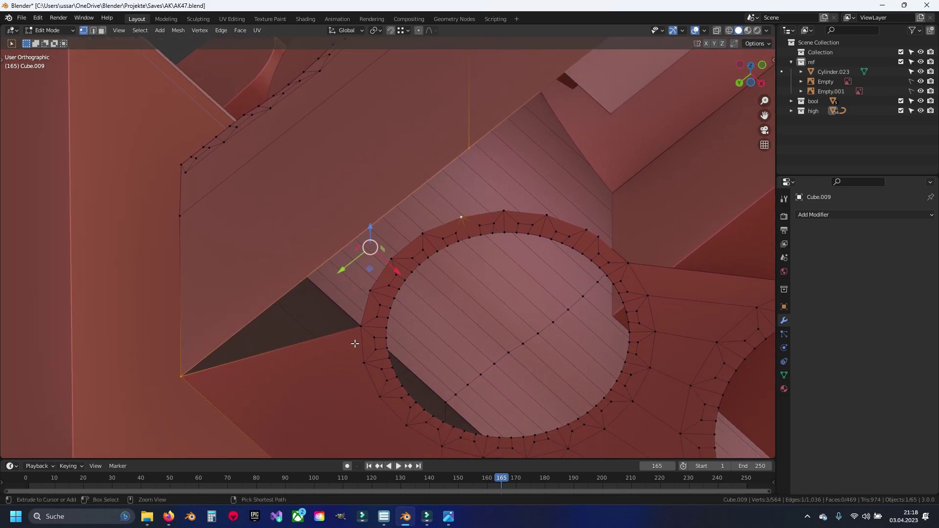
key(f)
key(alt+a)
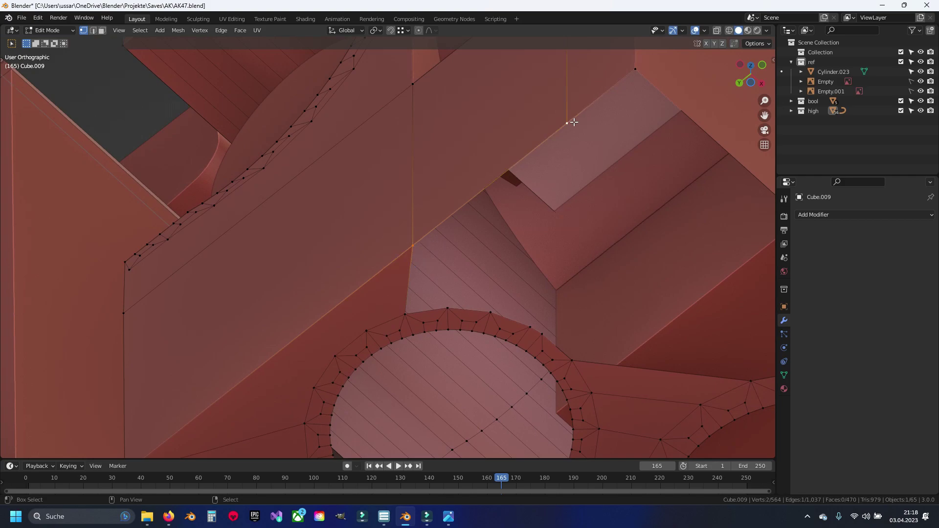
key(f)
key(alt+a)
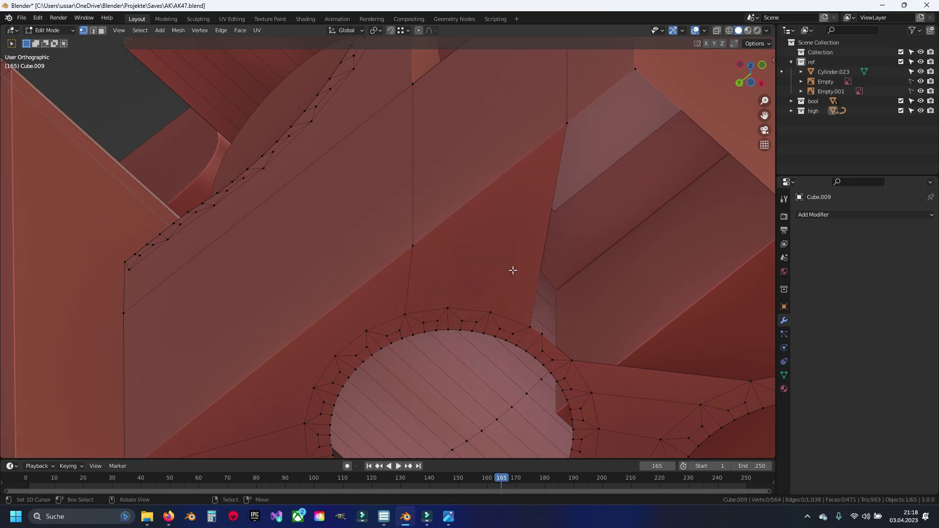
Step: Fill two more gaps between the rings and the opening's edges
scroll(442, 293, up, 2)
shift+click(477, 167)
shift+middle_drag(547, 307, 430, 164)
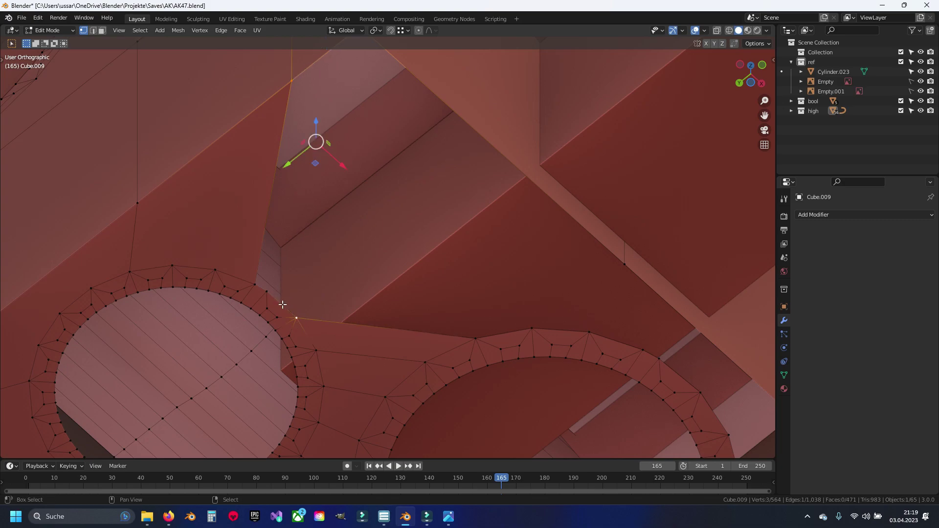
key(f)
key(alt+a)
scroll(349, 238, up, 2)
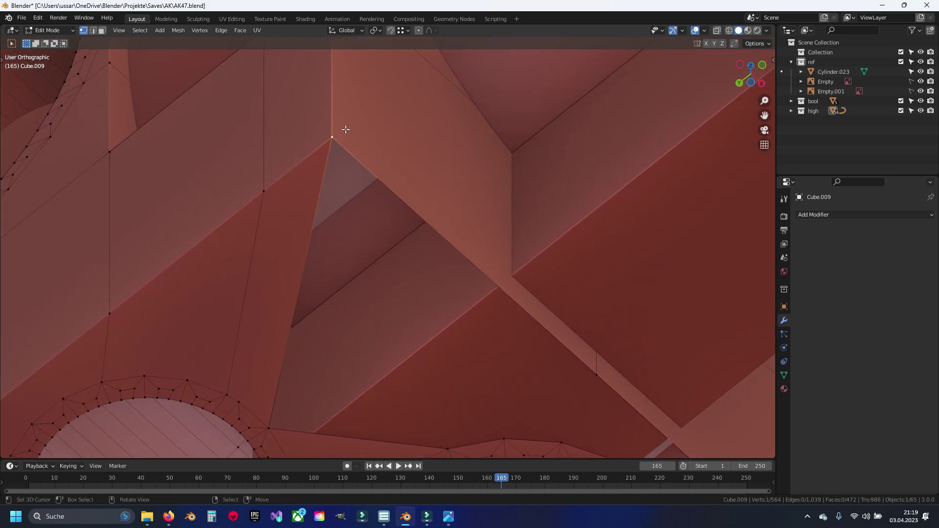
shift+middle_drag(343, 263, 364, 142)
shift+click(293, 305)
key(f)
Step: Fill the remaining rim gaps through the outer corner, reaching 475 faces
click(465, 325)
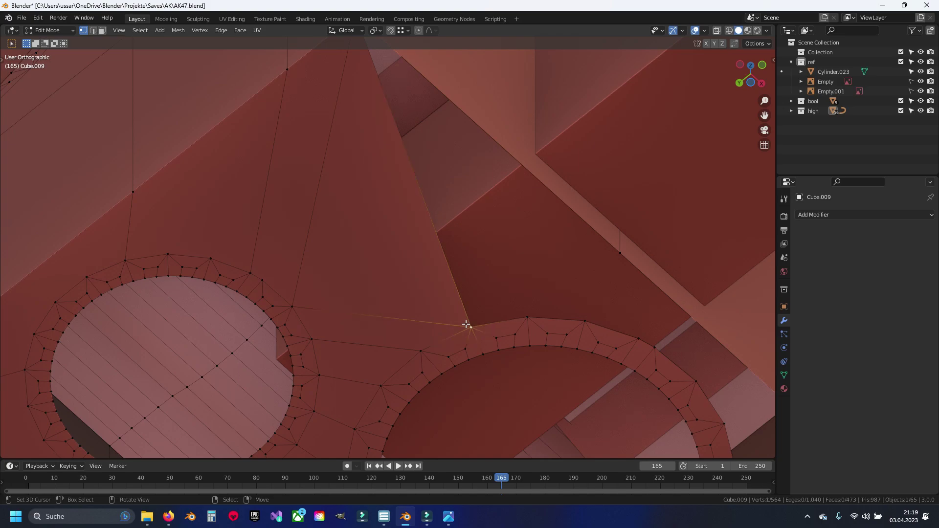
middle_drag(466, 325, 366, 207)
middle_drag(486, 286, 469, 211)
key(f)
key(alt+a)
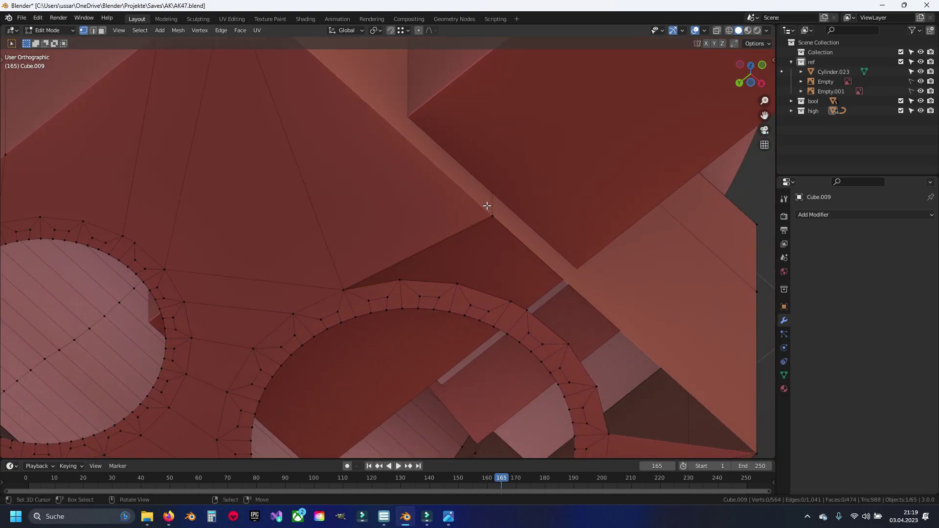
key(ctrl+z)
key(ctrl+z)
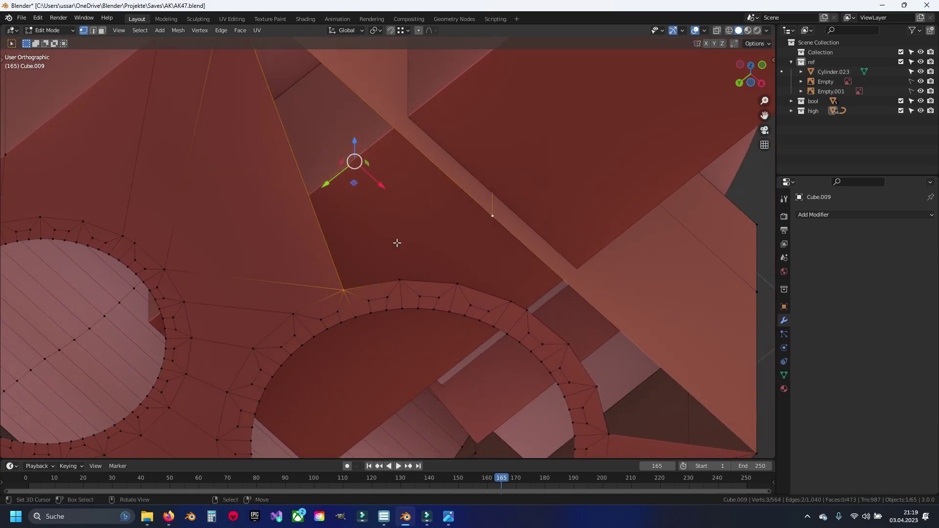
mouse_move(408, 289)
shift+middle_down()
mouse_move(395, 355)
mouse_move(399, 342)
shift+middle_up()
key(ctrl+shift+z)
key(ctrl+shift+z)
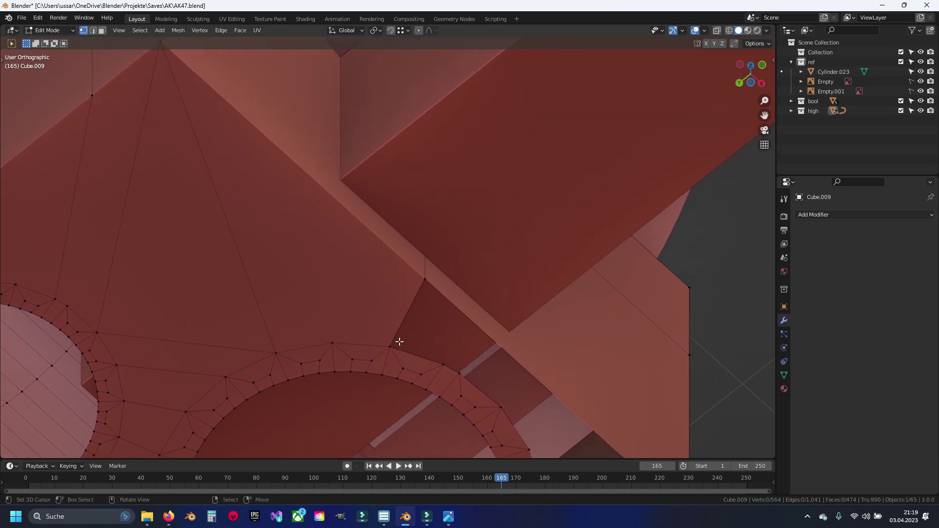
shift+middle_drag(480, 332, 537, 328)
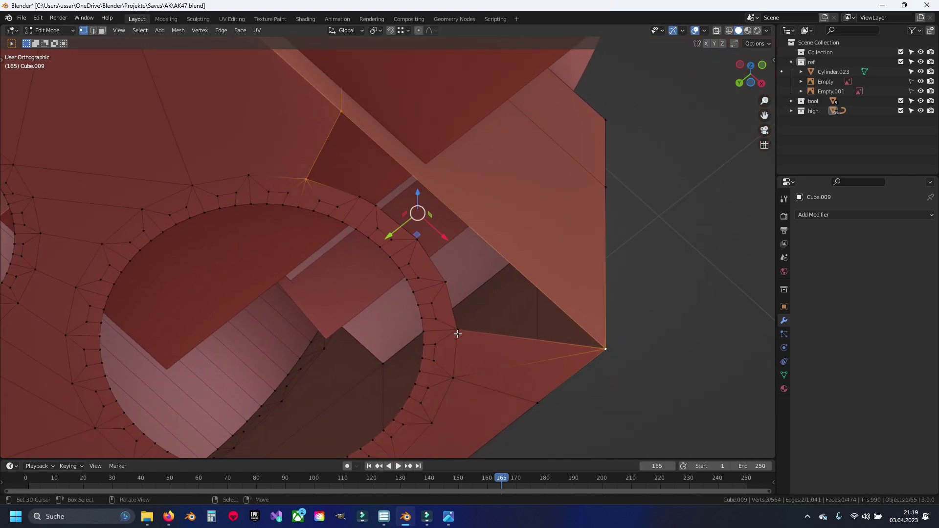
key(f)
key(alt+a)
Step: Select both hole rim edge loops in edge select mode
scroll(420, 262, down, 3)
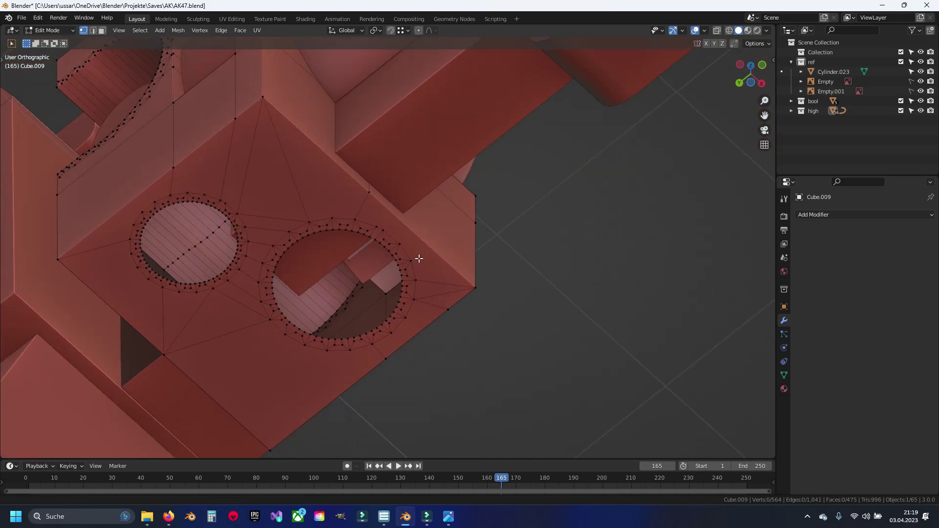
scroll(463, 237, down, 2)
scroll(418, 229, up, 3)
key(2)
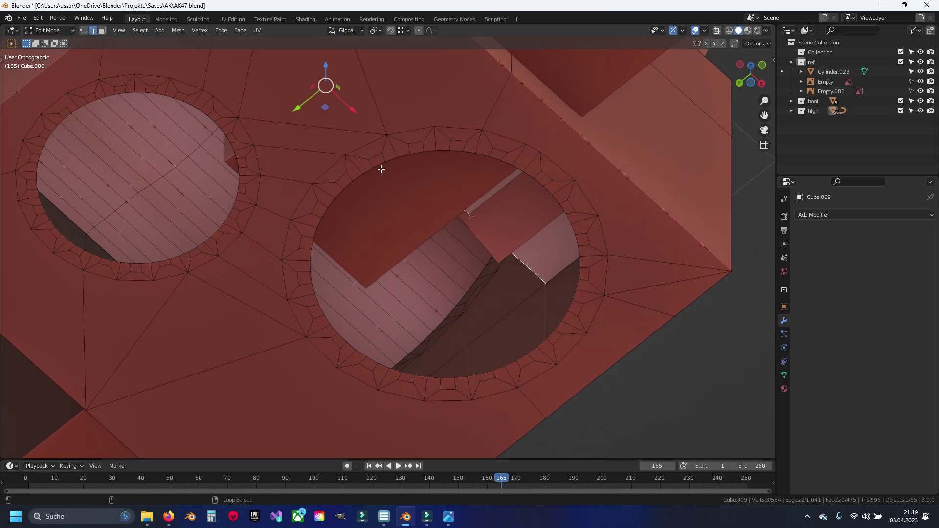
mouse_move(317, 177)
shift+middle_down()
mouse_move(314, 212)
mouse_move(434, 276)
shift+middle_up()
alt+shift+click(302, 204)
scroll(302, 204, down, 2)
scroll(452, 330, up, 3)
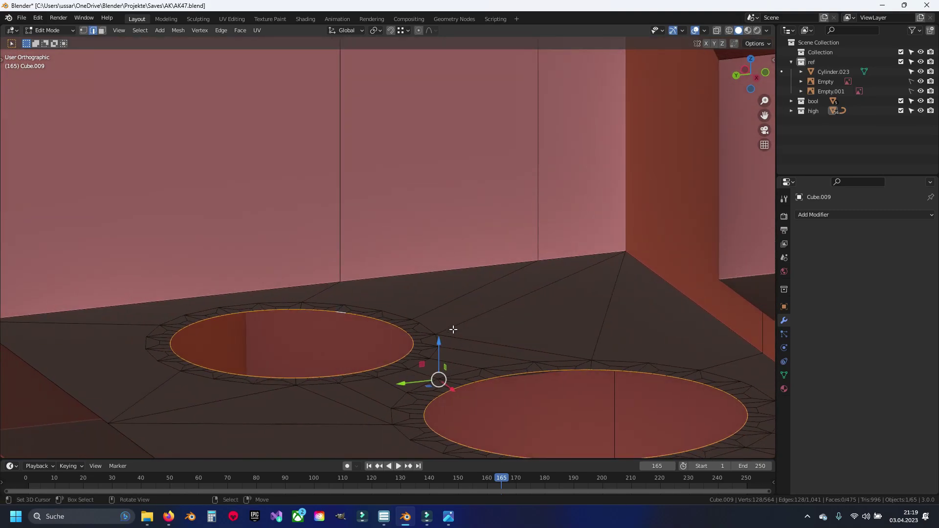
Step: Extrude the two rim loops vertically into short bore walls
shift+middle_drag(454, 332, 461, 275)
scroll(461, 274, up, 1)
key(e)
right_click(468, 288)
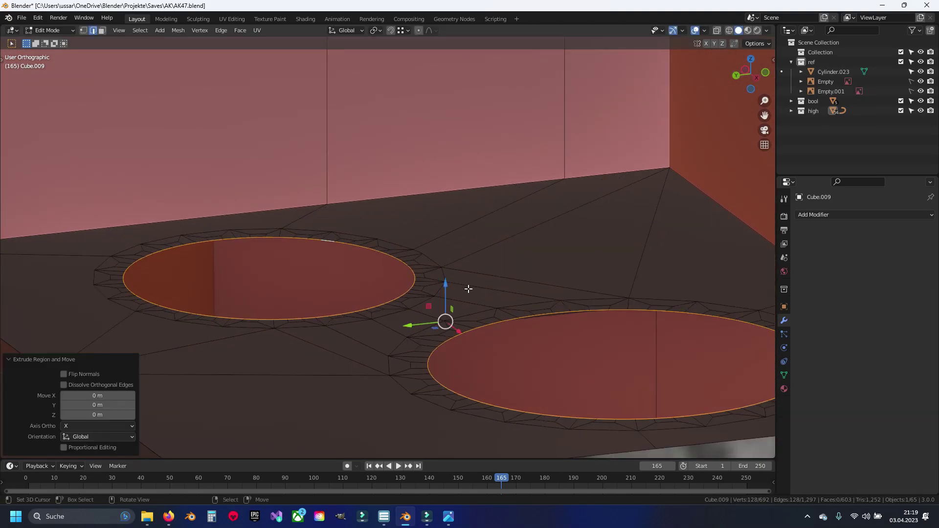
drag(445, 286, 445, 221)
Step: Sink the hole floors about 0.089 m along Z and return to Object Mode
mouse_move(444, 221)
middle_down()
mouse_move(473, 267)
mouse_move(526, 280)
middle_up()
key(Tab)
key(Tab)
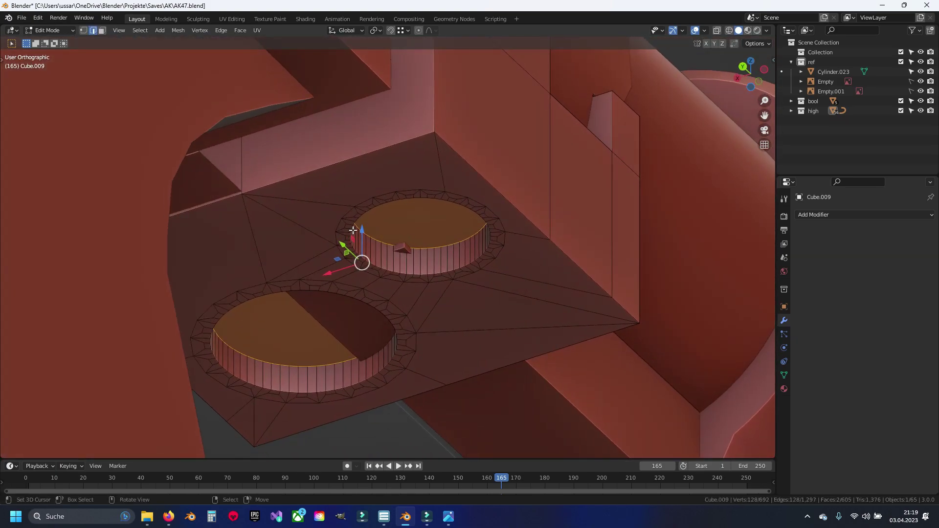
key(g)
key(z)
click(367, 240)
key(Tab)
Step: Shade Cube.009 smooth and save AK47.blend
click(477, 261)
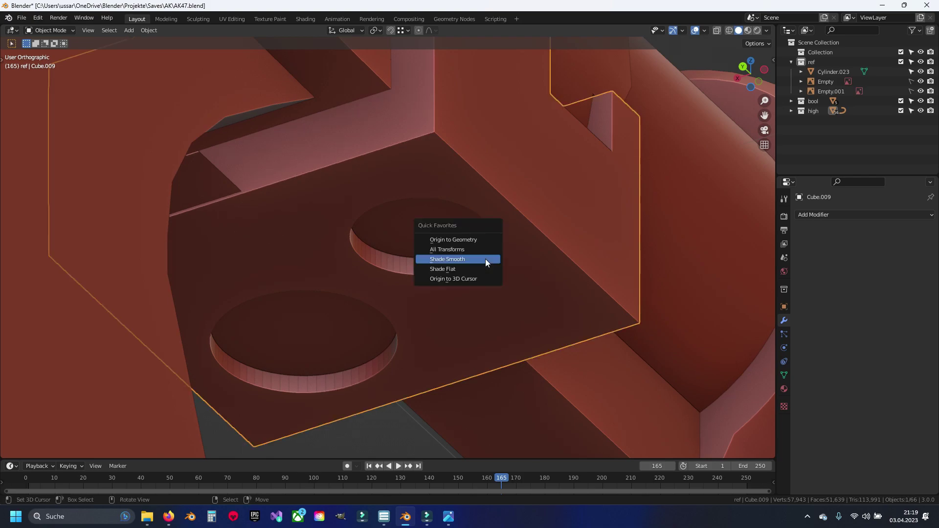
click(485, 259)
key(ctrl+s)
Step: Select only the large circular recess floor in face select mode
mouse_move(564, 271)
middle_down()
mouse_move(496, 246)
mouse_move(474, 257)
mouse_move(503, 287)
mouse_move(438, 253)
mouse_move(418, 257)
middle_up()
key(Tab)
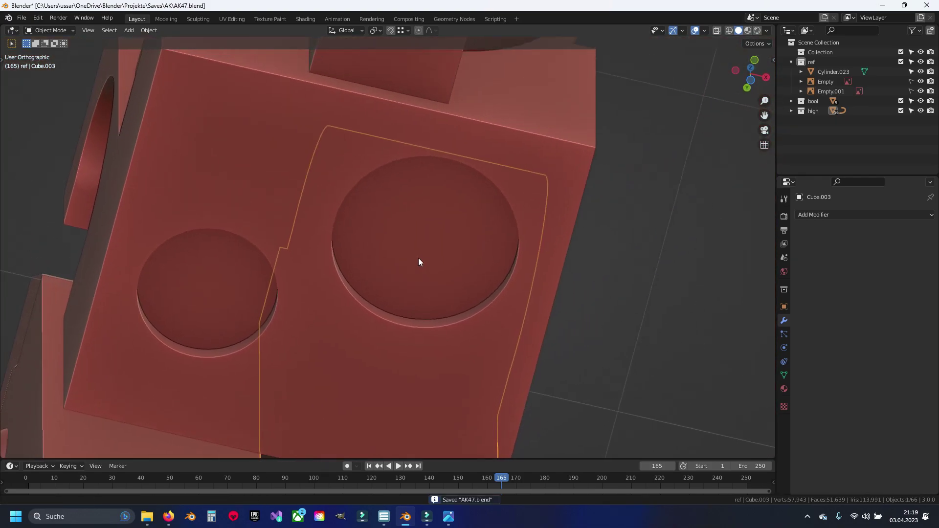
key(3)
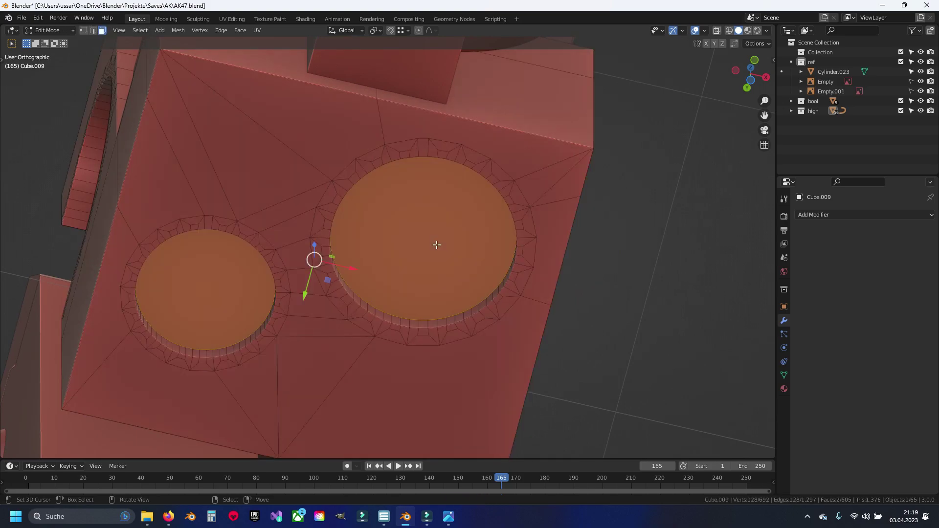
click(437, 245)
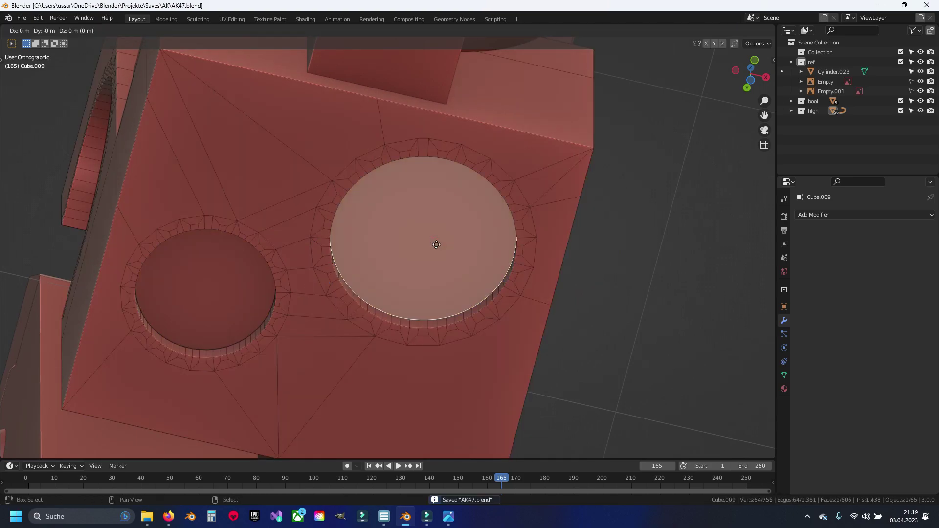
Step: Separate the large circular face into its own object, Cube.024
click(436, 244)
key(p)
click(455, 216)
key(Tab)
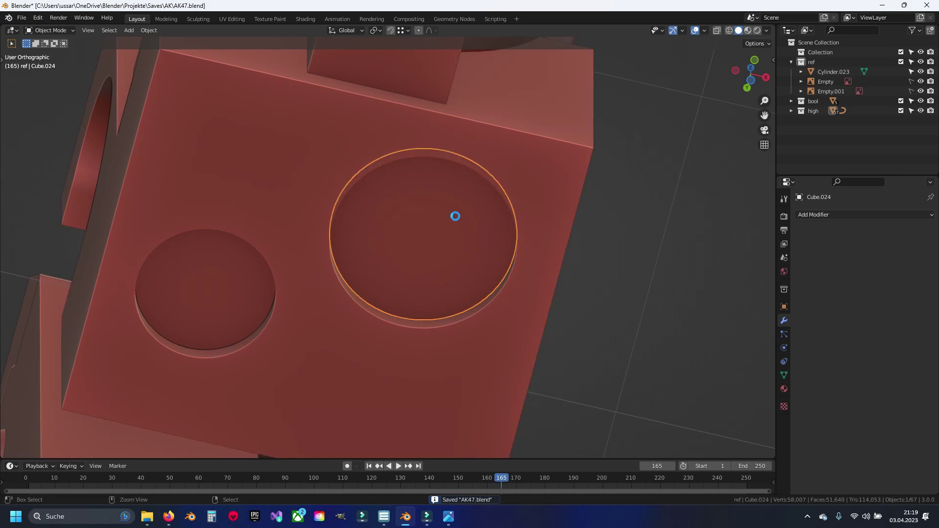
mouse_move(455, 216)
middle_down()
mouse_move(402, 227)
mouse_move(377, 292)
middle_up()
Step: Thicken the Cube.024 plug by extruding its face about 0.038 m along Z
key(Tab)
scroll(402, 229, up, 3)
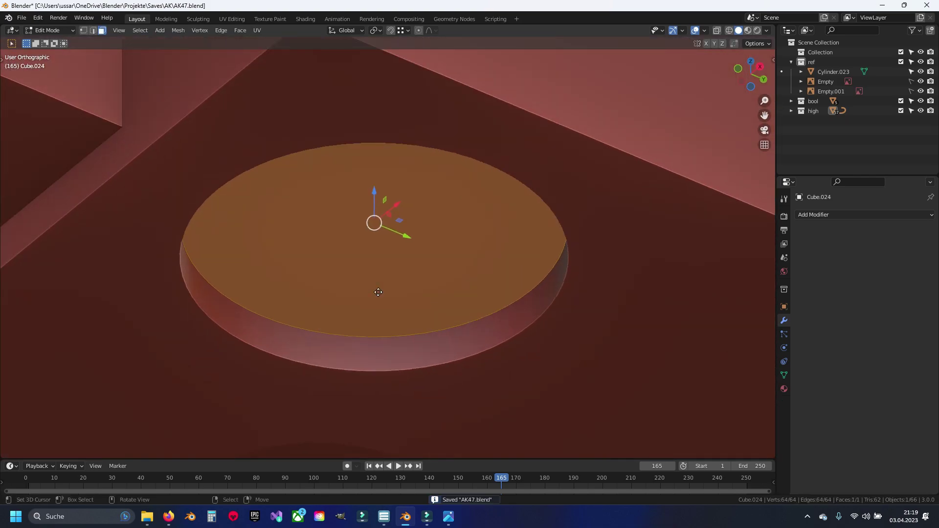
key(e)
right_click(378, 292)
key(g)
key(z)
click(443, 352)
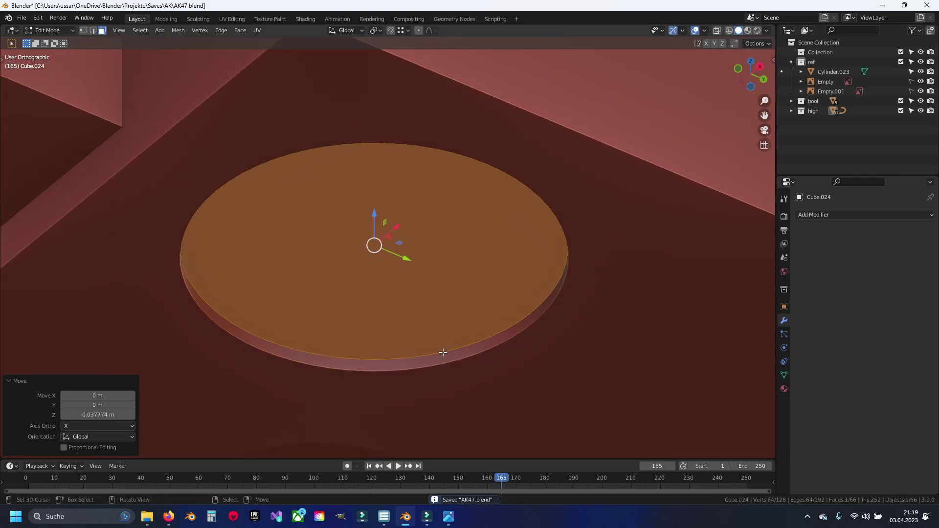
Step: Bevel the plug's rim with four segments for a rounded edge
key(ctrl+b)
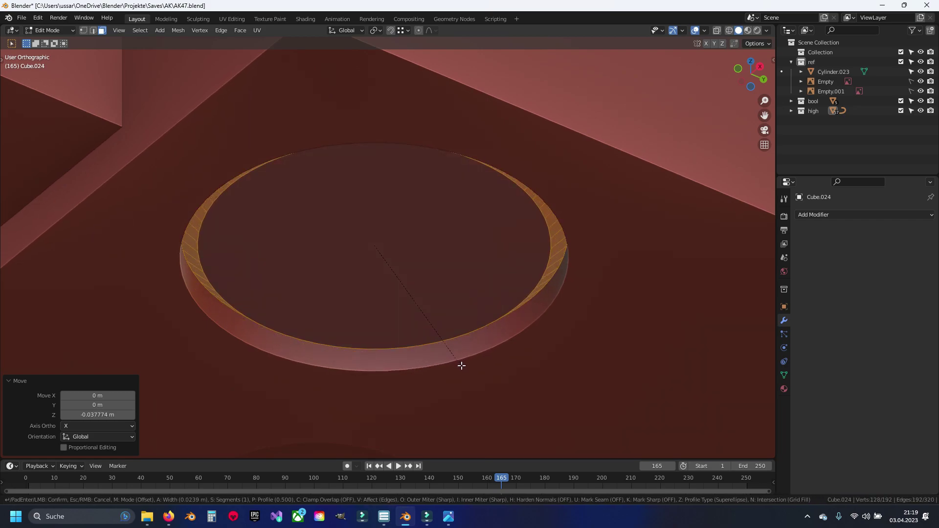
scroll(465, 353, up, 1)
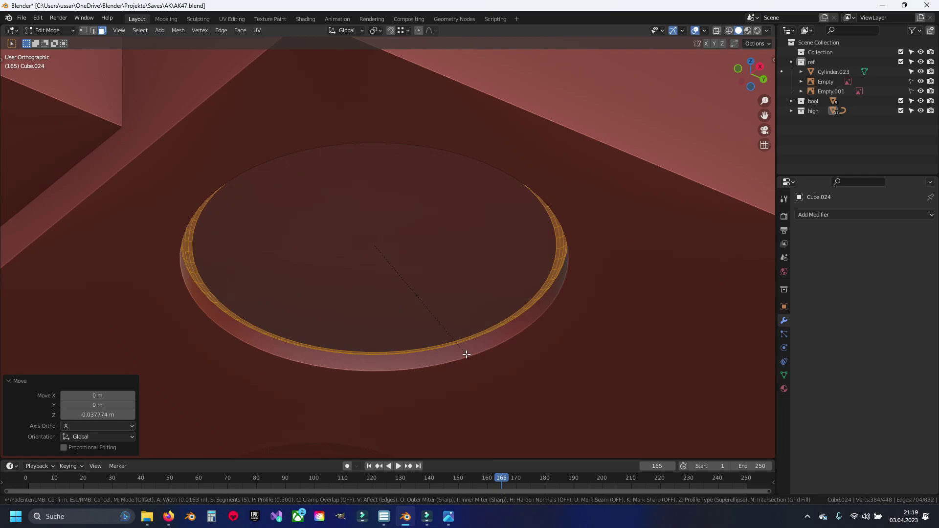
click(466, 354)
scroll(465, 357, down, 2)
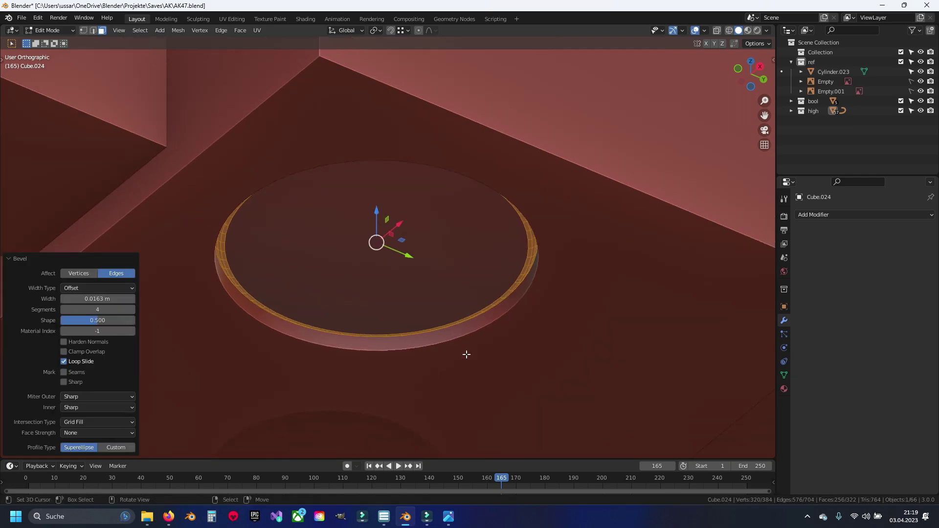
key(Tab)
mouse_move(465, 356)
middle_down()
mouse_move(493, 269)
mouse_move(523, 236)
mouse_move(490, 291)
middle_up()
Step: Save, apply smooth shading to the plug and view it from directly below
key(ctrl+s)
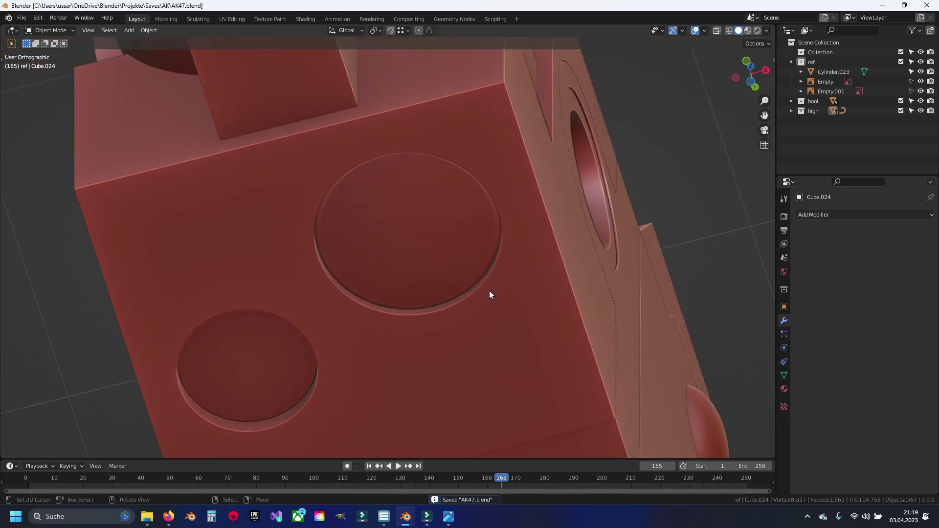
click(445, 260)
mouse_move(445, 262)
middle_down()
mouse_move(436, 295)
mouse_move(468, 274)
mouse_move(388, 361)
mouse_move(456, 281)
middle_up()
key(ctrl+KP_7)
scroll(459, 272, down, 5)
scroll(388, 362, up, 6)
scroll(385, 341, down, 4)
scroll(395, 283, up, 3)
scroll(400, 279, up, 3)
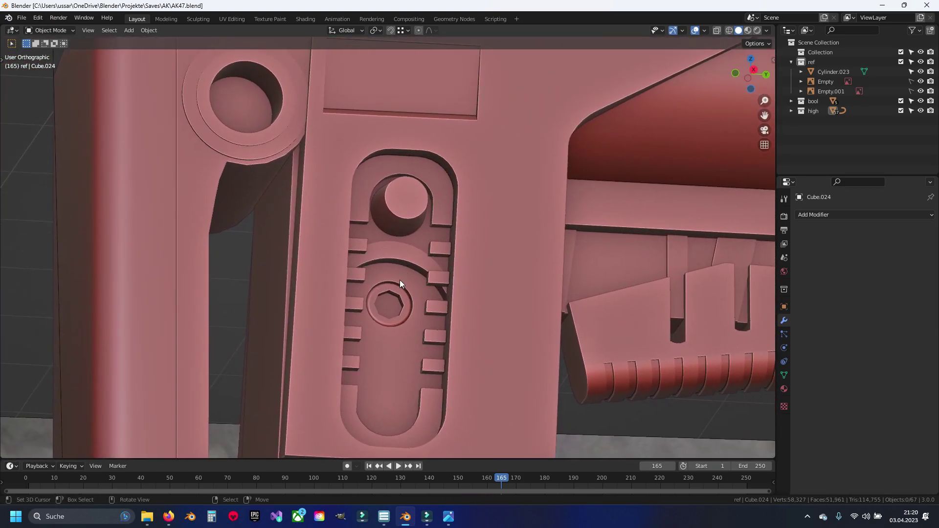
Step: Duplicate the hex screw on stock slot part Cube.022 and slide the copy along the gun
click(398, 297)
scroll(397, 298, down, 3)
shift+middle_drag(411, 315, 346, 231)
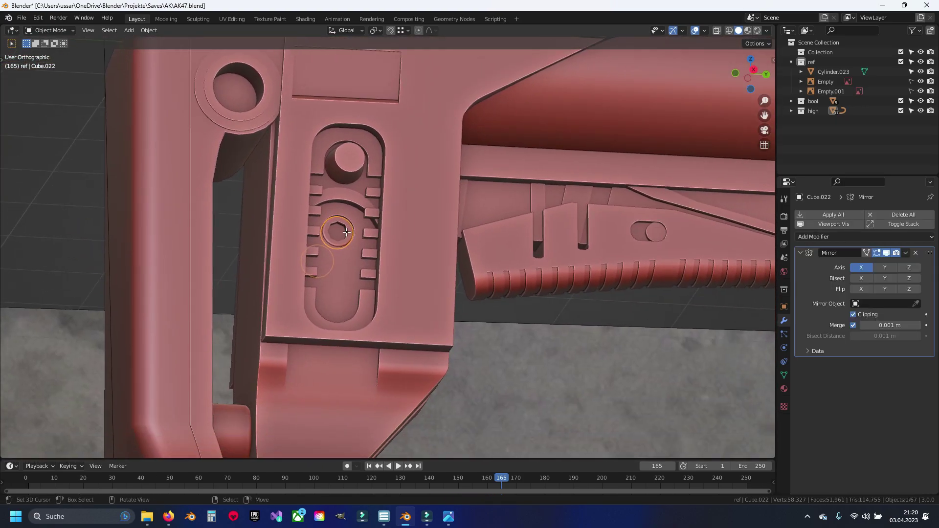
key(Tab)
key(shift+d)
right_click(356, 235)
drag(355, 235, 611, 245)
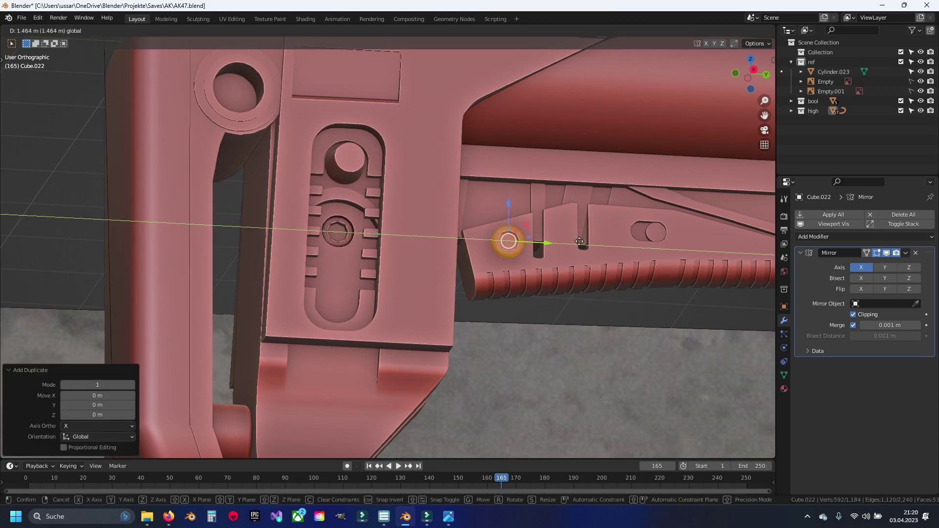
shift+middle_drag(631, 246, 319, 261)
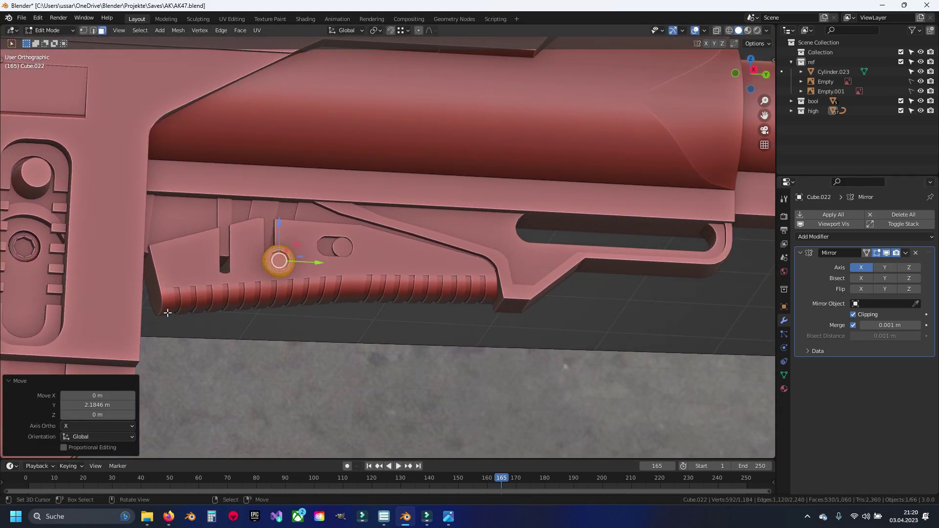
key(Tab)
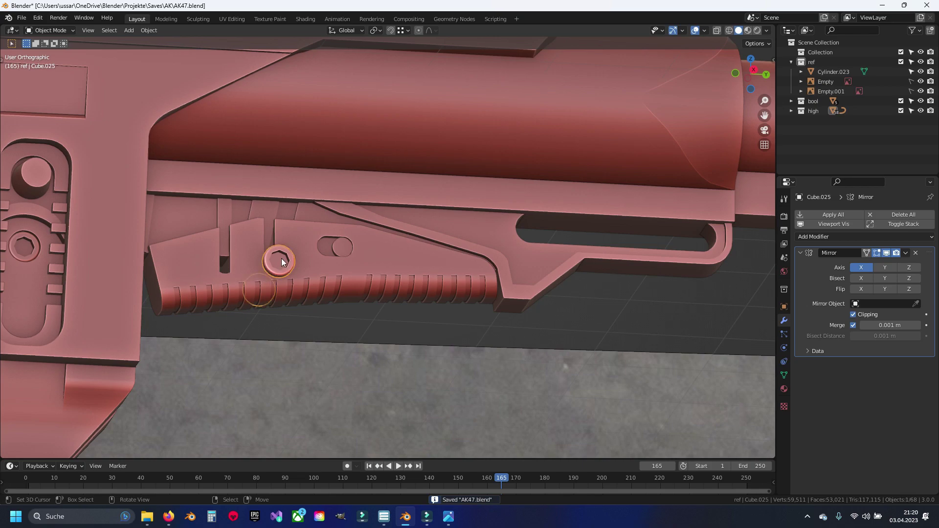
Step: Remove Cube.025's Mirror modifier and rotate its hex screw 90° about Y in Edit Mode
click(915, 253)
shift+middle_drag(548, 278, 504, 276)
key(Tab)
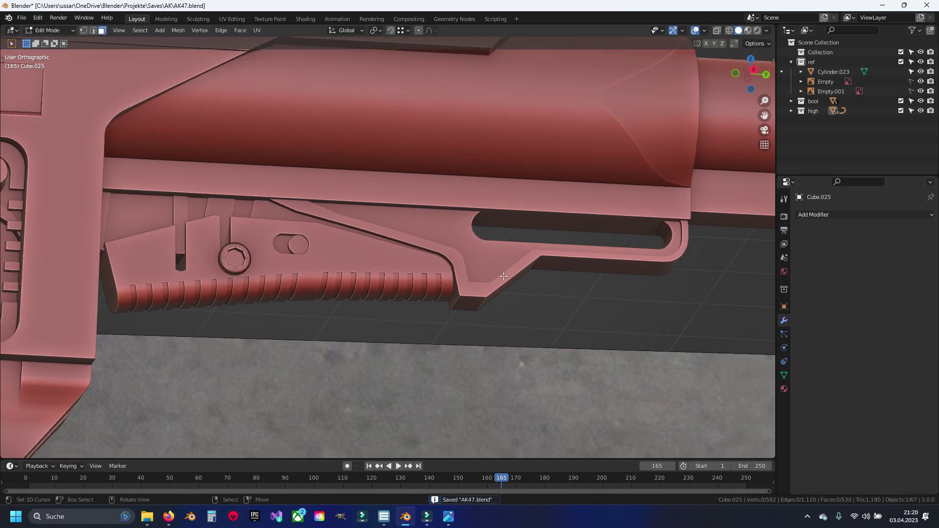
shift+middle_drag(411, 317, 535, 275)
key(r)
key(9)
key(y)
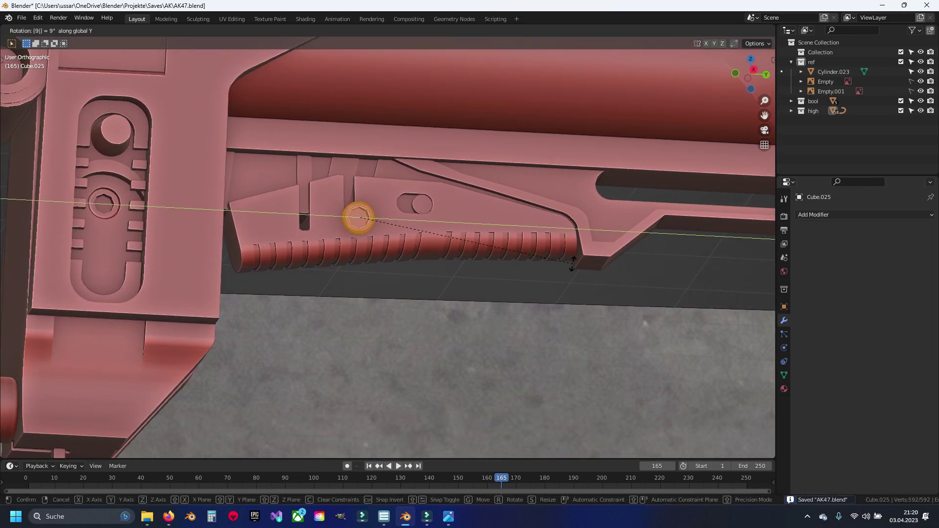
key(Return)
Step: Move the screw to the receiver underside beside the round plug and enlarge it
key(ctrl+KP_7)
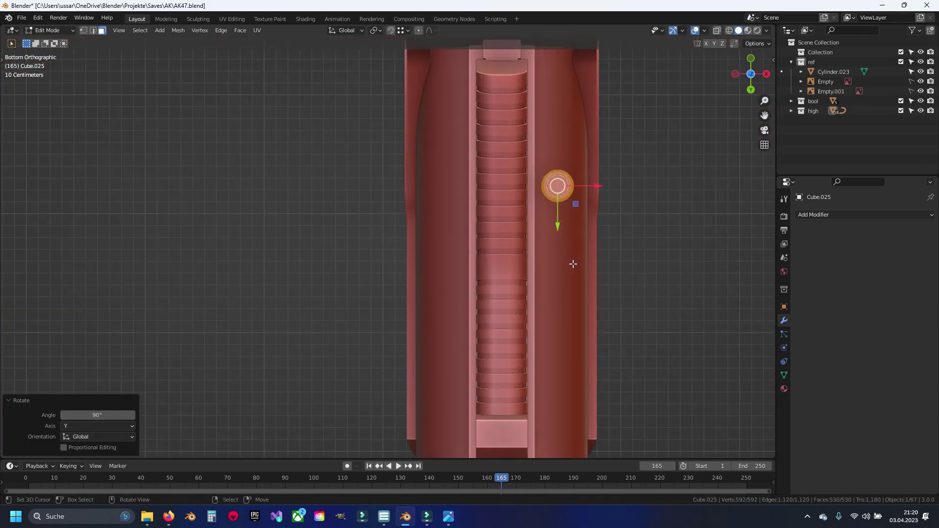
scroll(561, 310, down, 1)
scroll(491, 245, down, 4)
key(g)
click(431, 148)
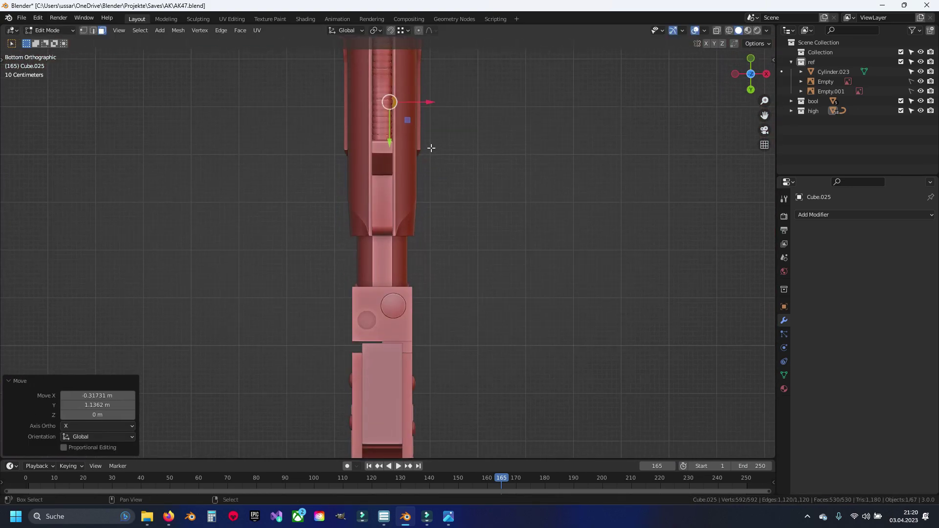
key(g)
click(408, 365)
scroll(408, 293, up, 7)
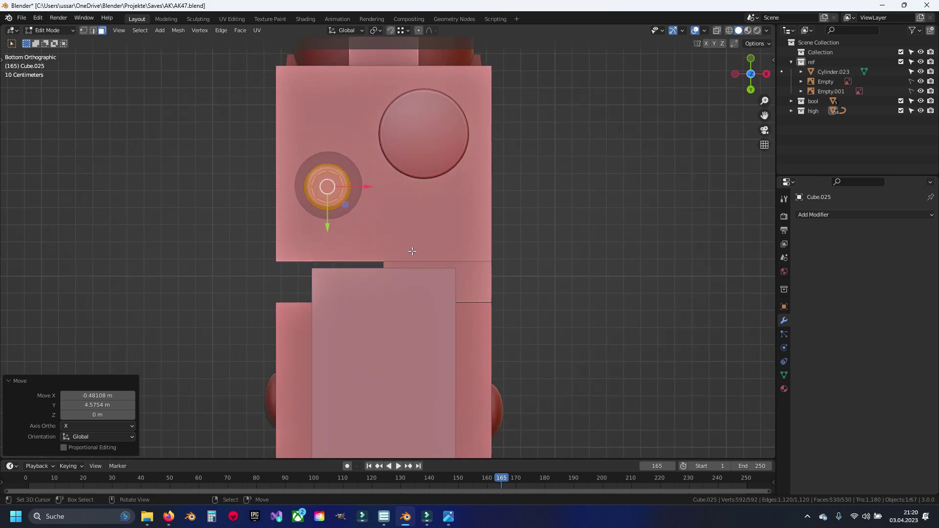
scroll(394, 272, up, 2)
scroll(403, 279, up, 4)
key(s)
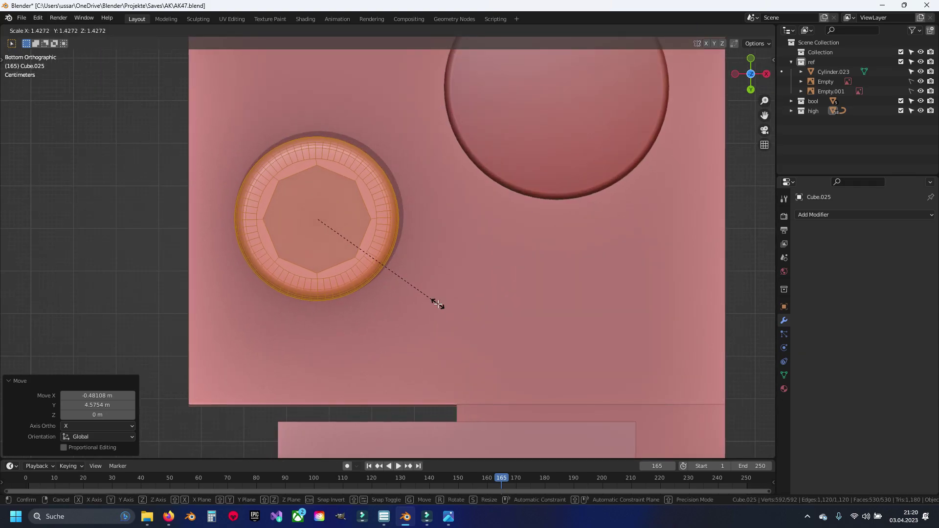
click(438, 305)
Step: Fine-tune the screw's position and size with small nudges and a slight enlargement
key(g)
key(g)
right_click(451, 277)
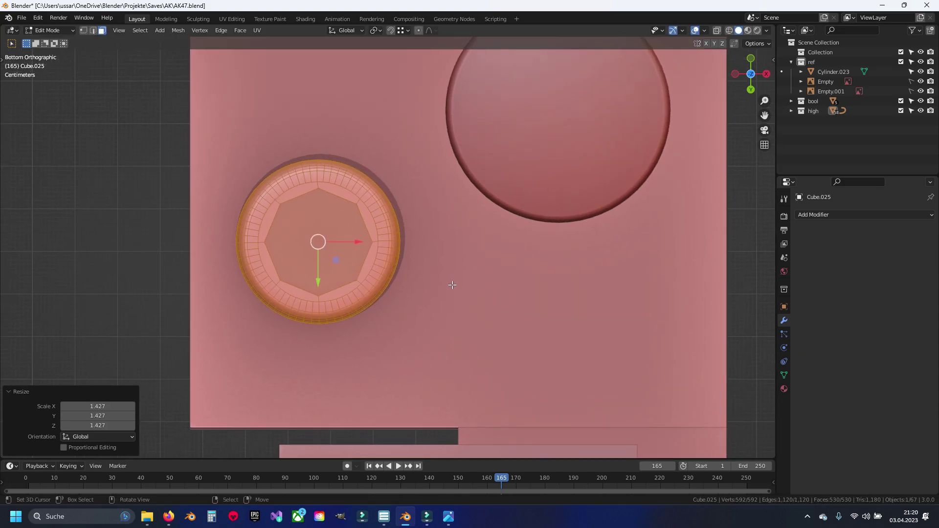
scroll(450, 278, up, 1)
key(g)
click(424, 248)
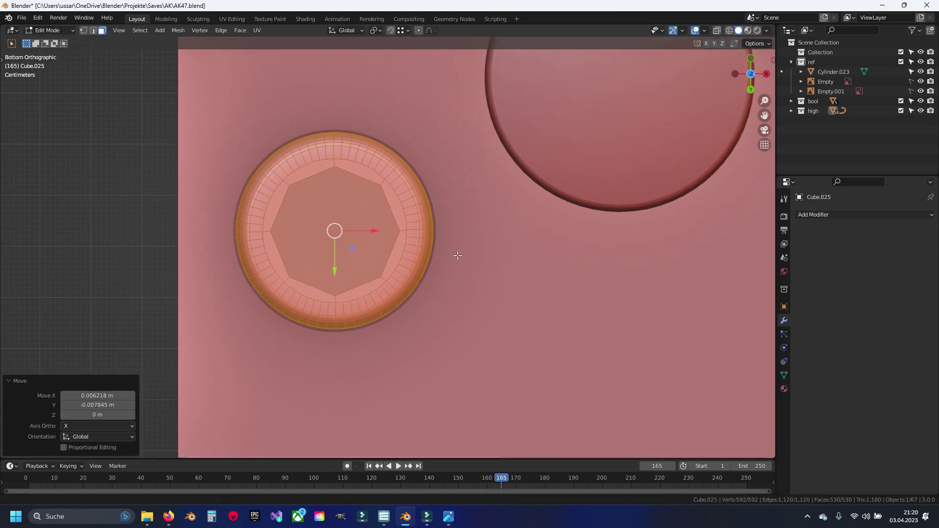
scroll(457, 256, up, 2)
scroll(538, 291, down, 1)
key(s)
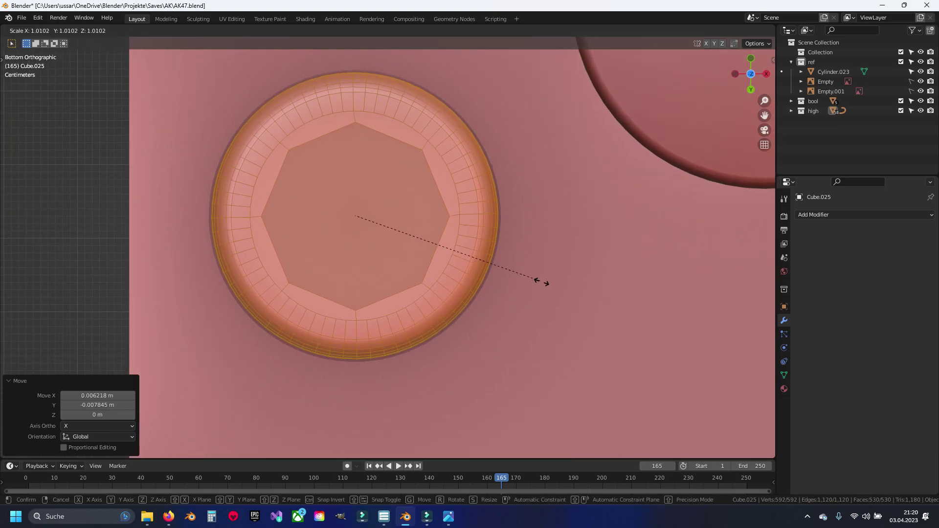
click(540, 287)
key(g)
click(537, 292)
Step: Resize the screw once more, then sink it vertically along Z into the receiver underside
key(s)
click(543, 302)
scroll(543, 302, down, 5)
mouse_move(543, 302)
middle_down()
mouse_move(406, 318)
mouse_move(376, 267)
middle_up()
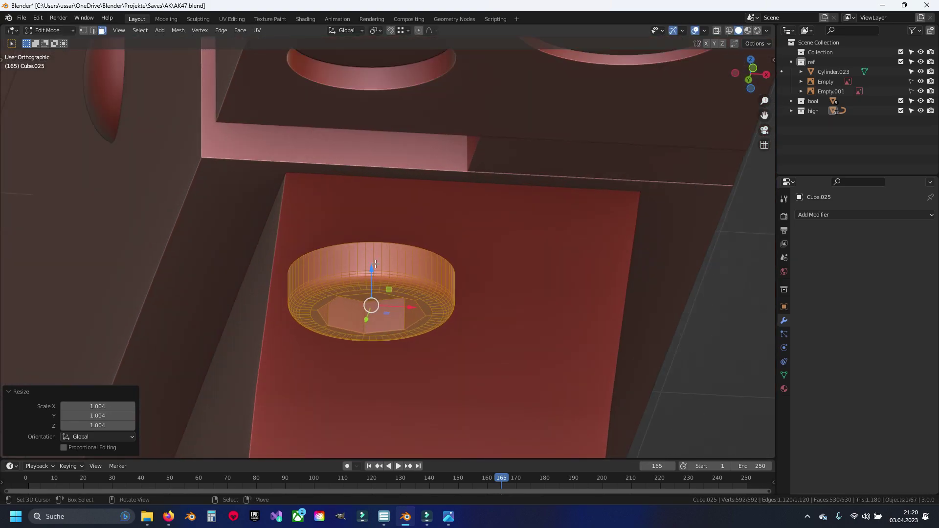
drag(376, 267, 368, 110)
middle_drag(368, 109, 370, 187)
key(g)
key(z)
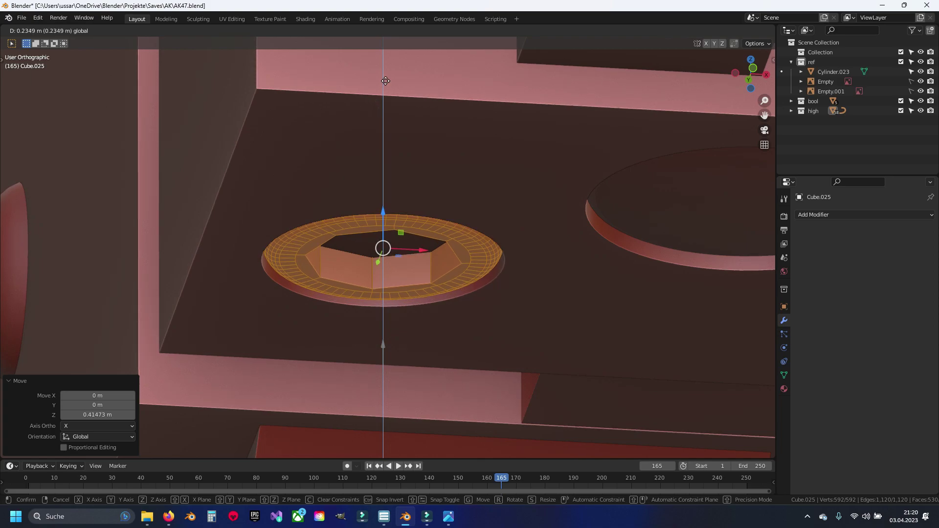
click(378, 111)
Step: Push the screw's hexagonal top face down about 0.03 m to form an octagonal socket
click(383, 238)
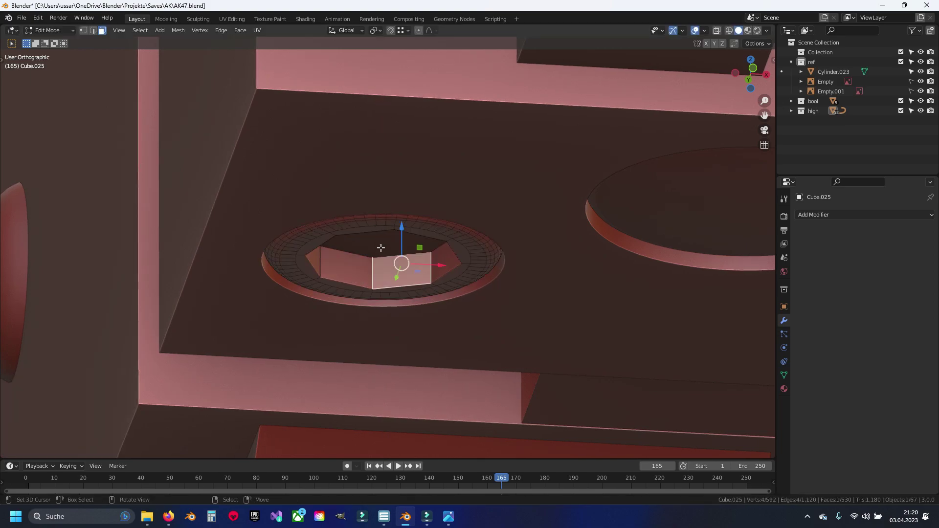
key(shift+z)
mouse_move(381, 221)
middle_down()
mouse_move(377, 232)
mouse_move(383, 222)
middle_up()
click(379, 260)
key(shift+z)
scroll(382, 220, up, 3)
drag(381, 219, 381, 213)
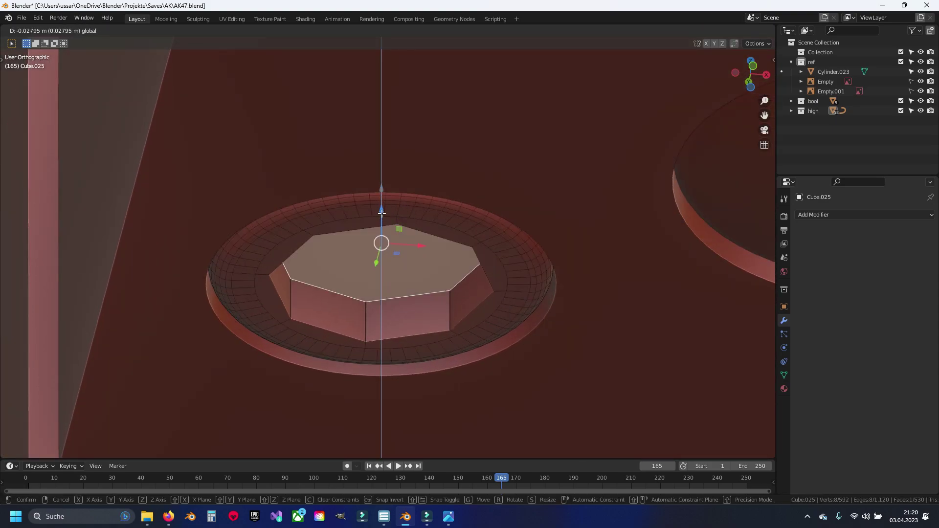
click(382, 213)
Step: Return to Object Mode, save the file and orbit back out over the rifle
key(Tab)
key(ctrl+s)
scroll(381, 213, down, 3)
mouse_move(381, 213)
middle_down()
mouse_move(403, 213)
mouse_move(366, 200)
mouse_move(367, 306)
mouse_move(570, 311)
mouse_move(417, 259)
mouse_move(365, 280)
mouse_move(446, 302)
mouse_move(348, 309)
mouse_move(301, 334)
middle_up()
scroll(365, 279, down, 4)
scroll(301, 334, up, 4)
Step: Add a Mirror modifier to the receiver block Cube.003 and save
click(356, 337)
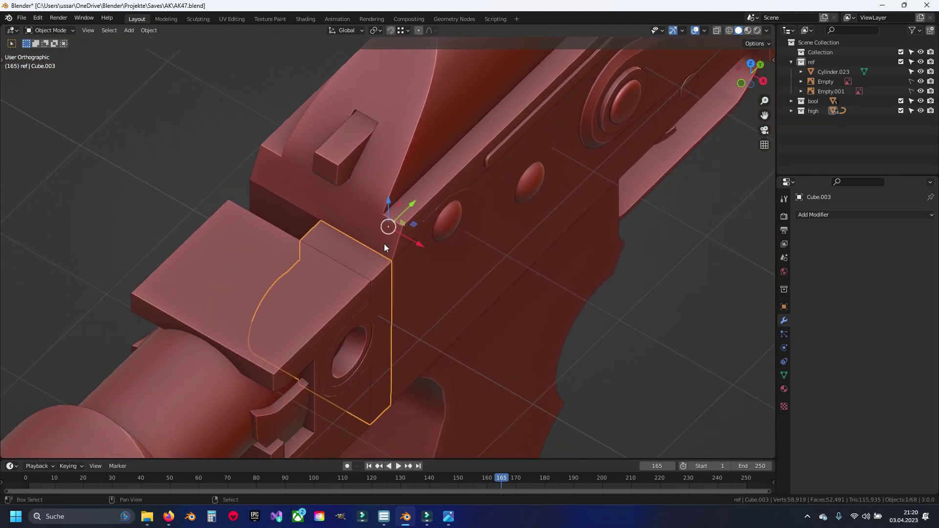
click(833, 215)
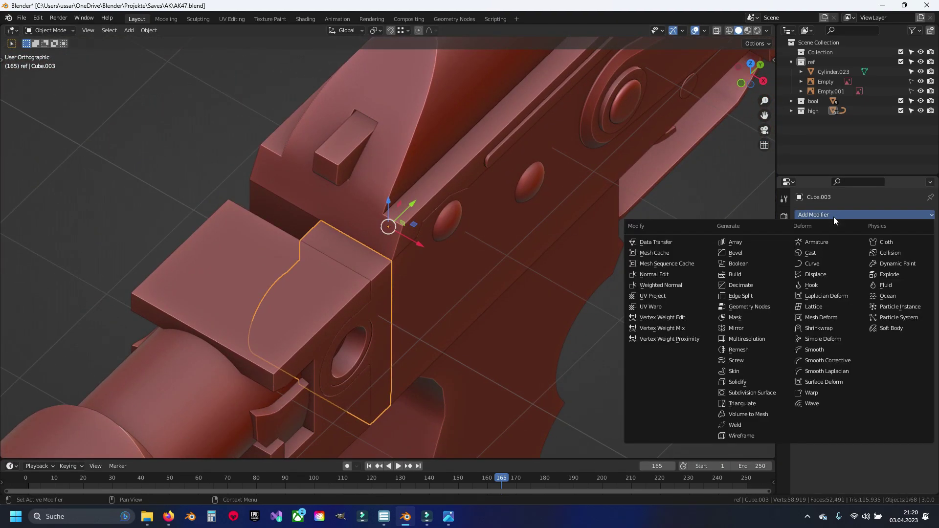
click(744, 327)
key(ctrl+s)
Step: Orbit and pan around the rifle, then inspect the receiver's underside plugs from below
mouse_move(304, 321)
middle_down()
mouse_move(579, 288)
mouse_move(420, 218)
mouse_move(453, 195)
middle_up()
scroll(452, 195, down, 4)
mouse_move(388, 232)
middle_down()
mouse_move(405, 230)
mouse_move(401, 218)
mouse_move(327, 280)
mouse_move(316, 304)
mouse_move(344, 339)
mouse_move(533, 280)
mouse_move(335, 308)
mouse_move(470, 241)
mouse_move(359, 284)
mouse_move(412, 265)
mouse_move(357, 228)
mouse_move(366, 210)
middle_up()
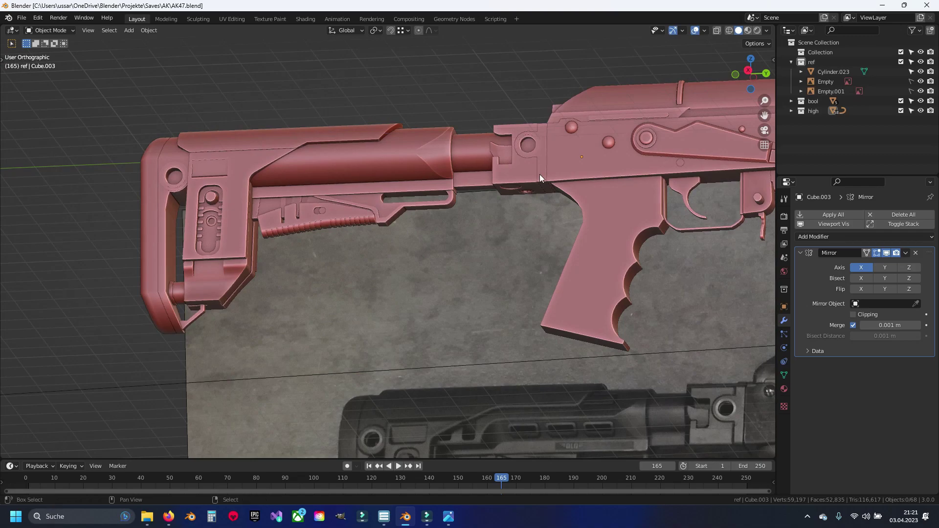
shift+middle_drag(539, 174, 330, 254)
mouse_move(274, 275)
shift+middle_down()
mouse_move(518, 258)
mouse_move(527, 265)
mouse_move(395, 257)
mouse_move(438, 244)
mouse_move(399, 263)
mouse_move(406, 305)
mouse_move(424, 282)
shift+middle_up()
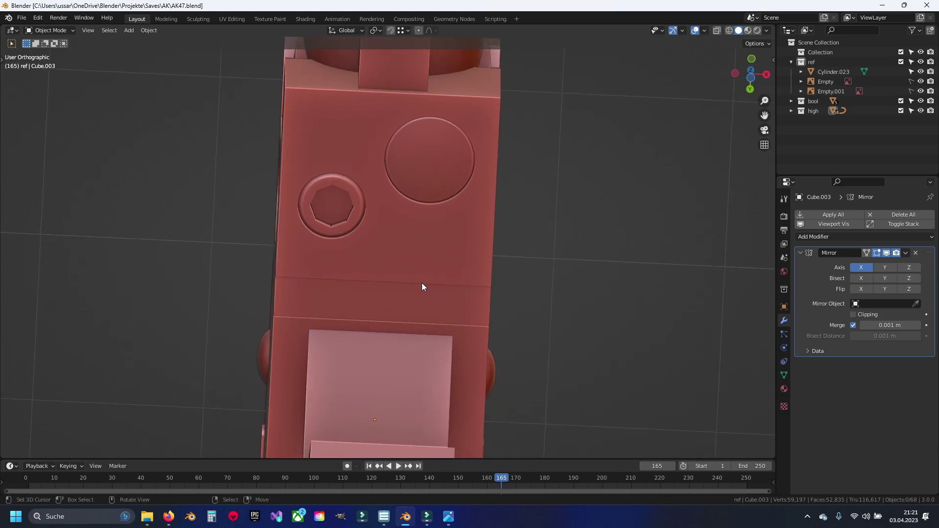
key(ctrl+KP_7)
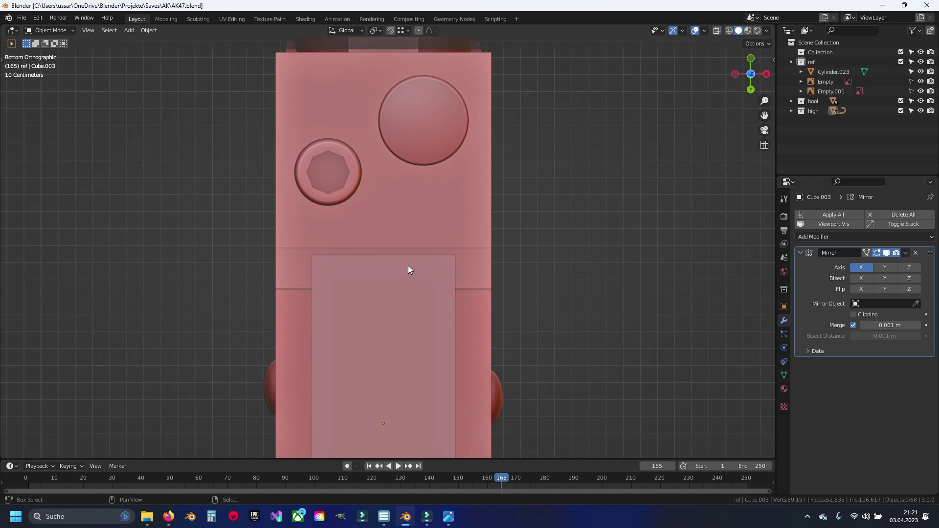
click(409, 193)
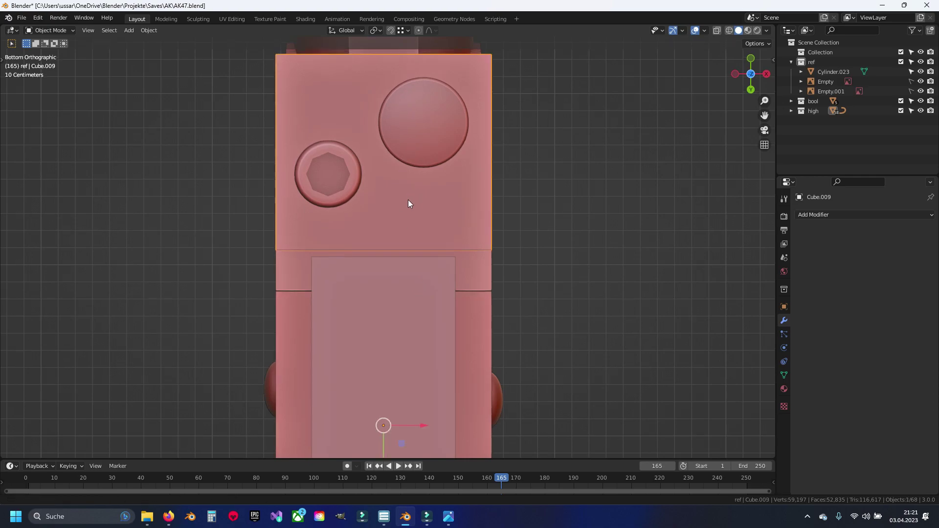
scroll(408, 199, up, 4)
shift+middle_drag(394, 253, 423, 213)
scroll(424, 218, down, 4)
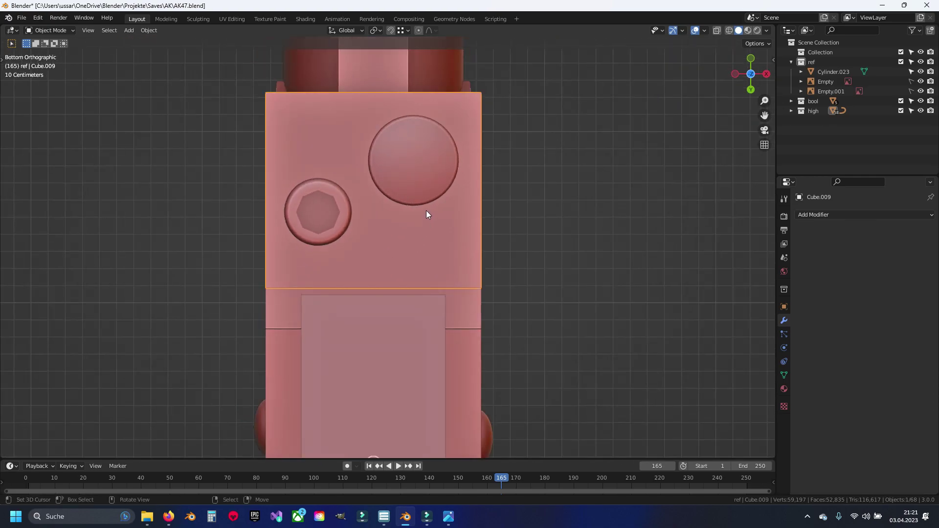
ctrl+click(425, 198)
mouse_move(427, 198)
middle_down()
mouse_move(397, 245)
mouse_move(249, 289)
middle_up()
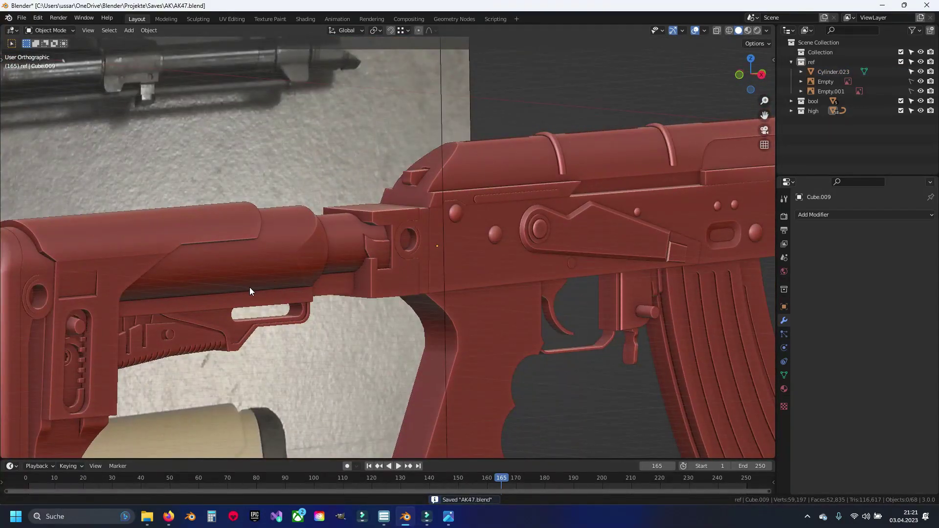
scroll(250, 290, up, 3)
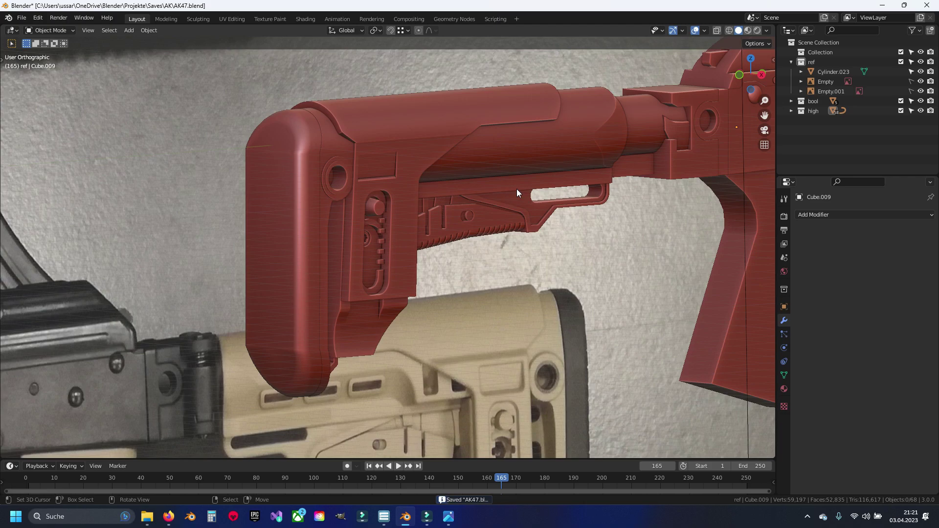
key(KP_3)
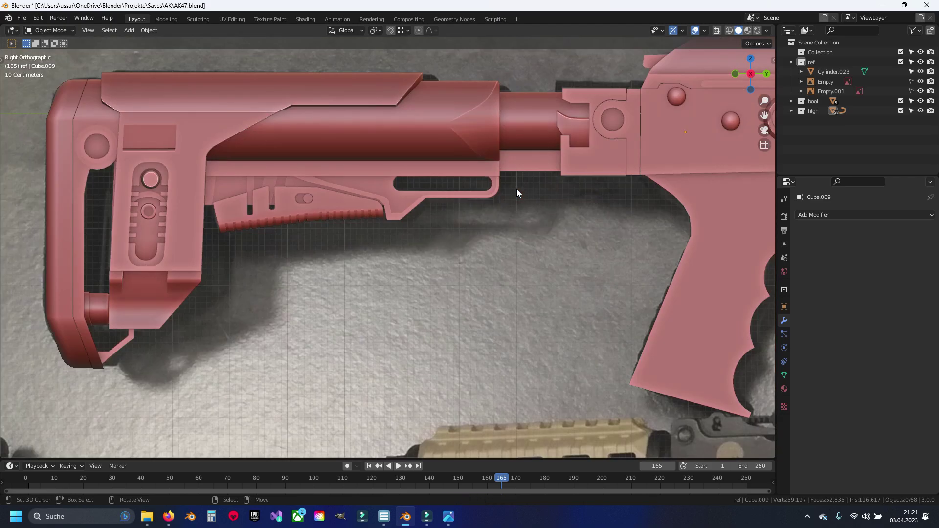
mouse_move(516, 188)
middle_down()
mouse_move(363, 245)
mouse_move(346, 236)
mouse_move(394, 251)
mouse_move(477, 247)
middle_up()
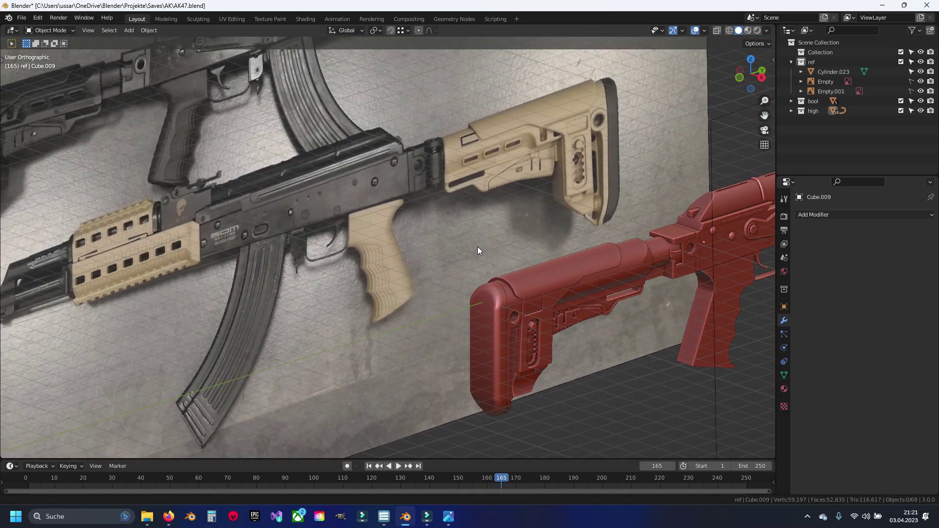
mouse_move(498, 183)
middle_down()
mouse_move(386, 239)
mouse_move(176, 171)
mouse_move(244, 233)
mouse_move(364, 225)
middle_up()
scroll(364, 225, up, 3)
scroll(364, 225, up, 3)
mouse_move(291, 275)
middle_down()
mouse_move(356, 257)
mouse_move(339, 324)
middle_up()
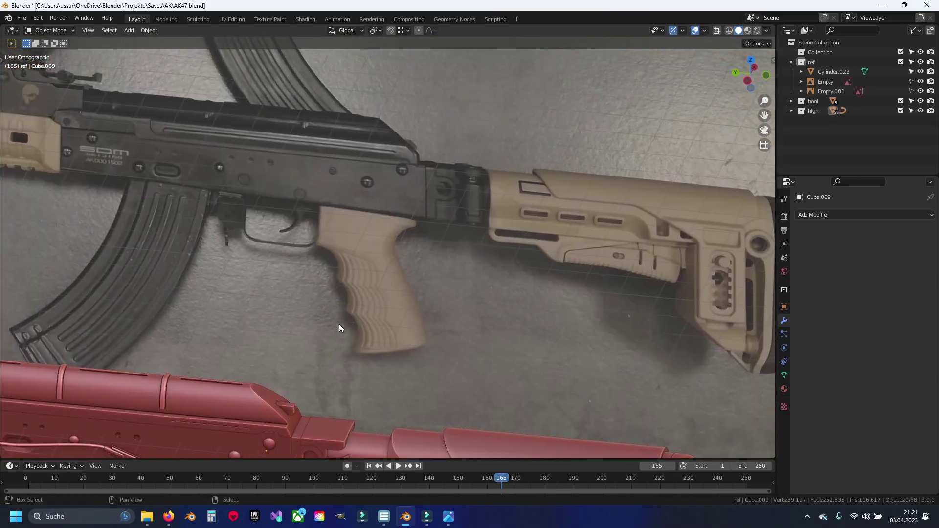
scroll(397, 264, up, 3)
mouse_move(413, 252)
shift+middle_down()
mouse_move(398, 274)
mouse_move(363, 227)
shift+middle_up()
scroll(374, 279, up, 2)
scroll(397, 251, up, 2)
scroll(374, 291, down, 5)
scroll(363, 227, down, 2)
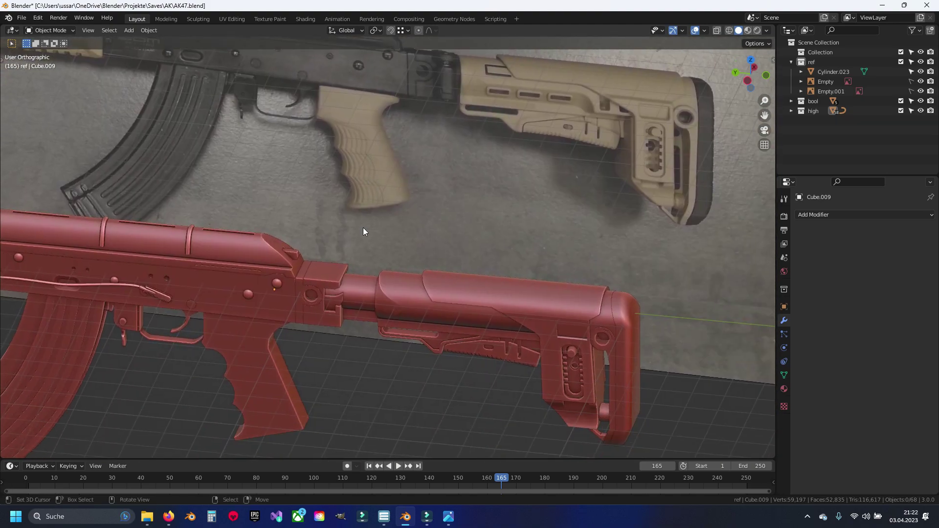
scroll(372, 285, up, 4)
key(ctrl+KP_3)
key(shift+z)
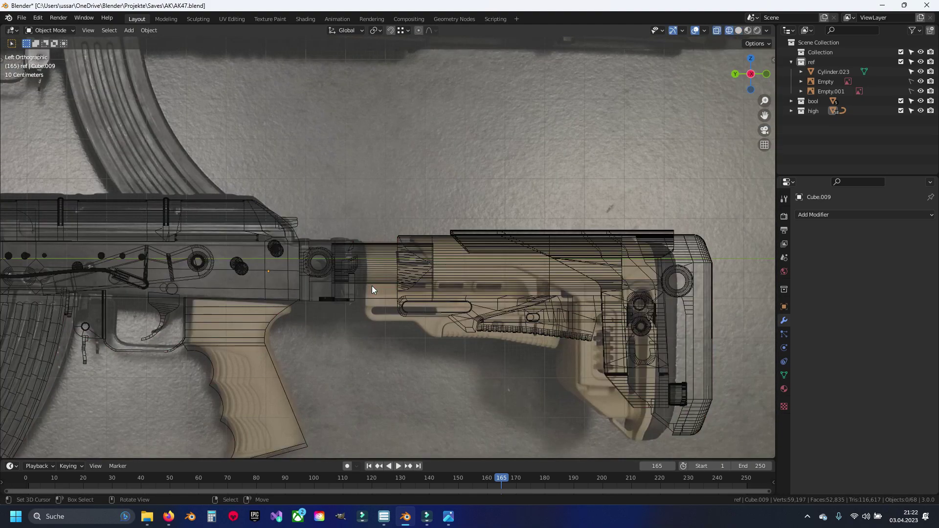
key(shift+z)
mouse_move(372, 284)
middle_down()
mouse_move(353, 282)
mouse_move(430, 249)
mouse_move(401, 277)
mouse_move(451, 306)
mouse_move(341, 272)
middle_up()
Step: Delete the curved rib strips and the remaining curve below the magazine, then save
scroll(341, 272, down, 3)
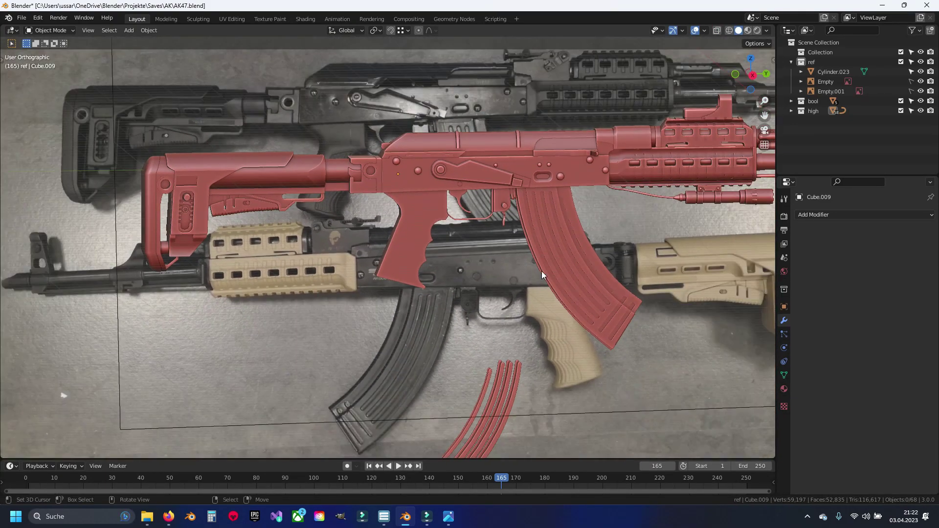
middle_drag(541, 271, 400, 289)
click(391, 286)
key(x)
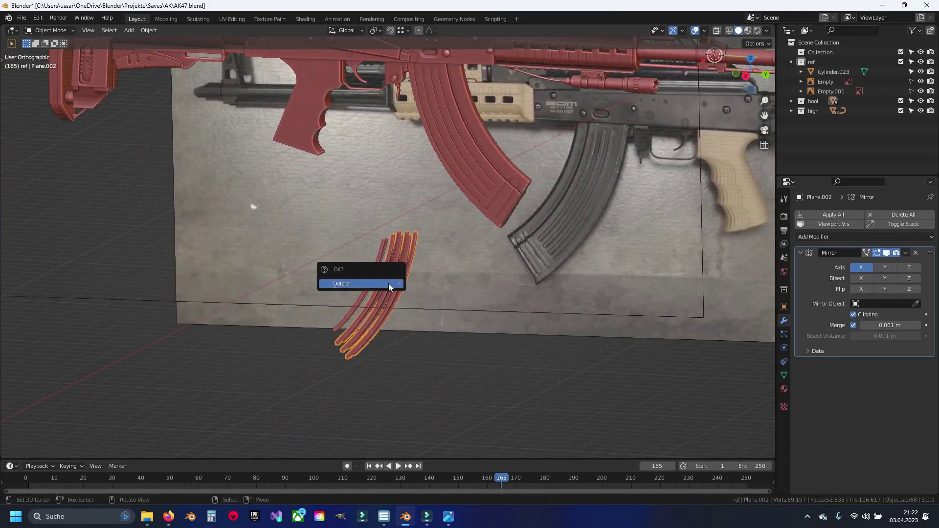
click(388, 283)
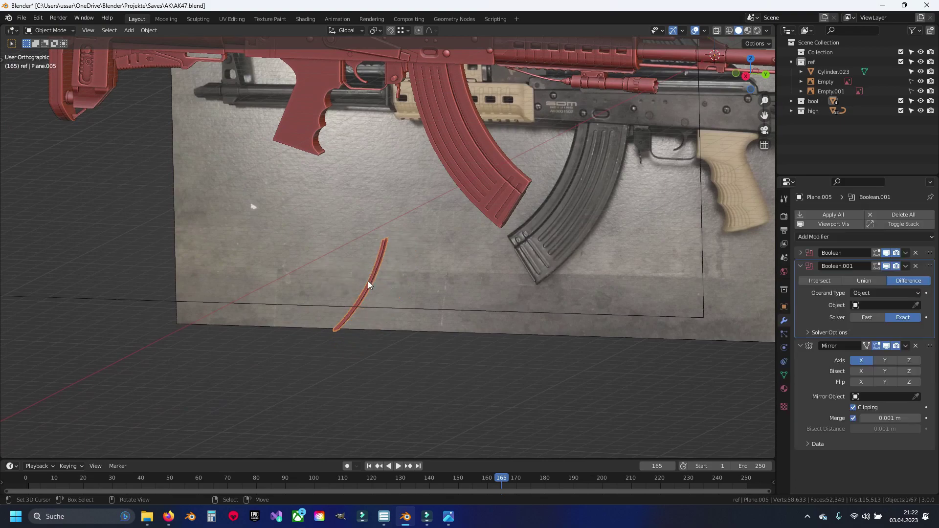
key(x)
click(368, 281)
key(ctrl+s)
scroll(433, 230, down, 2)
Step: Frame the stock in a see-through right-side view over the reference photo
scroll(410, 218, up, 4)
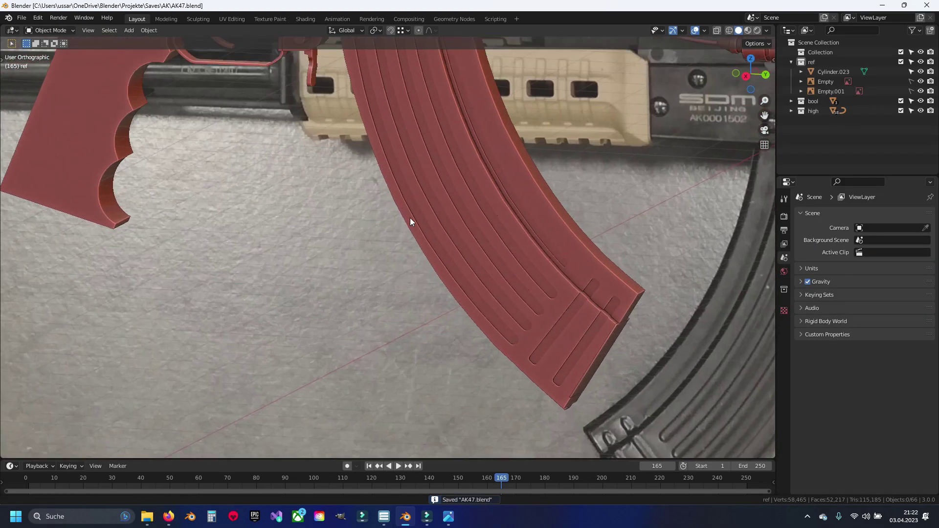
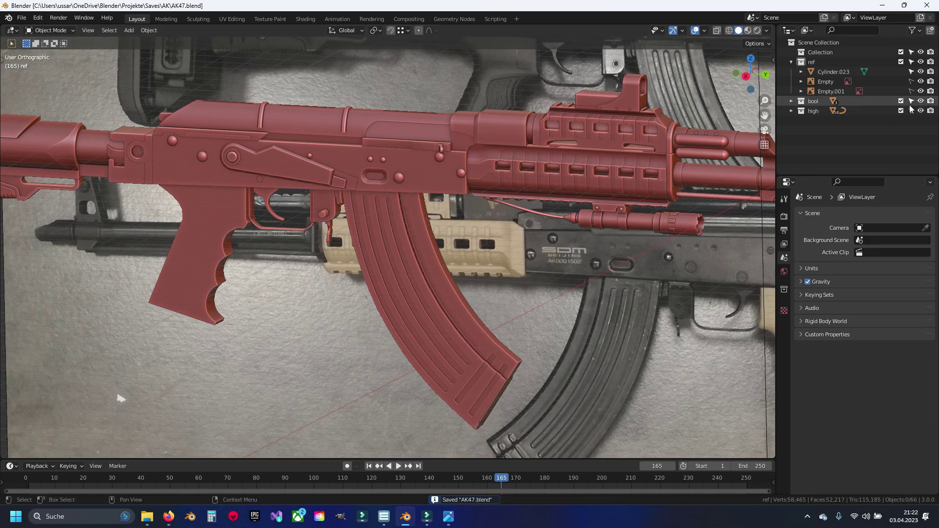
Step: Frame the stock in a see-through right-side view over the reference photo
scroll(318, 207, down, 3)
mouse_move(317, 208)
middle_down()
mouse_move(381, 206)
mouse_move(476, 230)
mouse_move(438, 284)
mouse_move(342, 225)
mouse_move(394, 310)
middle_up()
scroll(353, 214, up, 5)
scroll(353, 214, up, 1)
scroll(396, 279, down, 1)
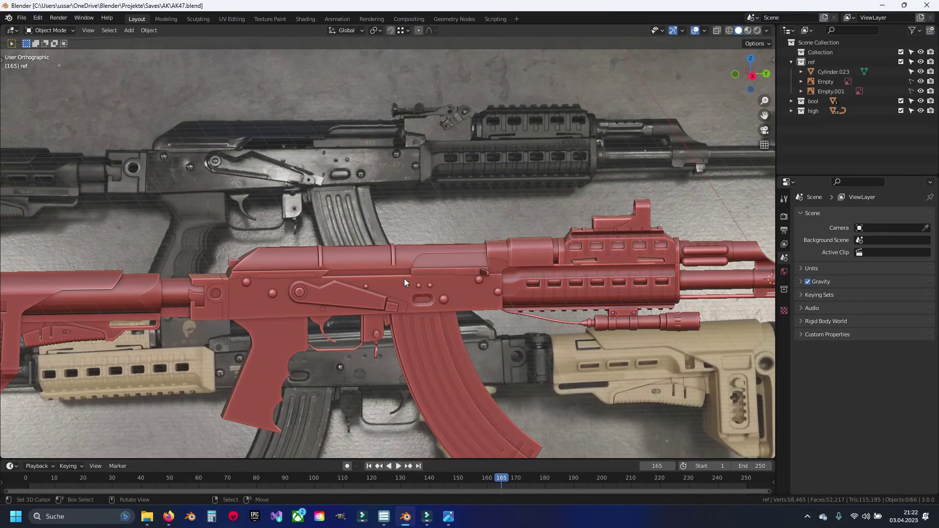
shift+middle_drag(410, 274, 430, 235)
scroll(404, 245, up, 2)
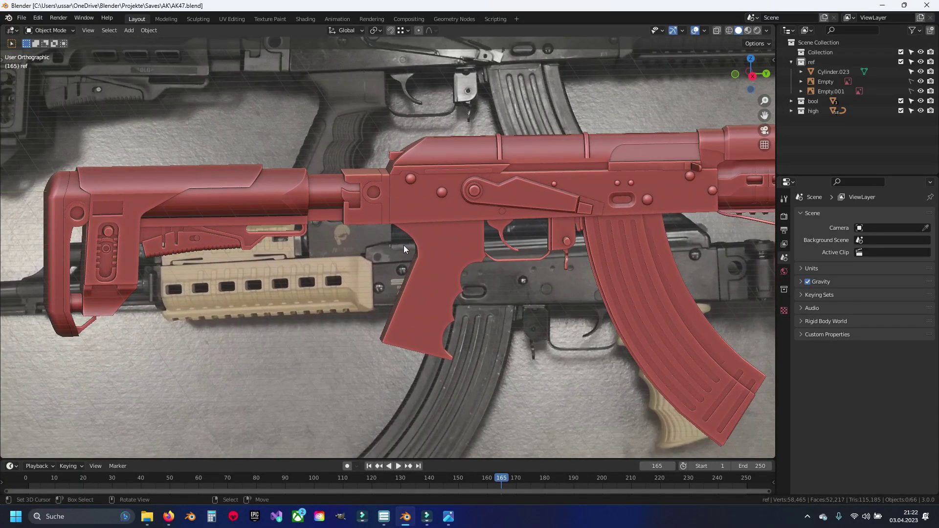
shift+middle_drag(371, 169, 389, 250)
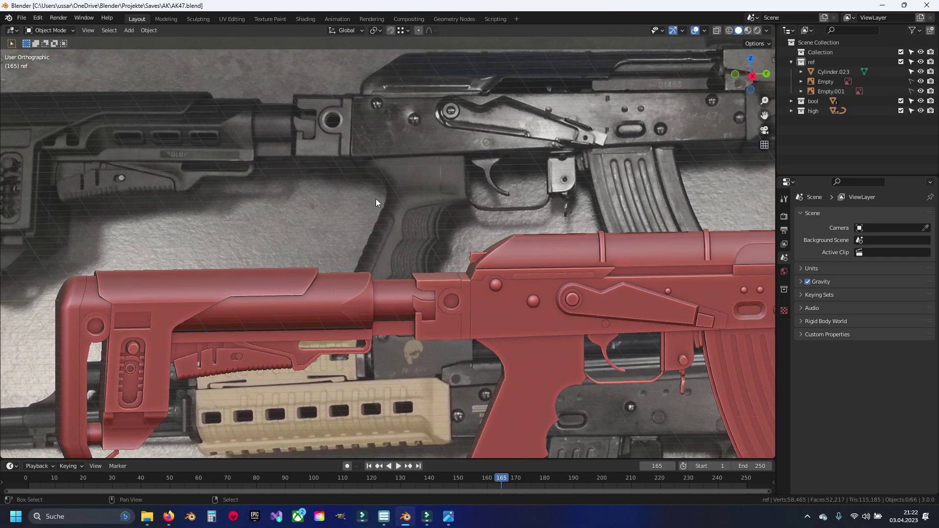
mouse_move(376, 198)
shift+middle_down()
mouse_move(411, 254)
mouse_move(397, 199)
shift+middle_up()
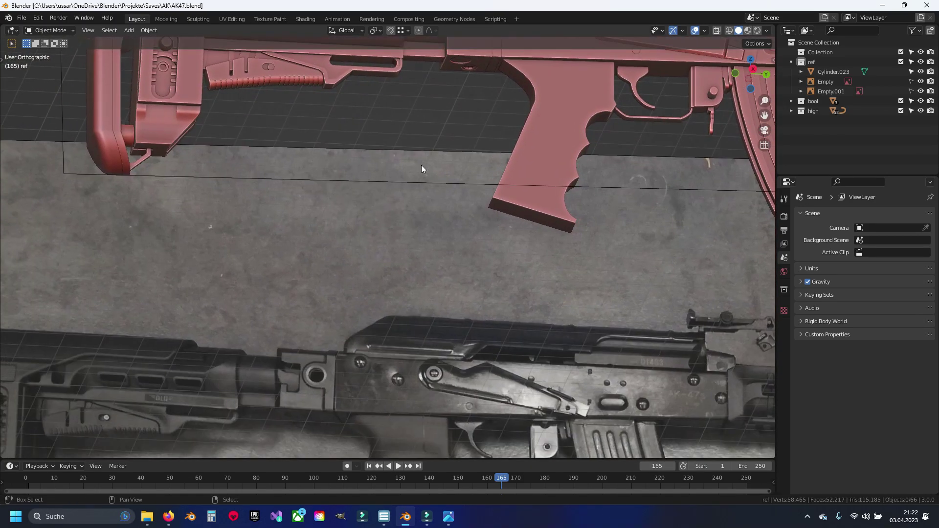
scroll(397, 204, down, 2)
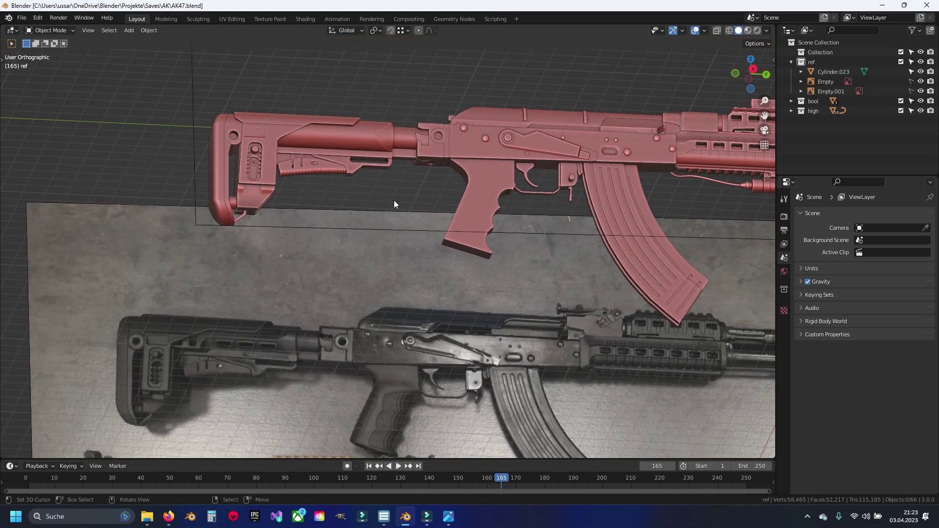
key(KP_3)
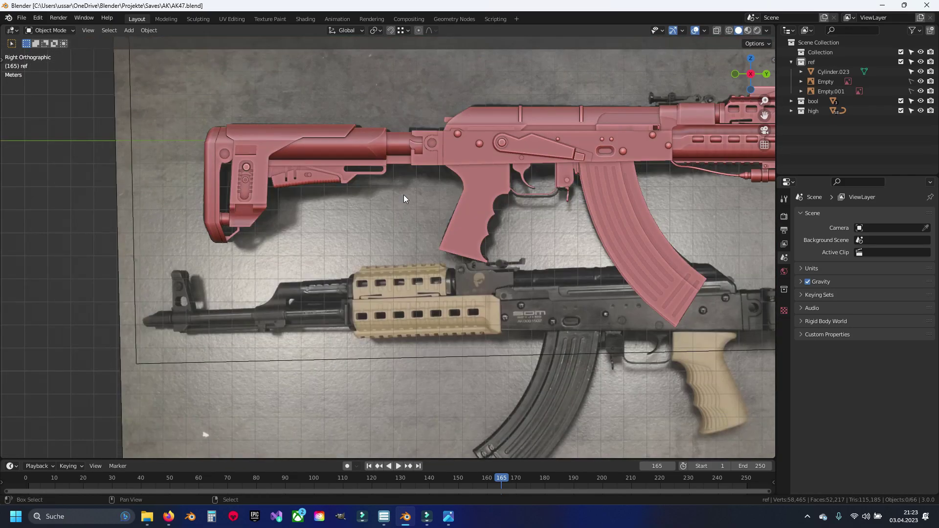
key(shift+z)
scroll(405, 250, up, 2)
scroll(404, 254, up, 4)
scroll(405, 254, up, 2)
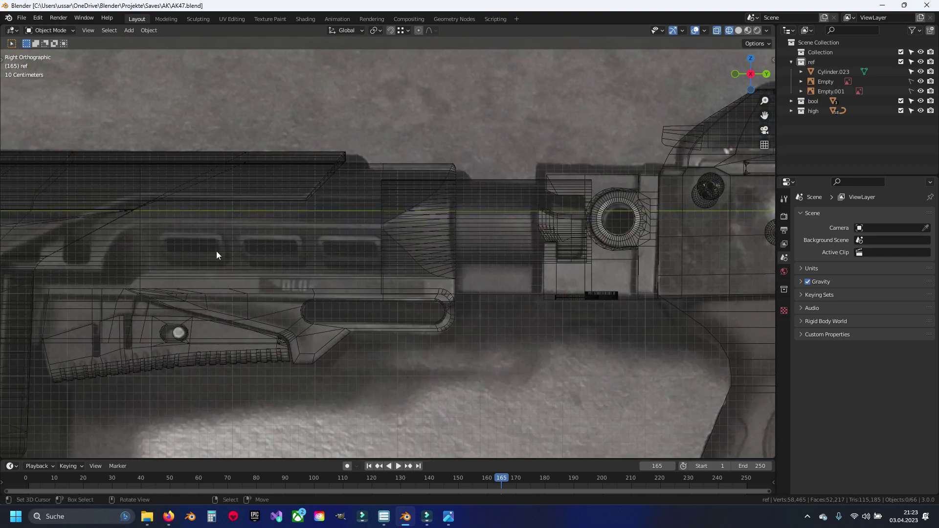
Step: Delete the old sloped top panel and the round tube piece of the stock
click(336, 234)
scroll(391, 255, up, 1)
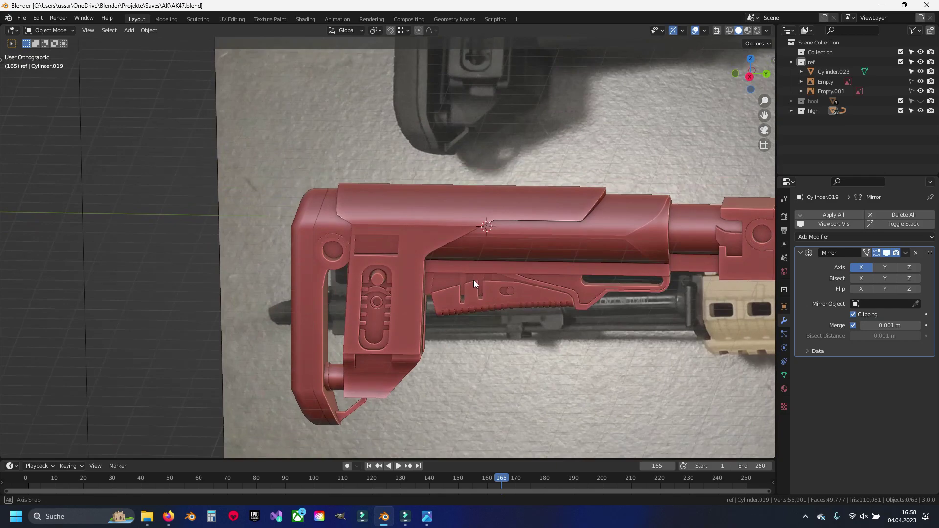
scroll(474, 280, up, 2)
click(359, 182)
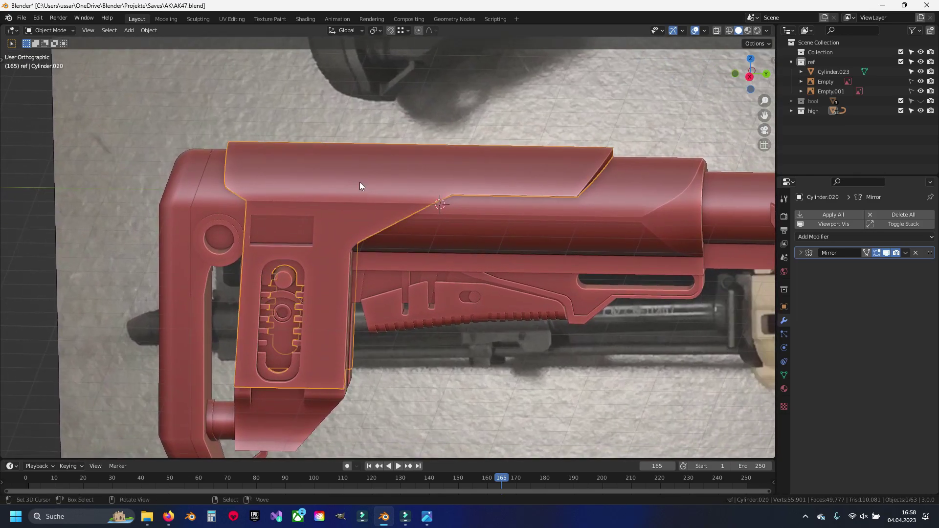
mouse_move(425, 209)
middle_down()
mouse_move(422, 227)
mouse_move(432, 202)
mouse_move(457, 195)
middle_up()
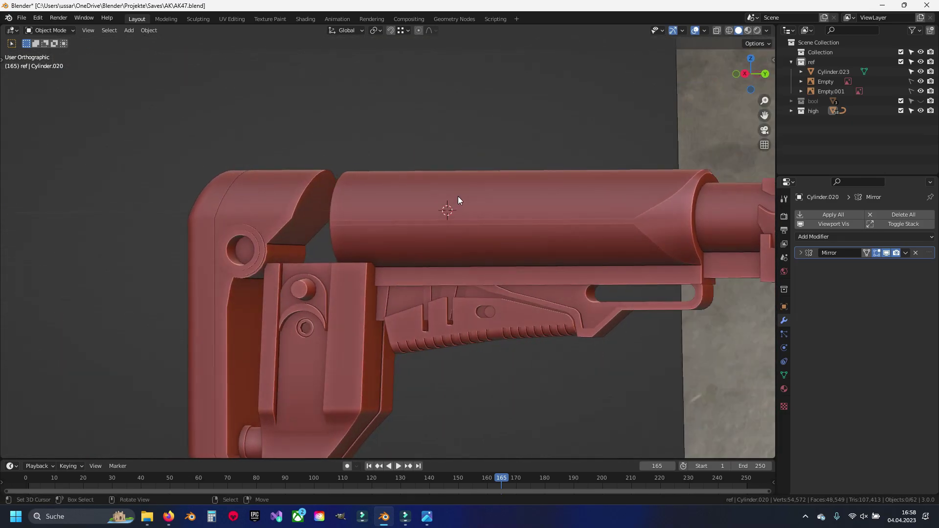
click(458, 197)
key(x)
shift+middle_drag(349, 194, 408, 201)
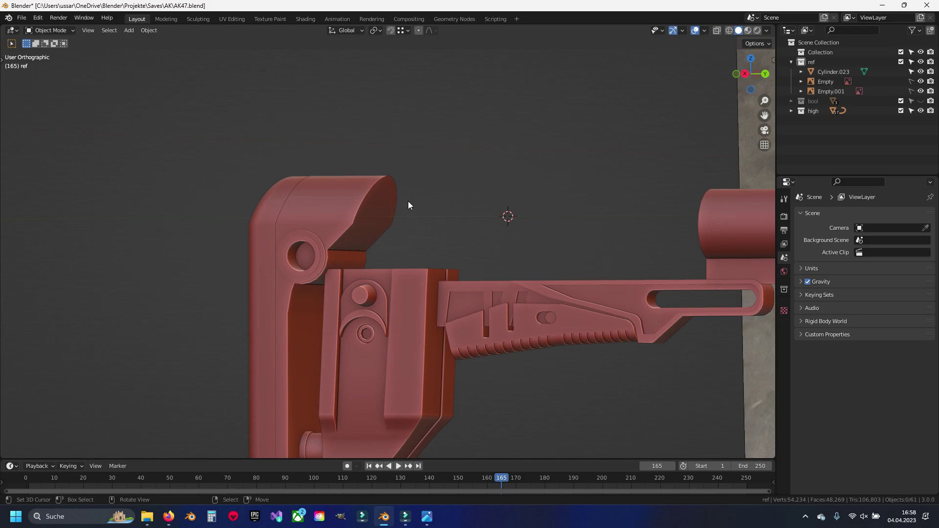
Step: Edit butt piece Cylinder.019 in see-through mode with nothing selected, and save
click(326, 200)
key(KP_3)
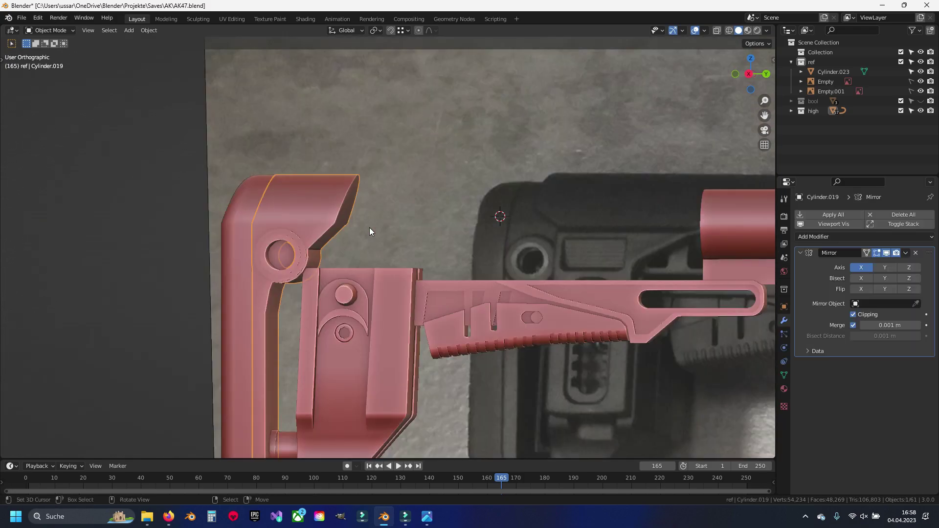
key(Tab)
key(alt+z)
scroll(332, 227, up, 5)
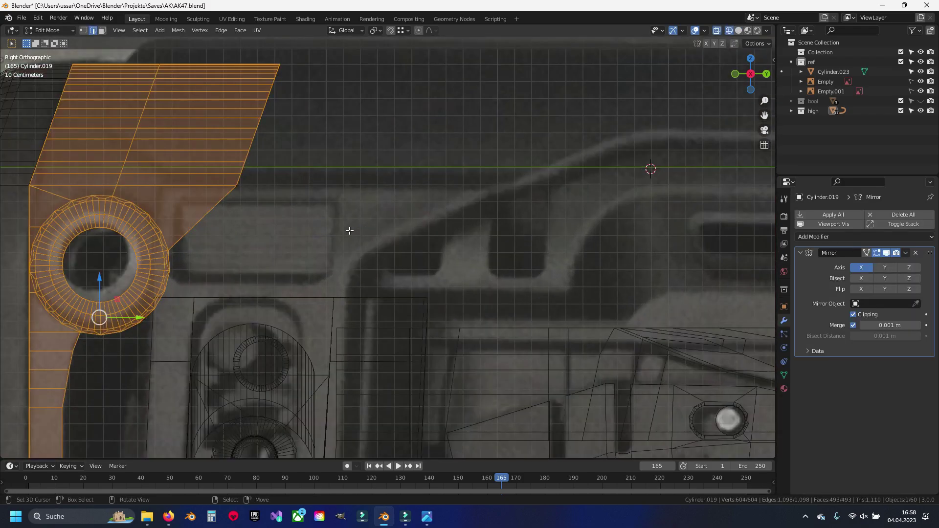
scroll(333, 227, up, 2)
key(alt+a)
key(ctrl+s)
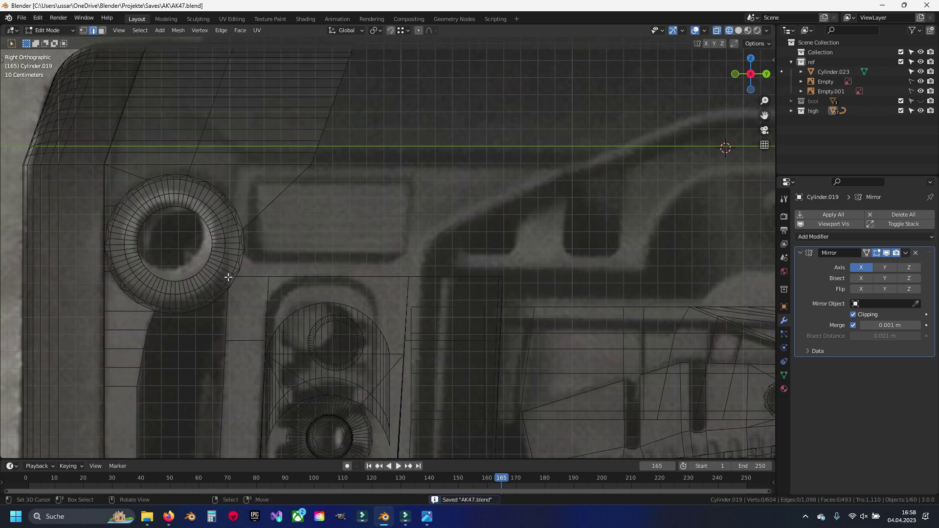
key(a)
key(alt+a)
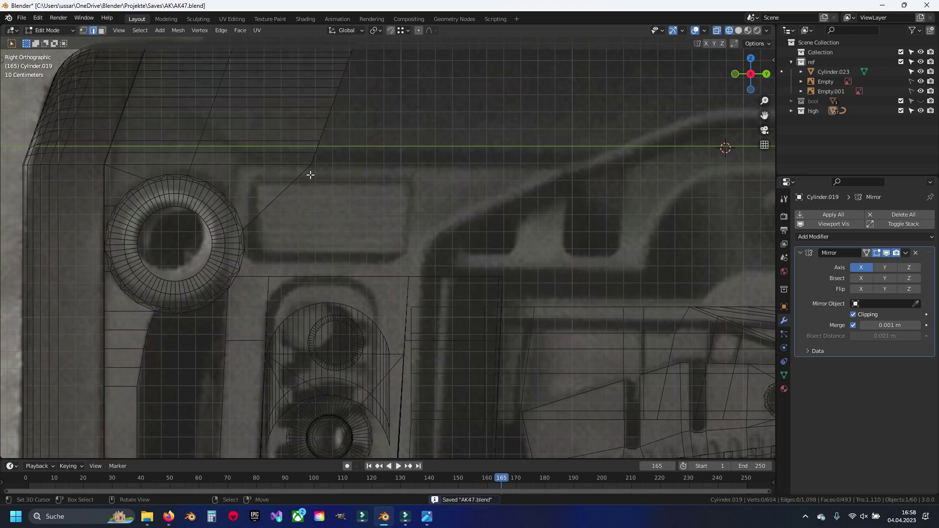
Step: Duplicate an edge beside the ring and extrude it along Y to meet the ring
drag(294, 157, 348, 193)
key(shift+d)
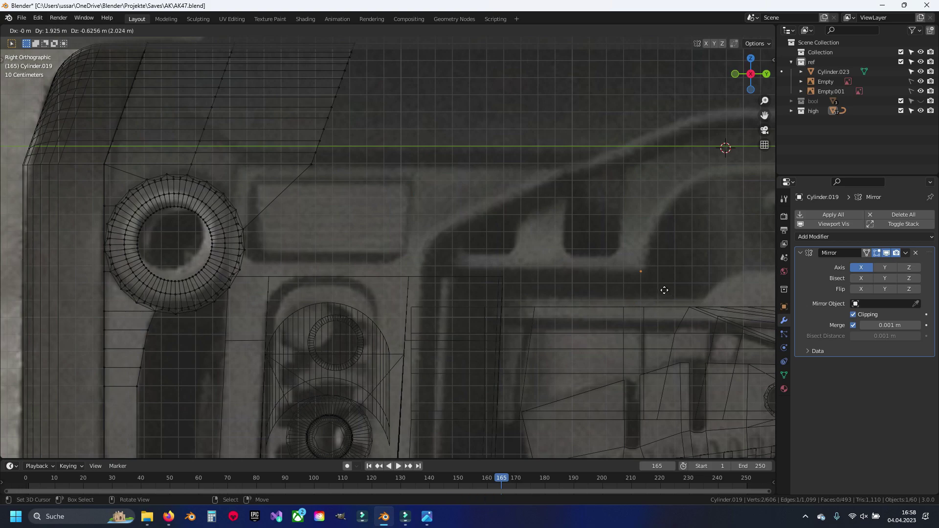
click(670, 297)
key(e)
right_click(669, 291)
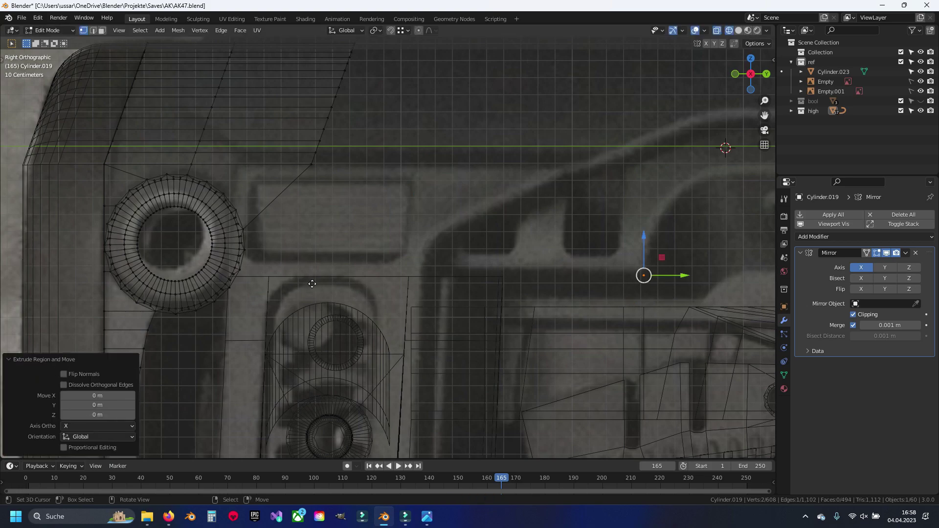
key(g)
key(y)
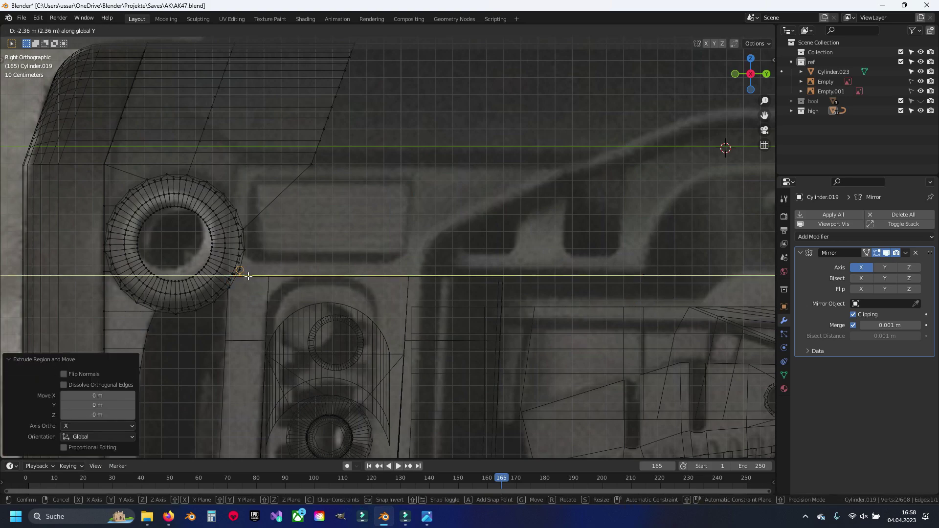
click(248, 276)
key(KP_Decimal)
scroll(530, 262, down, 2)
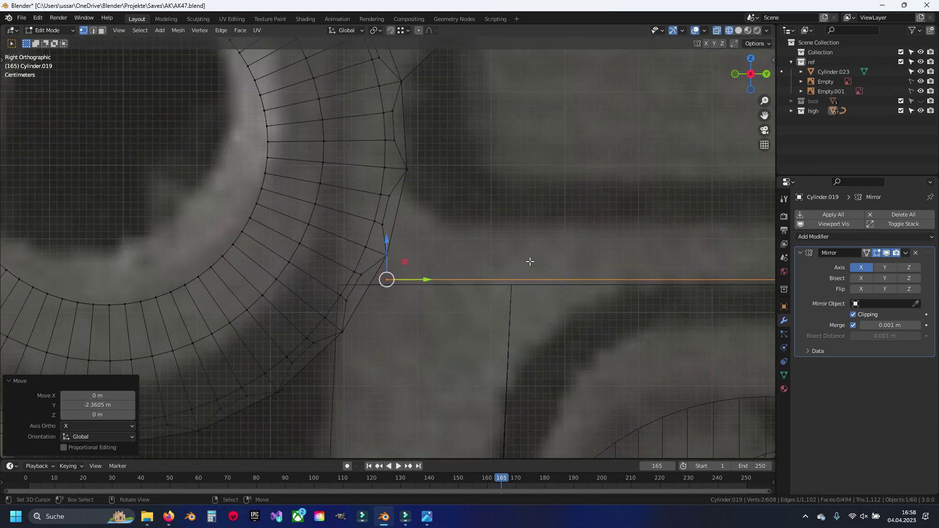
scroll(530, 262, down, 3)
scroll(304, 262, down, 2)
scroll(420, 267, up, 2)
Step: Raise the new strip's vertex along Z so it sits flush against the ring
key(ctrl+l)
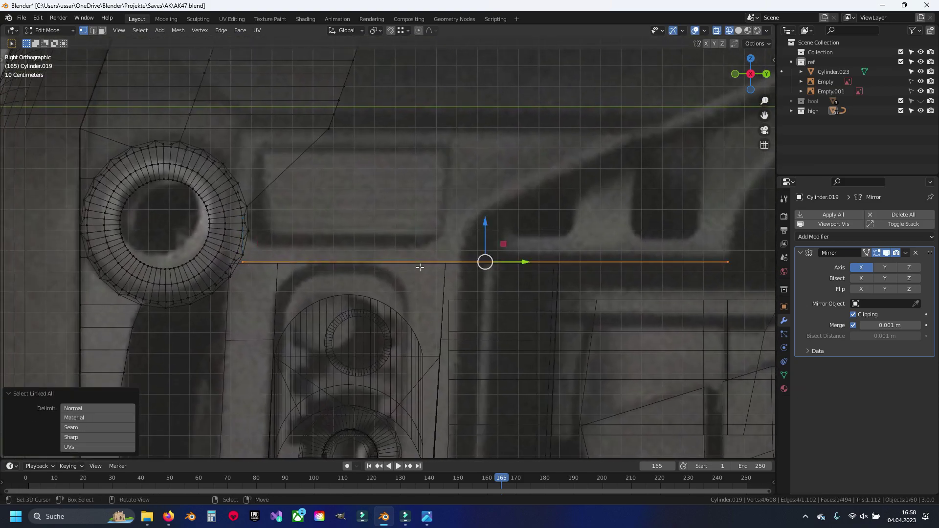
shift+middle_drag(420, 266, 567, 287)
scroll(549, 260, up, 5)
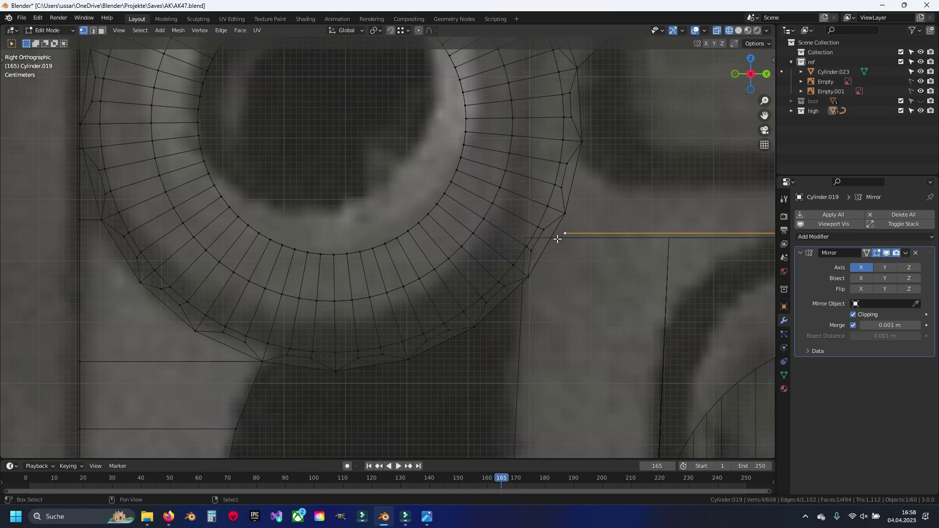
shift+middle_drag(560, 234, 464, 317)
click(374, 30)
click(391, 89)
key(g)
key(z)
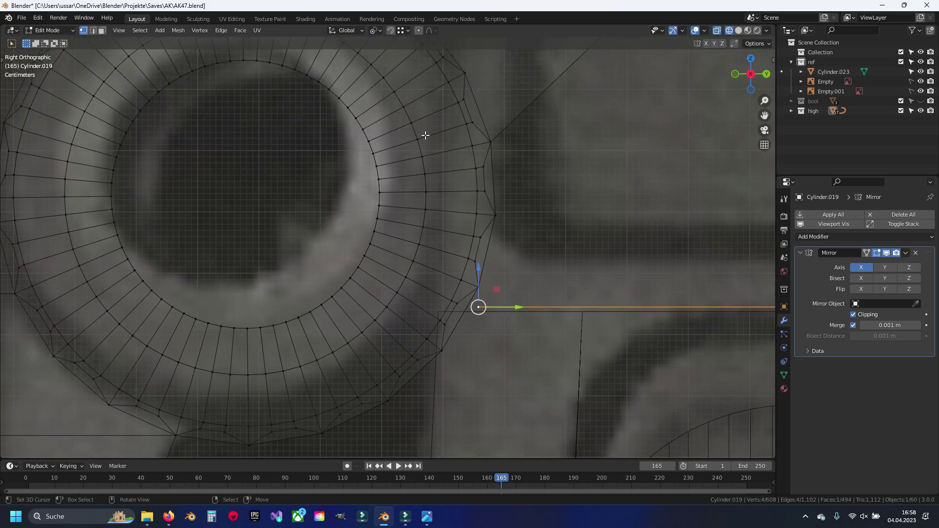
click(484, 283)
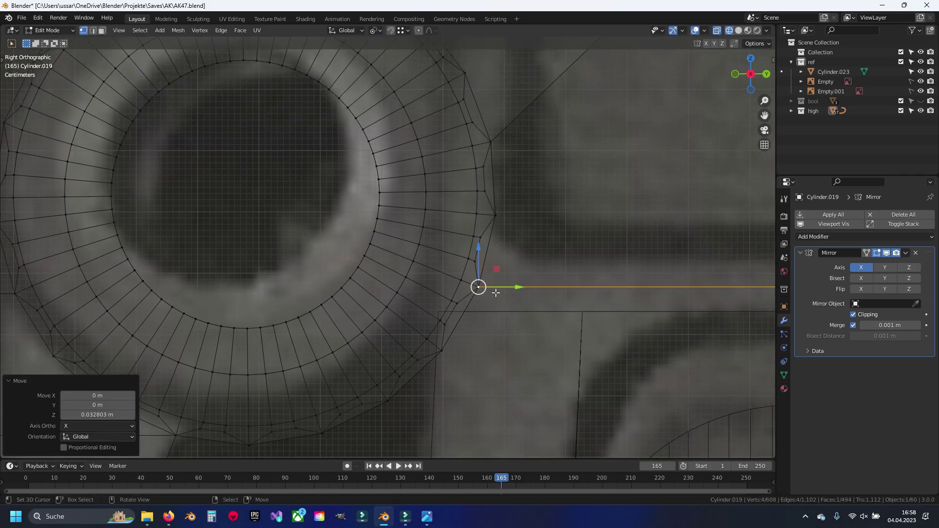
Step: Check the strip in solid and wireframe shading, then exit Edit Mode
scroll(496, 292, down, 5)
mouse_move(495, 292)
middle_down()
mouse_move(574, 132)
mouse_move(402, 265)
mouse_move(369, 279)
mouse_move(398, 310)
middle_up()
key(shift+z)
scroll(403, 265, up, 2)
key(shift+z)
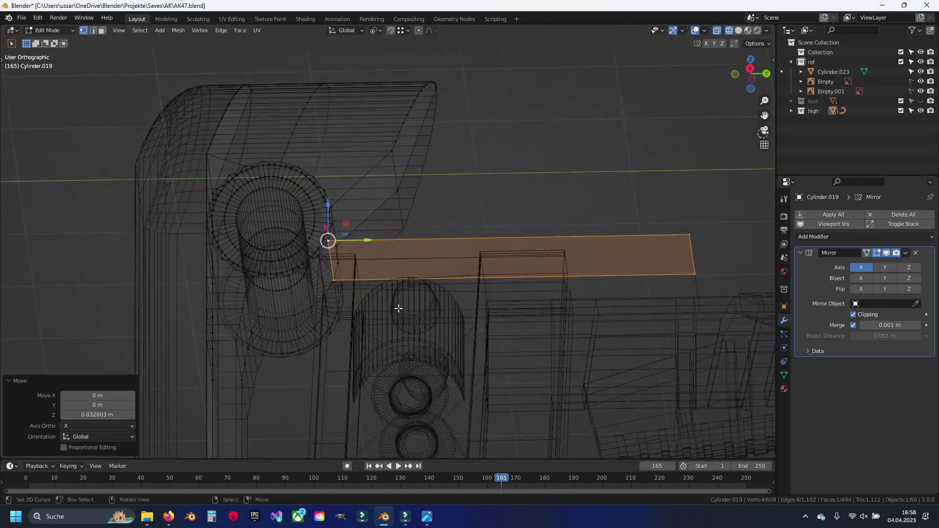
key(shift+z)
key(Tab)
click(404, 312)
scroll(413, 313, up, 2)
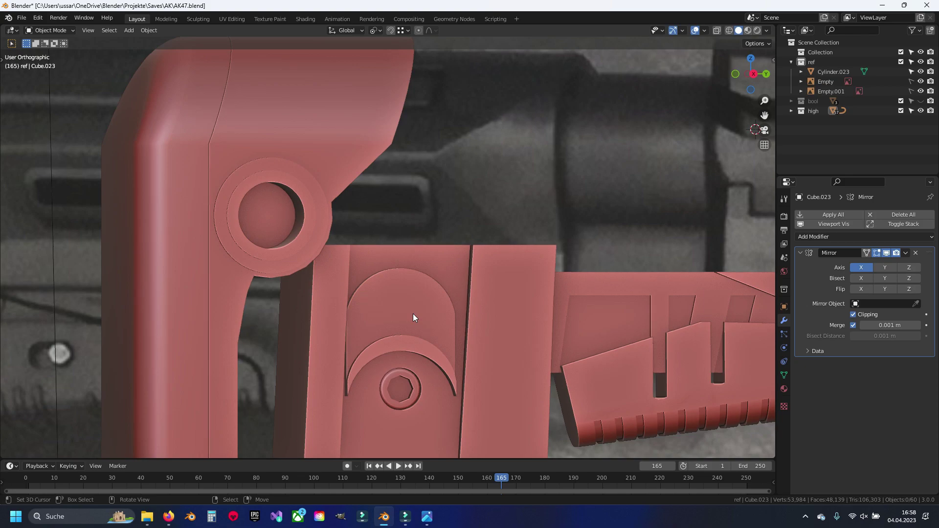
Step: Edit the butt piece again, save, and merge its duplicate vertices
scroll(413, 313, down, 2)
middle_drag(392, 309, 368, 284)
click(368, 285)
key(Tab)
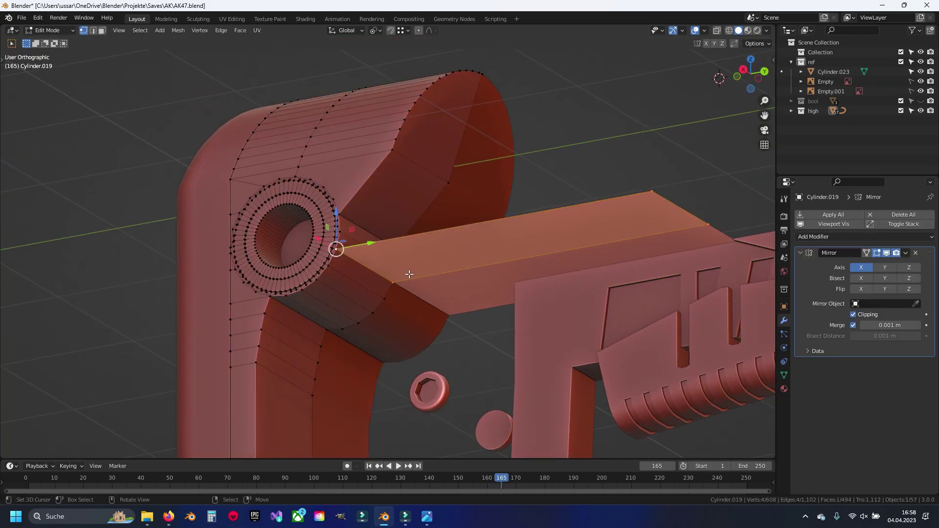
scroll(382, 285, up, 3)
key(alt+a)
key(ctrl+s)
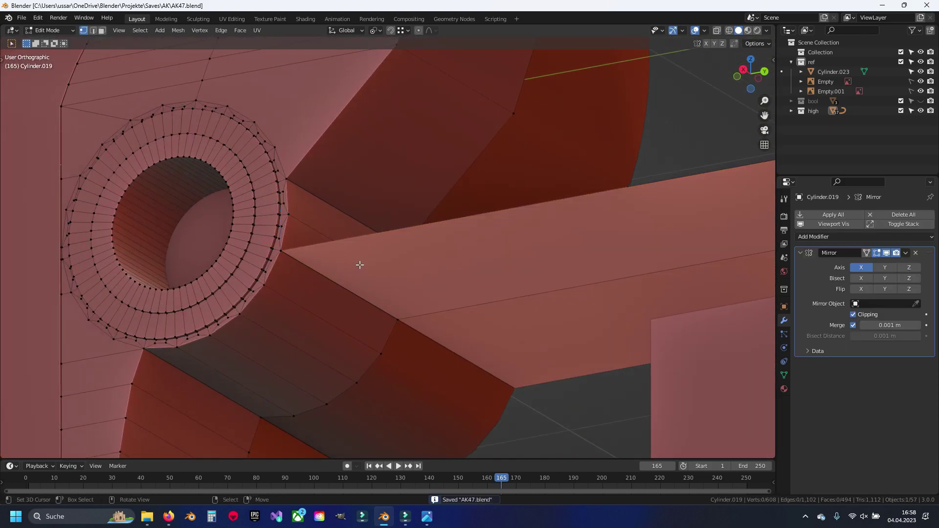
key(a)
key(m)
click(360, 265)
Step: Select the panel's sloped end face and bring up the delete options
key(alt+a)
middle_drag(352, 264, 346, 295)
key(3)
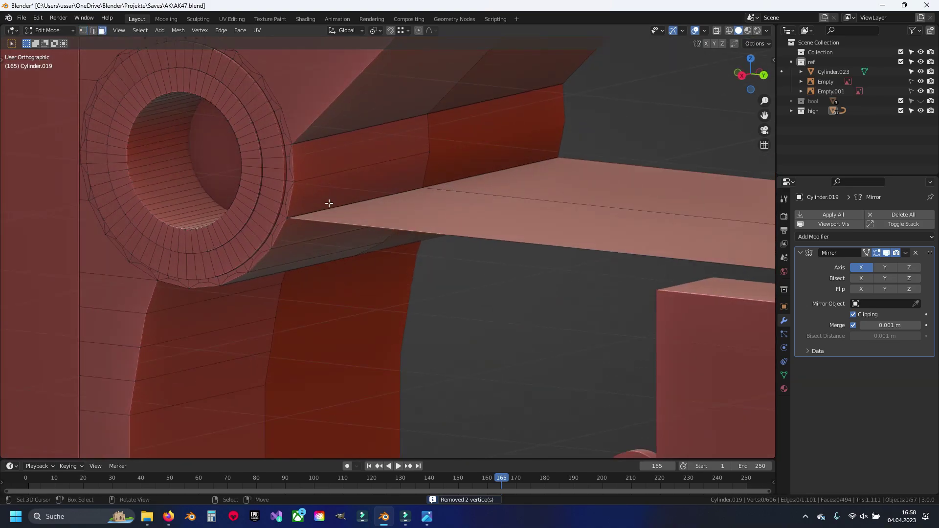
click(329, 203)
middle_drag(329, 203, 382, 211)
scroll(382, 211, down, 2)
key(x)
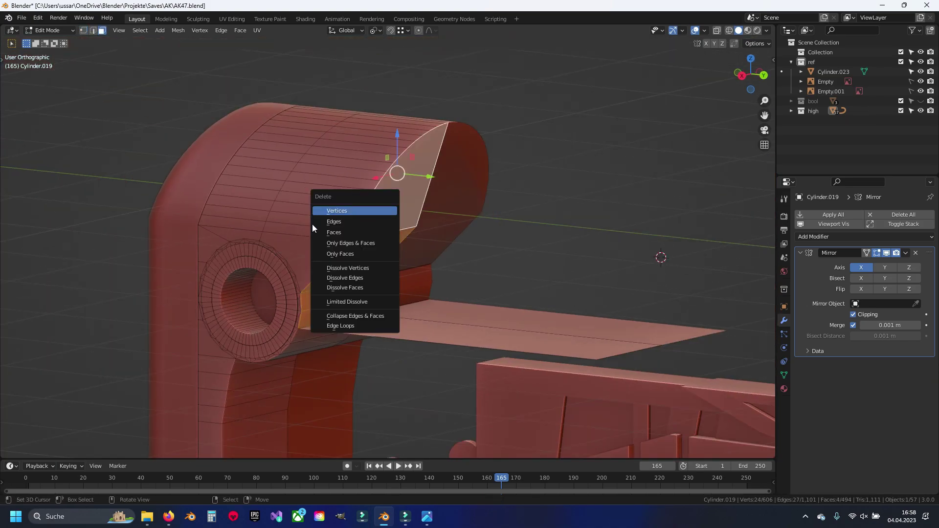
Step: Get a see-through right view centred on the panel's corner edge
middle_drag(313, 225, 377, 336)
key(KP_3)
key(shift+z)
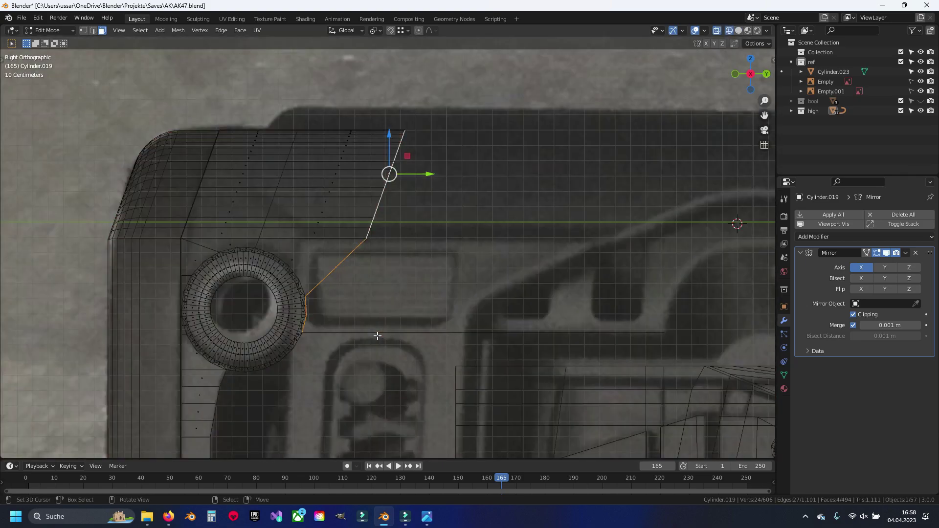
scroll(376, 347, down, 2)
scroll(368, 303, up, 4)
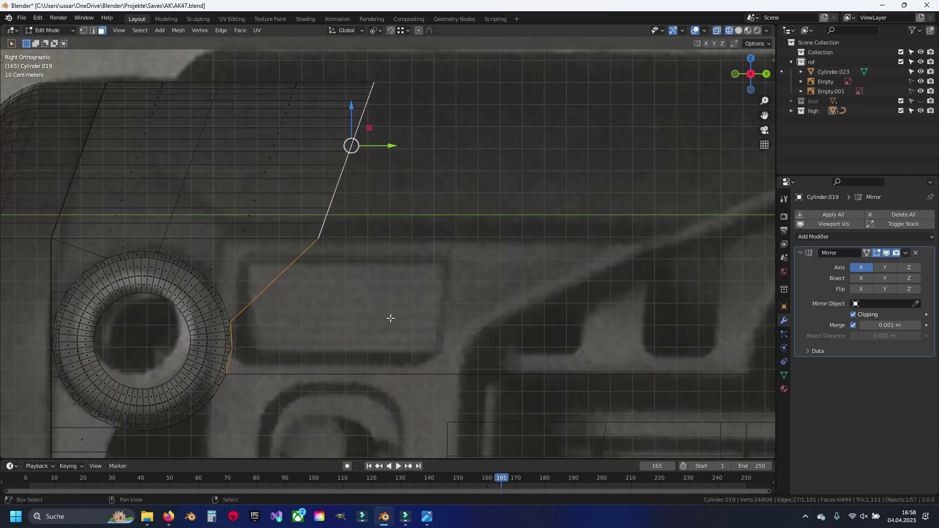
shift+middle_drag(389, 319, 286, 280)
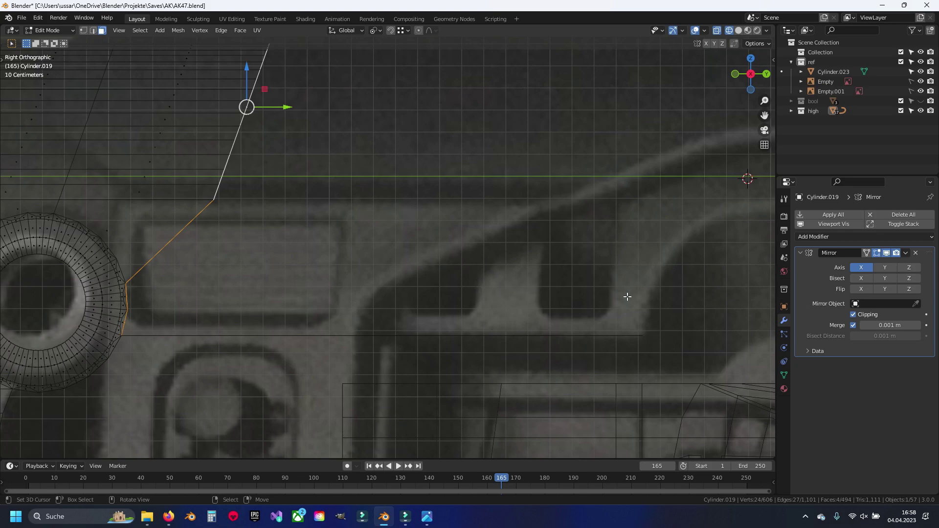
scroll(308, 288, down, 2)
scroll(308, 288, down, 1)
Step: Extrude the panel edge, shift it along Y, and scale Y to 0 for a vertical end
key(e)
right_click(314, 169)
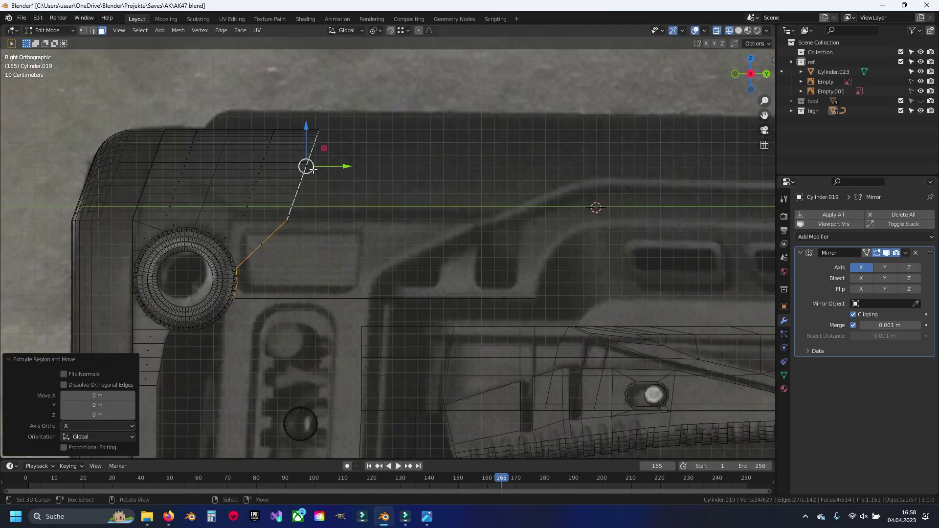
key(g)
key(y)
click(582, 169)
key(s)
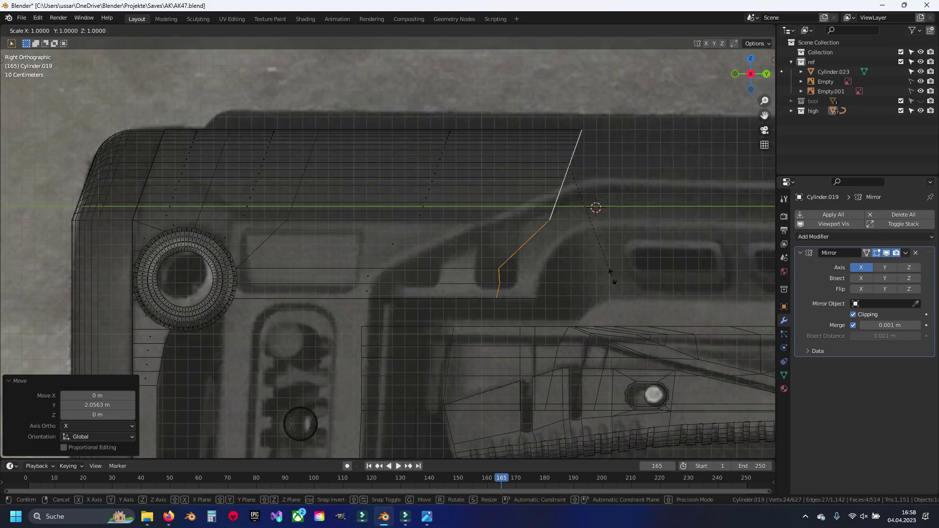
key(y)
key(0)
key(Return)
scroll(457, 217, up, 2)
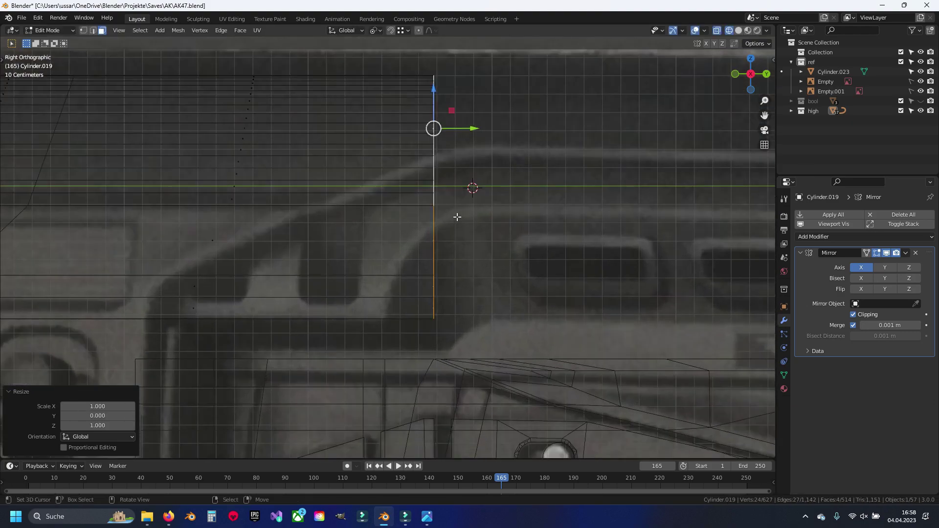
drag(480, 128, 394, 128)
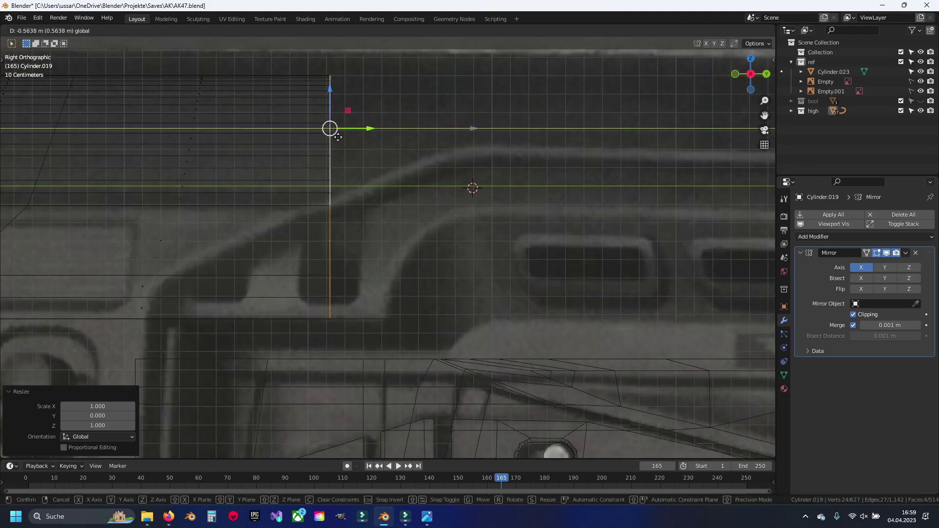
Step: Move the whole panel against the reference and merge vertices by distance
key(a)
key(g)
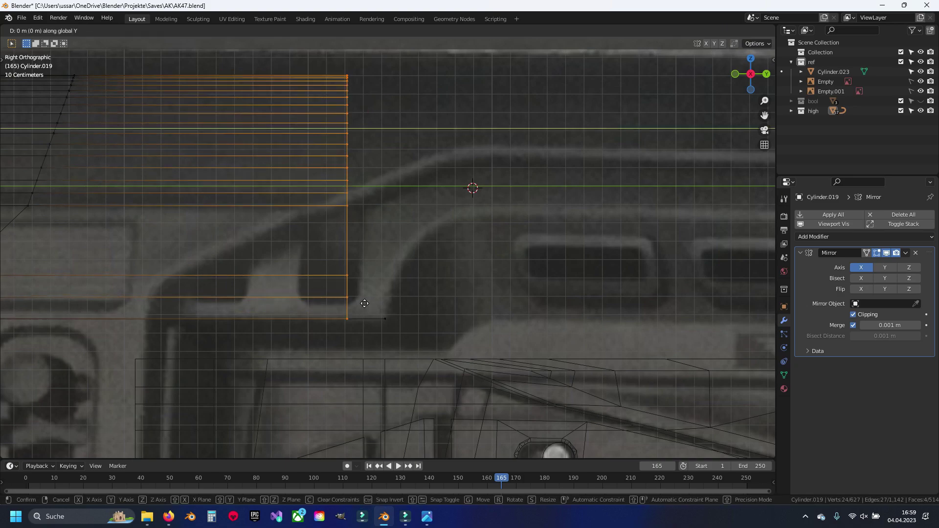
click(385, 325)
key(alt+a)
key(a)
key(m)
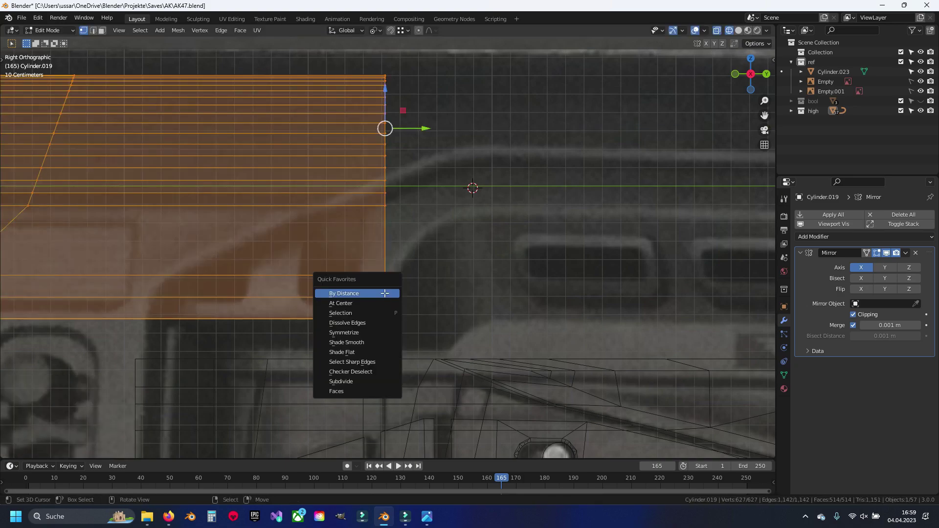
click(385, 293)
Step: Find the duplicate face under the recess's flat face and delete it
mouse_move(385, 293)
middle_down()
mouse_move(424, 233)
mouse_move(503, 197)
middle_up()
key(3)
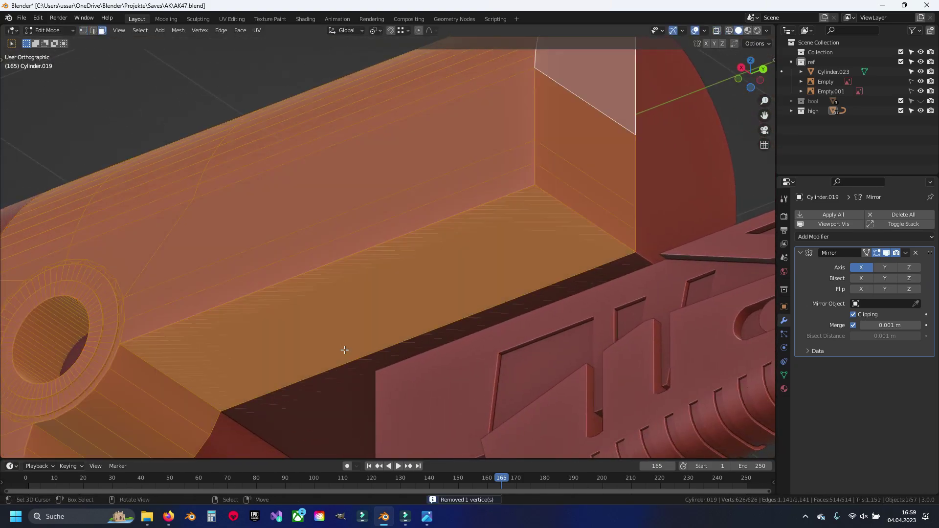
click(338, 331)
key(h)
click(338, 331)
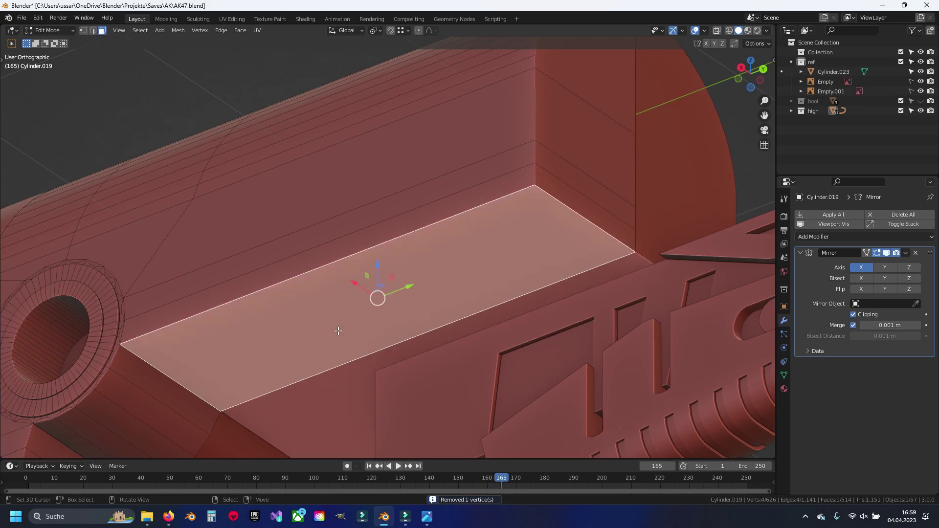
key(alt+h)
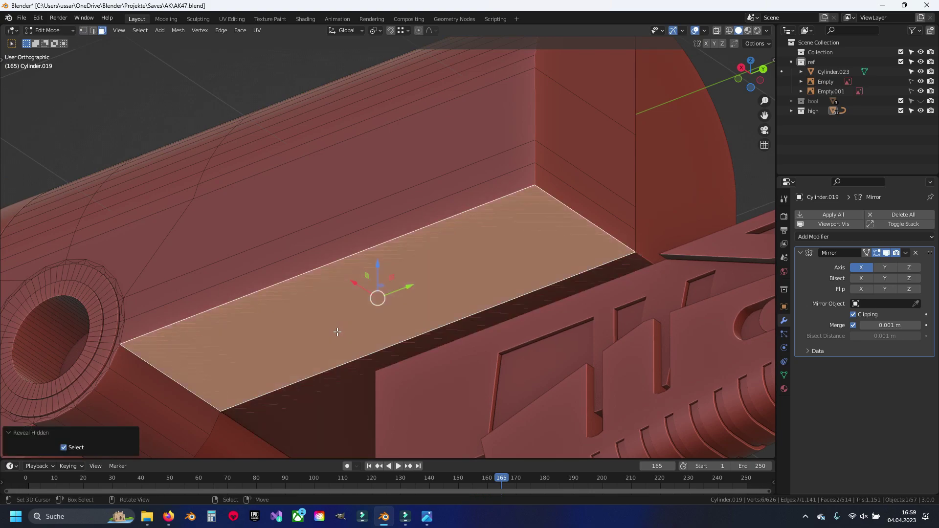
click(333, 316)
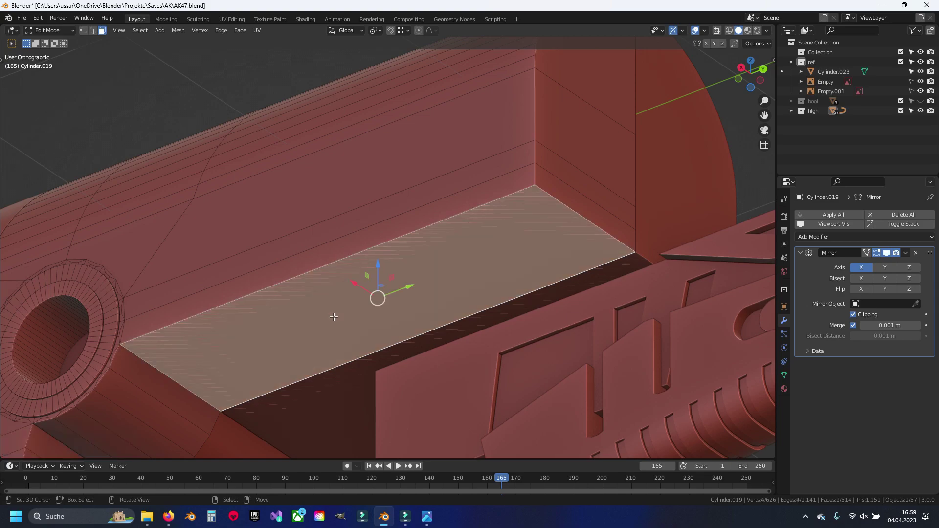
key(x)
click(344, 348)
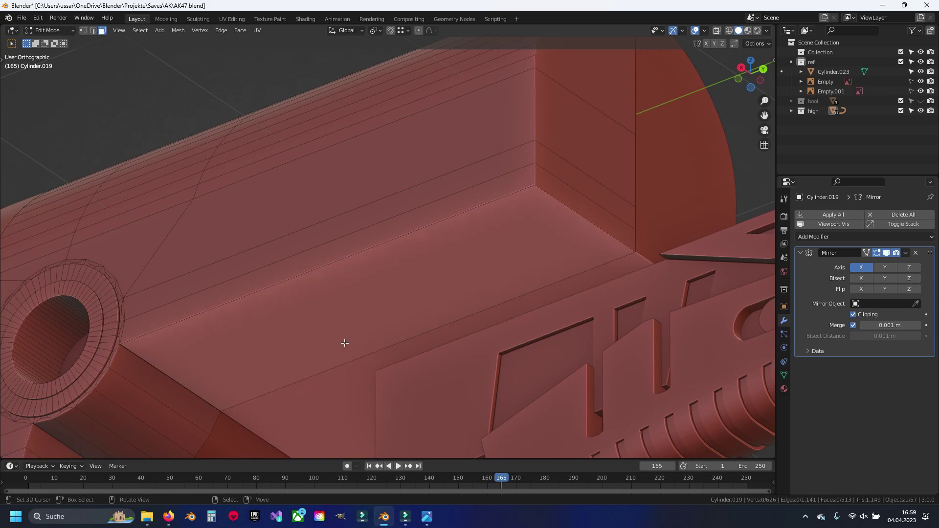
Step: Merge by distance again to clear the stray vertex at the ring opening
key(a)
key(m)
click(359, 315)
key(alt+a)
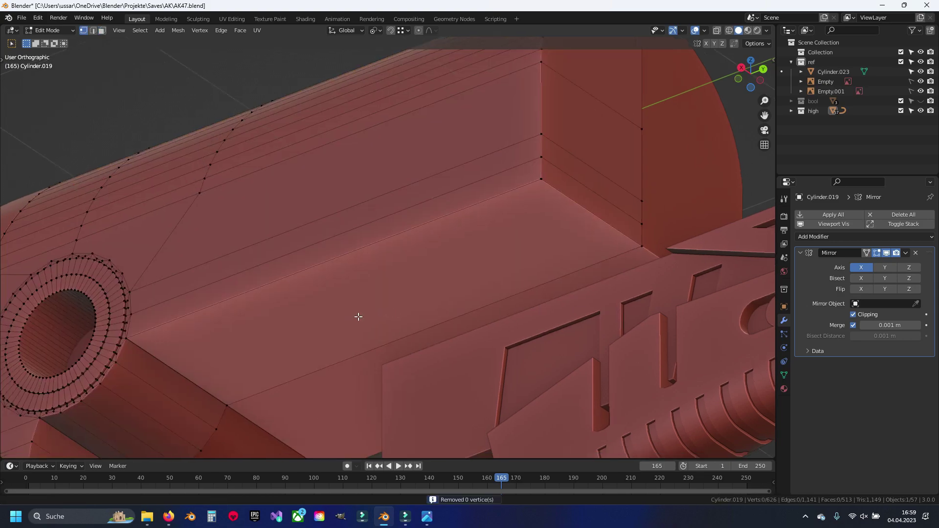
middle_drag(356, 317, 388, 273)
scroll(389, 273, up, 4)
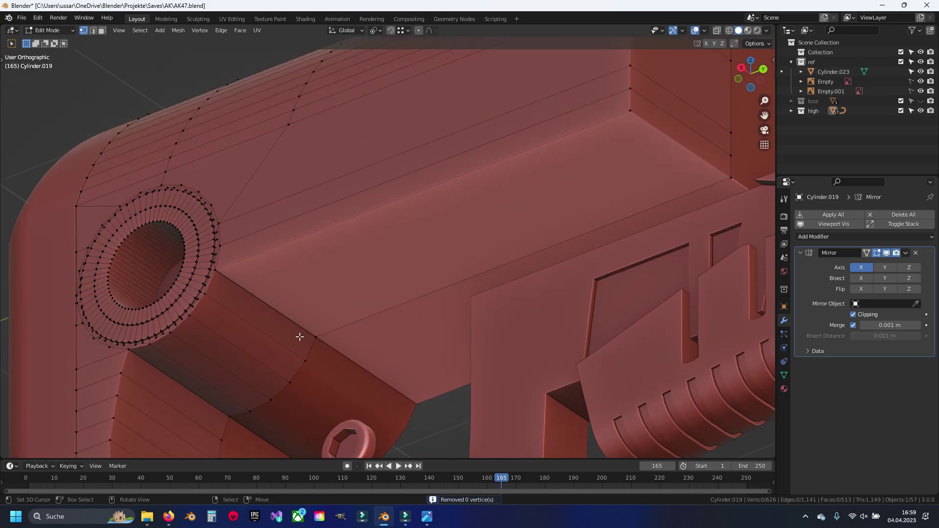
click(235, 270)
scroll(224, 275, up, 5)
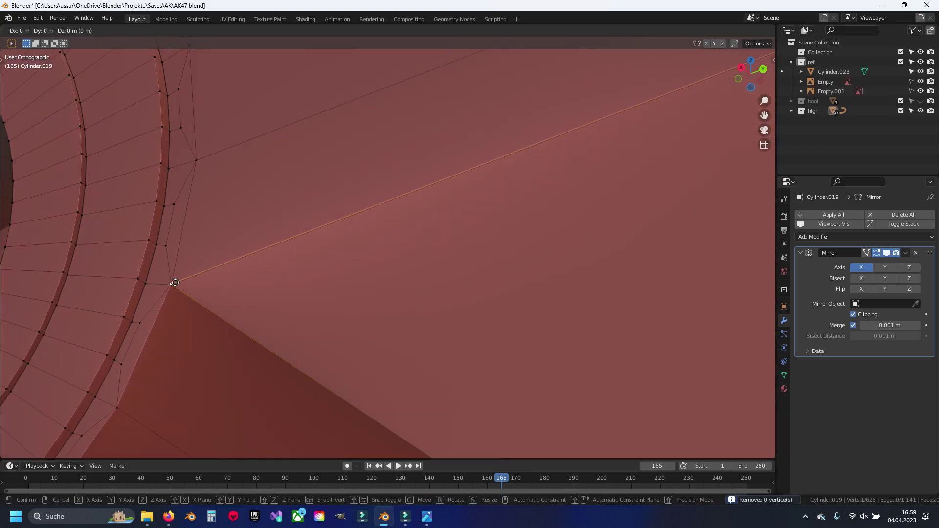
key(a)
key(m)
click(345, 298)
key(alt+a)
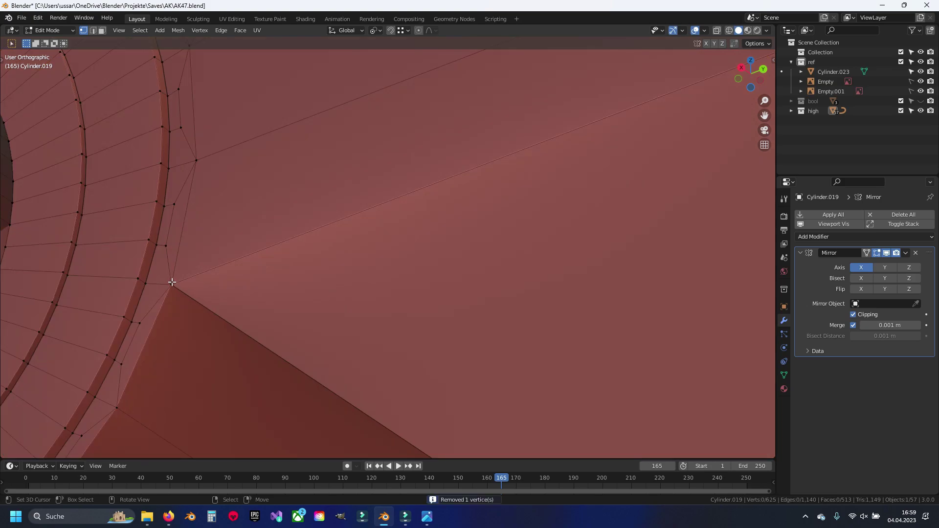
click(171, 284)
Step: Recalculate the panel's normals outward, exit Edit Mode and save AK47.blend
key(a)
key(F3)
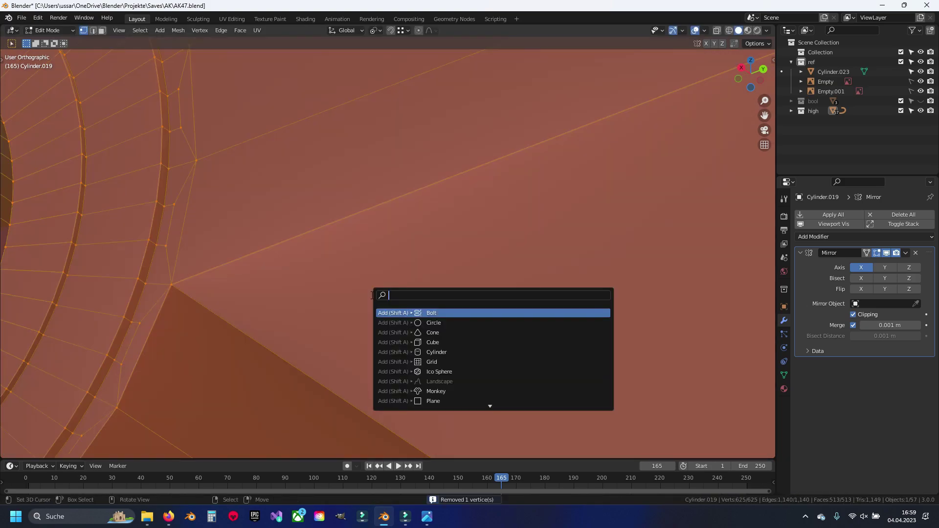
text(recal)
key(Return)
key(Tab)
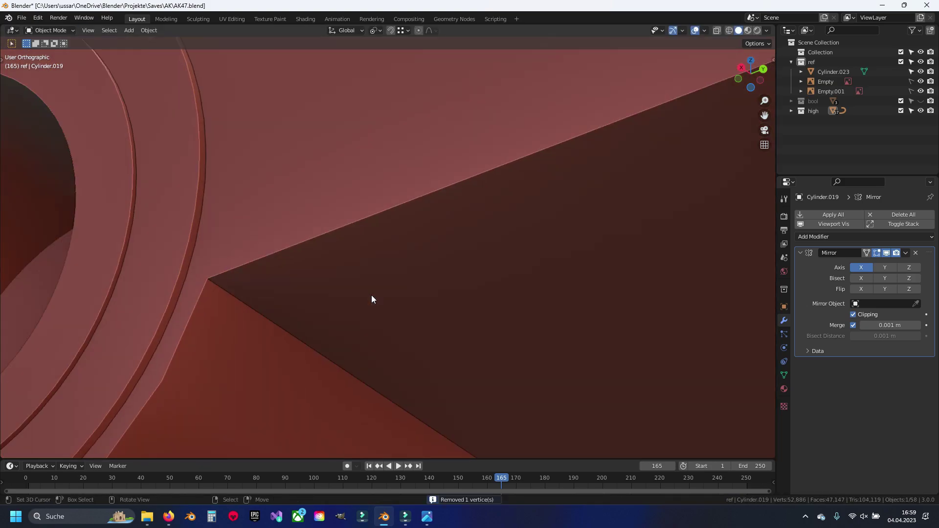
scroll(371, 294, down, 4)
scroll(324, 277, down, 3)
key(ctrl+s)
key(KP_3)
Step: Turn on X-ray, frame the stock in right side view, and save the file
key(shift+z)
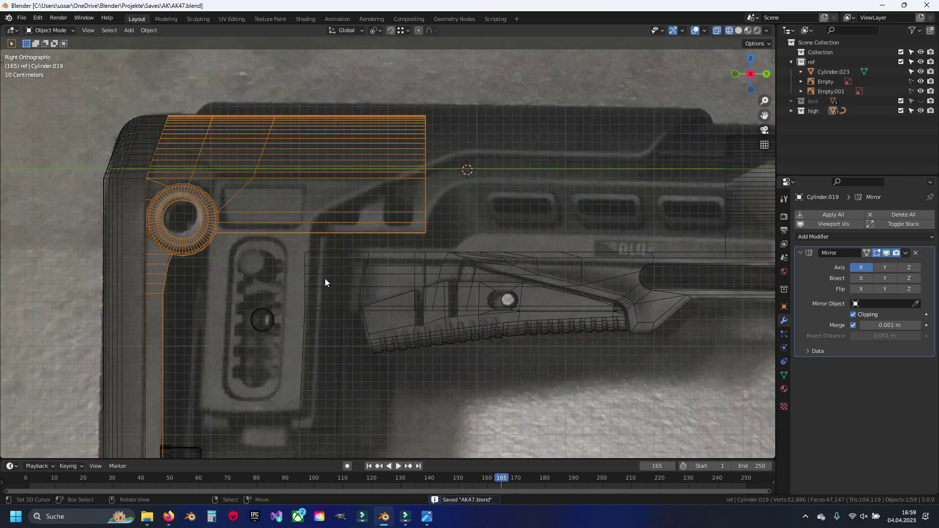
shift+middle_drag(325, 277, 233, 264)
scroll(245, 170, up, 2)
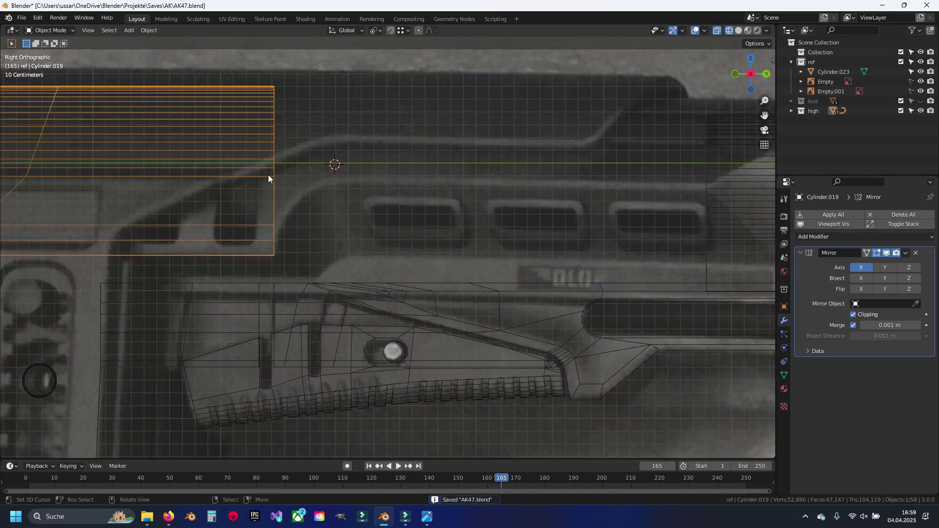
key(Tab)
key(alt+a)
mouse_move(268, 175)
middle_down()
mouse_move(341, 215)
mouse_move(346, 260)
middle_up()
key(KP_3)
key(ctrl+s)
Step: Slide the panel's end vertices left along the Y axis
drag(346, 260, 371, 254)
key(g)
key(y)
click(388, 256)
Step: Add a circle inside the panel mesh, then delete it and leave edit mode
key(shift+a)
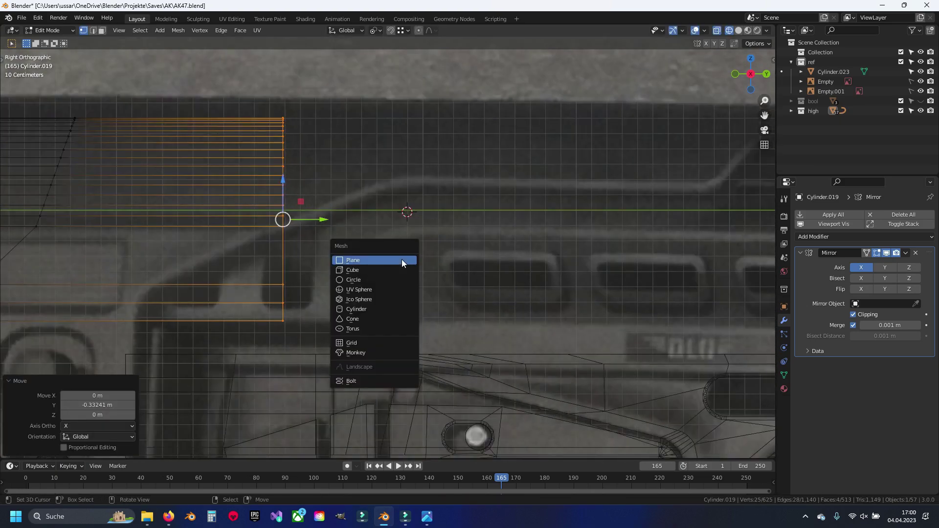
click(388, 280)
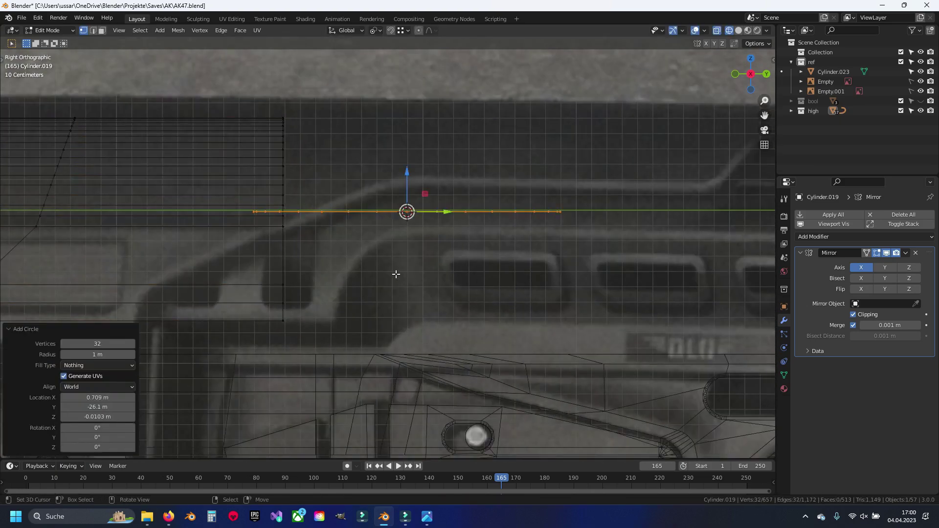
key(ctrl+z)
key(ctrl+shift+z)
key(x)
click(386, 253)
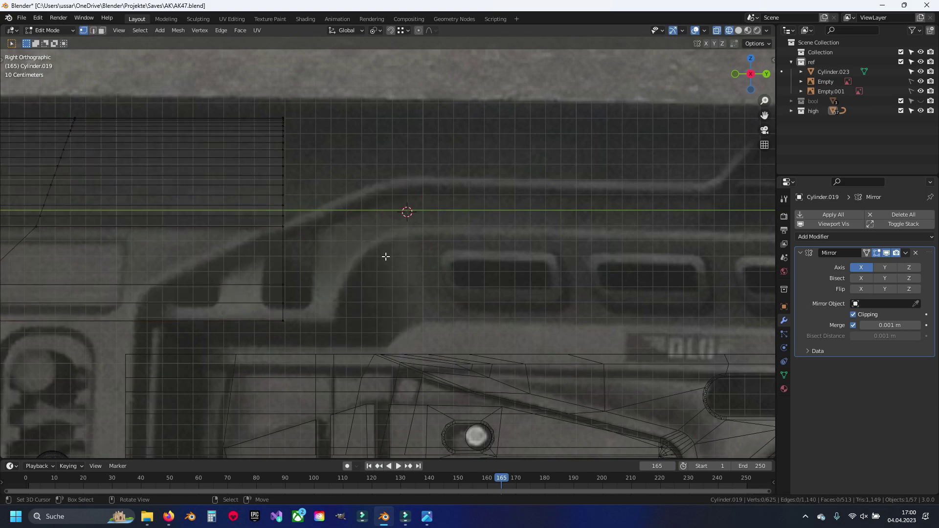
key(Tab)
Step: Snap the 3D cursor to the panel and add a new circle object there
key(shift+s)
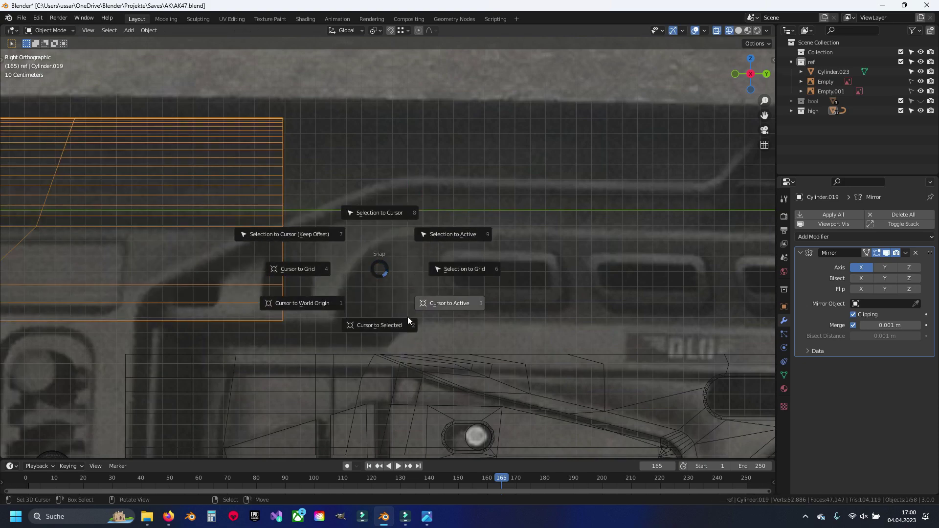
click(408, 320)
key(shift+a)
click(471, 304)
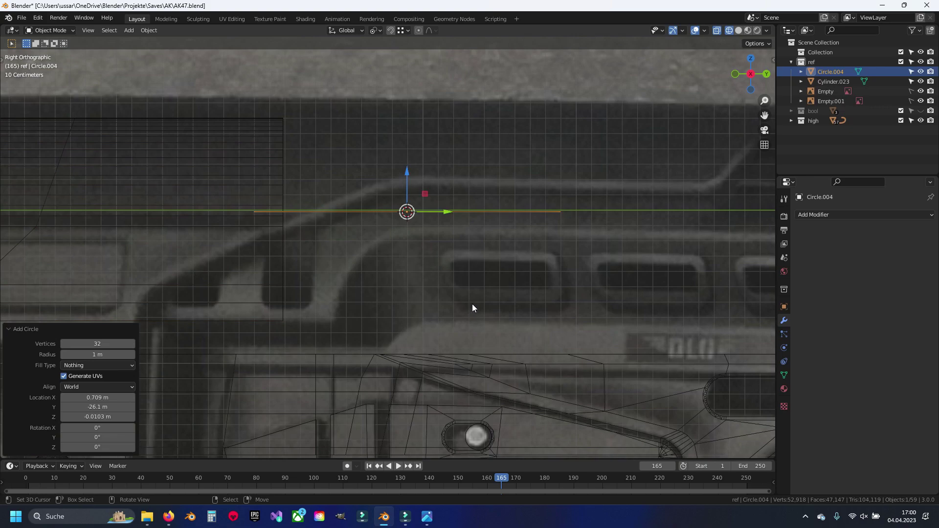
key(x)
click(480, 301)
key(shift+a)
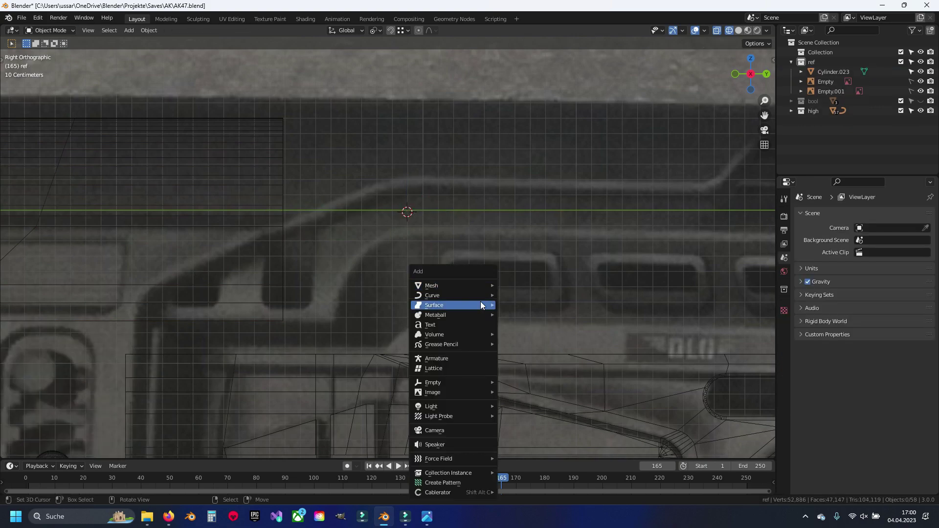
click(527, 304)
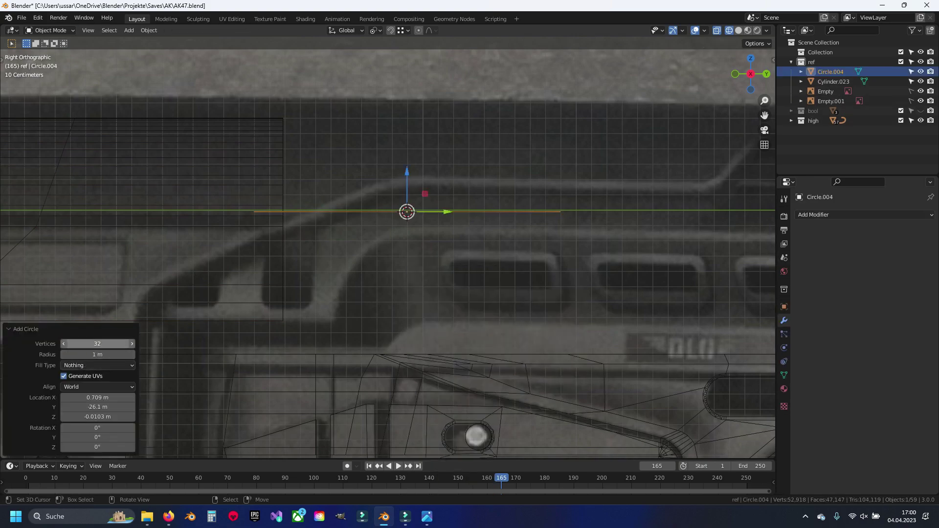
key(Return)
Step: Rotate the circle 90° about Y so it stands upright facing the reference
key(Tab)
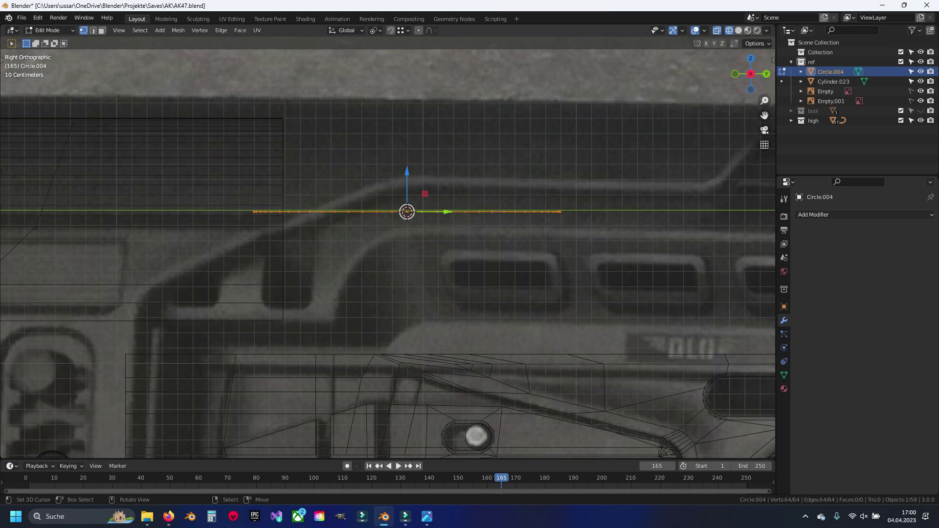
key(r)
key(y)
key(BackSpace)
key(BackSpace)
text(90)
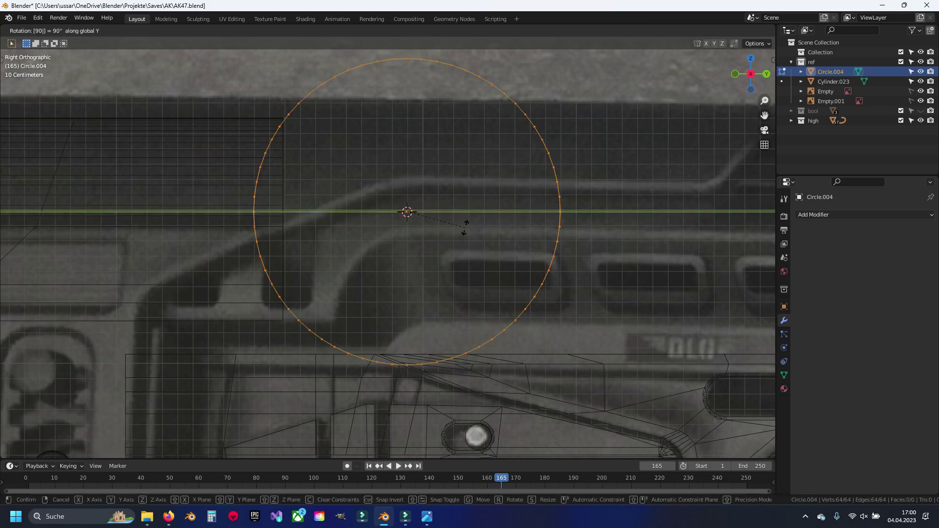
key(Return)
Step: Shrink the circle below half size and move it onto the slot's rounded end
key(s)
click(472, 289)
key(g)
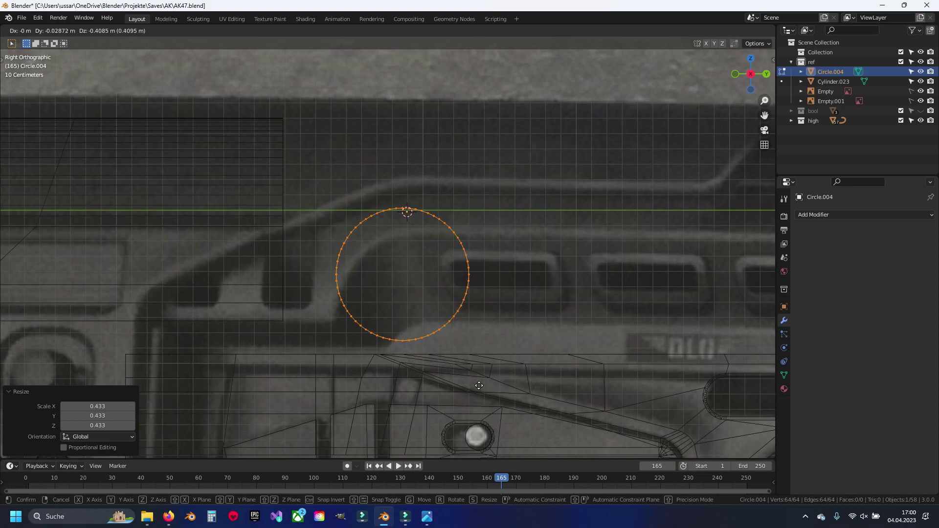
click(475, 377)
scroll(474, 377, up, 2)
key(g)
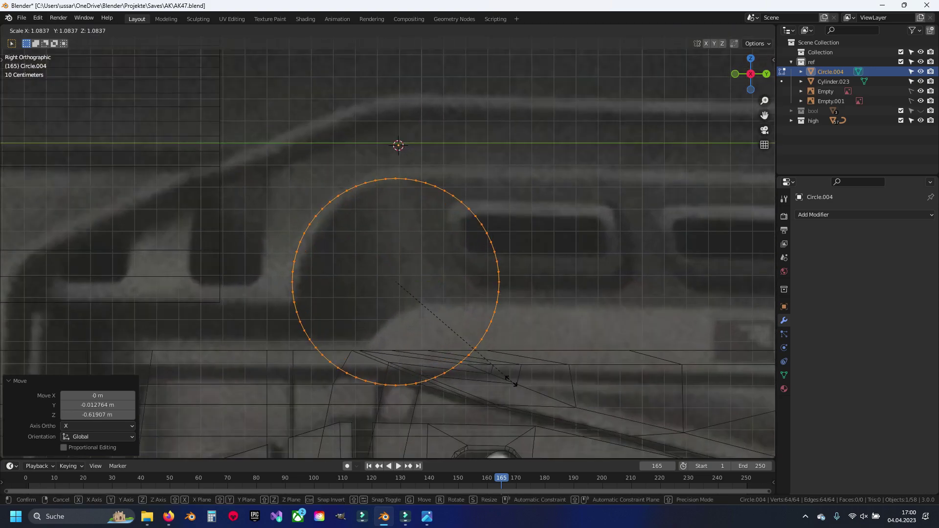
click(367, 326)
scroll(368, 326, up, 3)
key(alt+q)
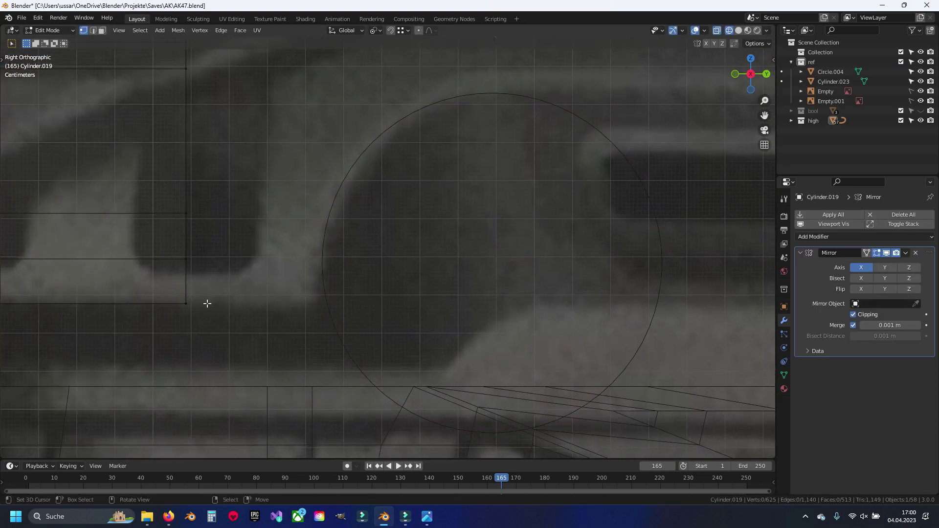
Step: Slide the whole stock panel along Y so its end meets the circle
key(a)
key(g)
key(y)
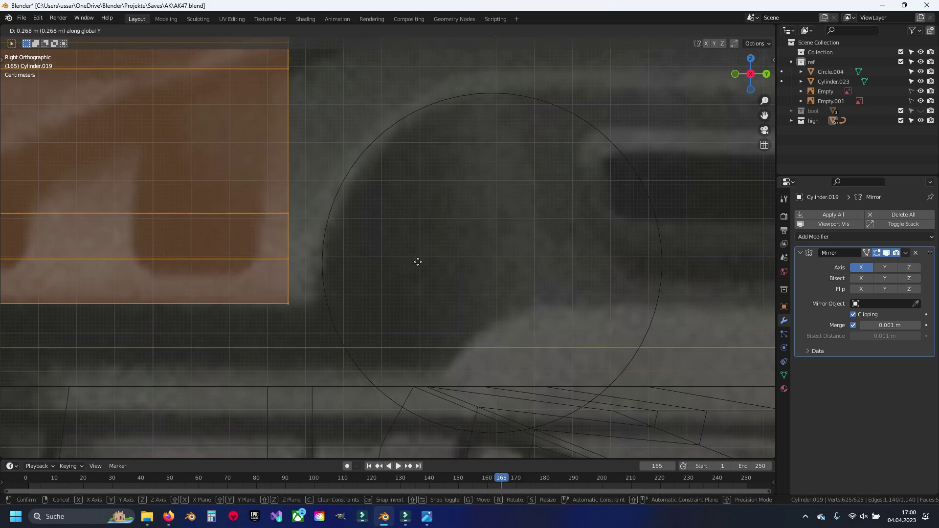
click(335, 269)
scroll(335, 269, up, 6)
scroll(334, 269, down, 1)
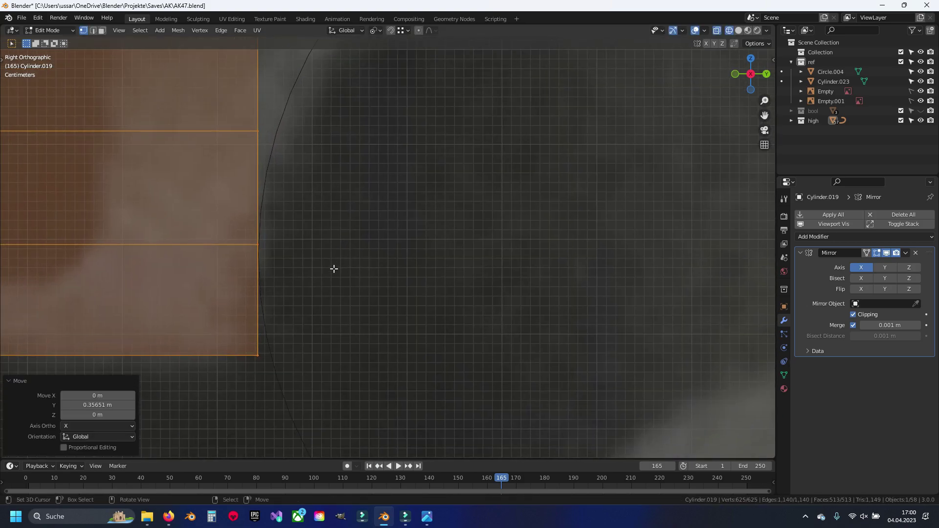
scroll(334, 269, down, 4)
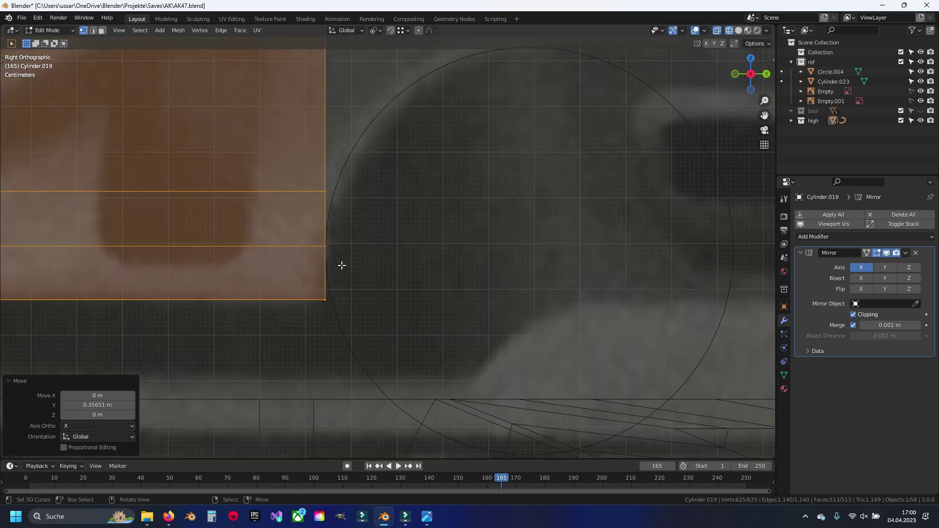
scroll(449, 205, down, 7)
Step: Isolate the circle and panel in local view and save the file
key(Tab)
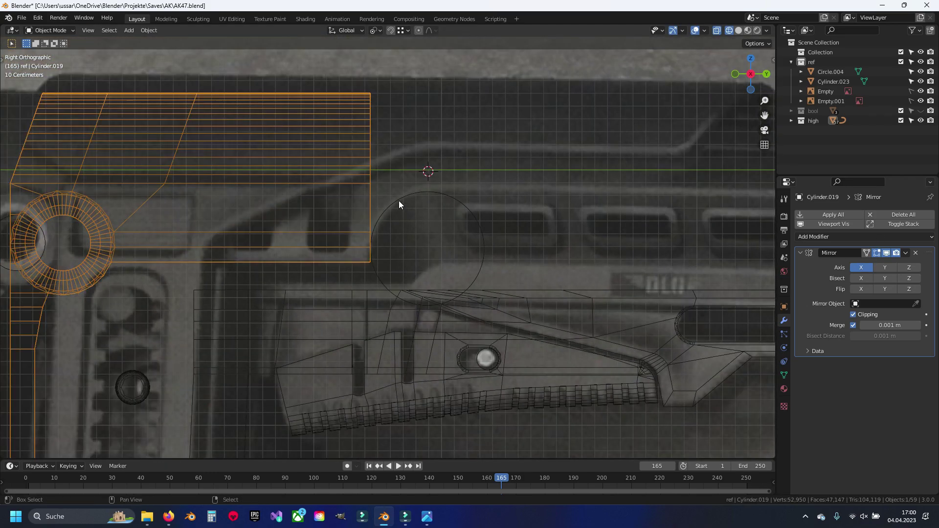
click(398, 201)
key(KP_Divide)
key(Tab)
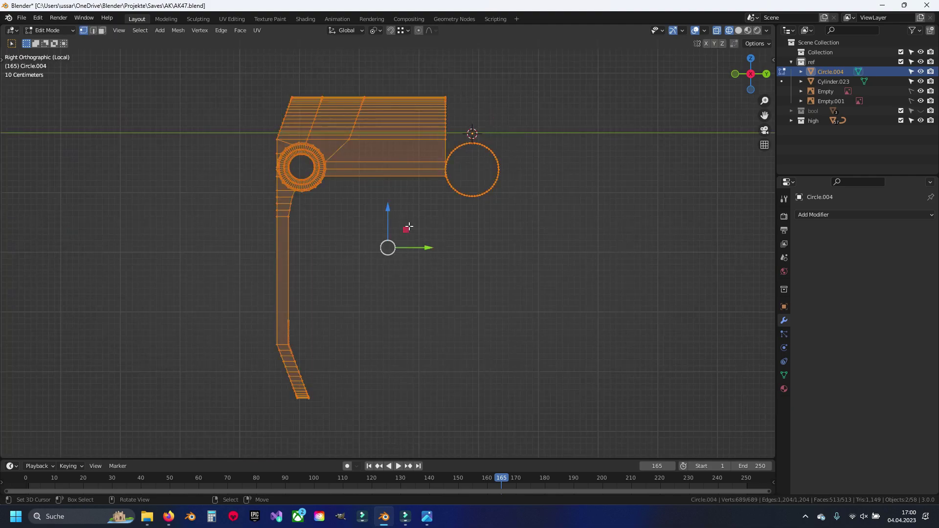
key(KP_Decimal)
scroll(541, 213, up, 6)
key(Tab)
scroll(371, 281, up, 3)
key(ctrl+s)
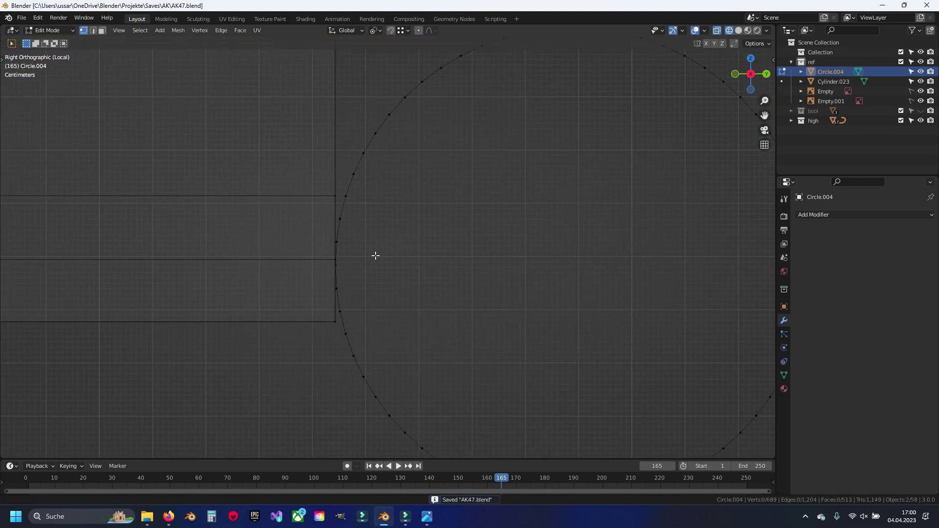
Step: Select the stock panel's outer edge loop and its upper rows of edges
click(304, 193)
key(Tab)
scroll(365, 227, down, 2)
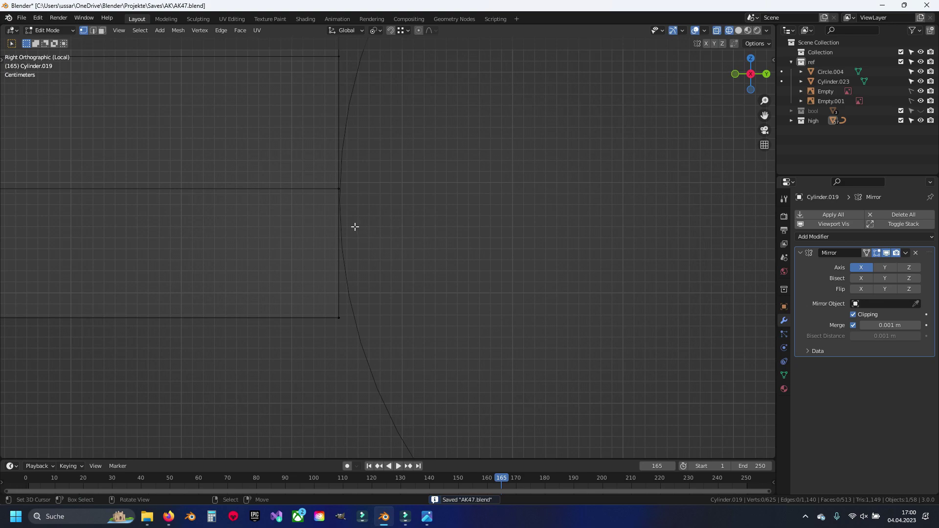
scroll(343, 235, up, 1)
alt+click(329, 193)
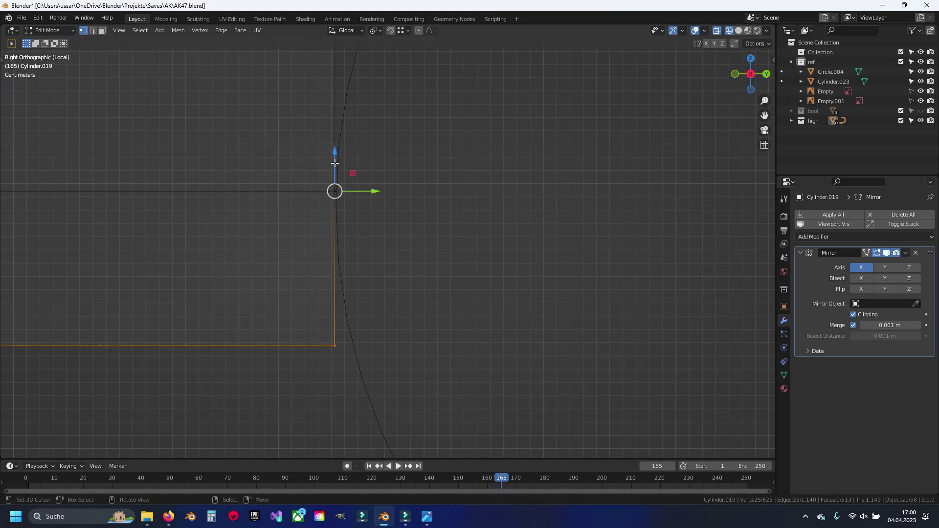
scroll(343, 161, down, 3)
scroll(374, 137, down, 3)
key(b)
drag(376, 136, 383, 194)
scroll(383, 194, up, 4)
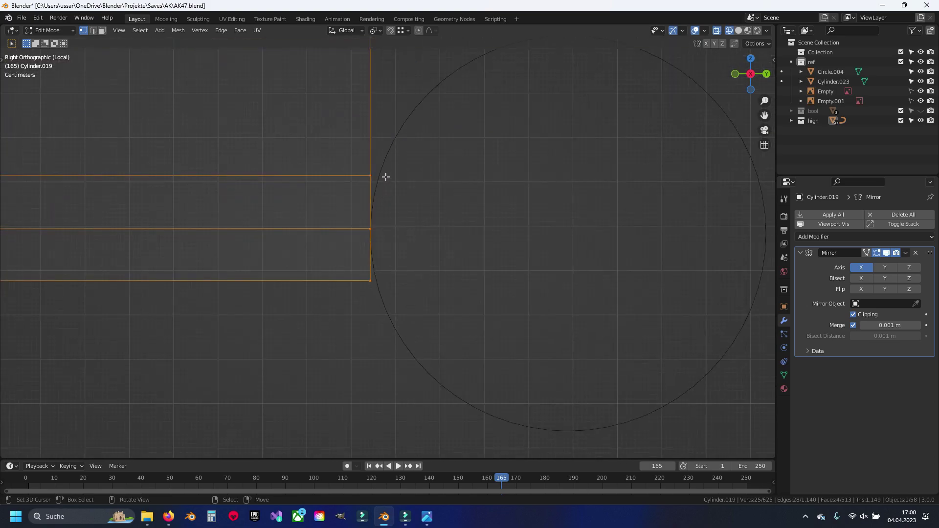
scroll(390, 203, up, 2)
scroll(377, 267, up, 2)
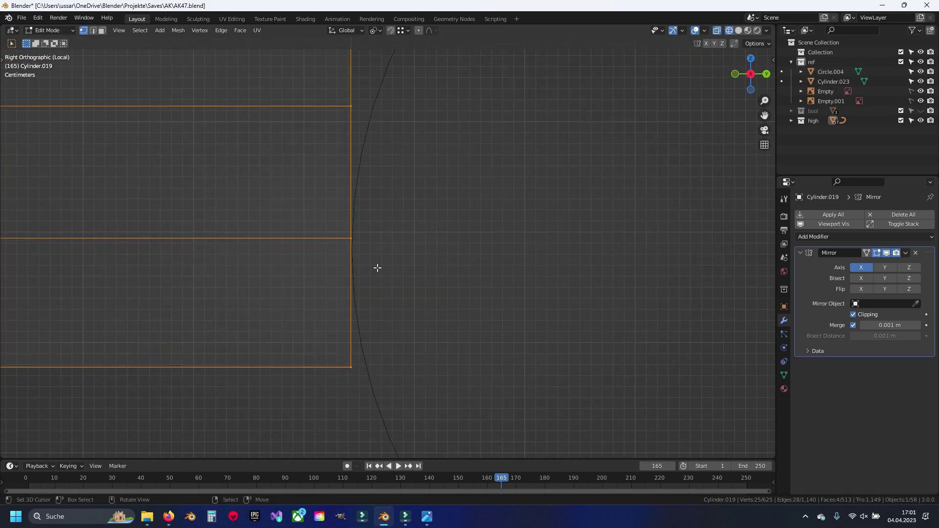
Step: Slide two circle vertices along Y onto the panel's vertical edge
key(alt+q)
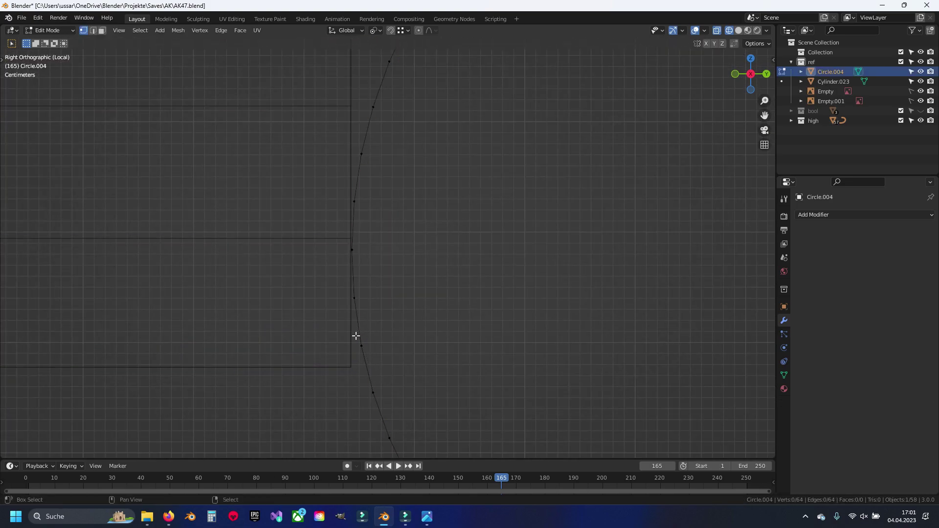
scroll(354, 299, up, 2)
key(g)
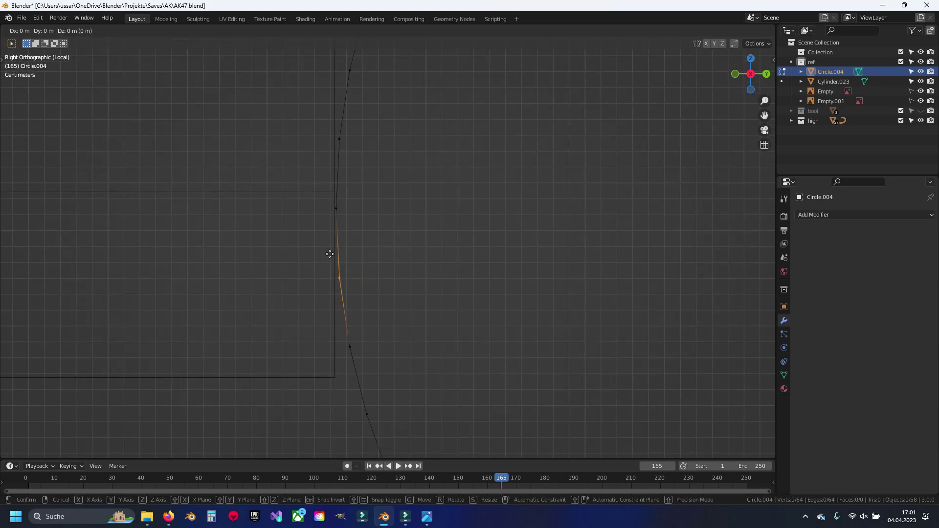
key(y)
click(337, 349)
click(350, 347)
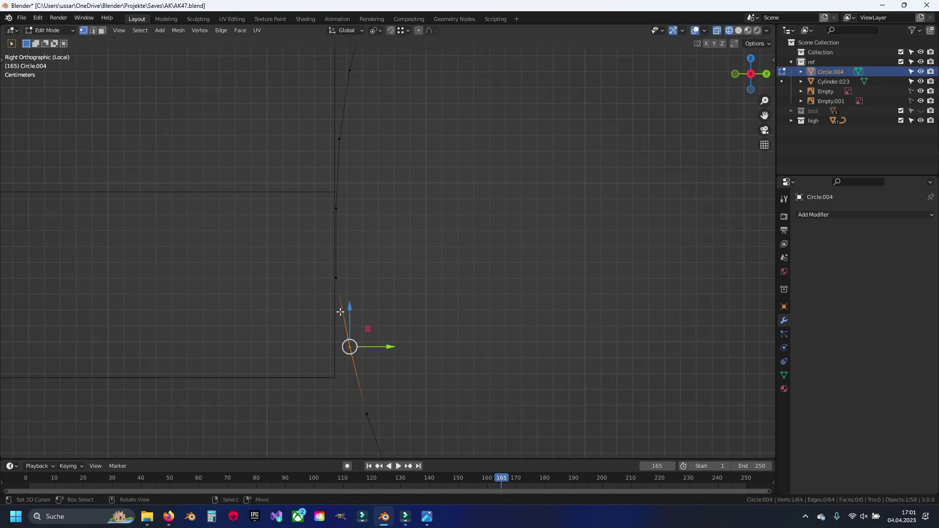
key(g)
key(y)
click(336, 277)
Step: Deselect the circle vertex and return to editing the stock panel
click(321, 368)
key(Tab)
click(307, 193)
key(Tab)
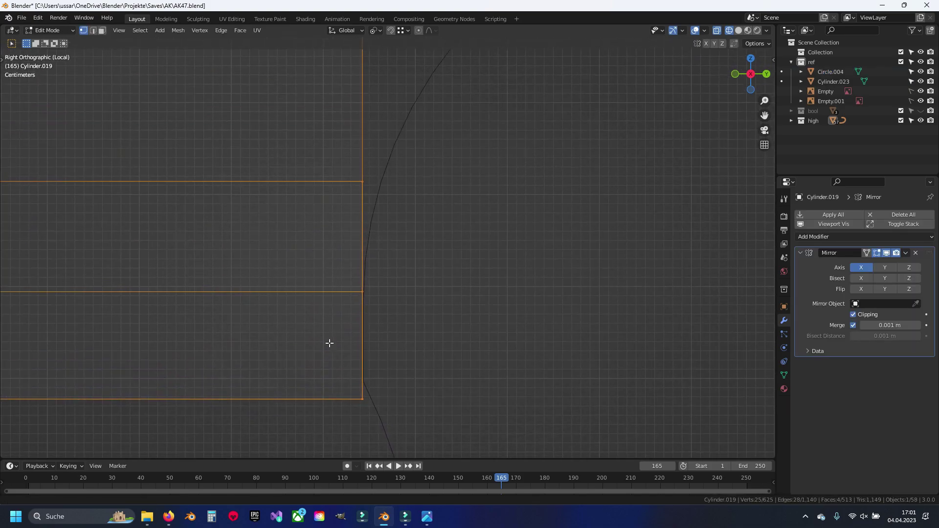
Step: Slide the top panel's corner vertices along Y toward the circle outline
key(KP_Divide)
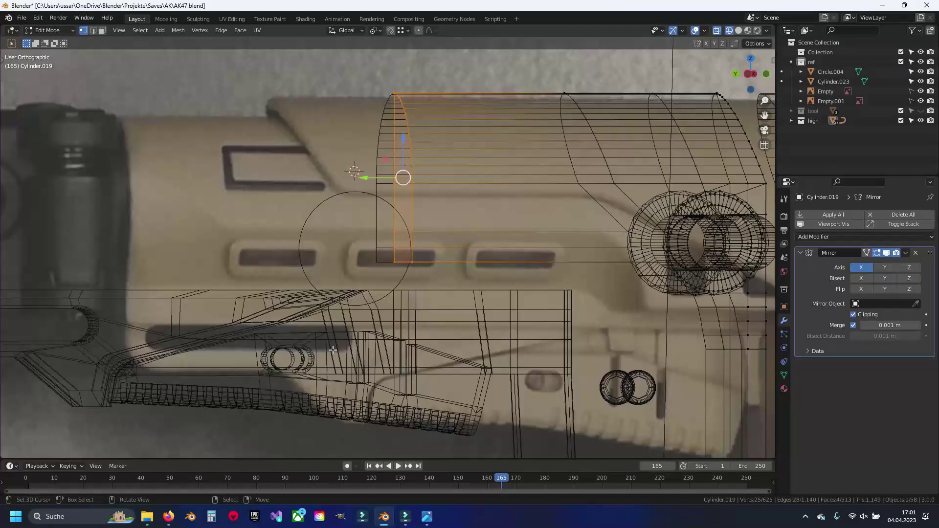
scroll(333, 350, up, 8)
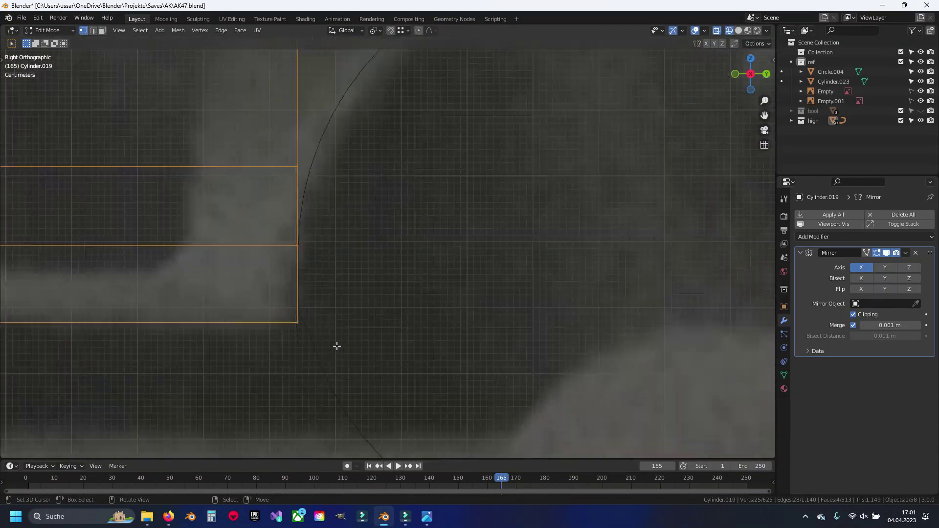
scroll(295, 294, up, 2)
mouse_move(251, 318)
mouse_down()
mouse_move(306, 356)
mouse_move(308, 337)
mouse_up()
mouse_move(267, 241)
mouse_down()
mouse_move(318, 270)
mouse_move(320, 251)
mouse_up()
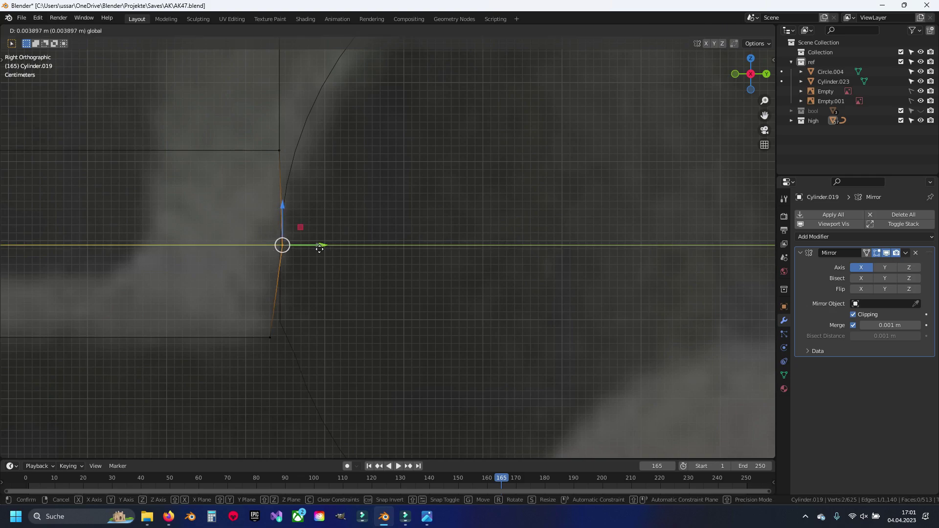
shift+middle_drag(301, 220, 330, 308)
click(307, 232)
mouse_move(351, 234)
mouse_down()
mouse_move(371, 240)
mouse_move(326, 234)
mouse_up()
Step: Add three loop cuts across the top panel
scroll(271, 201, down, 3)
scroll(303, 195, down, 2)
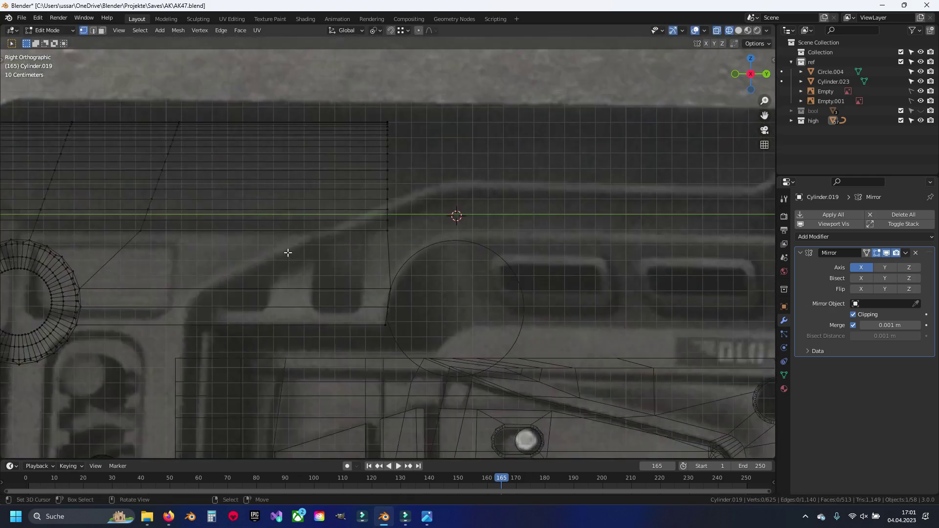
scroll(287, 252, down, 2)
scroll(513, 248, up, 2)
scroll(513, 247, up, 3)
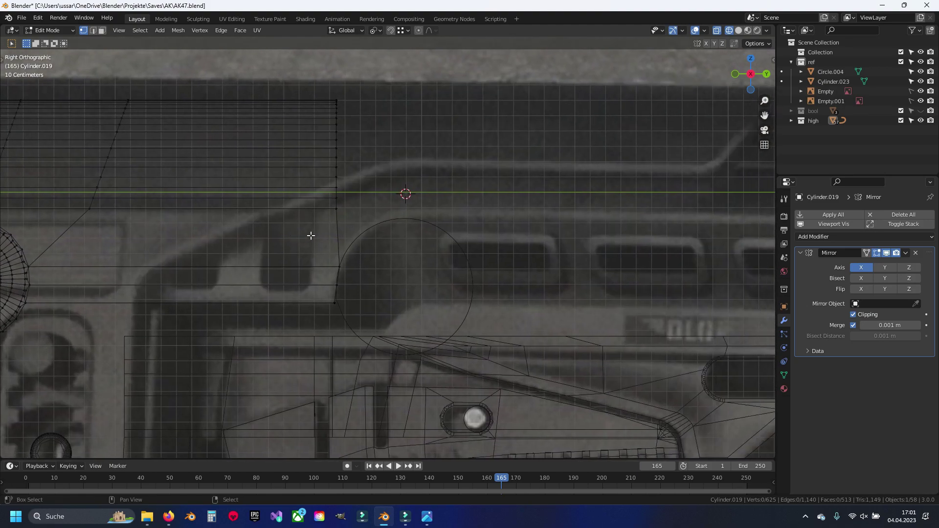
scroll(310, 235, up, 3)
scroll(243, 241, up, 1)
scroll(224, 235, up, 1)
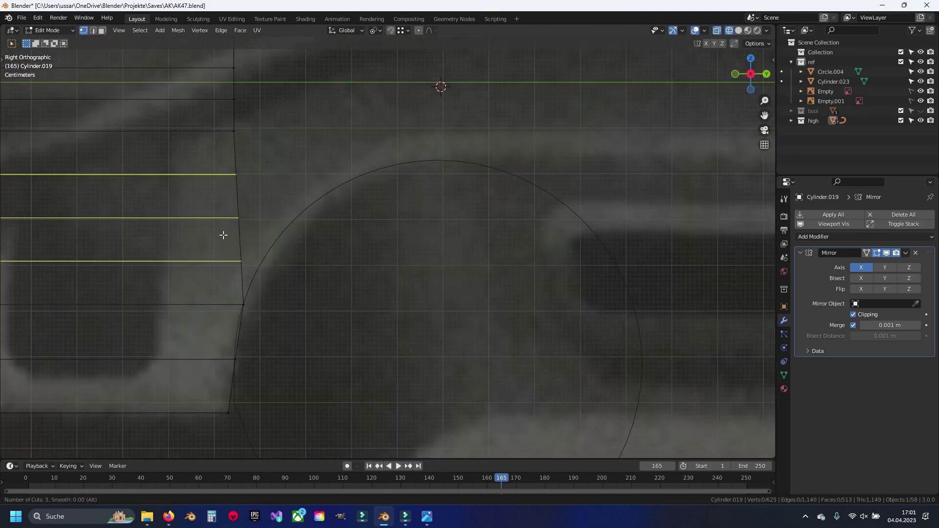
click(223, 235)
shift+middle_drag(253, 369, 379, 348)
key(alt+a)
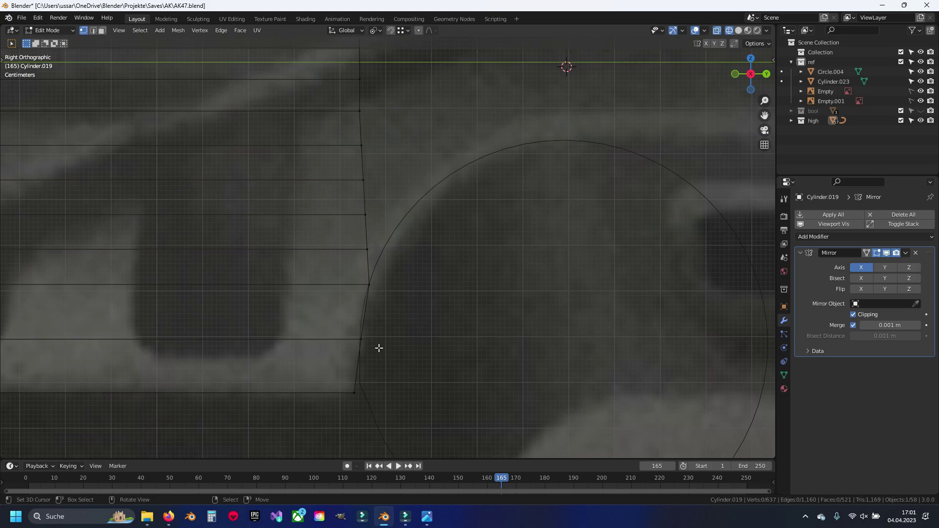
Step: Add an edge loop near the circle and move its edge along Y toward the circle
click(362, 317)
scroll(375, 364, up, 2)
click(348, 342)
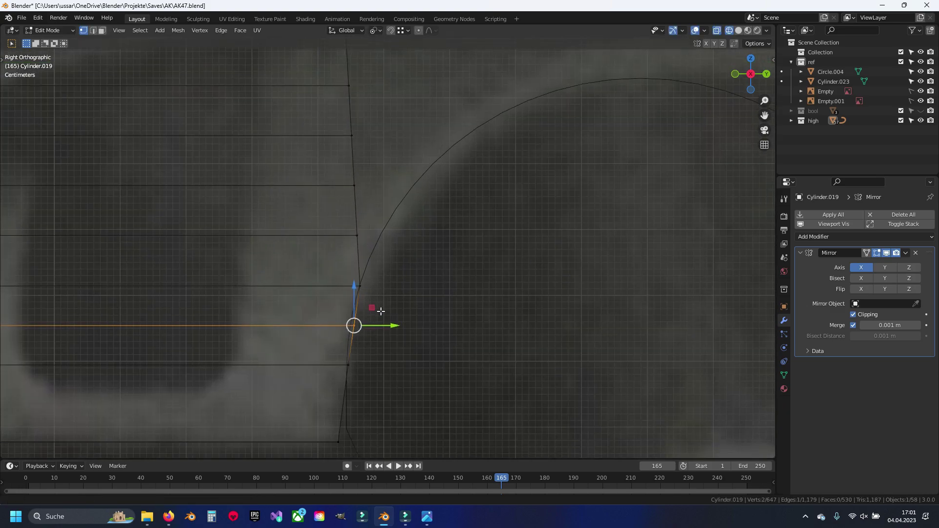
scroll(397, 331, up, 1)
drag(397, 332, 331, 334)
scroll(318, 327, down, 5)
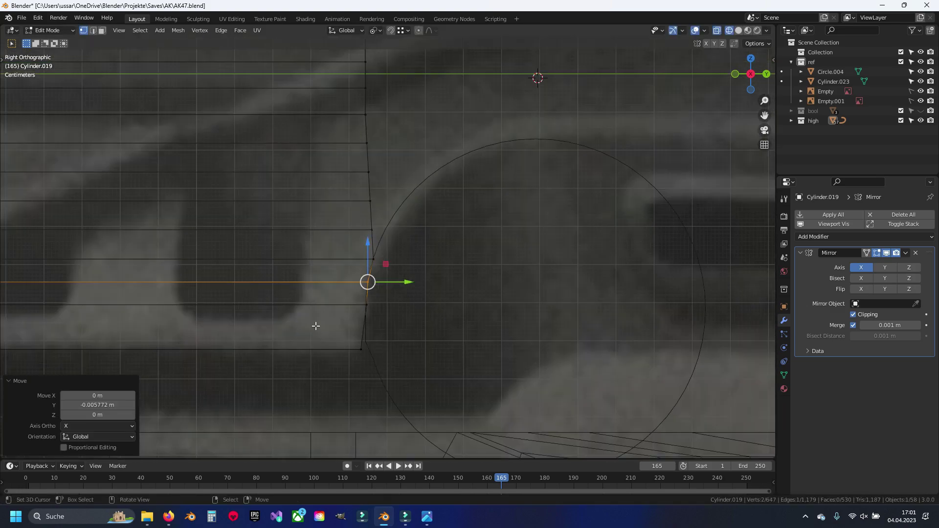
ctrl+scroll(437, 291, up, 3)
ctrl+scroll(514, 292, up, 3)
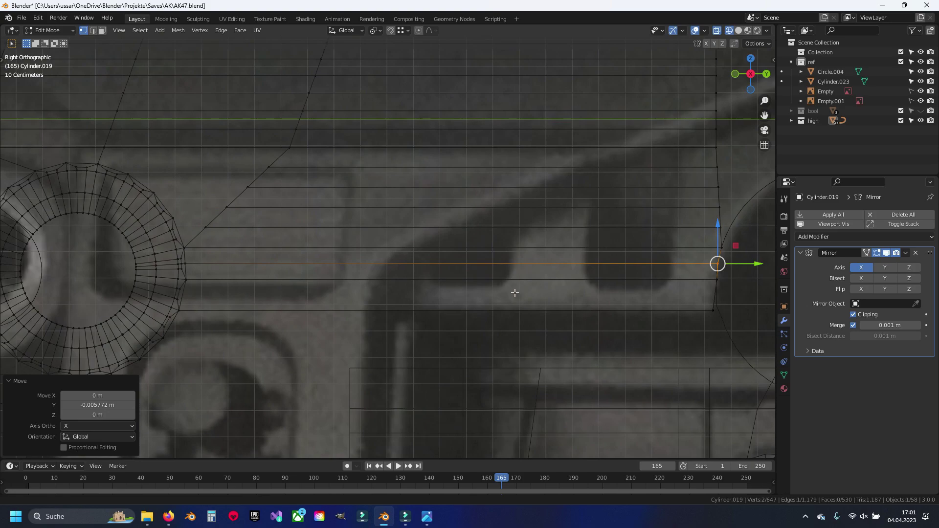
ctrl+scroll(514, 292, down, 3)
ctrl+scroll(580, 275, up, 3)
scroll(379, 279, up, 2)
scroll(321, 282, up, 3)
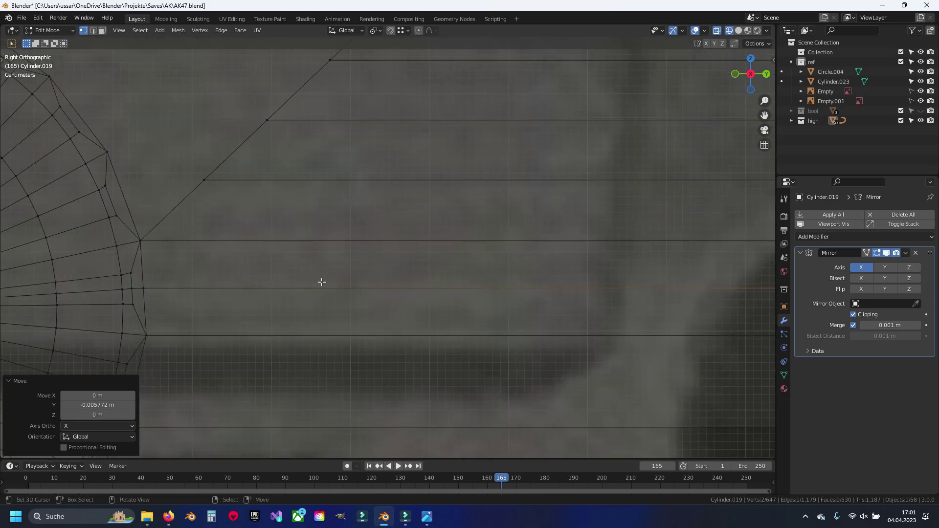
scroll(322, 282, down, 3)
Step: Dissolve the horizontal edge loop running across the panel
key(2)
alt+click(394, 267)
key(x)
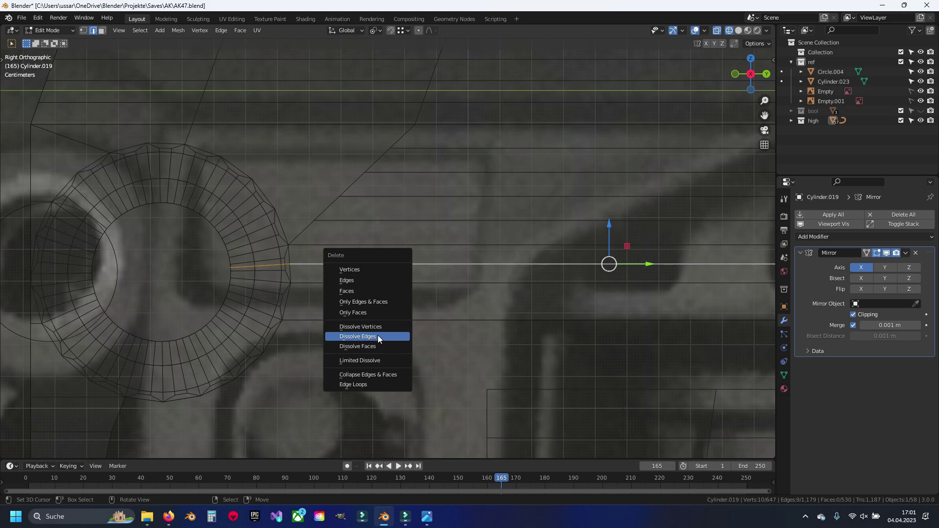
click(377, 336)
scroll(283, 293, up, 1)
key(3)
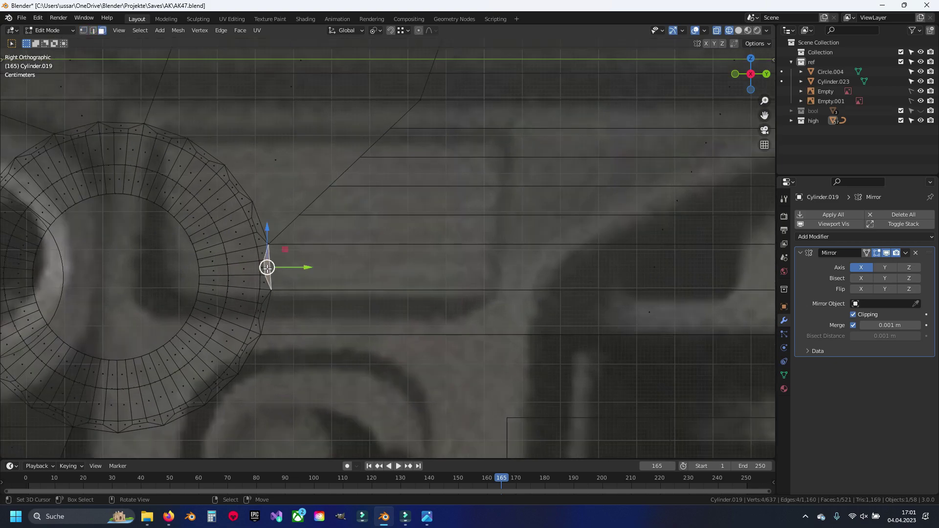
key(alt+a)
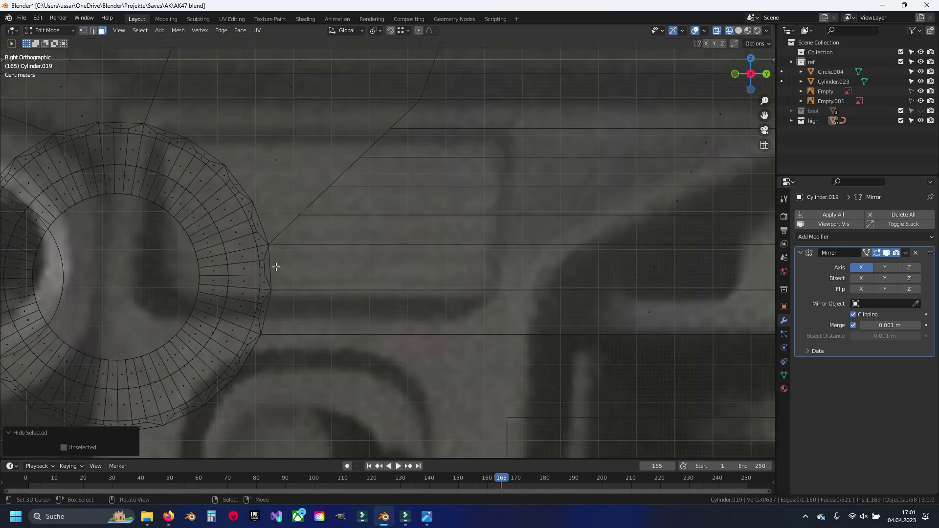
Step: Insert a new edge loop with Ctrl+R and slide it along the panel
key(1)
key(ctrl+r)
click(279, 267)
key(alt+a)
scroll(421, 268, down, 4)
scroll(422, 268, up, 5)
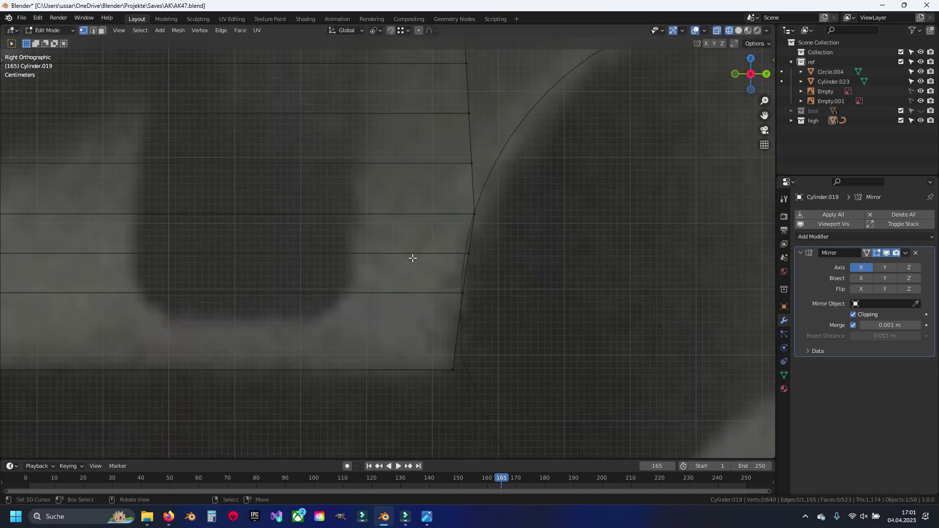
shift+middle_drag(411, 258, 384, 267)
key(g)
key(g)
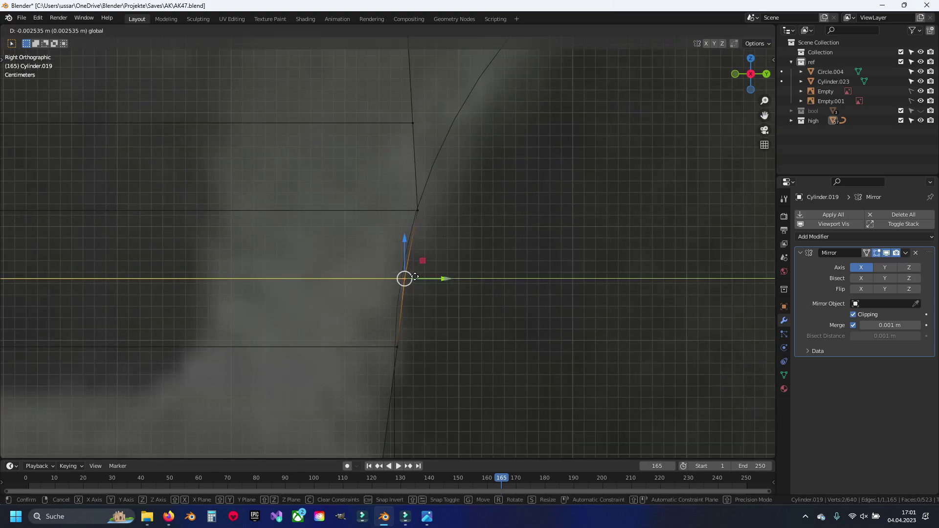
click(423, 204)
key(alt+a)
scroll(358, 229, up, 2)
Step: Move the top panel's corner vertex along Y toward the cutout's arc
click(358, 229)
key(g)
key(y)
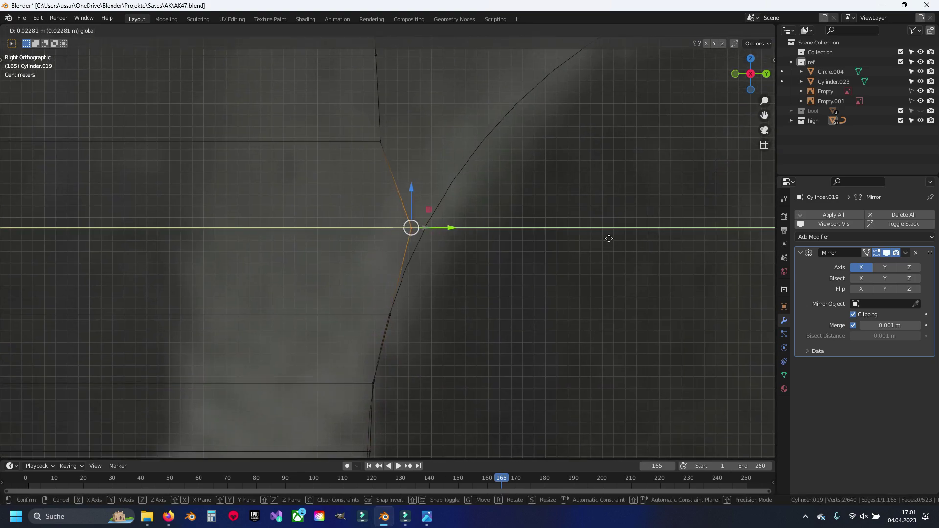
click(691, 242)
key(alt+a)
shift+middle_drag(366, 204, 243, 230)
click(300, 260)
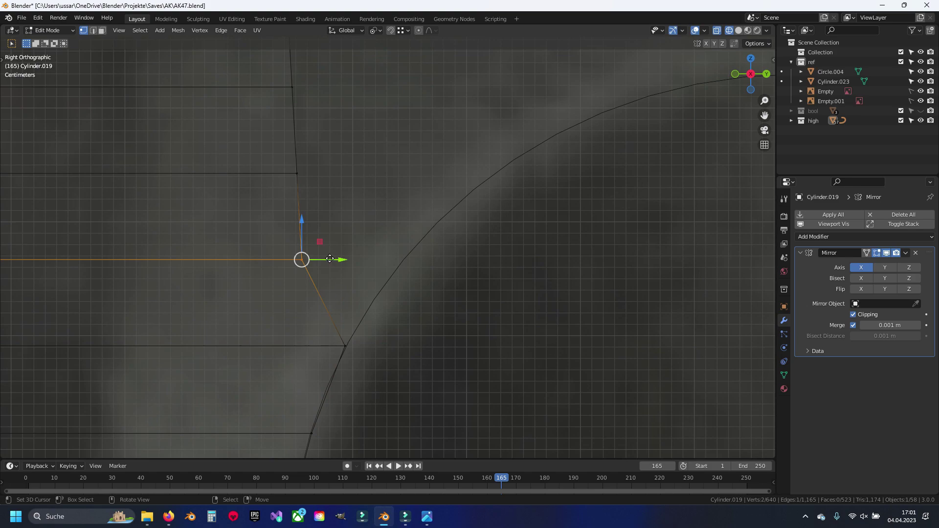
drag(333, 264, 420, 267)
right_click(474, 273)
shift+middle_drag(474, 272, 457, 302)
Step: Refine the corner vertex with repeated Y-axis moves until it sits on the circle's arc
key(g)
key(y)
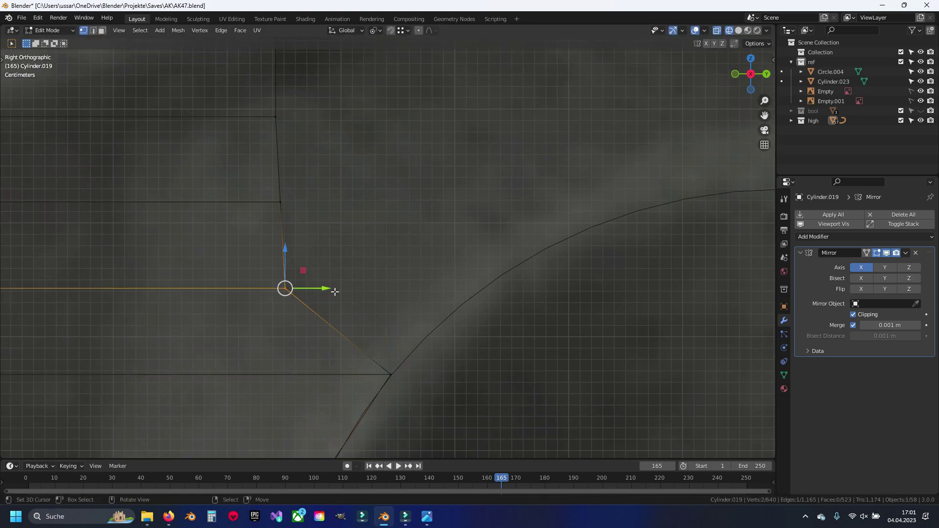
click(521, 302)
shift+middle_drag(521, 302, 277, 285)
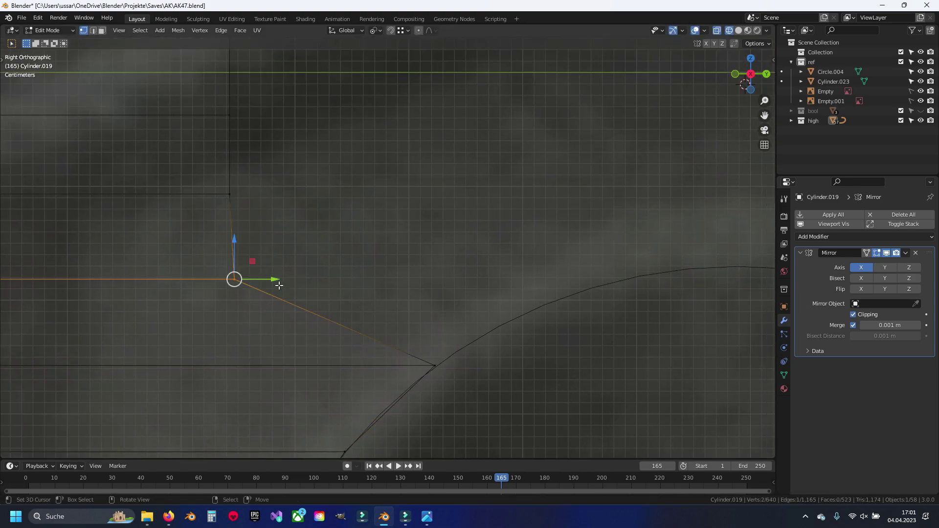
key(g)
key(y)
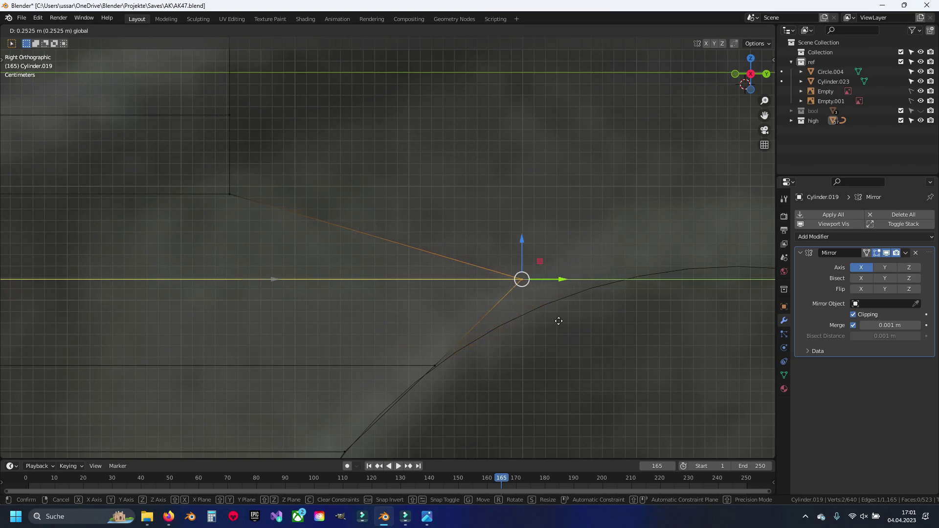
click(536, 323)
shift+middle_drag(535, 323, 483, 316)
key(g)
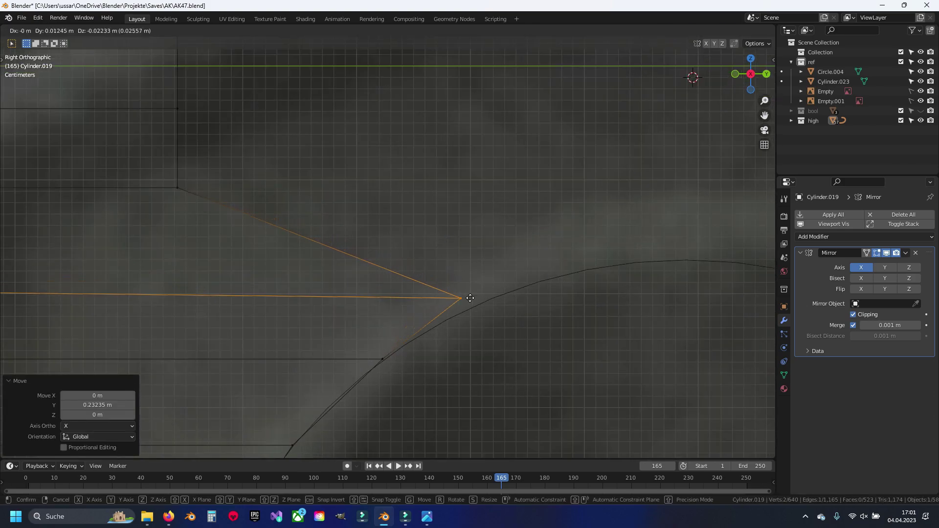
click(428, 315)
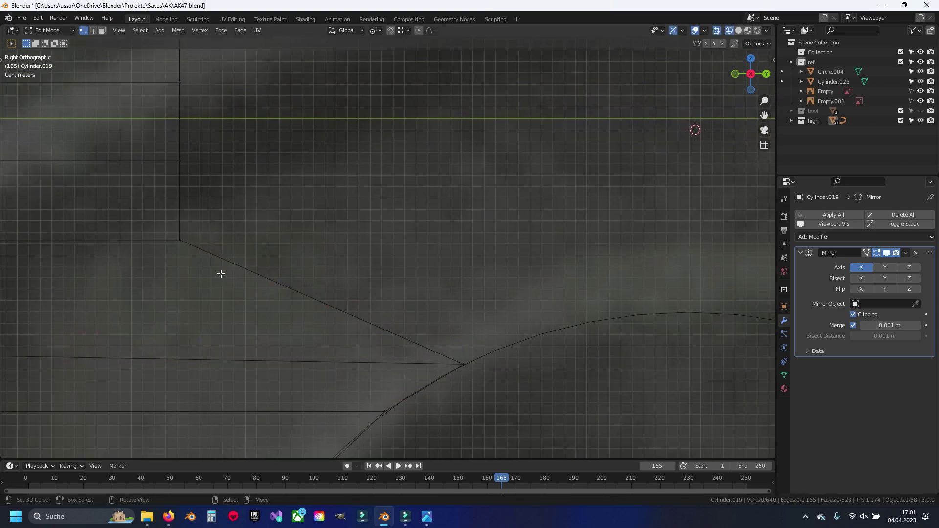
key(g)
click(632, 356)
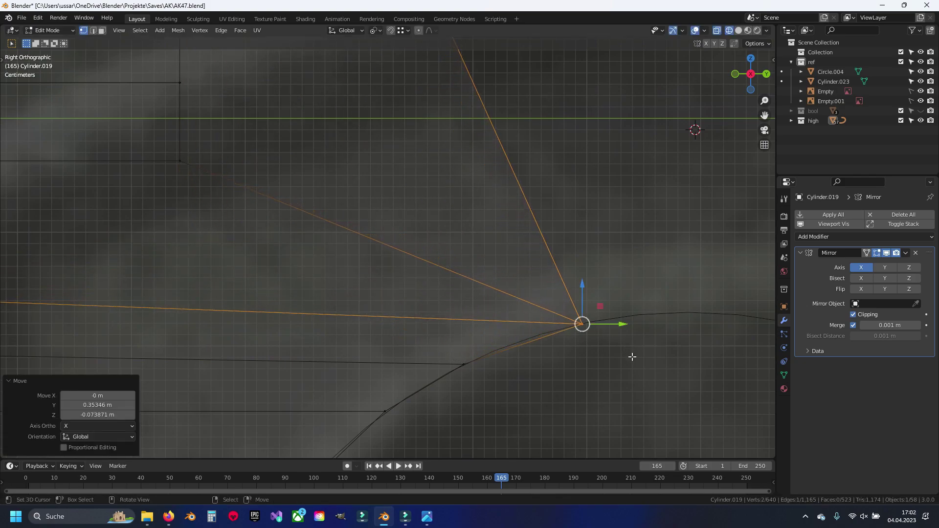
scroll(628, 356, down, 3)
Step: Shift the panel's end vertex column rearward along the stock
scroll(497, 289, down, 2)
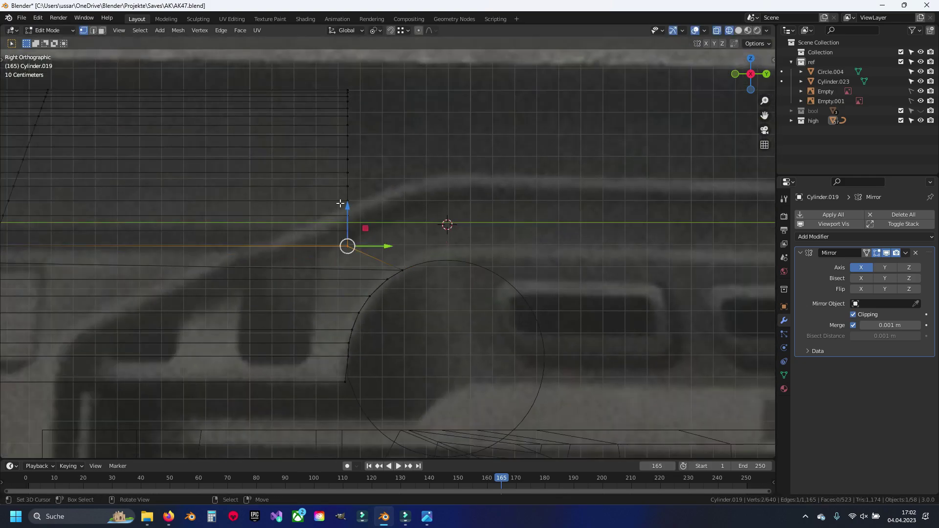
drag(318, 204, 377, 69)
drag(386, 168, 441, 173)
scroll(440, 173, up, 2)
scroll(440, 173, up, 2)
key(g)
click(396, 399)
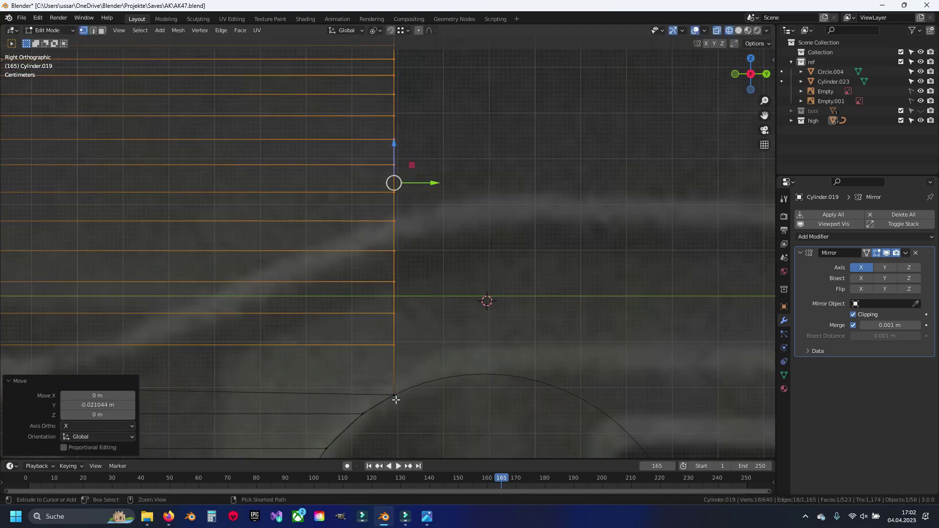
key(alt+a)
Step: Extrude the end edge column rearward into a new panel section
mouse_move(474, 204)
middle_down()
mouse_move(358, 298)
mouse_move(478, 274)
mouse_move(307, 248)
middle_up()
scroll(445, 280, up, 4)
scroll(444, 280, up, 2)
scroll(307, 248, down, 3)
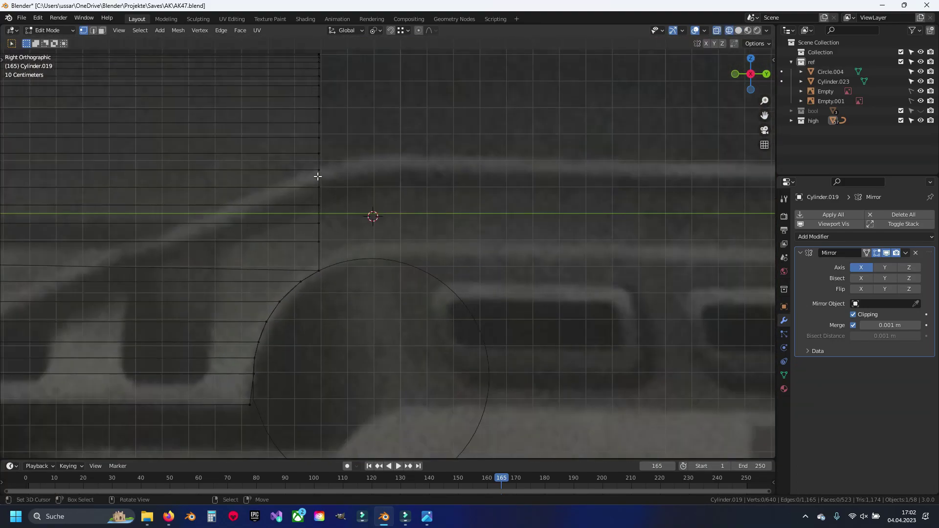
drag(309, 82, 391, 321)
scroll(386, 319, up, 2)
key(e)
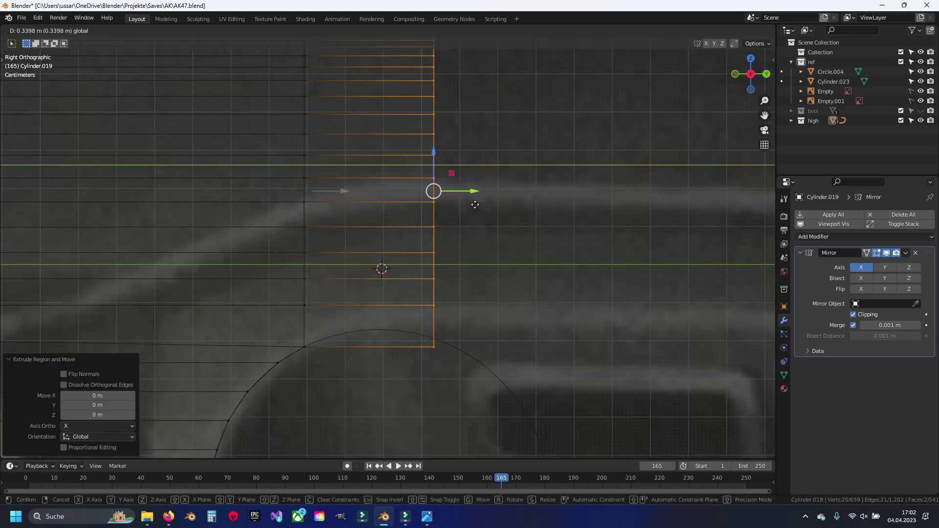
click(475, 204)
Step: Pull the extruded edges back toward the circle and adjust an edge's height
shift+middle_drag(469, 337, 455, 222)
scroll(448, 321, up, 2)
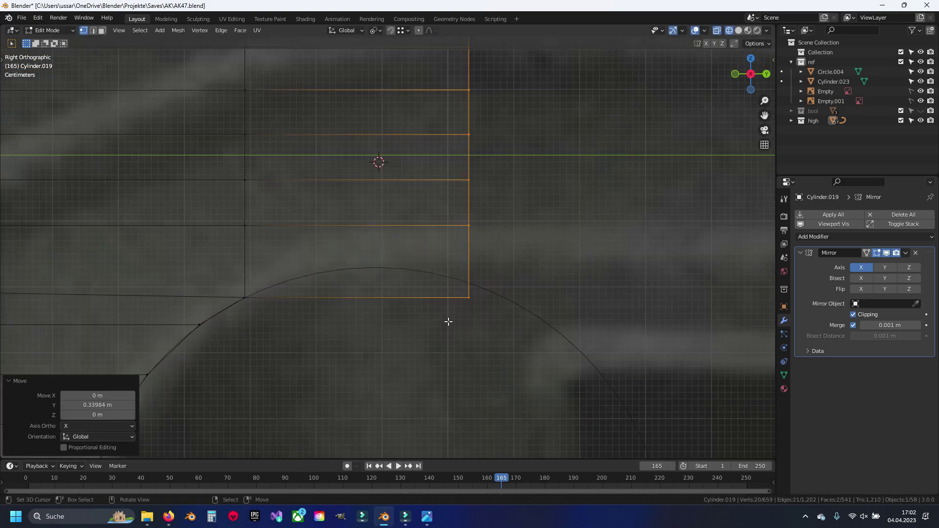
scroll(444, 290, down, 4)
drag(440, 143, 380, 162)
scroll(379, 173, up, 2)
click(303, 281)
drag(329, 251, 329, 224)
scroll(340, 116, down, 3)
Step: Extrude another section from the end edge column and adjust its height
drag(362, 72, 399, 318)
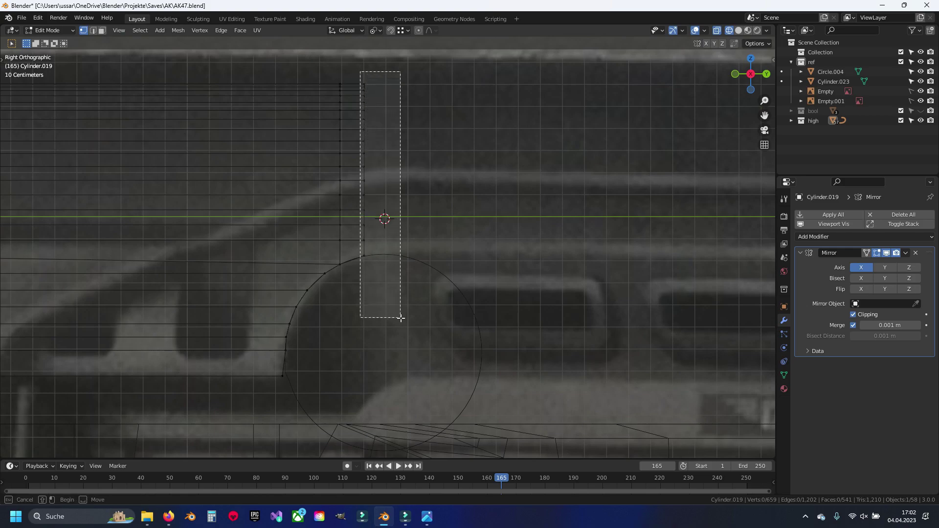
scroll(375, 243, up, 2)
scroll(360, 161, up, 3)
key(e)
right_click(360, 162)
drag(362, 139, 408, 140)
drag(359, 308, 375, 328)
drag(369, 292, 376, 246)
scroll(375, 246, down, 3)
Step: Extrude a long final section from the end column and stretch it along the stock
drag(365, 58, 435, 354)
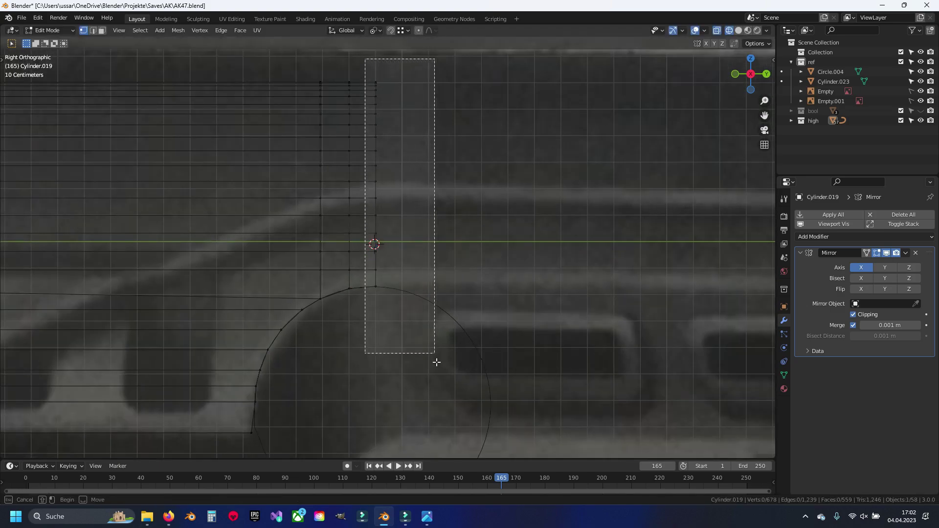
scroll(426, 293, down, 3)
shift+middle_drag(425, 294, 334, 318)
key(e)
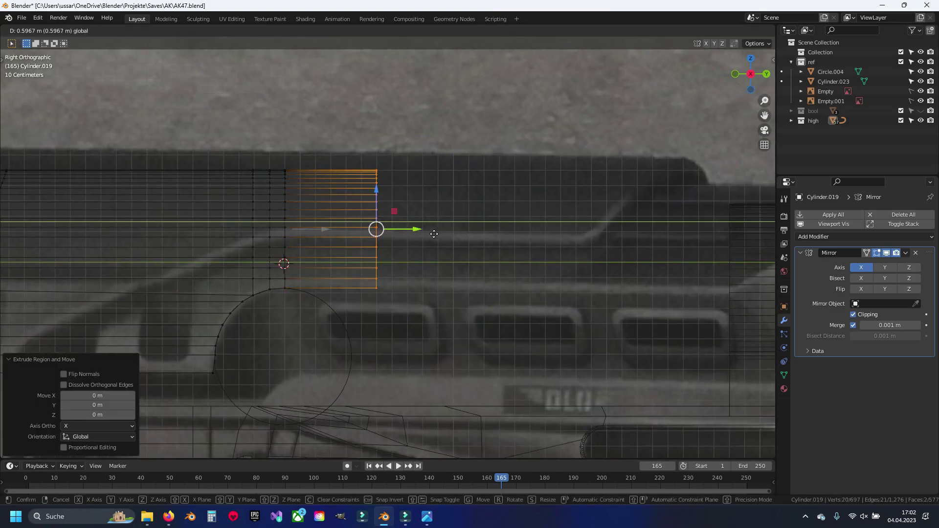
click(744, 248)
mouse_move(744, 248)
shift+middle_down()
mouse_move(385, 278)
mouse_move(468, 265)
shift+middle_up()
drag(470, 249, 614, 260)
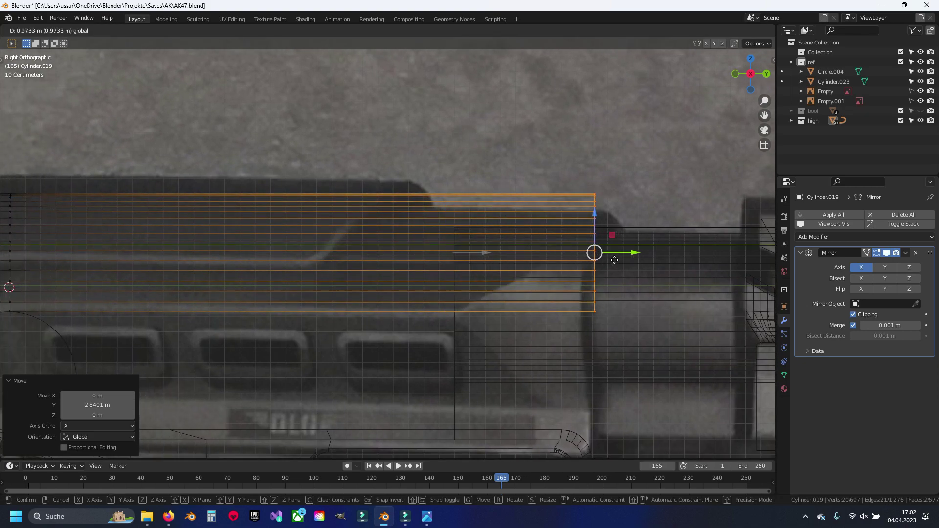
click(608, 261)
scroll(608, 262, down, 3)
Step: Return to Object Mode and view the stock from the side in see-through wireframe
key(Tab)
mouse_move(369, 341)
middle_down()
mouse_move(492, 313)
mouse_move(450, 277)
mouse_move(392, 303)
mouse_move(415, 323)
mouse_move(423, 360)
mouse_move(385, 193)
middle_up()
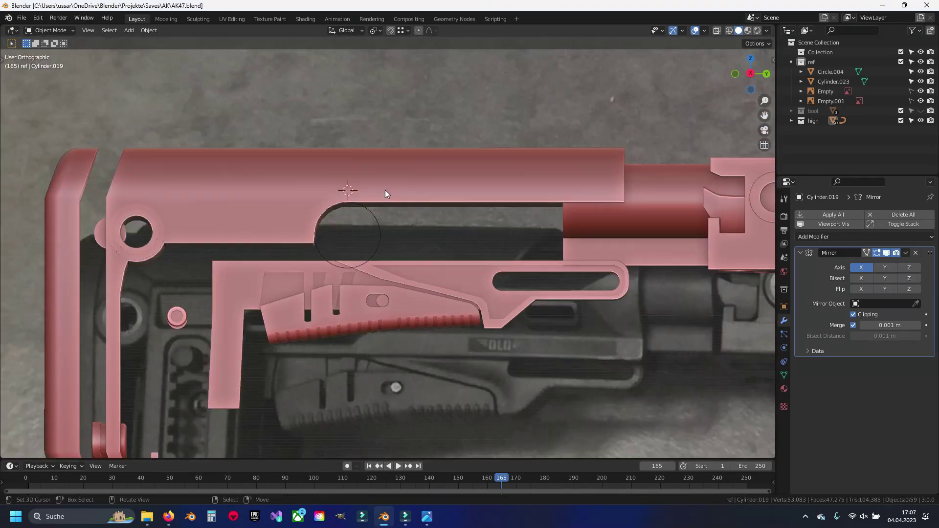
key(KP_3)
key(shift+z)
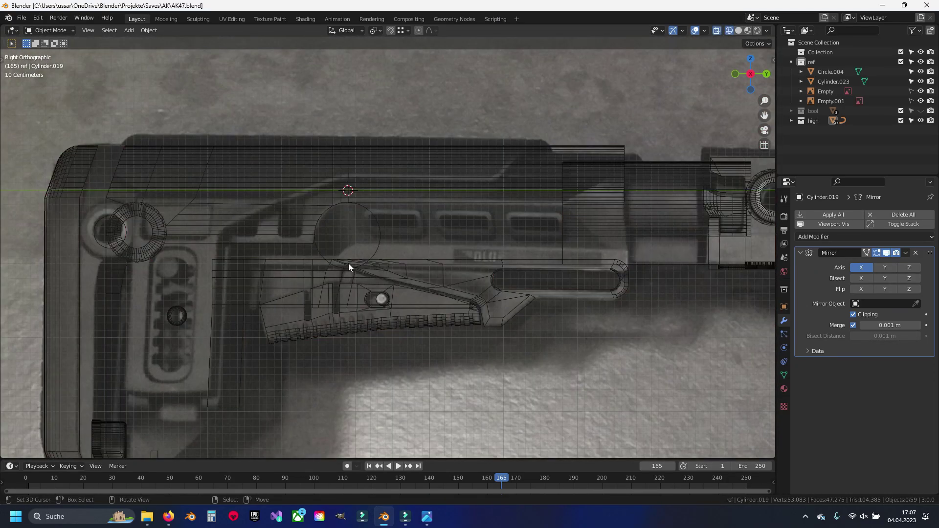
Step: Select the stock in Edit Mode, save the file, and frame a vertex on the panel wall
click(437, 159)
scroll(414, 172, up, 2)
scroll(460, 128, up, 2)
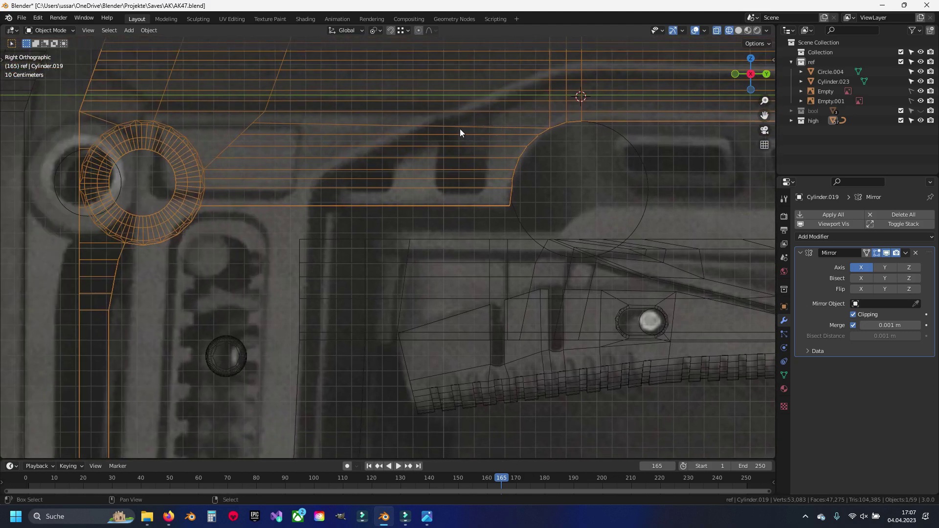
key(KP_8)
key(shift+z)
key(Tab)
click(637, 203)
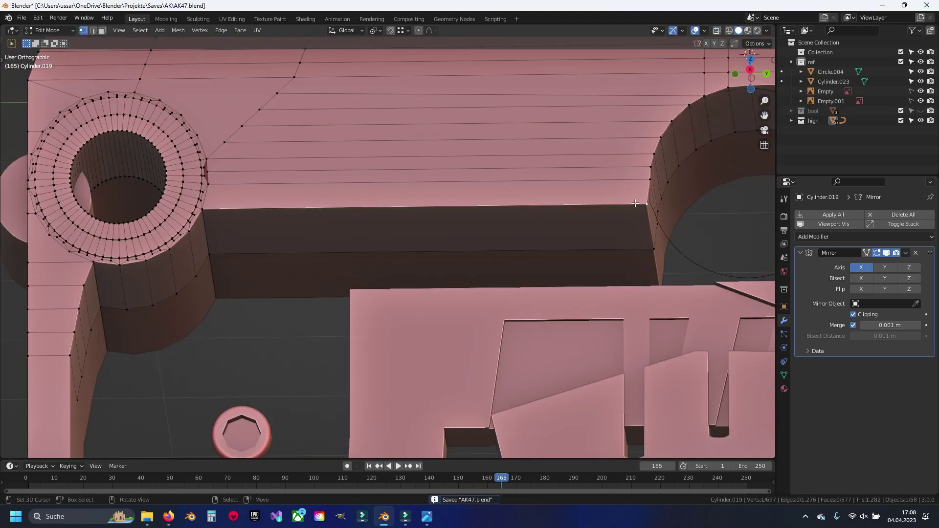
key(ctrl+s)
key(KP_Decimal)
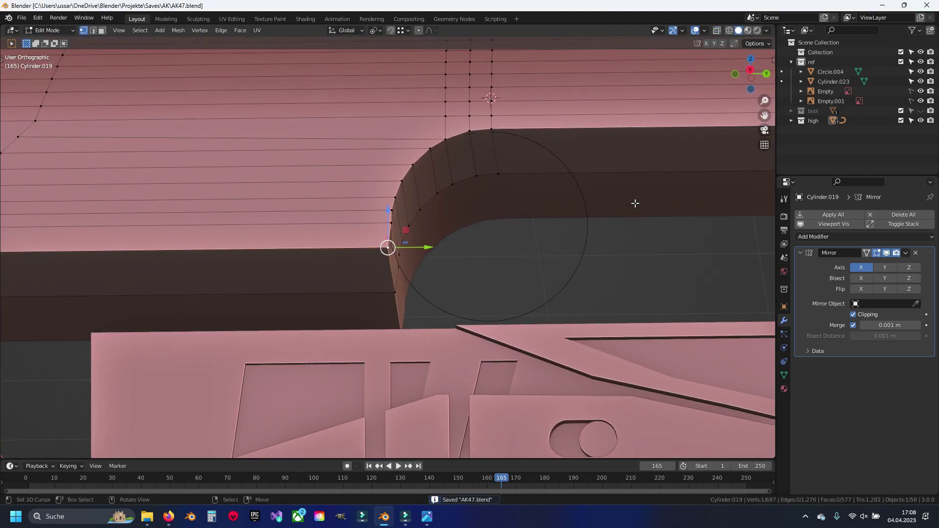
shift+middle_drag(304, 245, 500, 220)
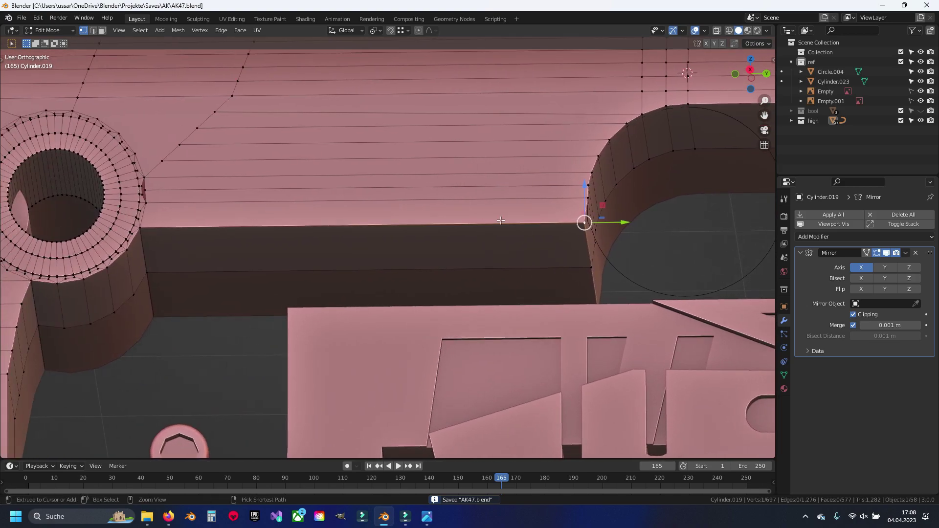
Step: Add a loop cut along the panel wall and select the new face strip
click(586, 244)
key(3)
click(419, 251)
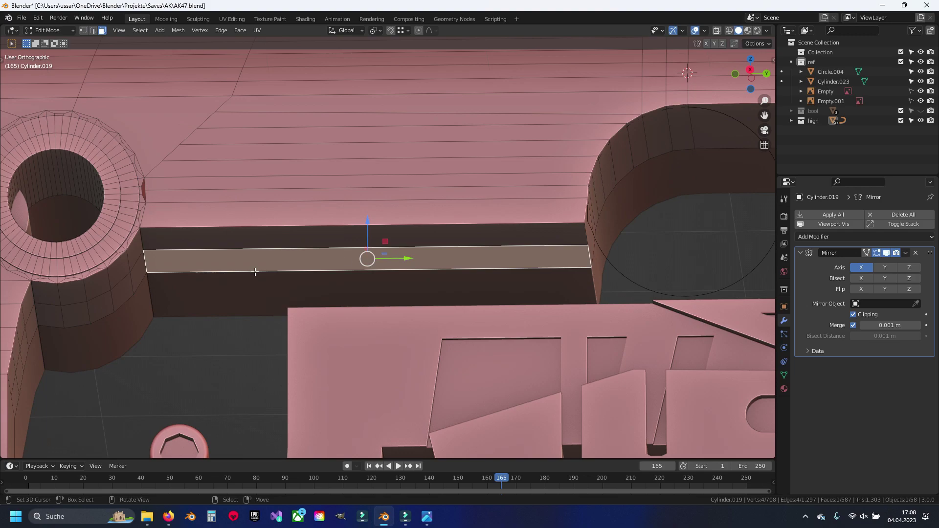
scroll(254, 272, down, 4)
key(Tab)
scroll(349, 271, up, 2)
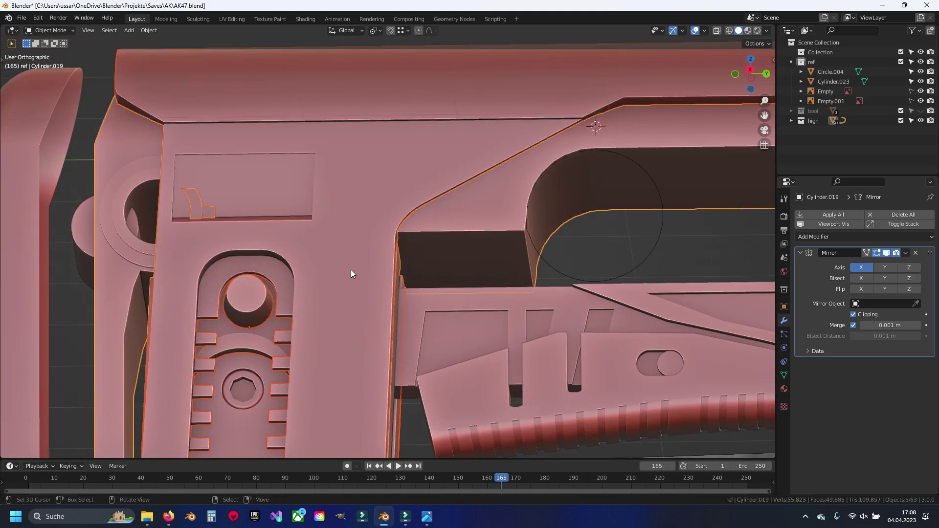
scroll(351, 268, up, 3)
key(Tab)
scroll(342, 240, up, 3)
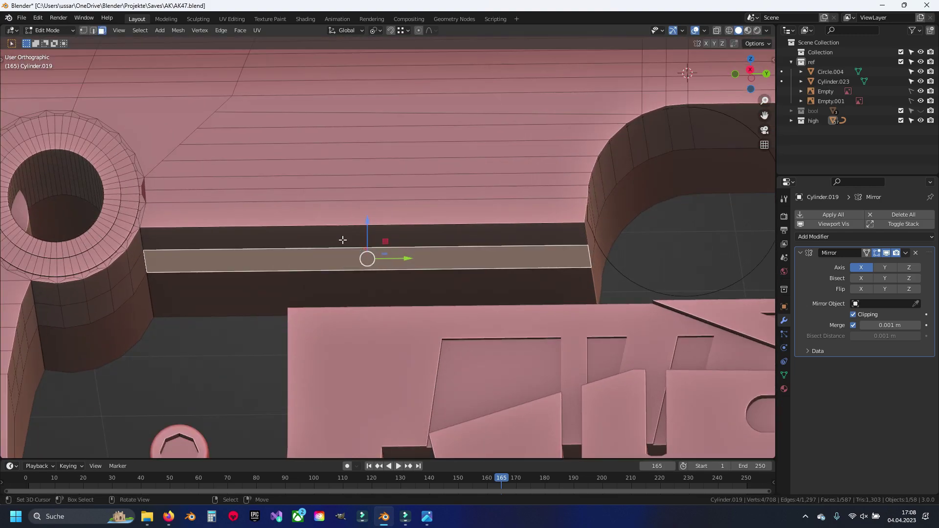
Step: With X-ray on in side view, lower the strip's bottom edge to match the reference
drag(373, 221, 369, 235)
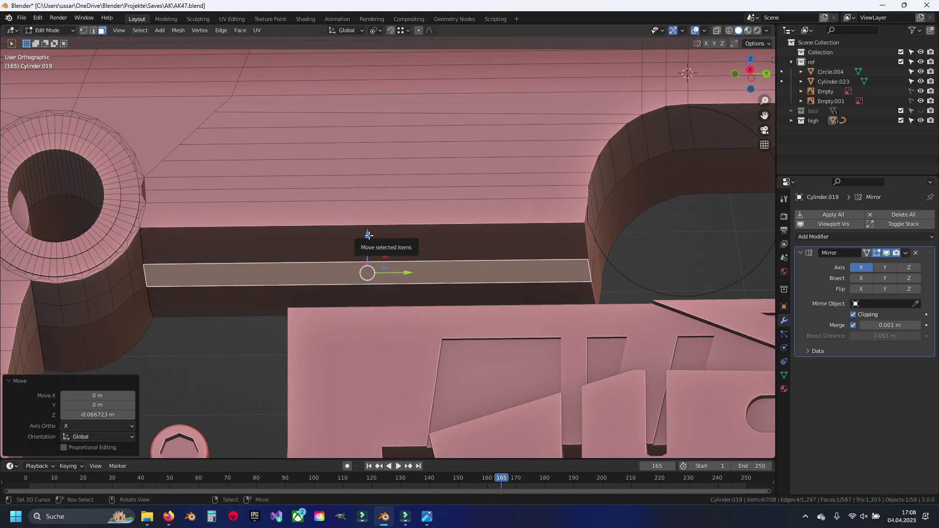
key(KP_3)
scroll(368, 235, up, 1)
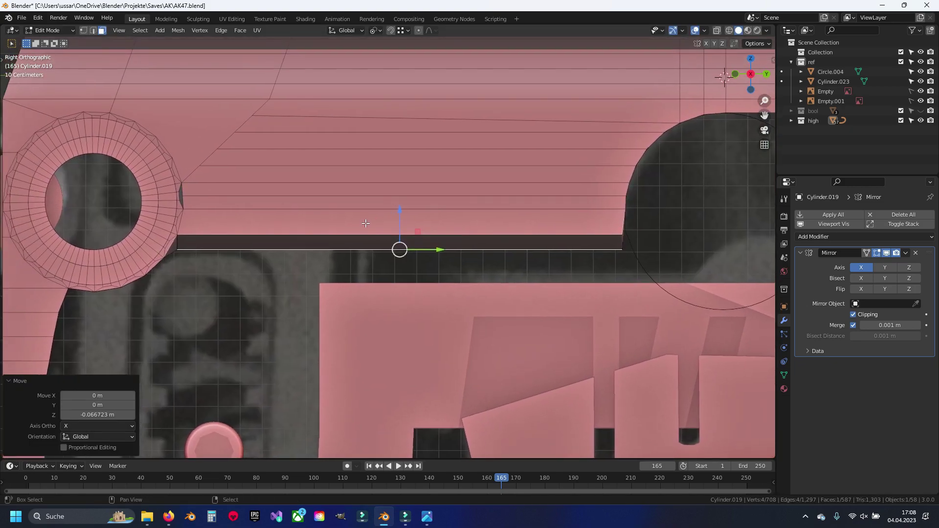
click(402, 213)
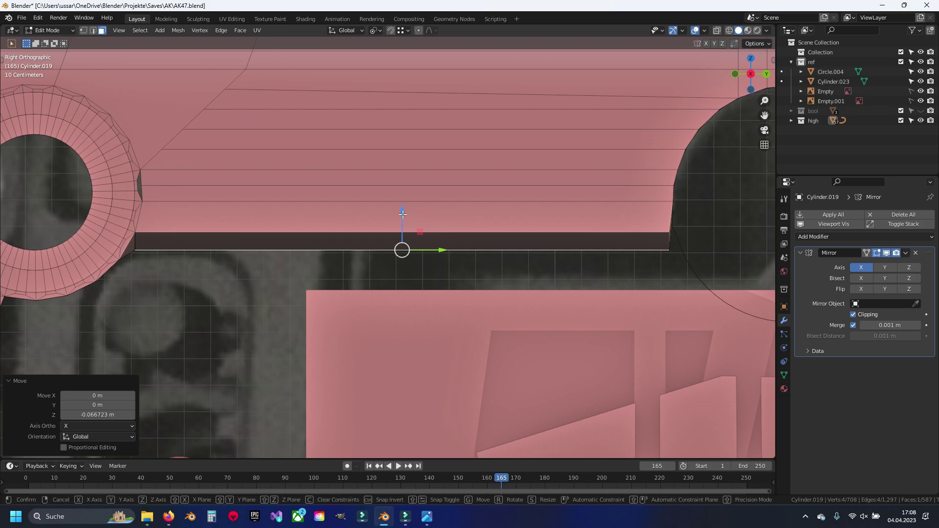
scroll(391, 234, down, 3)
key(alt+z)
mouse_move(450, 230)
shift+middle_down()
mouse_move(282, 227)
mouse_move(368, 222)
shift+middle_up()
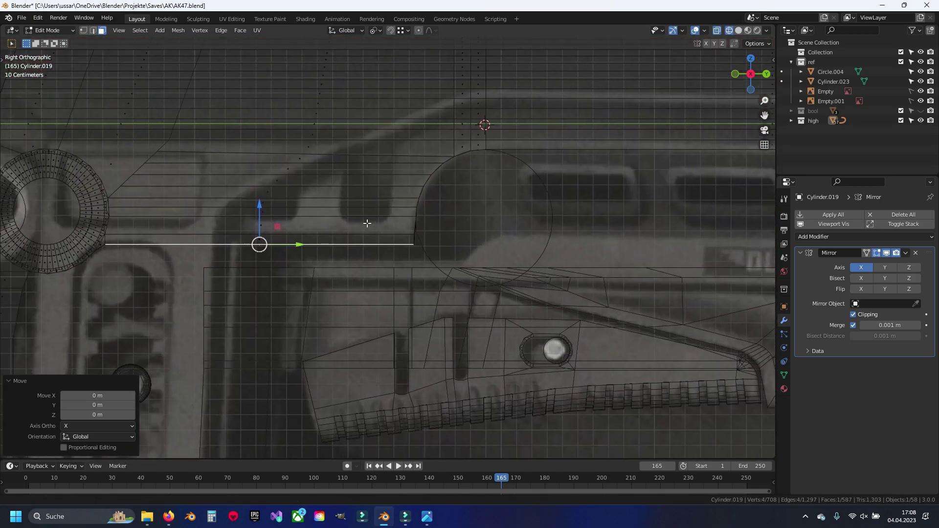
scroll(375, 222, up, 2)
drag(241, 208, 240, 226)
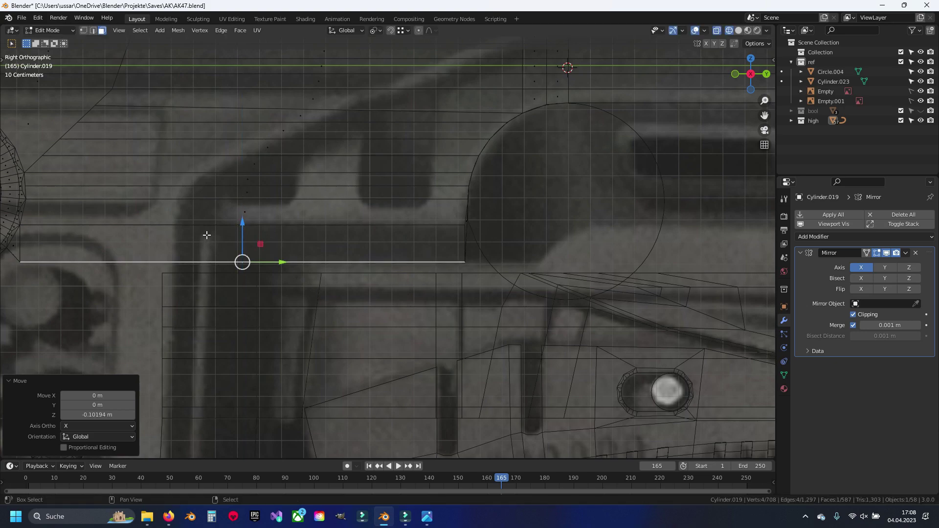
mouse_move(205, 236)
shift+middle_down()
mouse_move(419, 235)
mouse_move(288, 241)
shift+middle_up()
scroll(336, 255, up, 3)
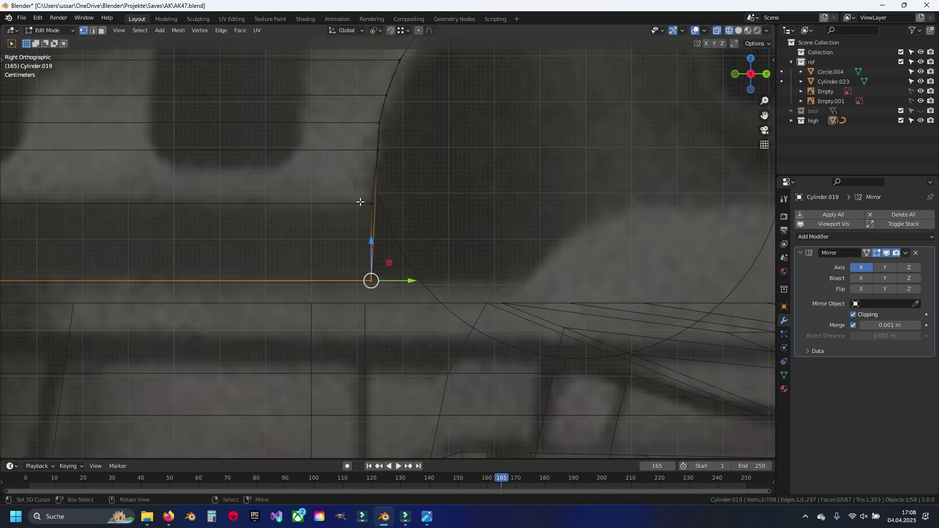
Step: Slide the panel edge along Y and select the corner vertex by the arch
key(g)
key(y)
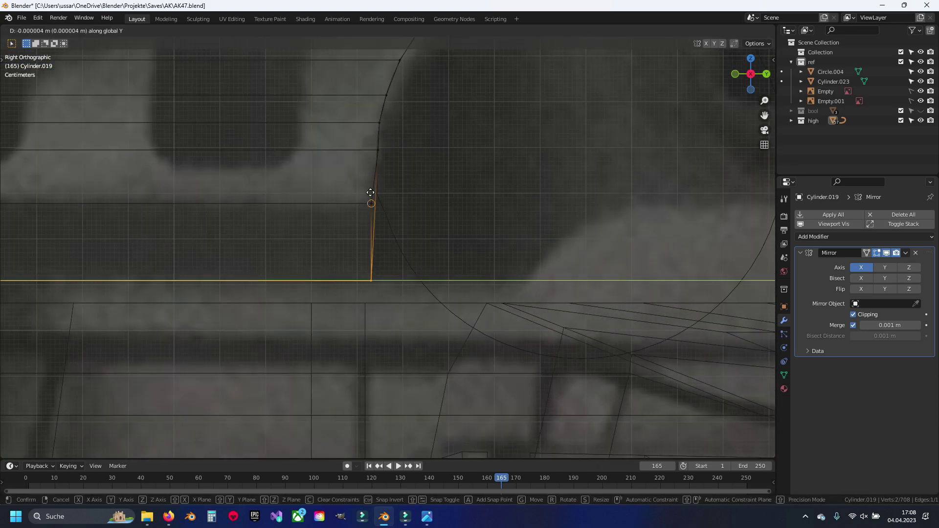
click(380, 149)
click(357, 188)
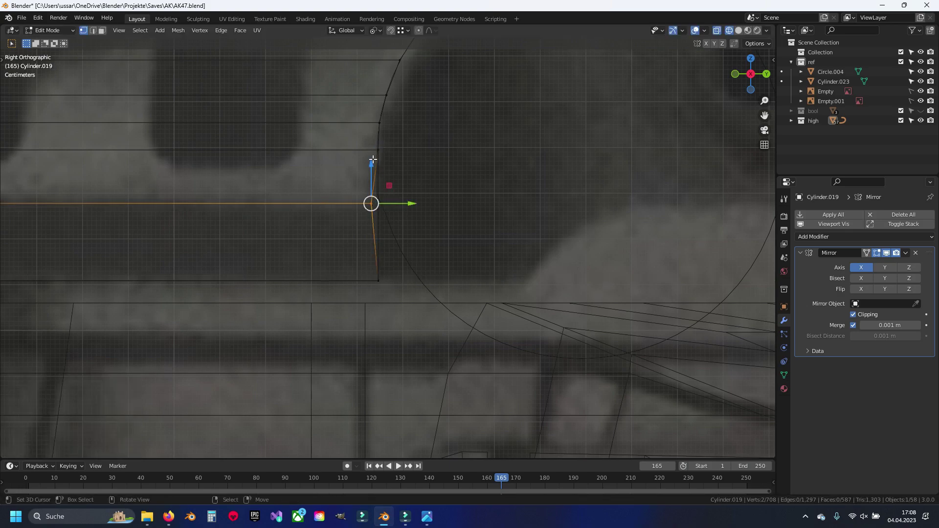
key(shift+z)
middle_drag(372, 160, 355, 210)
middle_drag(443, 212, 438, 207)
Step: Delete the misshapen end face and fill the gap with a new face
key(3)
click(438, 207)
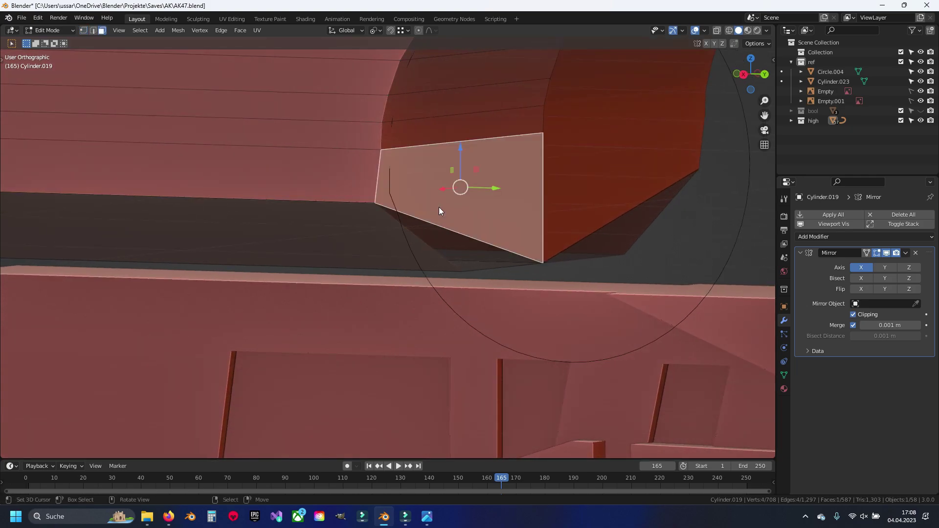
key(x)
click(422, 162)
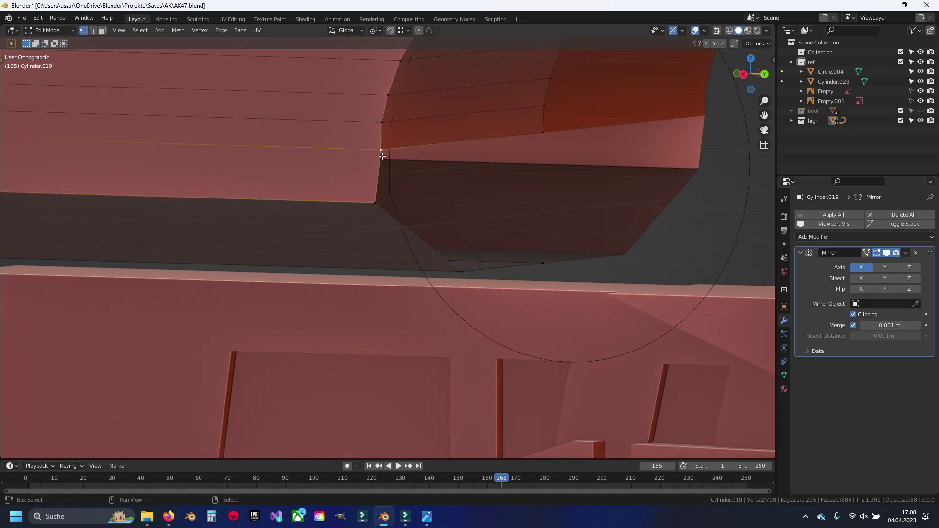
key(e)
click(382, 214)
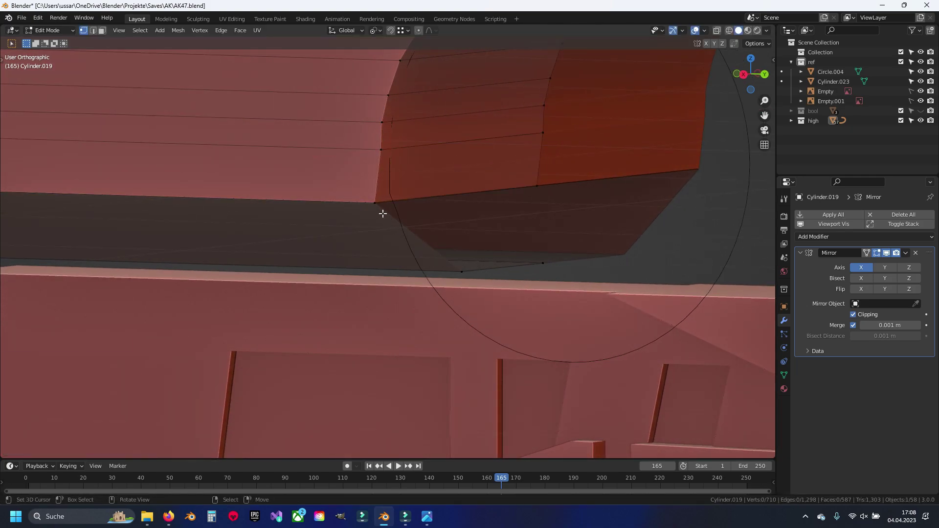
shift+click(543, 263)
key(f)
key(alt+a)
Step: Slide the edge at the arch corner slightly along the stock
mouse_move(461, 268)
middle_down()
mouse_move(436, 247)
mouse_move(448, 240)
middle_up()
scroll(430, 236, up, 2)
key(2)
click(426, 228)
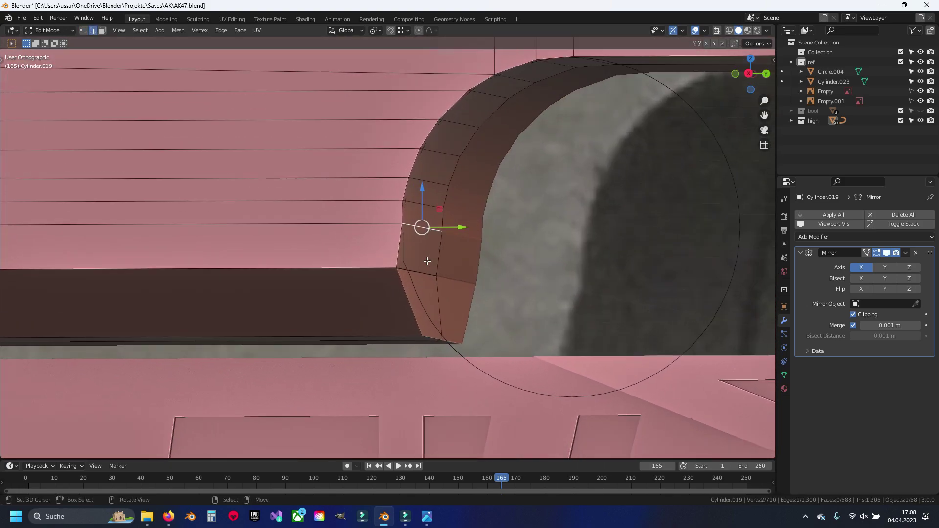
scroll(486, 218, up, 3)
drag(486, 218, 462, 218)
middle_drag(462, 217, 429, 226)
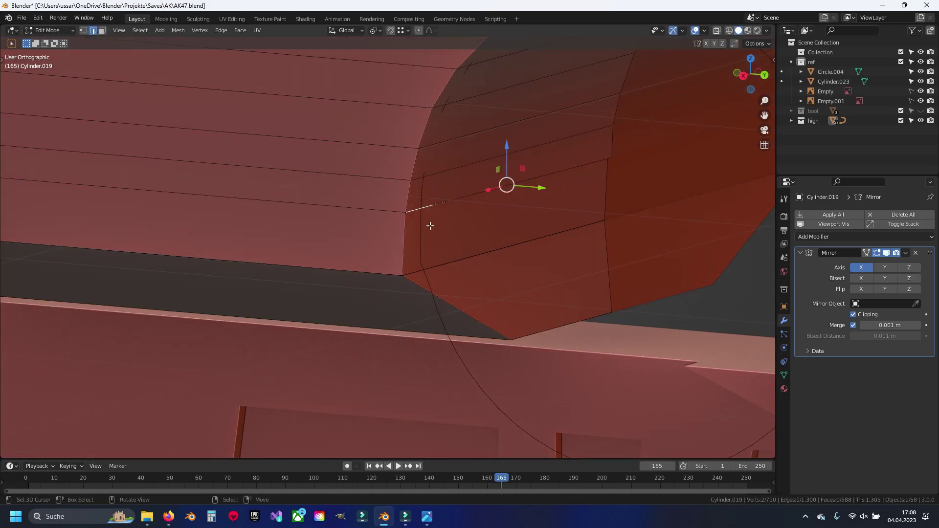
Step: Nudge an arch vertex into place and merge overlapping vertices across the mesh
key(a)
key(1)
click(615, 163)
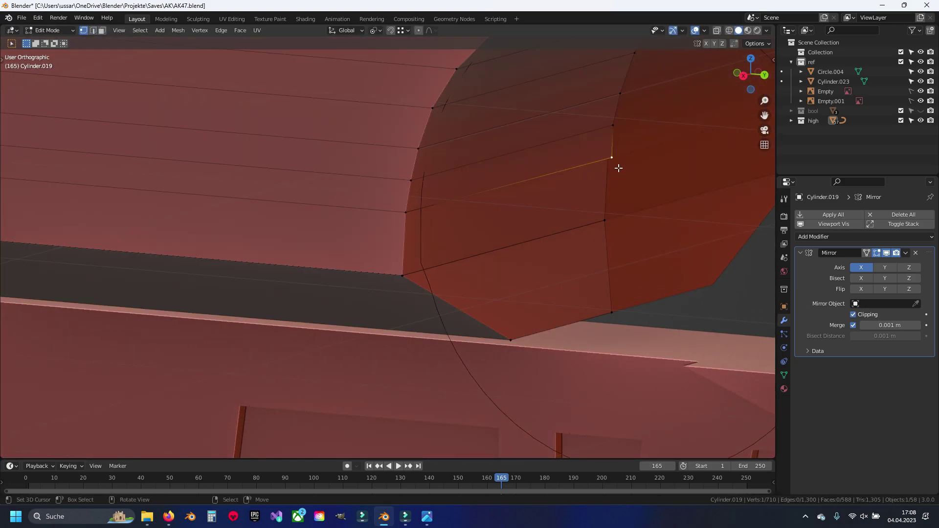
scroll(461, 235, up, 3)
scroll(518, 230, up, 2)
drag(544, 227, 536, 225)
key(a)
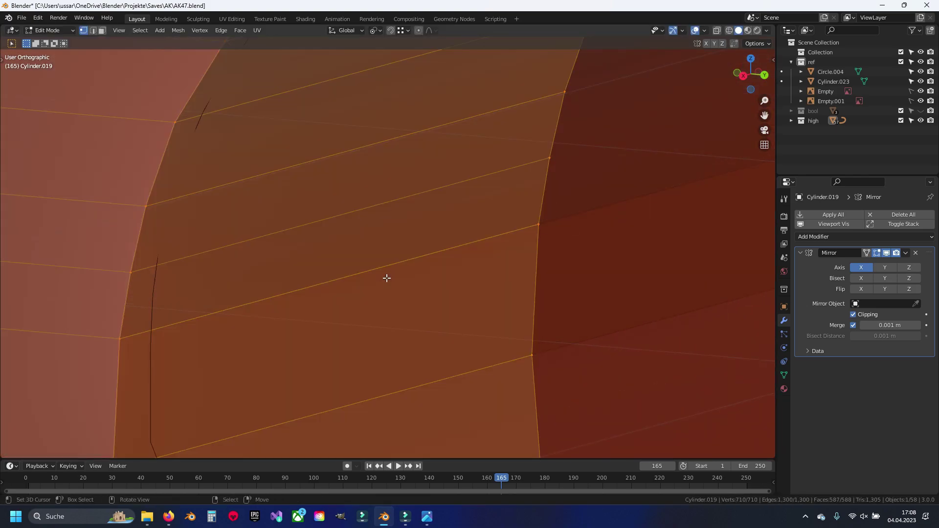
key(F3)
click(386, 278)
scroll(372, 278, down, 5)
Step: Move the arch's lower vertex along the Y axis
key(Tab)
key(Tab)
mouse_move(351, 282)
middle_down()
mouse_move(386, 304)
mouse_move(384, 329)
middle_up()
click(379, 408)
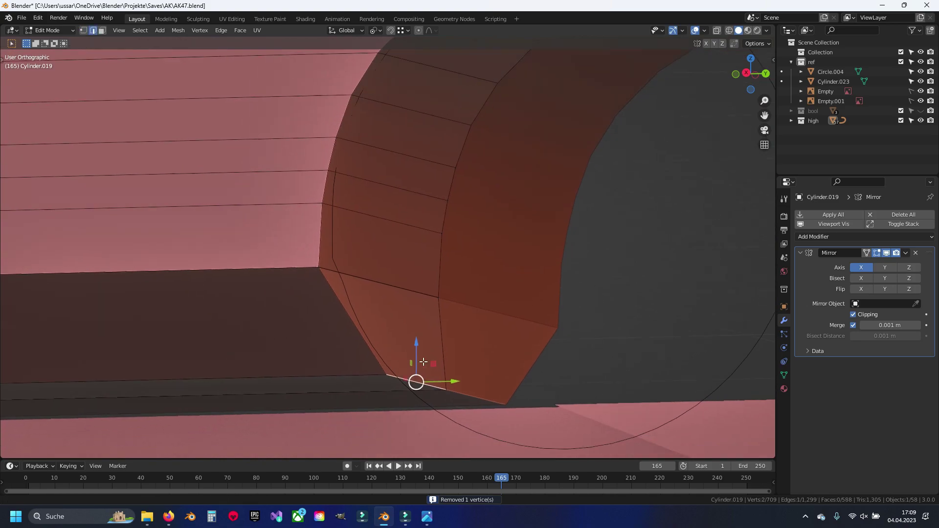
middle_drag(380, 408, 443, 362)
key(g)
key(y)
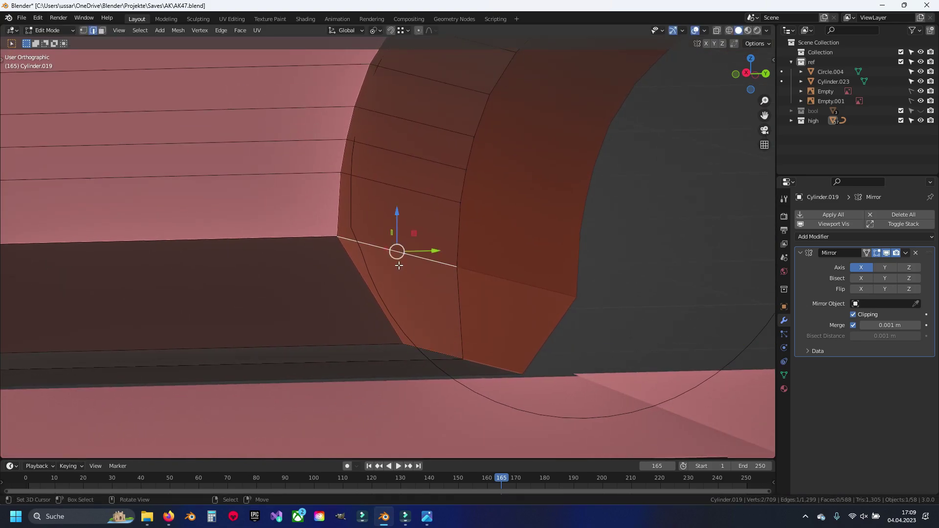
click(493, 239)
middle_drag(493, 239, 635, 148)
scroll(634, 148, up, 3)
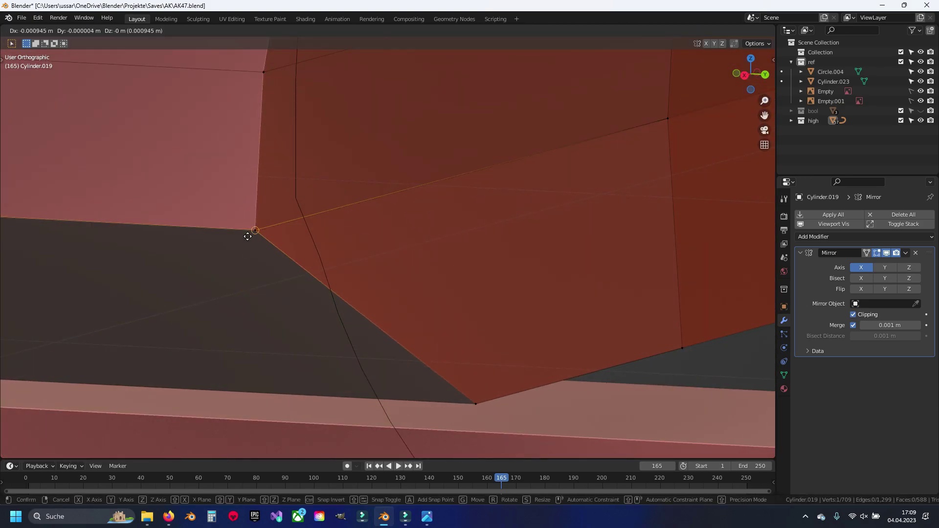
Step: Merge away the duplicate vertex via Quick Favorites and slide the arch-corner edge
key(a)
key(q)
click(420, 254)
scroll(419, 254, down, 2)
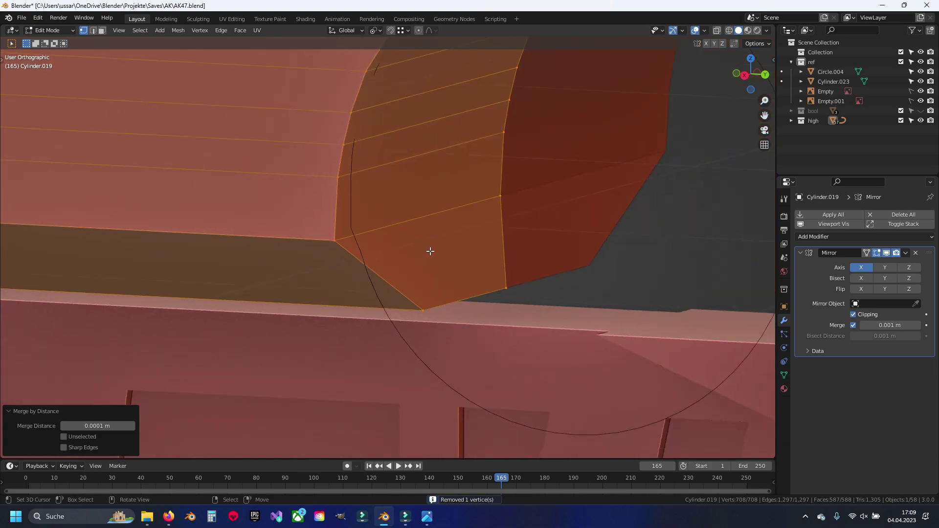
key(2)
click(435, 205)
drag(448, 225, 486, 241)
Step: Check the stock from the side view with wireframe over the reference
key(Tab)
scroll(428, 219, down, 3)
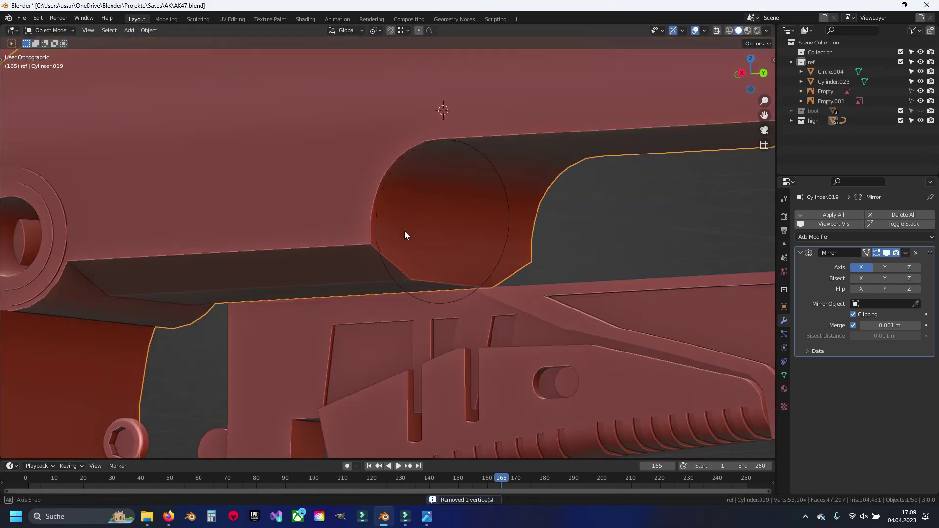
key(KP_3)
key(Tab)
key(shift+z)
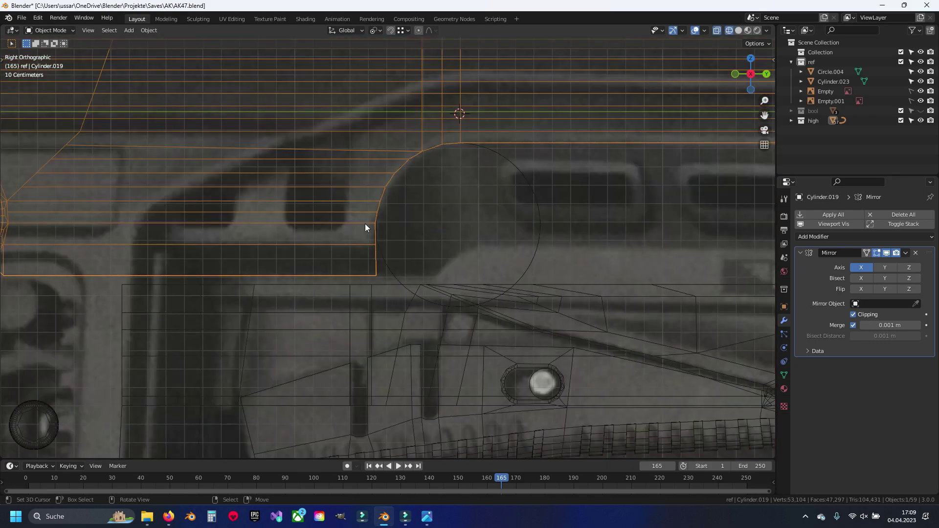
Step: Save, then extrude the panel's bottom face downward into a thin strip
key(ctrl+s)
scroll(386, 229, up, 2)
scroll(395, 244, up, 1)
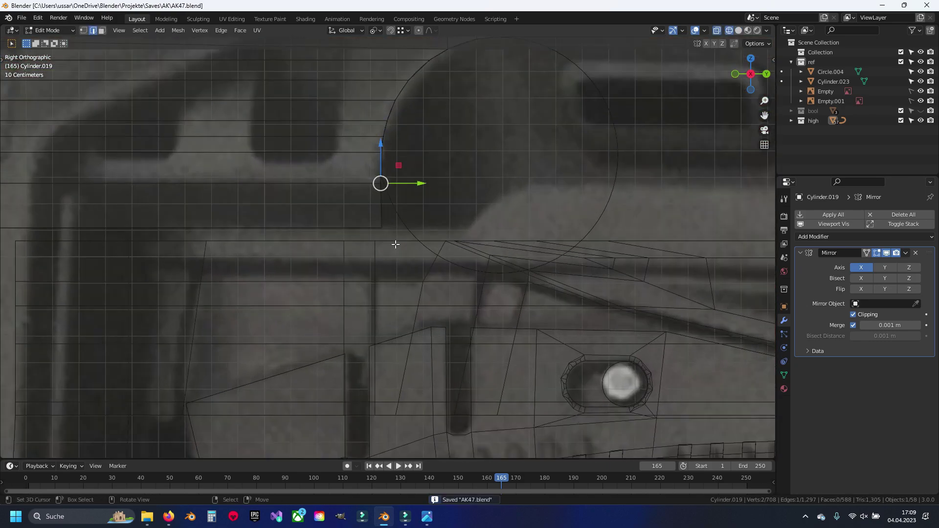
shift+middle_drag(392, 245, 422, 230)
shift+middle_drag(177, 235, 400, 221)
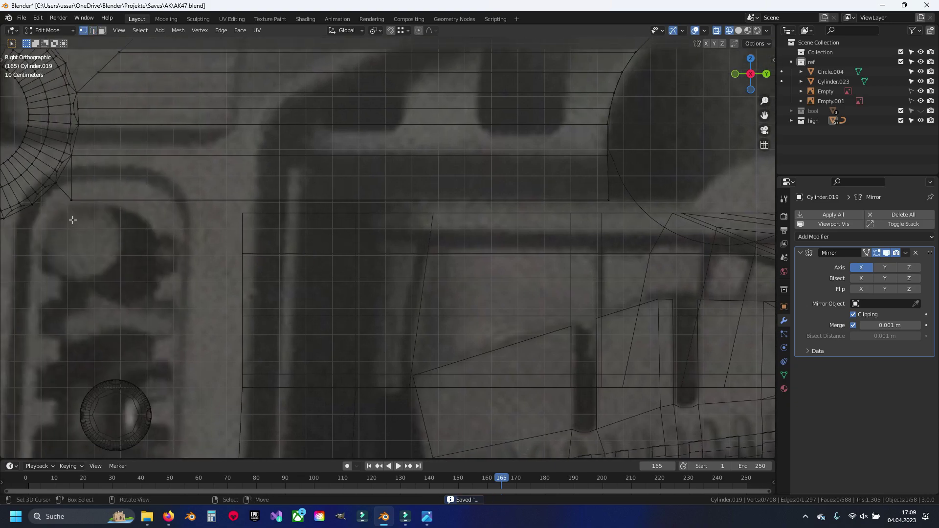
shift+click(396, 204)
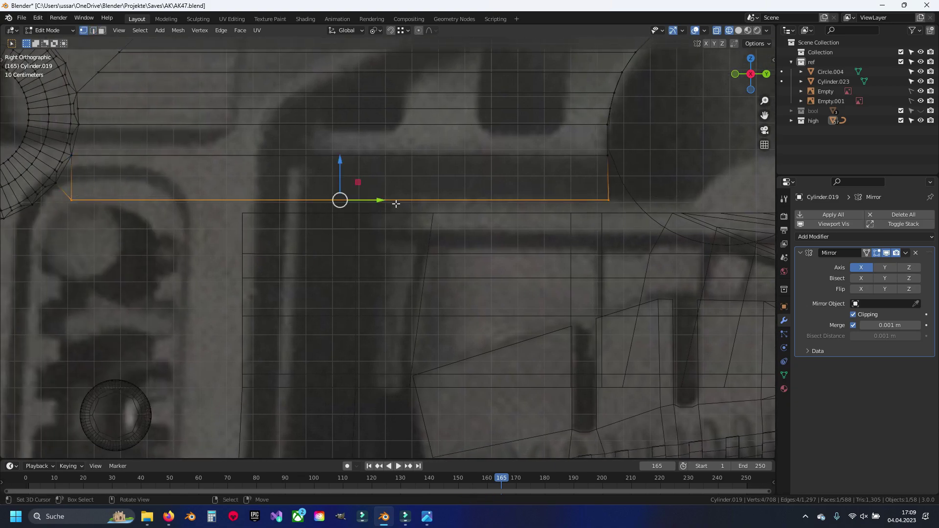
key(e)
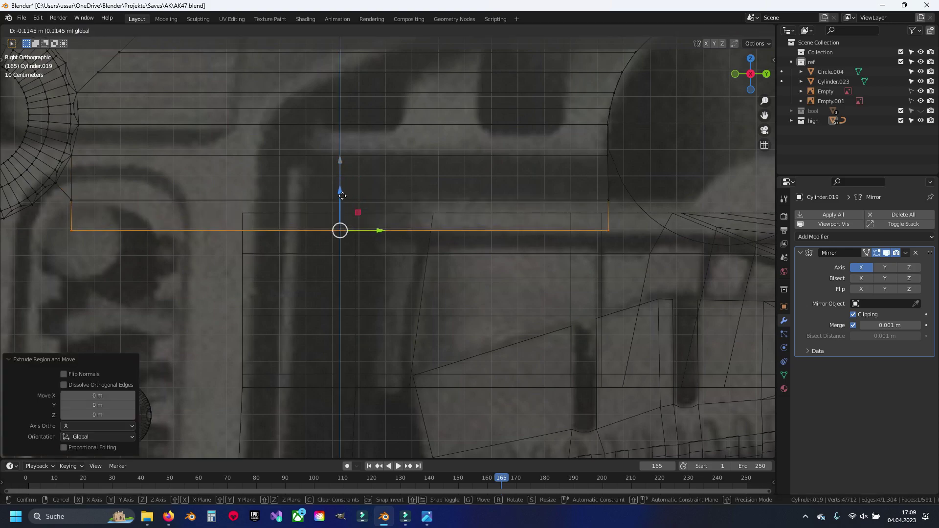
click(562, 197)
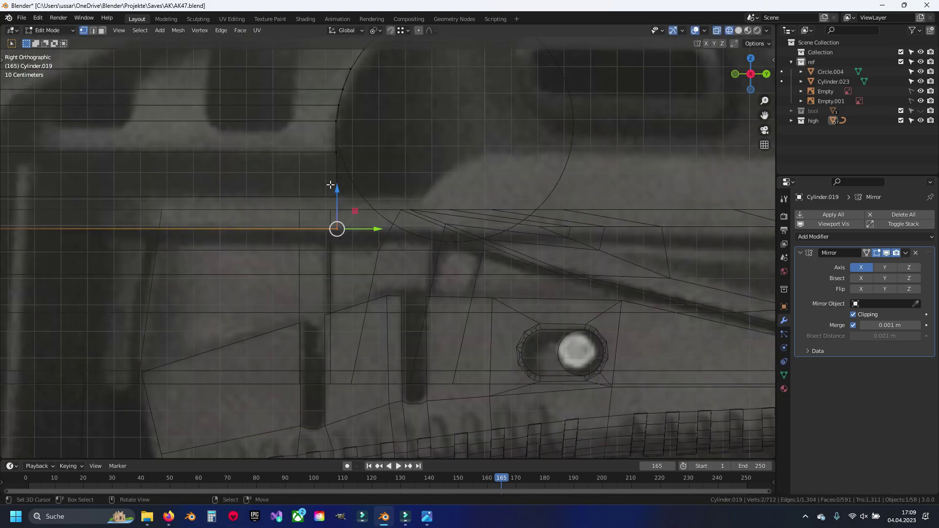
Step: Extrude the strip's end edge along the stock and line it up with the slot's end
shift+middle_drag(331, 185, 255, 219)
key(e)
key(Escape)
key(e)
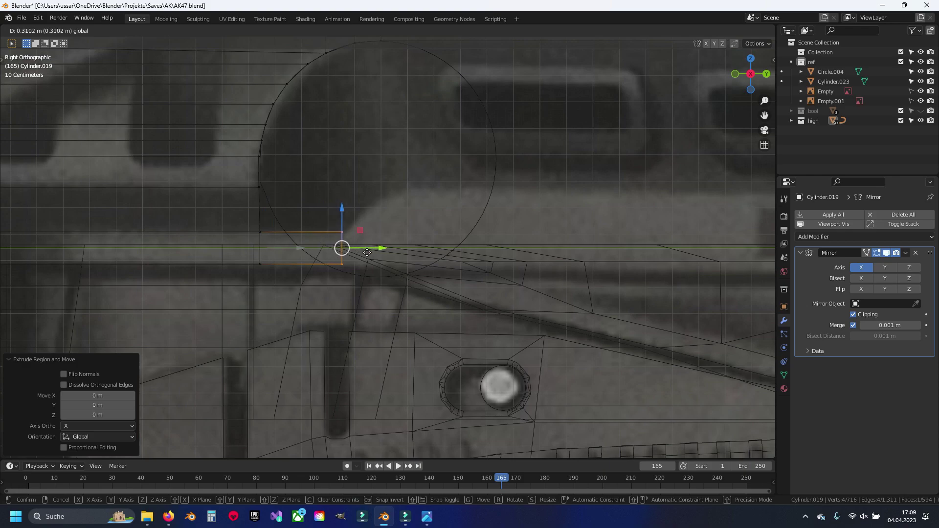
click(371, 253)
scroll(376, 252, down, 1)
scroll(386, 251, down, 2)
key(e)
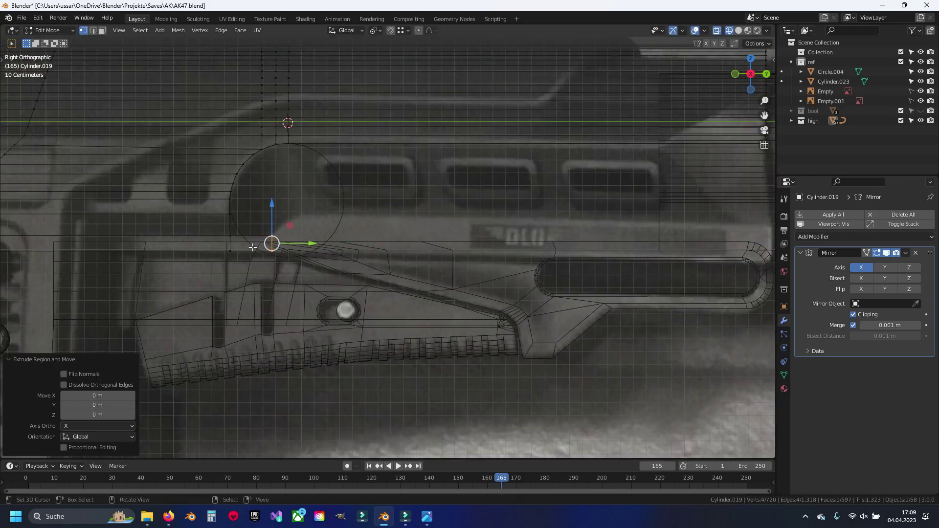
click(753, 242)
scroll(446, 247, up, 3)
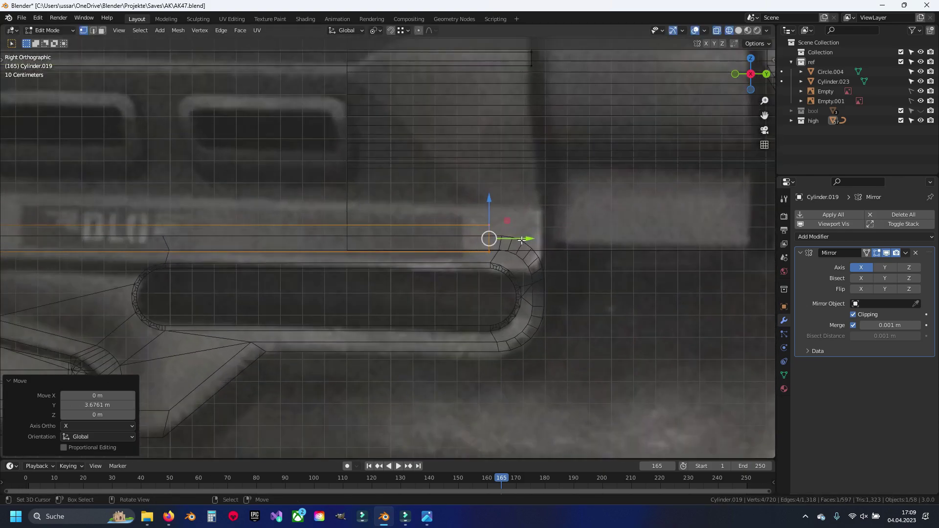
drag(522, 240, 565, 238)
click(578, 238)
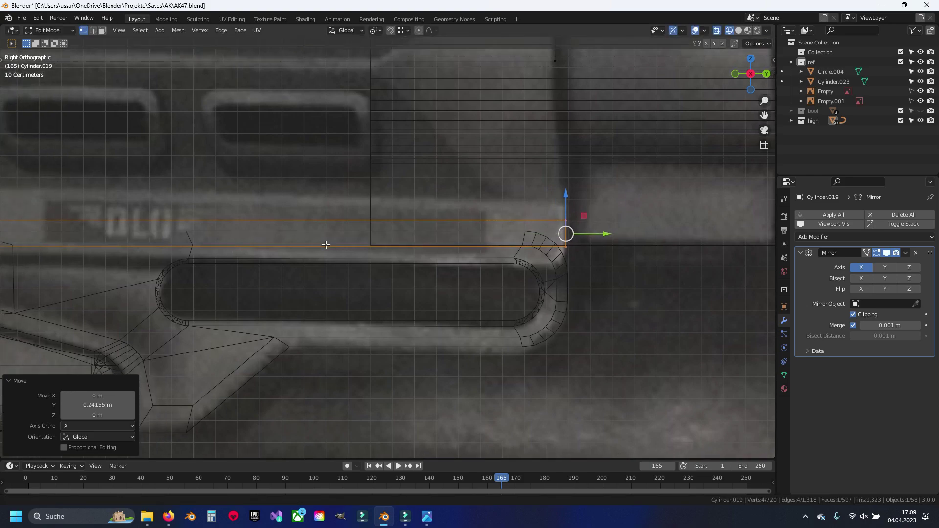
ctrl+scroll(324, 245, left, 5)
Step: Save AK47.blend and box-select the arch's quarter-circle curve edges
key(ctrl+s)
shift+scroll(307, 214, up, 2)
shift+scroll(307, 214, up, 2)
ctrl+scroll(266, 154, left, 3)
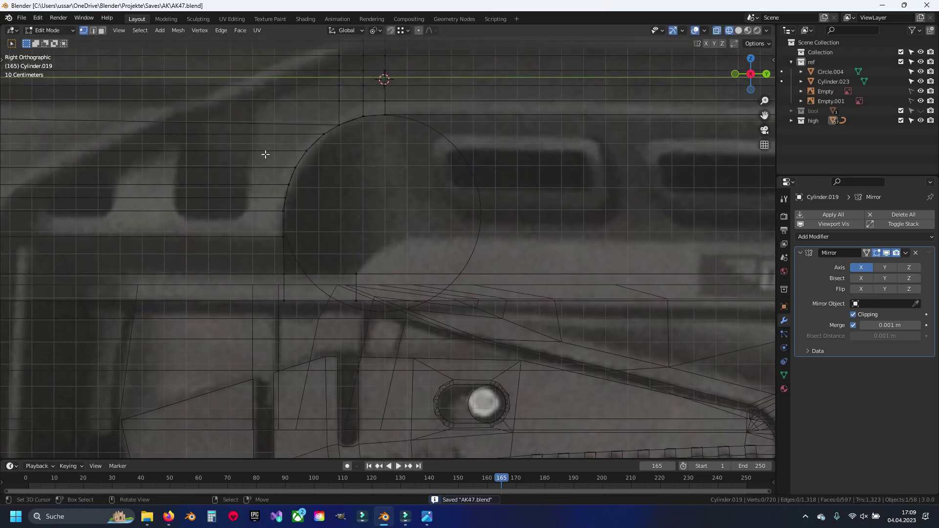
drag(246, 113, 427, 242)
ctrl+scroll(326, 204, left, 1)
drag(265, 106, 456, 257)
Step: Duplicate the arch curve, then shrink and position the smaller copy beneath it
scroll(361, 203, up, 2)
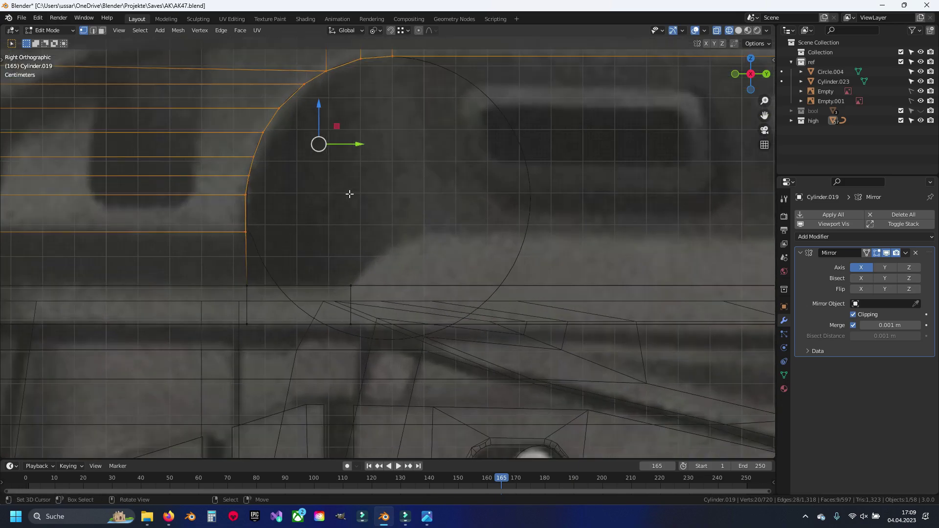
key(shift+d)
click(451, 318)
key(s)
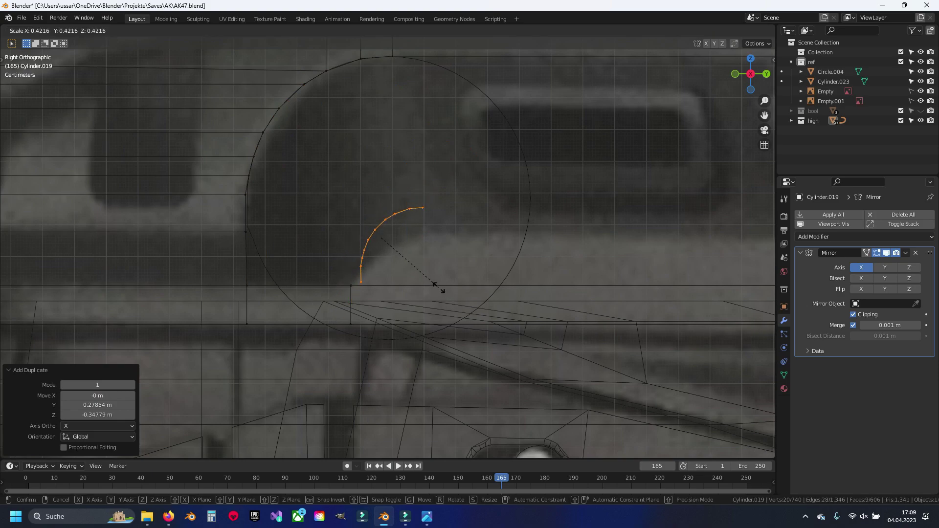
click(438, 288)
key(g)
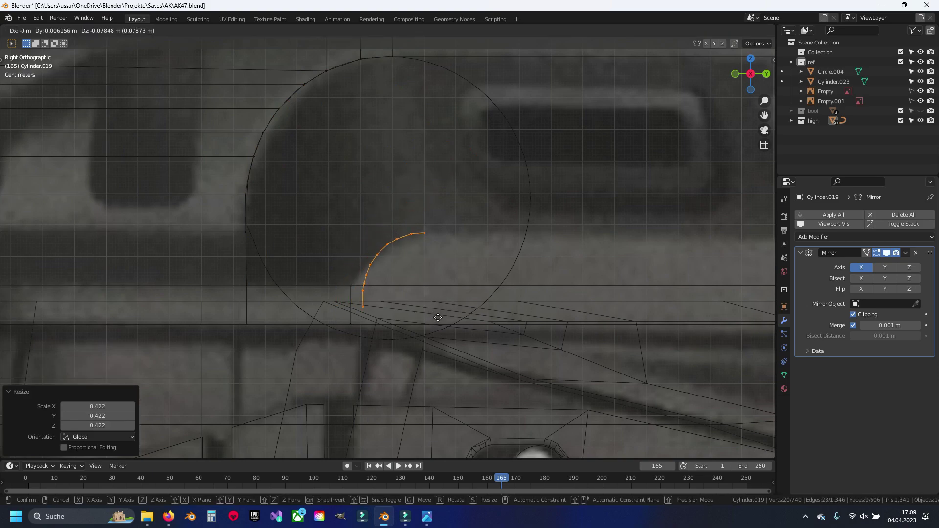
click(437, 317)
key(s)
click(444, 317)
key(g)
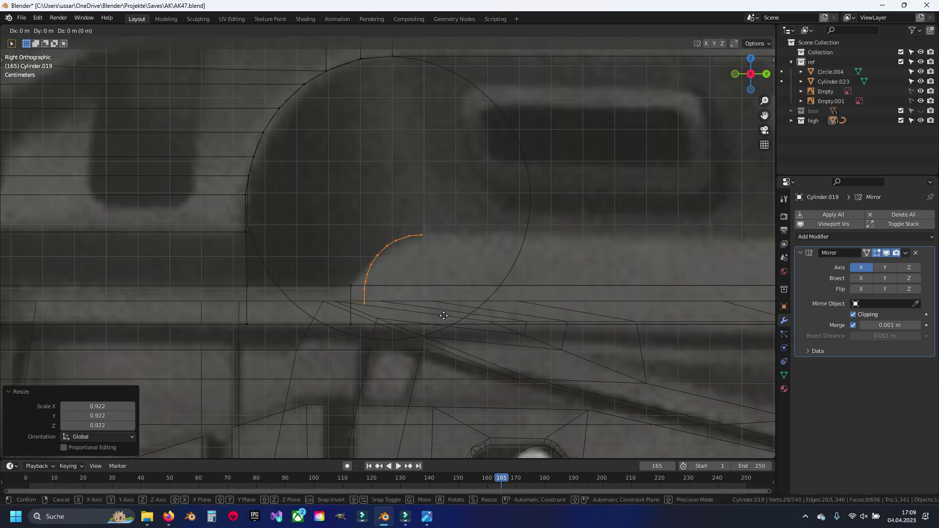
click(446, 317)
Step: Slide the strip's edge loop slightly right and raise the curved arc along Z
scroll(392, 295, up, 2)
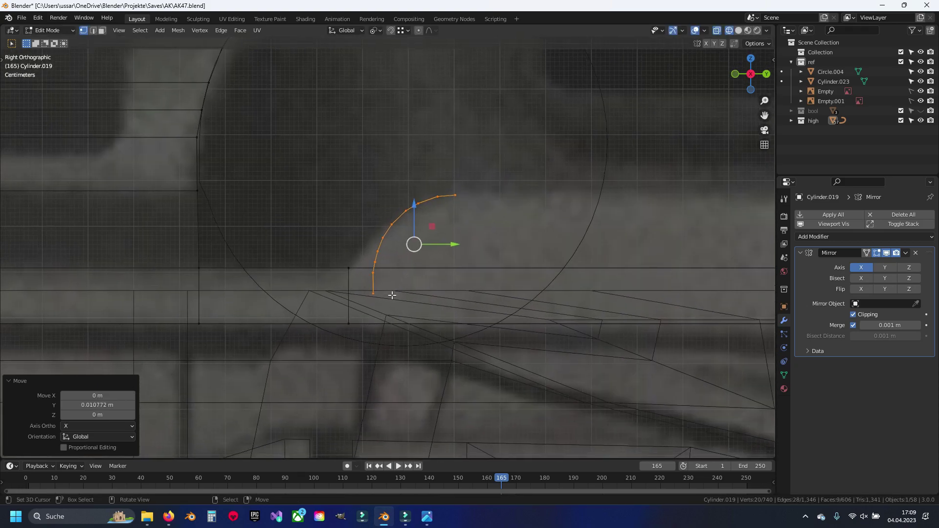
click(341, 311)
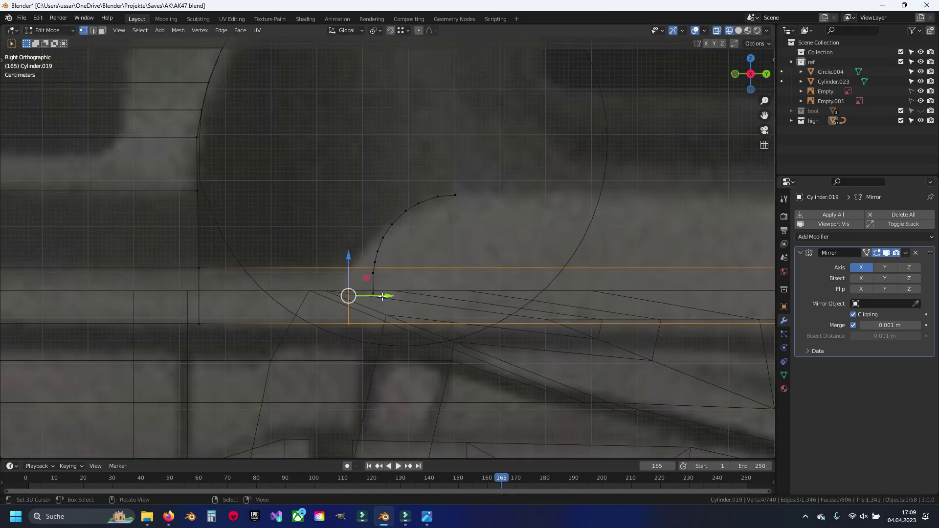
drag(377, 294, 395, 296)
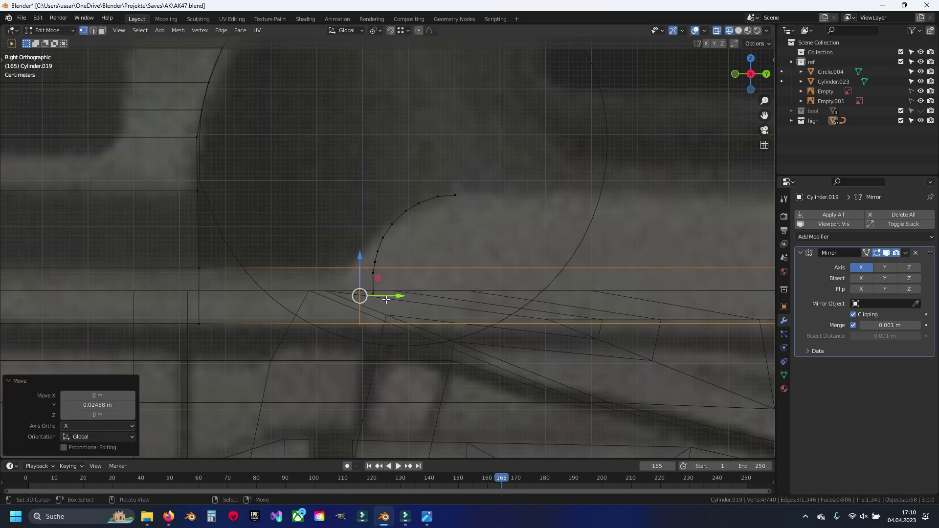
scroll(362, 293, up, 1)
scroll(370, 277, up, 1)
scroll(383, 263, up, 1)
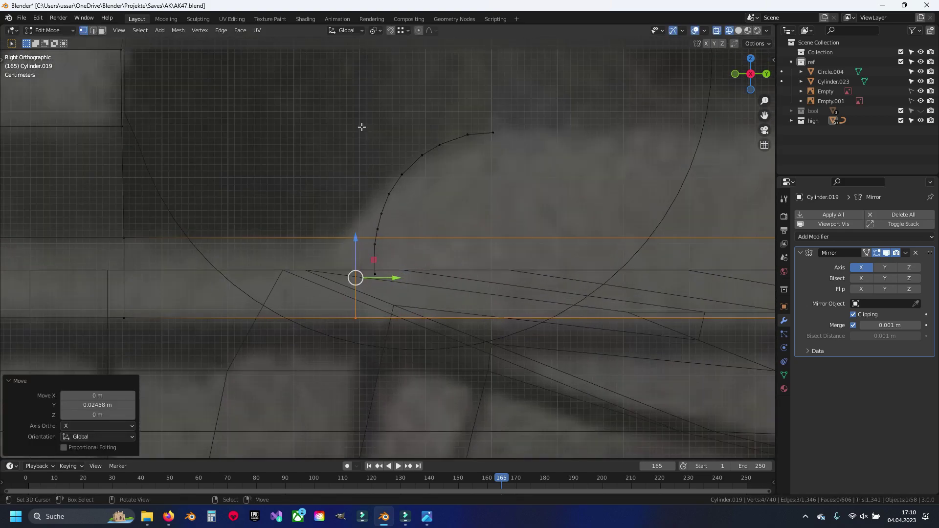
drag(363, 122, 496, 276)
key(g)
key(z)
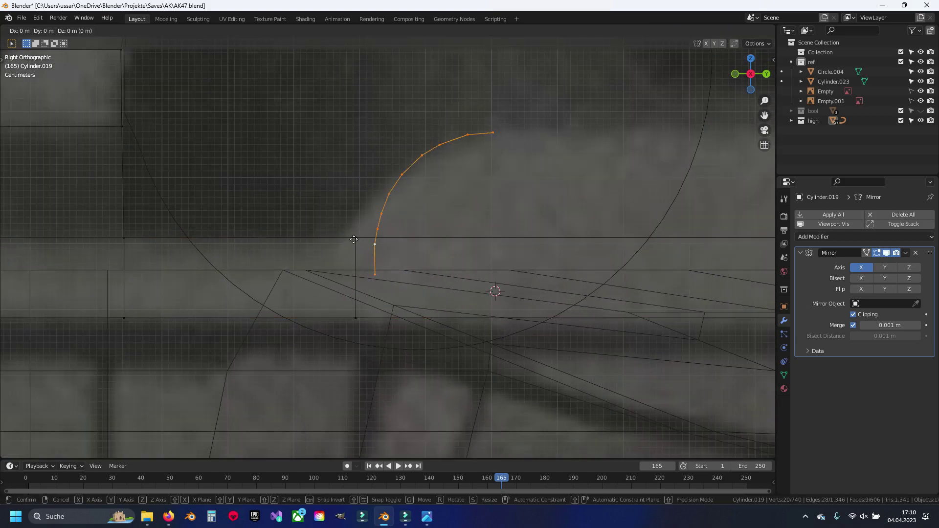
click(355, 235)
Step: Delete the stray edge under the arc and shift the arc's vertical base edges along Y
scroll(341, 241, down, 1)
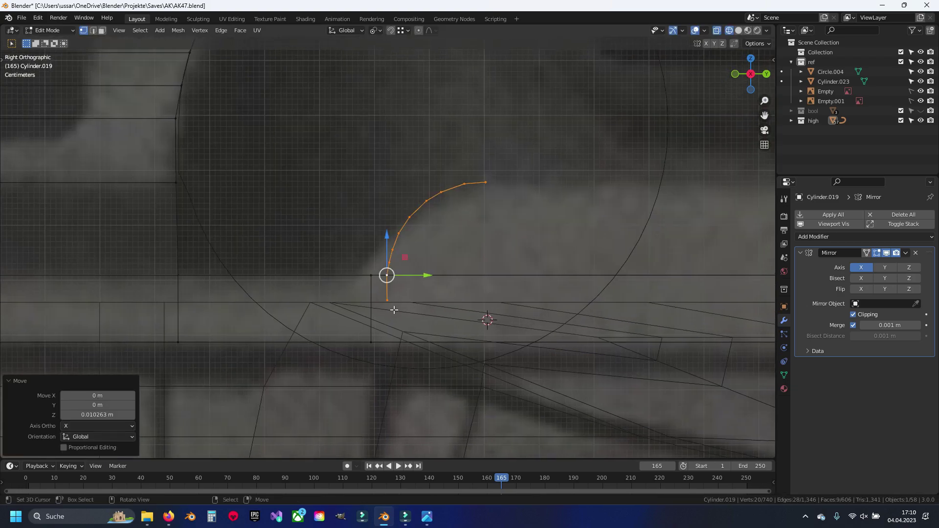
click(384, 293)
key(x)
click(472, 268)
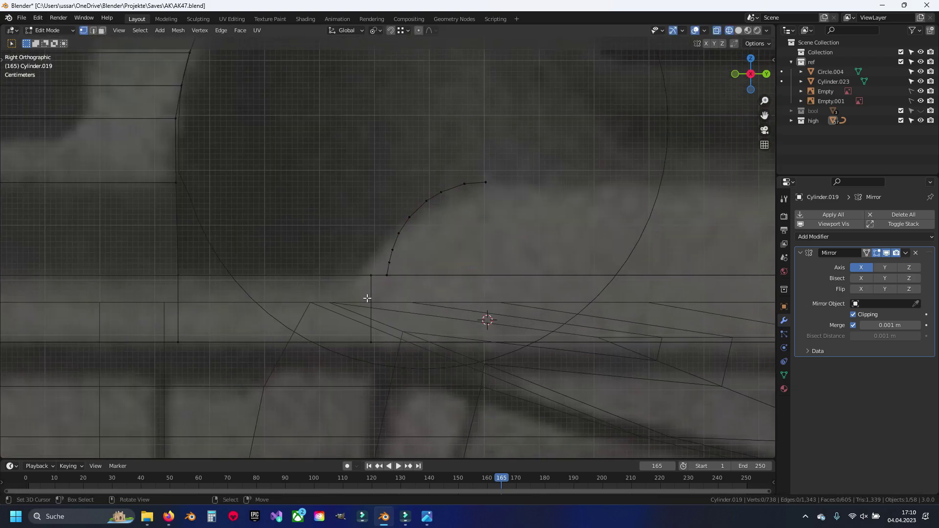
drag(359, 251, 377, 398)
key(g)
key(y)
click(398, 275)
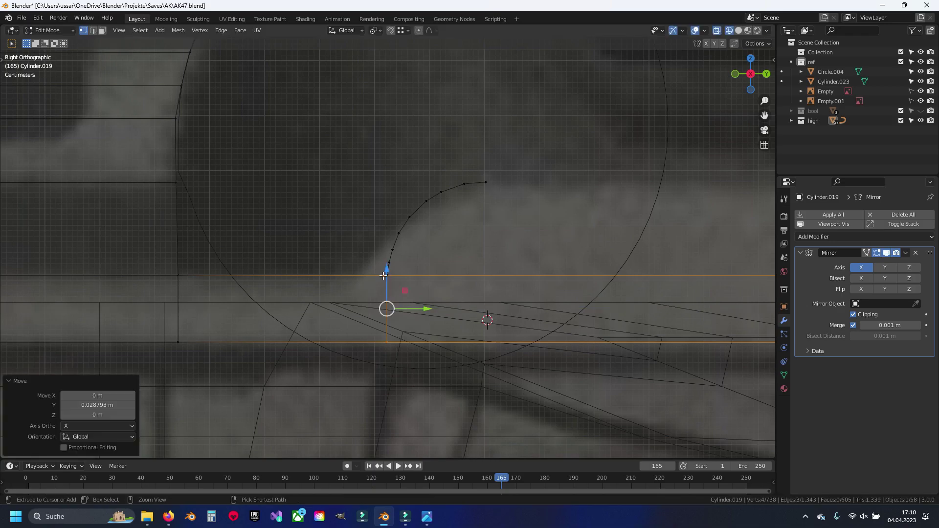
Step: Merge duplicate vertices by distance across the whole mesh, then deselect all
key(a)
key(m)
click(440, 260)
key(alt+a)
mouse_move(440, 260)
middle_down()
mouse_move(392, 274)
mouse_move(465, 245)
mouse_move(396, 285)
middle_up()
Step: Restore the arc strip, merge duplicate vertices by distance, and delete the unwanted edge
scroll(504, 219, up, 4)
ctrl+click(448, 268)
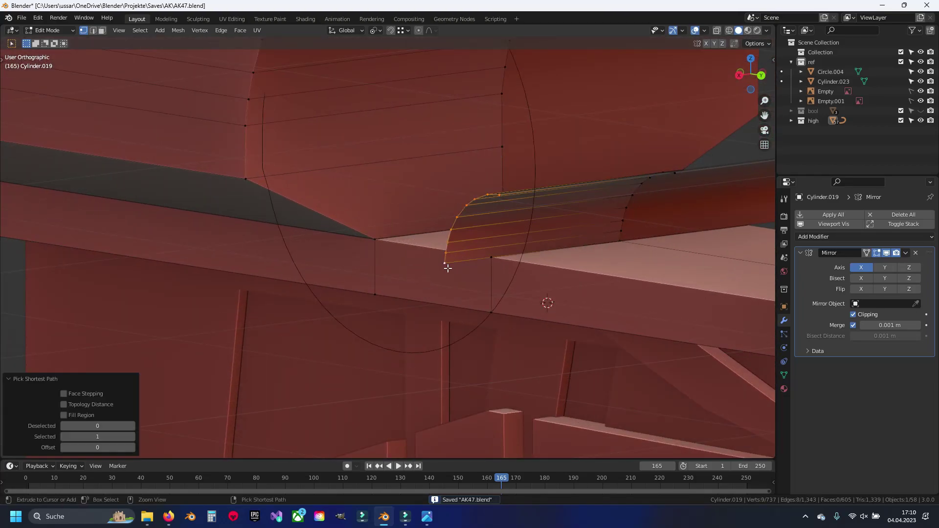
key(Escape)
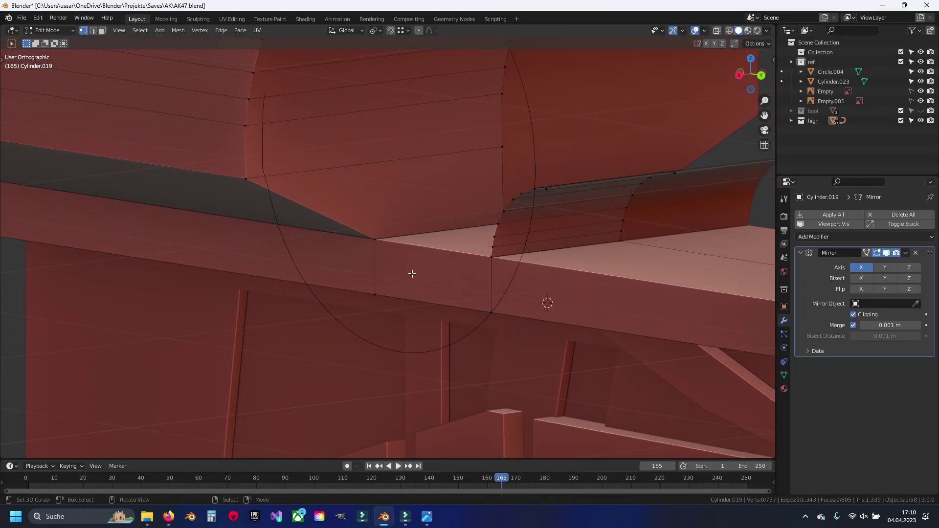
key(a)
key(m)
key(b)
key(alt+a)
scroll(413, 270, down, 1)
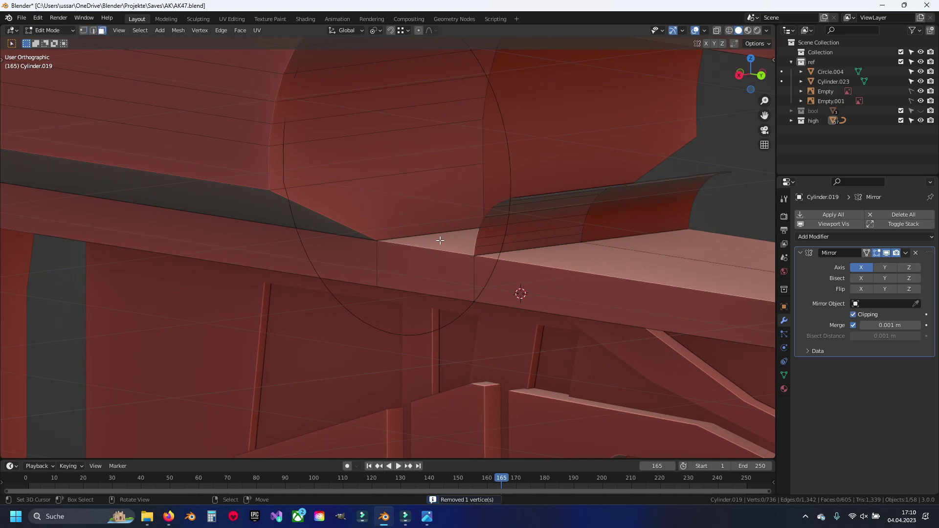
key(x)
click(434, 261)
Step: Centre the view on the corner vertex at the arc's base in side view
middle_drag(434, 260, 468, 282)
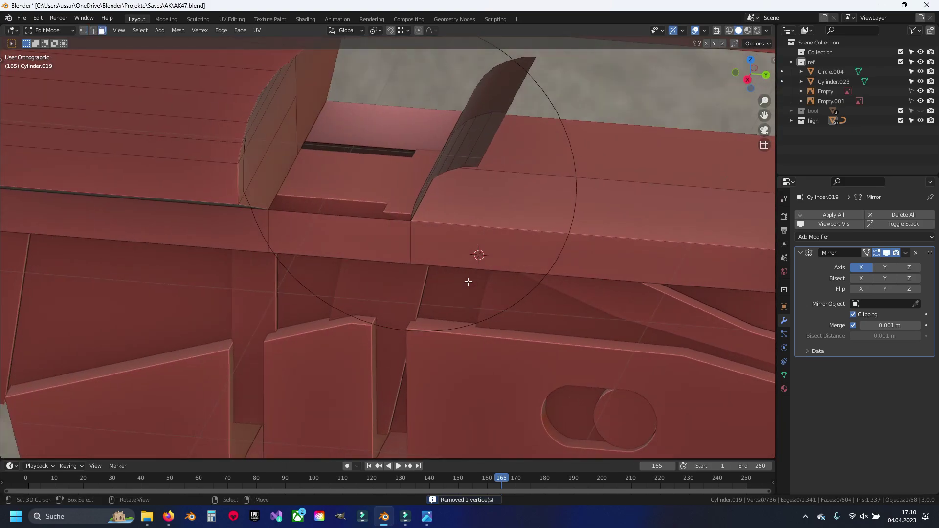
scroll(431, 239, up, 2)
middle_drag(440, 244, 563, 308)
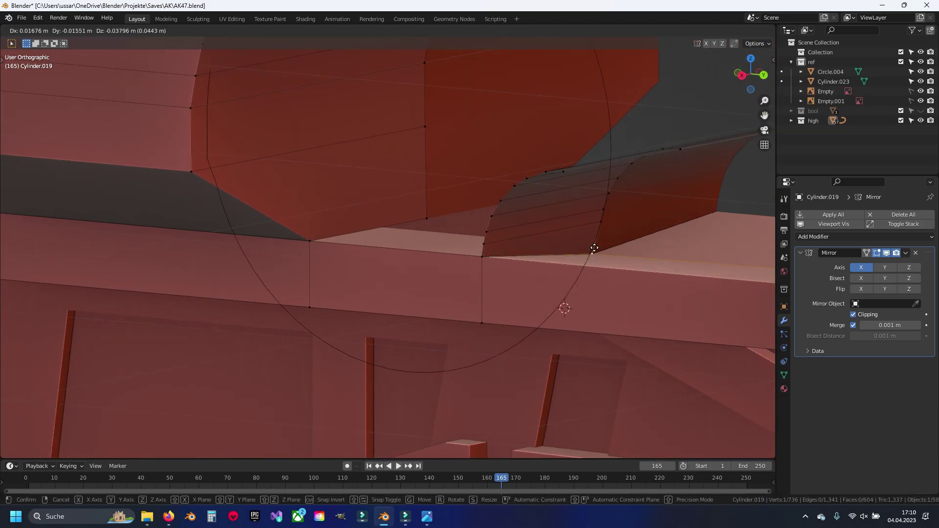
click(596, 240)
key(KP_Decimal)
key(KP_3)
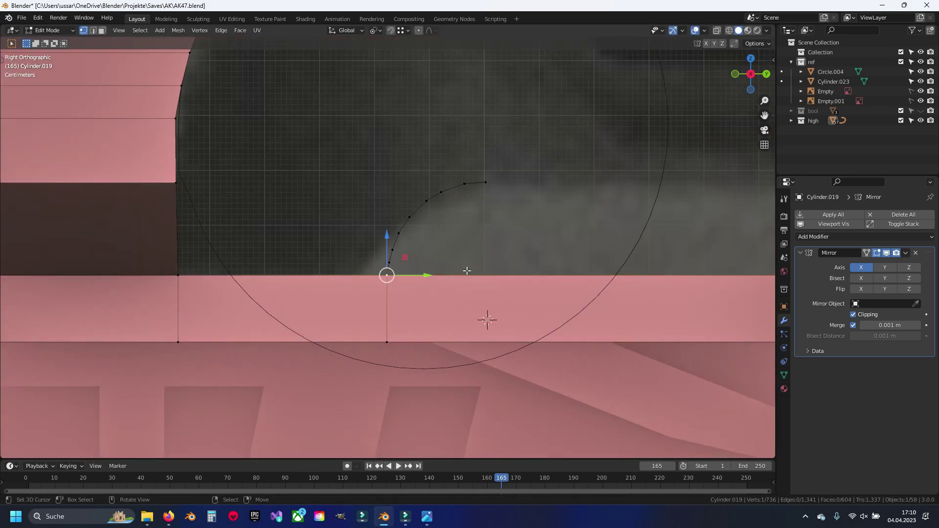
mouse_move(455, 252)
middle_down()
mouse_move(396, 258)
mouse_move(354, 241)
mouse_move(362, 291)
middle_up()
Step: Delete the small connected face region beside the cutout and leave Edit Mode
key(3)
click(339, 297)
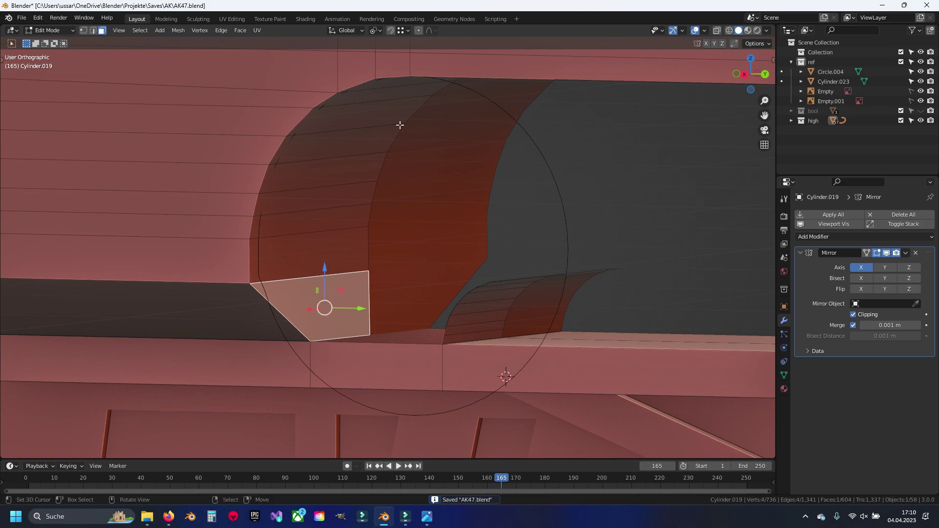
middle_drag(399, 125, 441, 166)
key(ctrl+l)
key(x)
click(441, 167)
key(Tab)
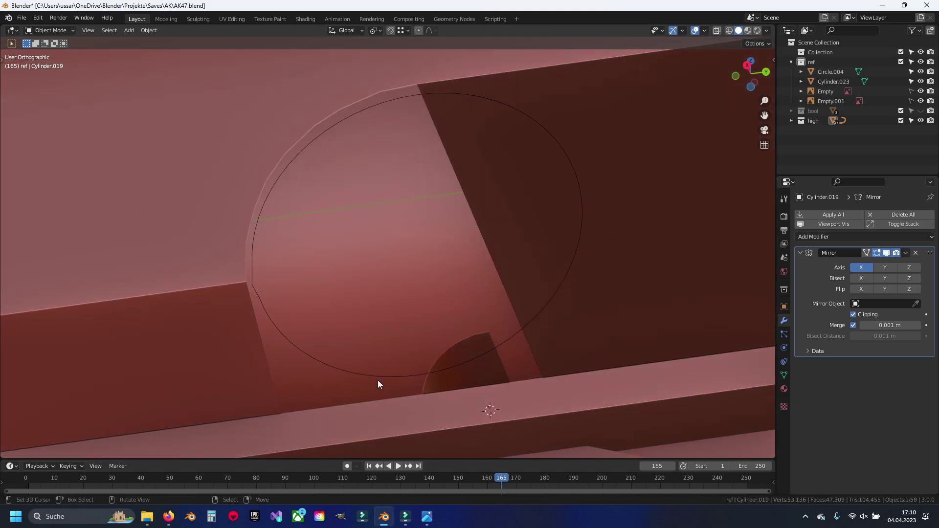
Step: Delete the round guide circle Circle.004 and return to editing the stock mesh
click(378, 380)
key(x)
click(448, 357)
key(Tab)
scroll(450, 307, up, 2)
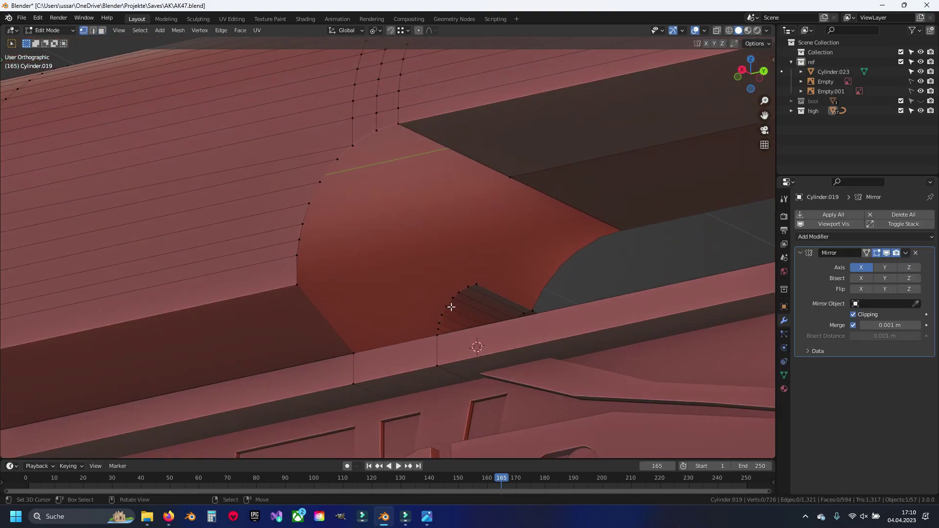
scroll(450, 307, up, 1)
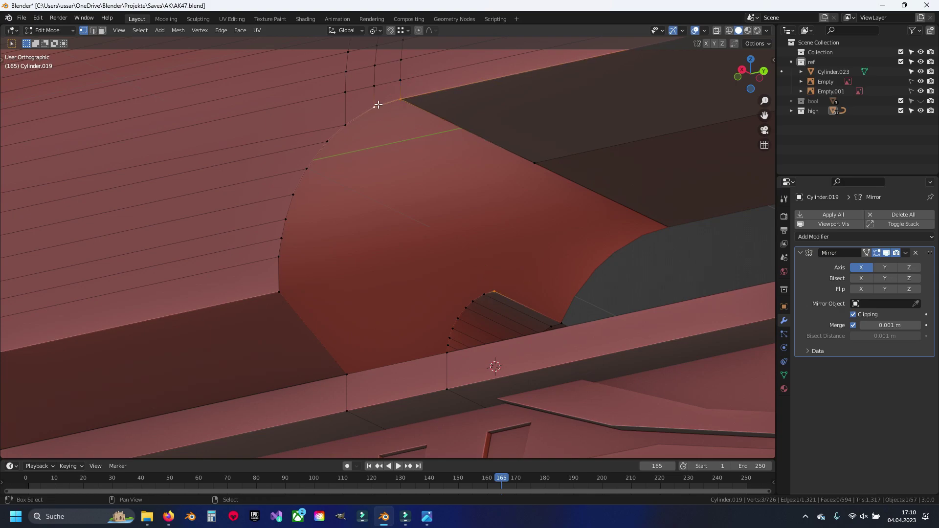
Step: Fill the fan gap along the arc with new faces and inspect the finished corner
key(2)
key(f)
key(f)
key(f)
key(f)
key(f)
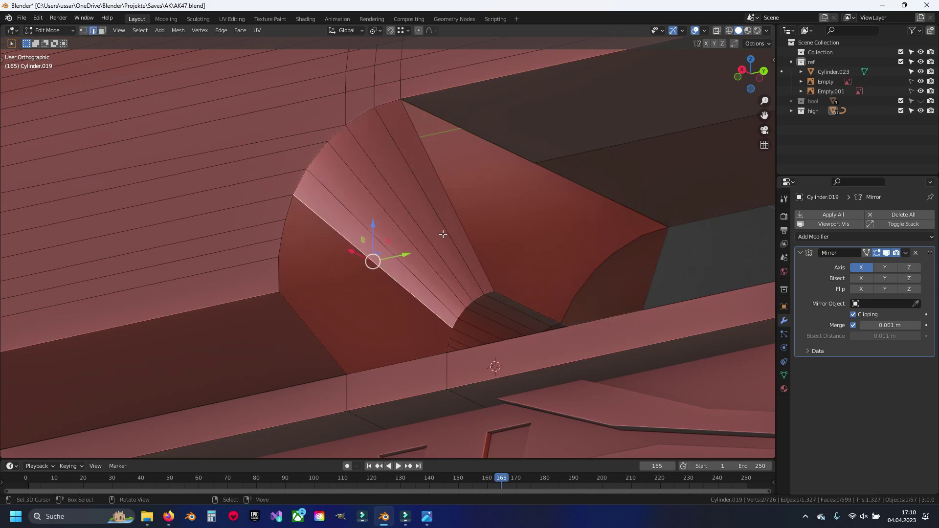
key(f)
key(f)
key(f)
mouse_move(439, 257)
middle_down()
mouse_move(429, 319)
mouse_move(378, 326)
mouse_move(304, 305)
middle_up()
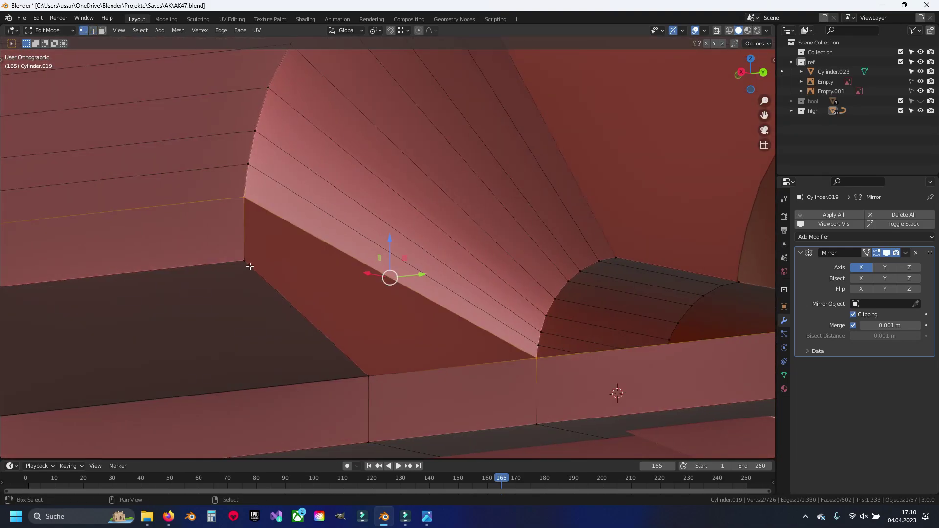
mouse_move(249, 267)
middle_down()
mouse_move(380, 290)
mouse_move(235, 227)
middle_up()
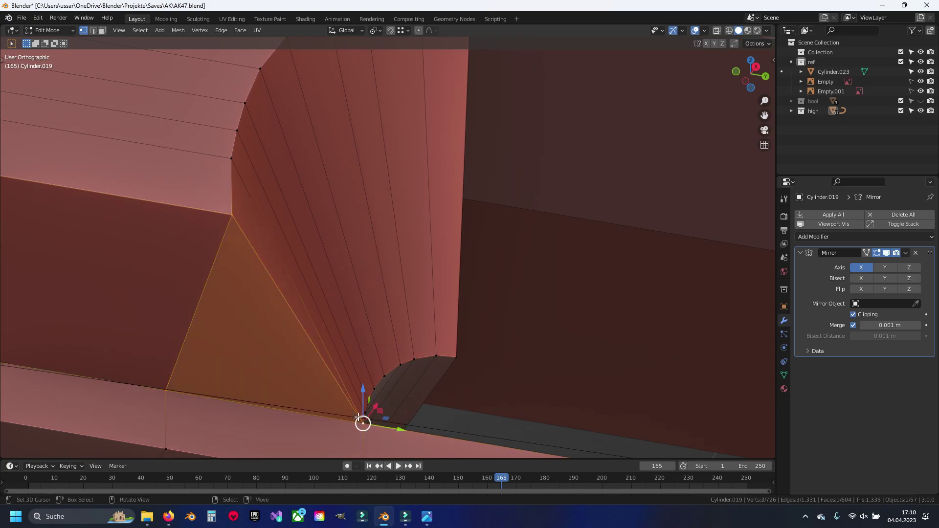
key(Tab)
mouse_move(377, 386)
middle_down()
mouse_move(293, 403)
mouse_move(332, 383)
middle_up()
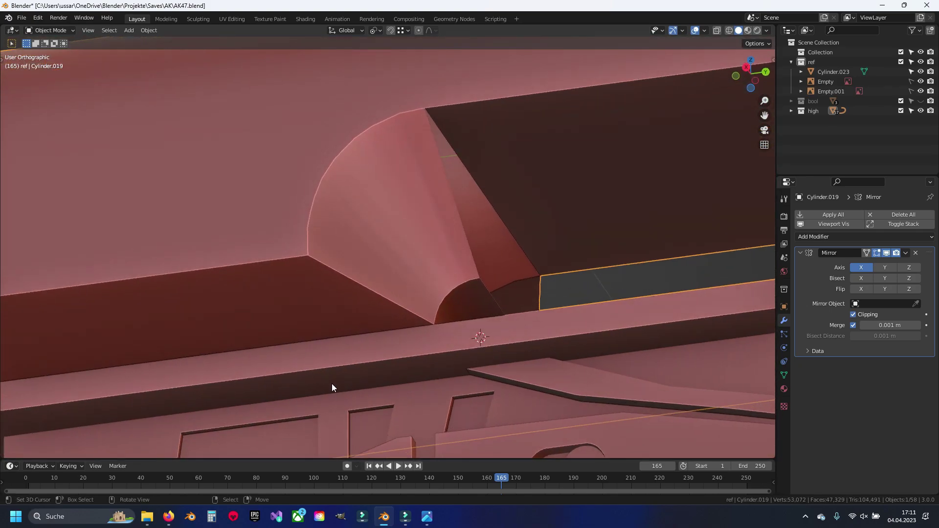
key(q)
click(301, 270)
Step: Enter Edit Mode on the stock in X-ray, viewed from the right side
mouse_move(390, 266)
middle_down()
mouse_move(356, 298)
mouse_move(361, 311)
middle_up()
scroll(342, 244, up, 3)
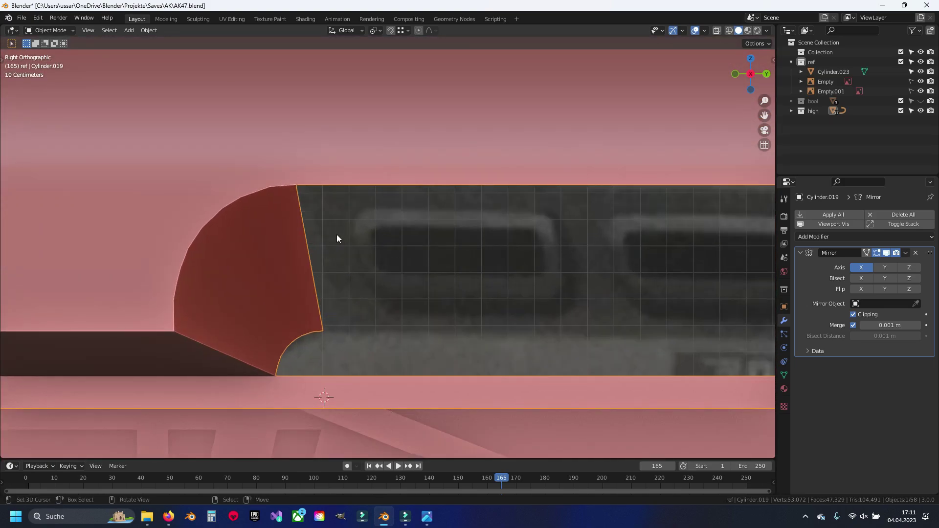
key(Tab)
key(alt+z)
scroll(318, 249, up, 1)
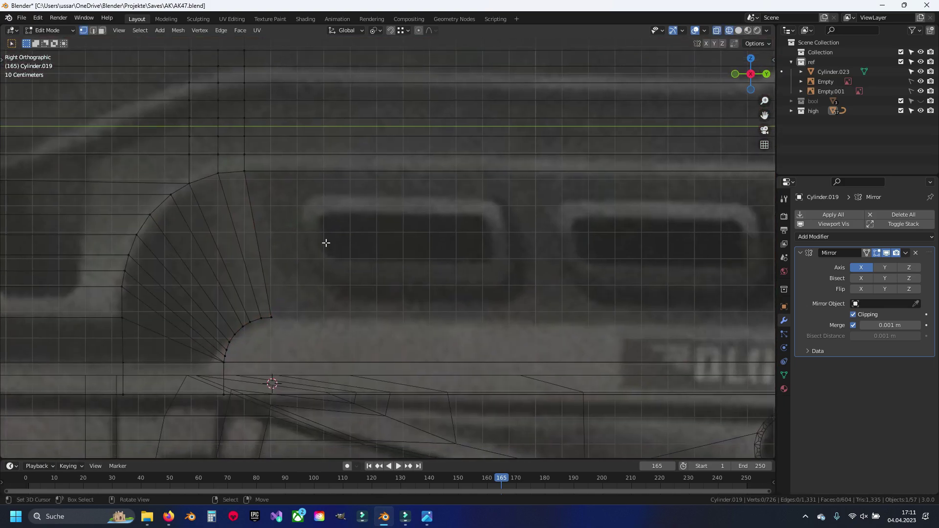
scroll(326, 243, down, 4)
key(a)
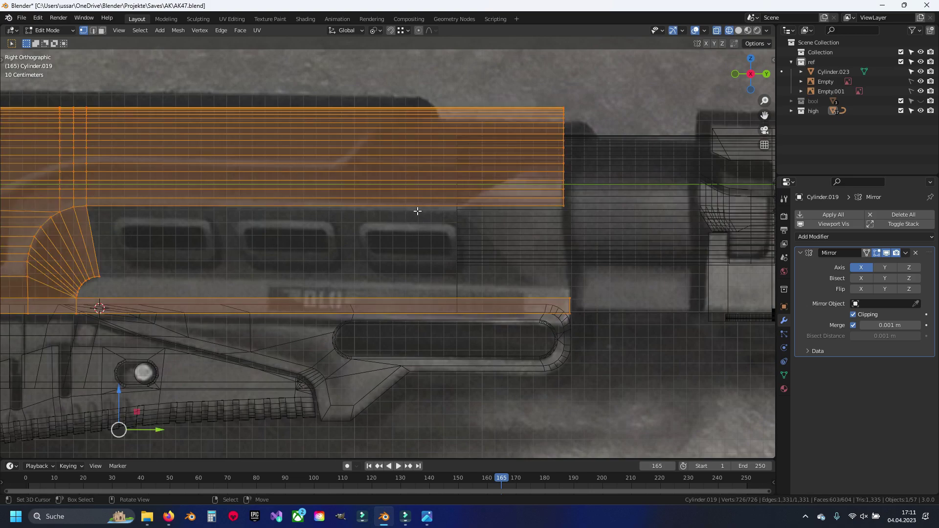
scroll(279, 284, up, 2)
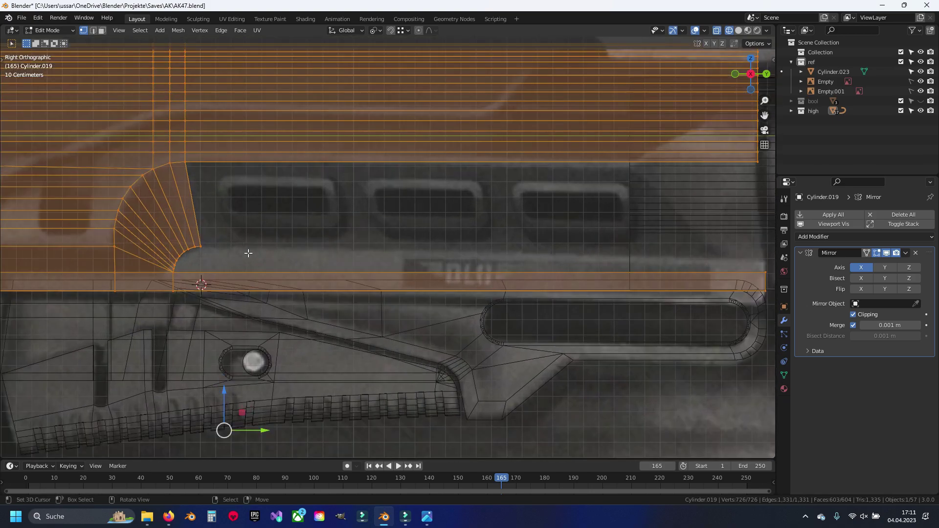
Step: Select the last fan edge and save AK47.blend
click(208, 208)
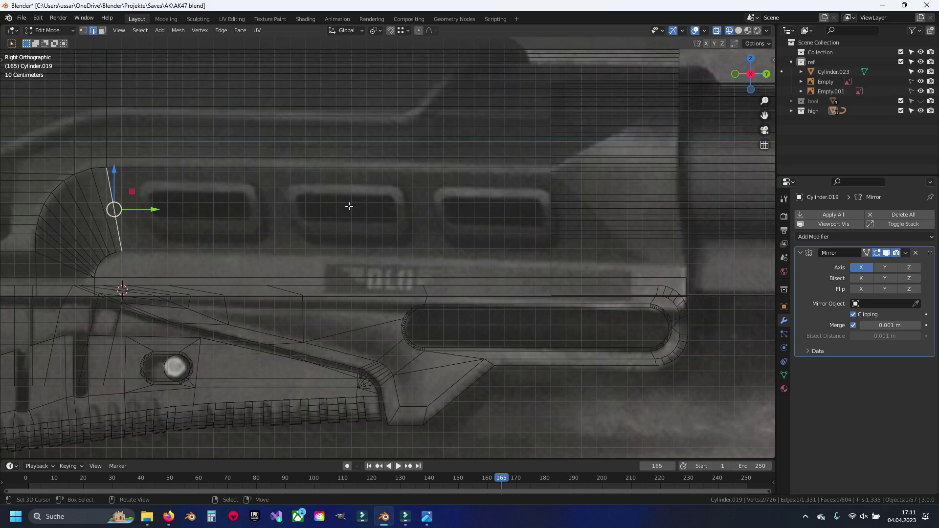
key(a)
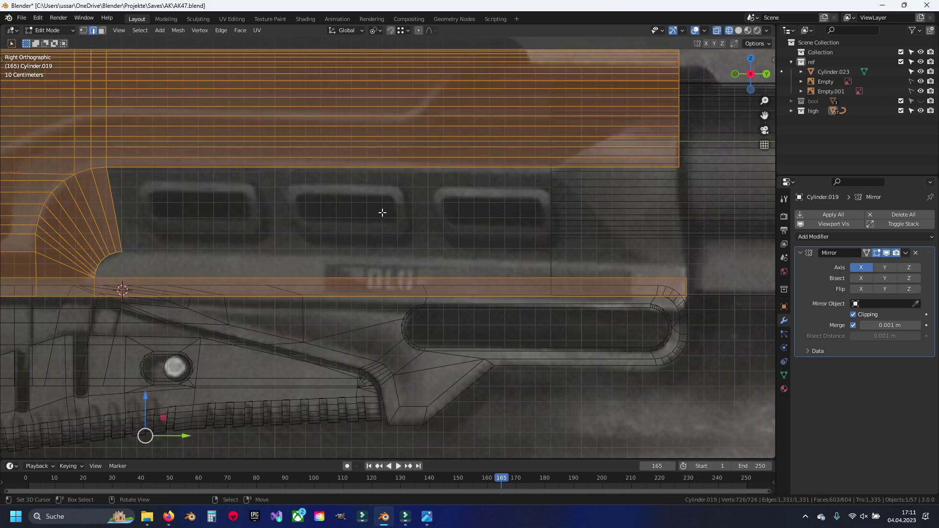
key(shift+z)
middle_drag(171, 231, 133, 233)
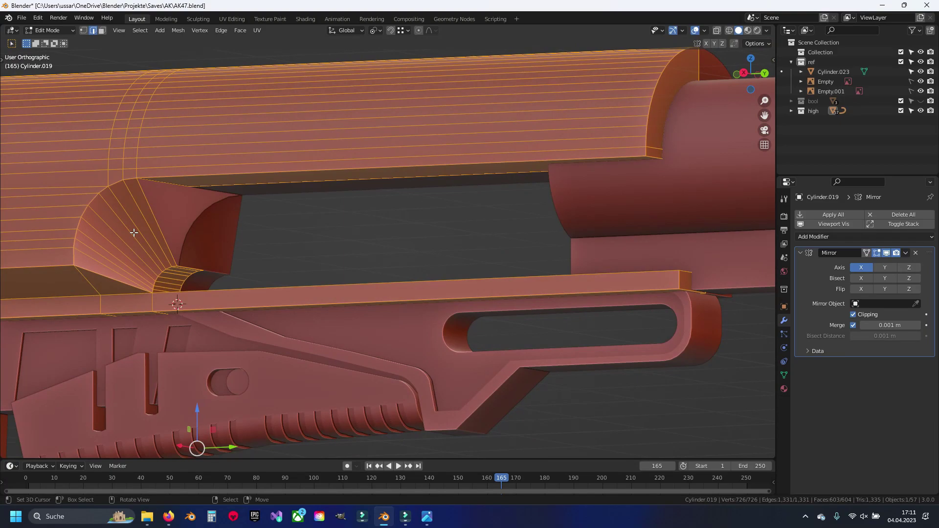
click(152, 210)
key(ctrl+s)
Step: Extrude the fan edge along the panel toward the slots and flatten it to zero Y width
key(shift+z)
key(KP_3)
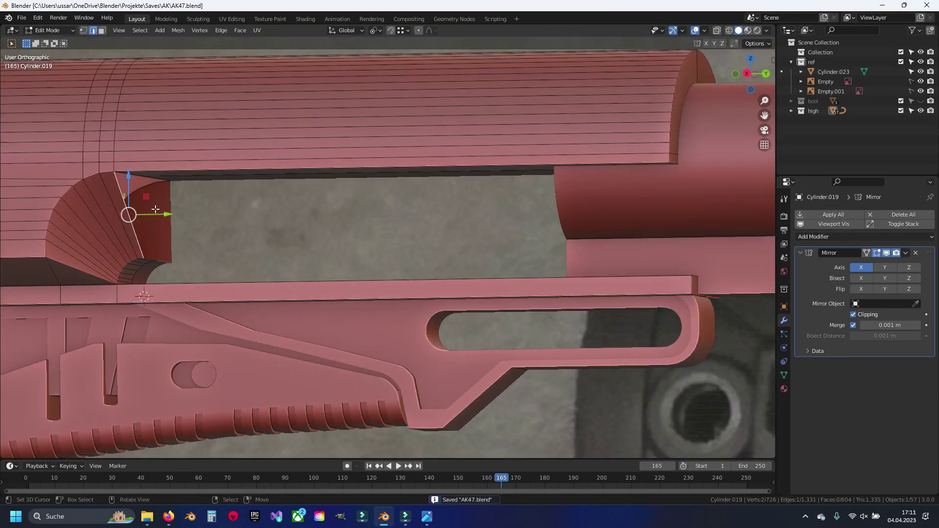
key(e)
right_click(154, 210)
drag(154, 209, 538, 210)
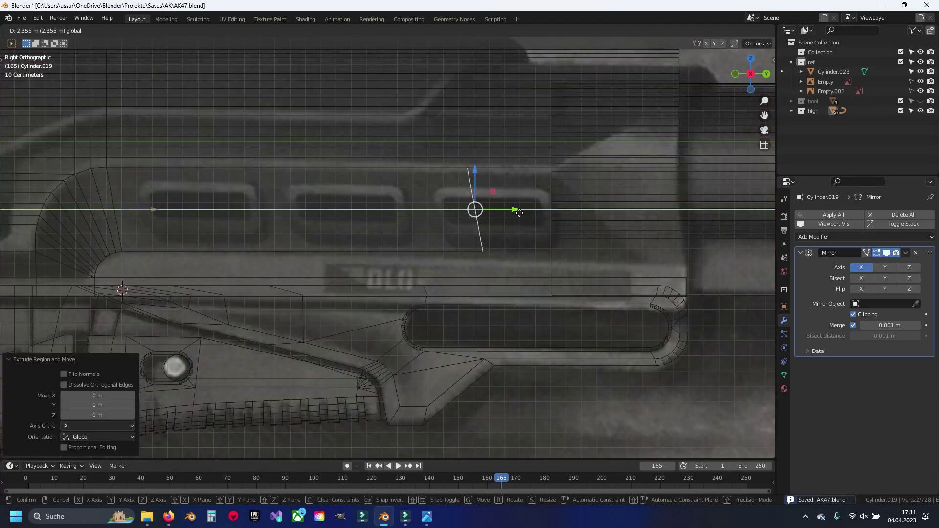
shift+middle_drag(585, 213, 503, 216)
key(s)
key(y)
key(0)
key(Return)
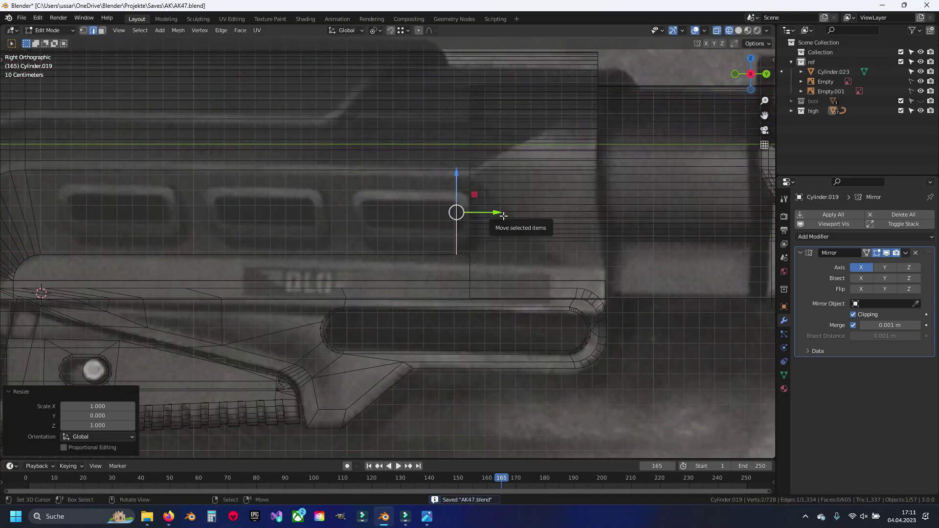
Step: Merge by Distance on the whole stock mesh via Quick Favorites, removing the duplicate vertex
key(1)
scroll(475, 211, up, 2)
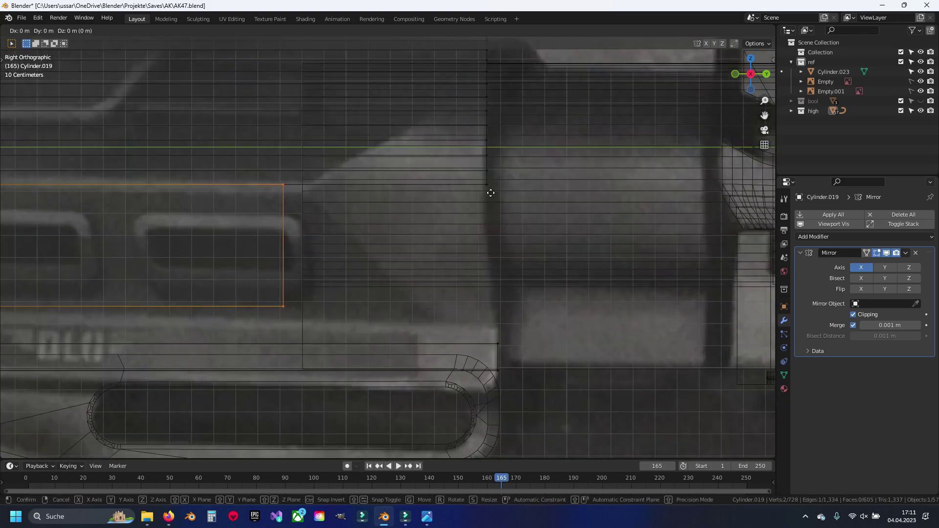
shift+click(489, 193)
key(a)
key(q)
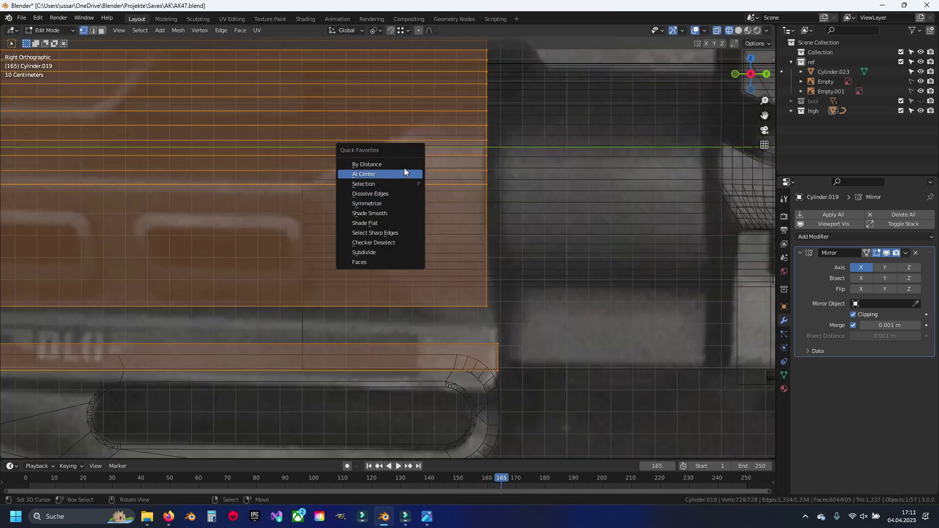
click(403, 163)
key(alt+a)
key(shift+z)
mouse_move(409, 225)
middle_down()
mouse_move(342, 207)
mouse_move(412, 208)
mouse_move(322, 246)
mouse_move(274, 178)
mouse_move(369, 99)
middle_up()
key(3)
scroll(322, 246, up, 3)
Step: Delete the stray faces where the top panel meets the tube
scroll(274, 178, up, 2)
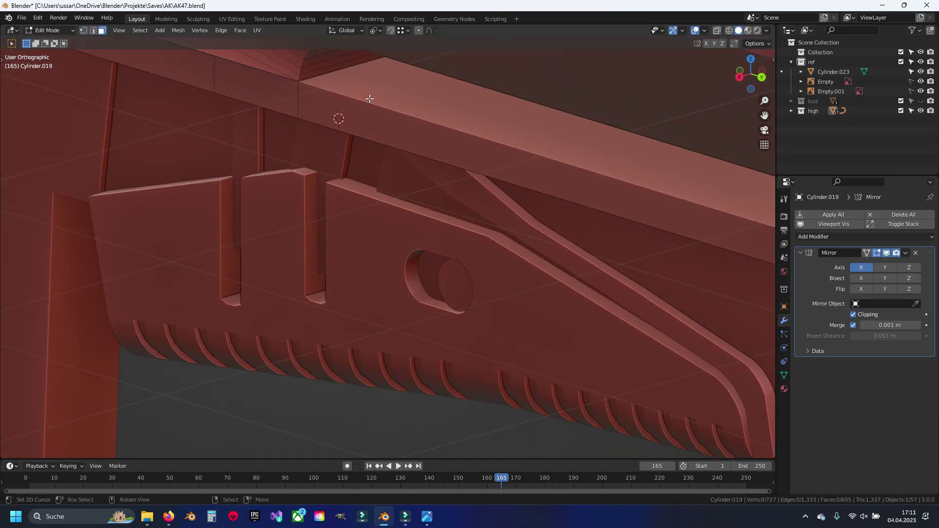
key(x)
click(355, 258)
scroll(356, 358, up, 2)
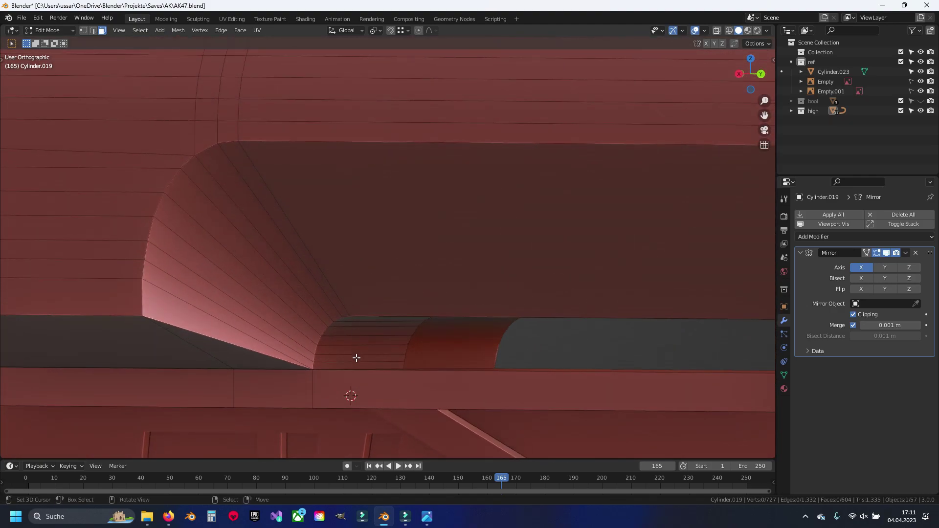
mouse_move(356, 358)
middle_down()
mouse_move(352, 341)
mouse_move(381, 249)
middle_up()
shift+click(352, 341)
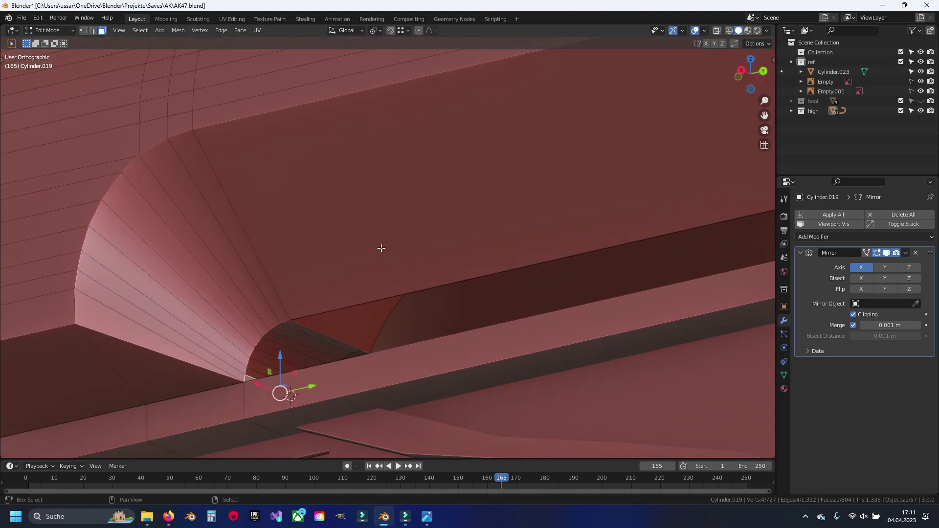
key(x)
click(310, 333)
Step: In Right Ortho X-ray view, add a loop cut along the top panel
key(1)
middle_drag(310, 331, 318, 320)
scroll(340, 238, down, 3)
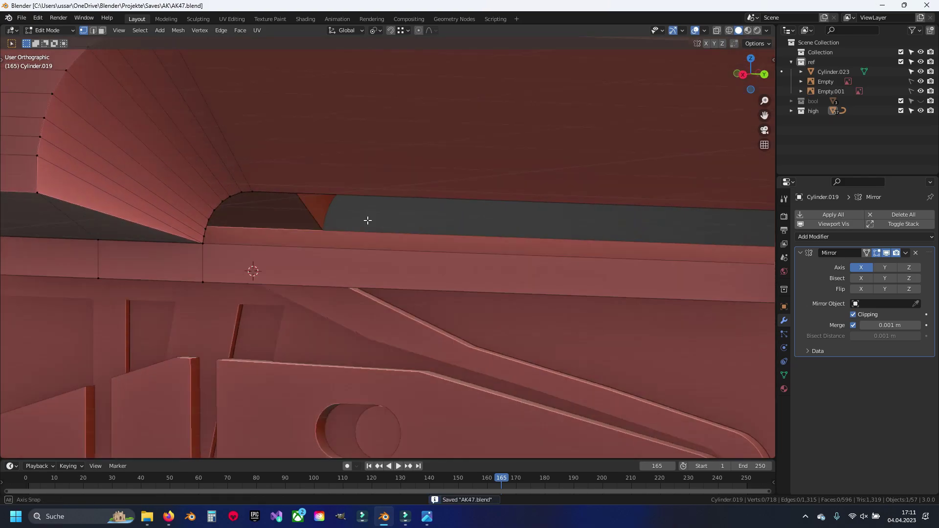
middle_drag(494, 229, 595, 255)
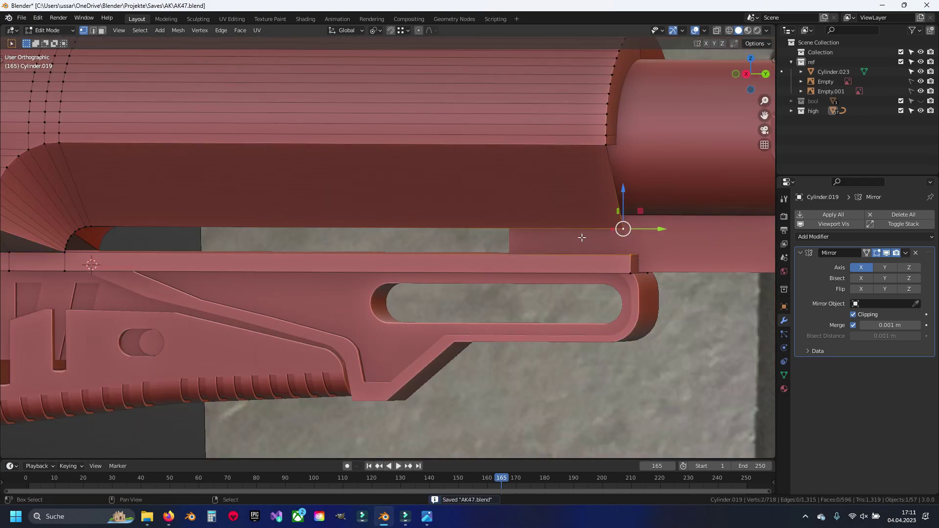
ctrl+scroll(516, 237, up, 5)
key(KP_3)
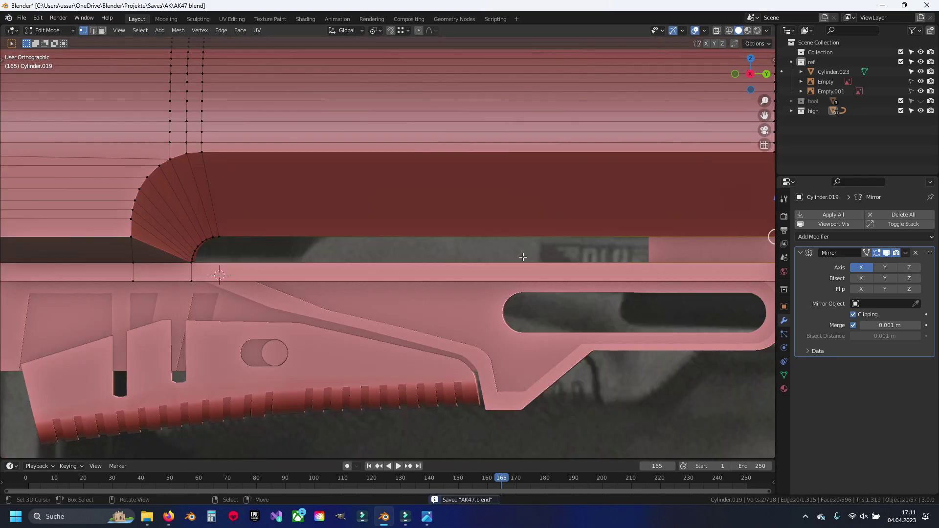
key(alt+z)
key(ctrl+r)
Step: Place the new loop cut on the top panel and slide it along Y
click(416, 273)
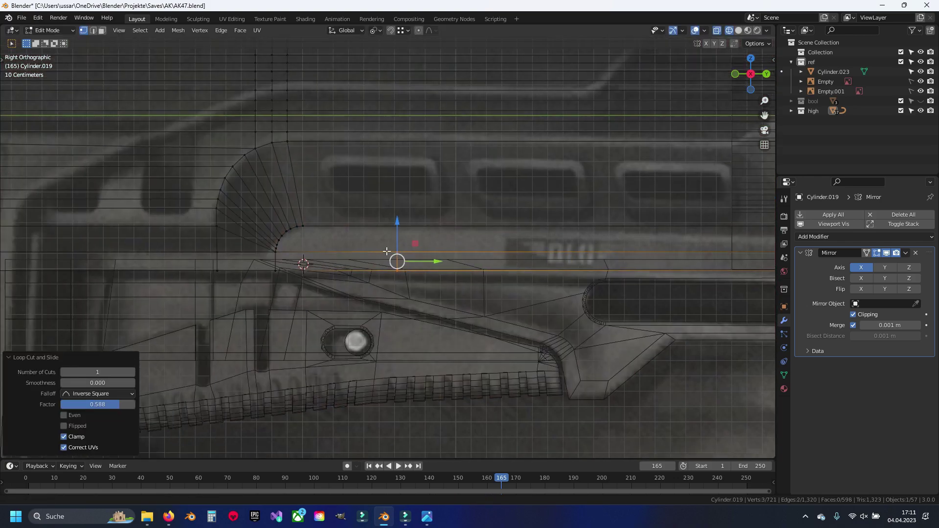
scroll(366, 199, up, 3)
key(g)
key(y)
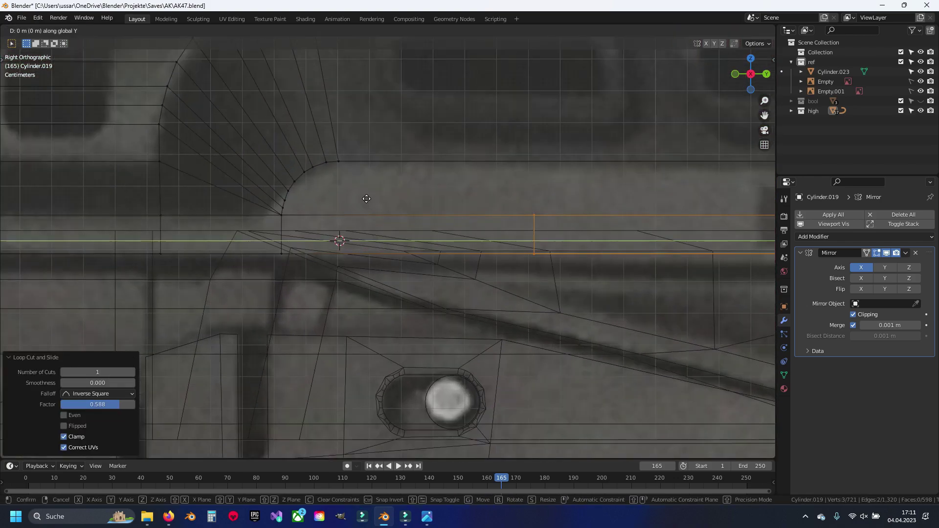
click(347, 169)
Step: Fill the grey strip at the slot end with a face
key(alt+z)
scroll(347, 195, down, 3)
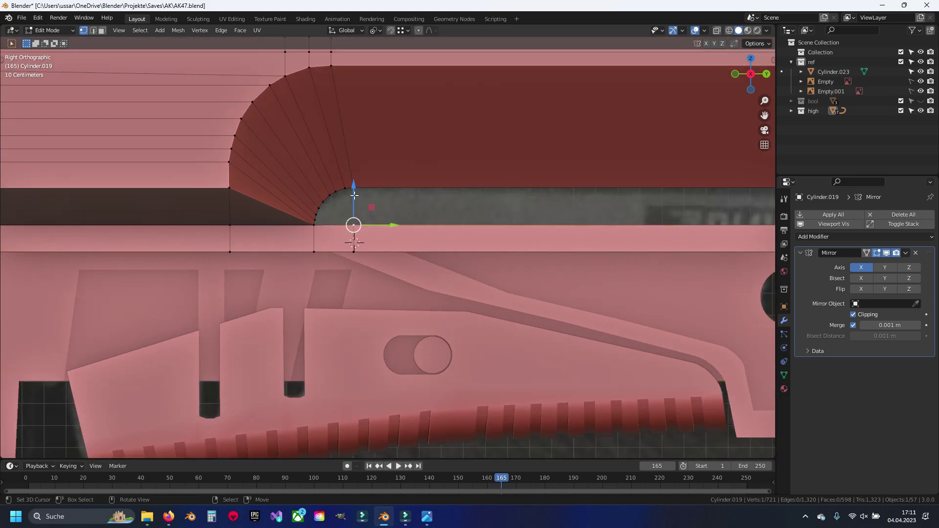
shift+middle_drag(691, 224, 270, 240)
shift+click(546, 219)
key(f)
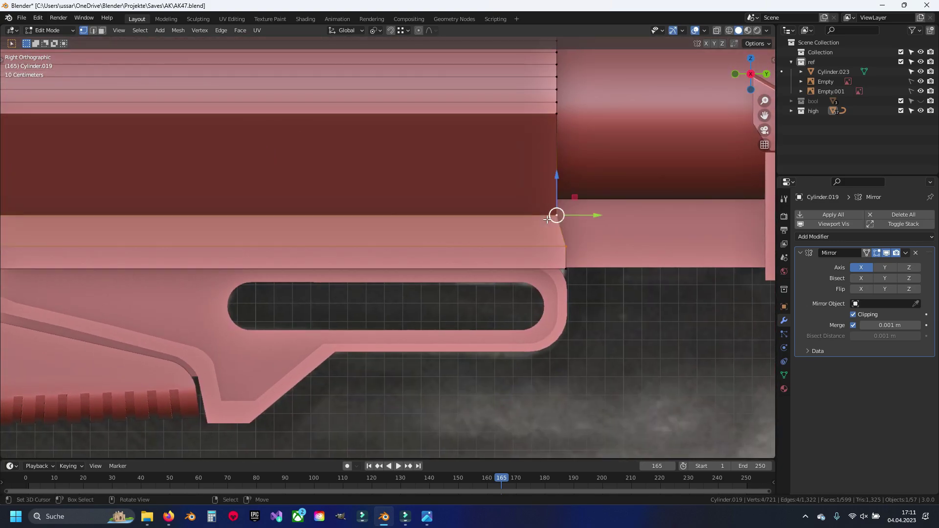
Step: Flatten the vertical column of vertices to 0 on the Y axis
key(alt+z)
scroll(508, 276, down, 4)
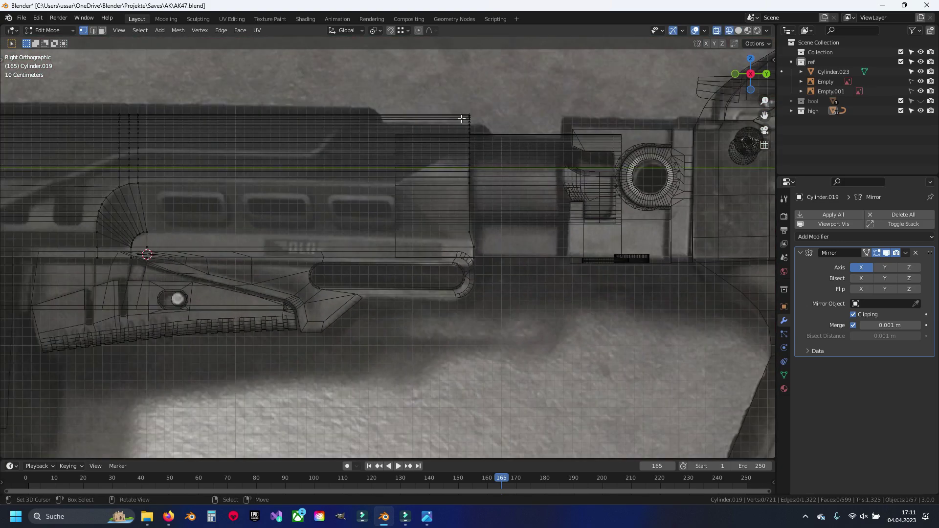
drag(459, 100, 503, 280)
key(s)
key(y)
key(0)
key(Return)
key(alt+z)
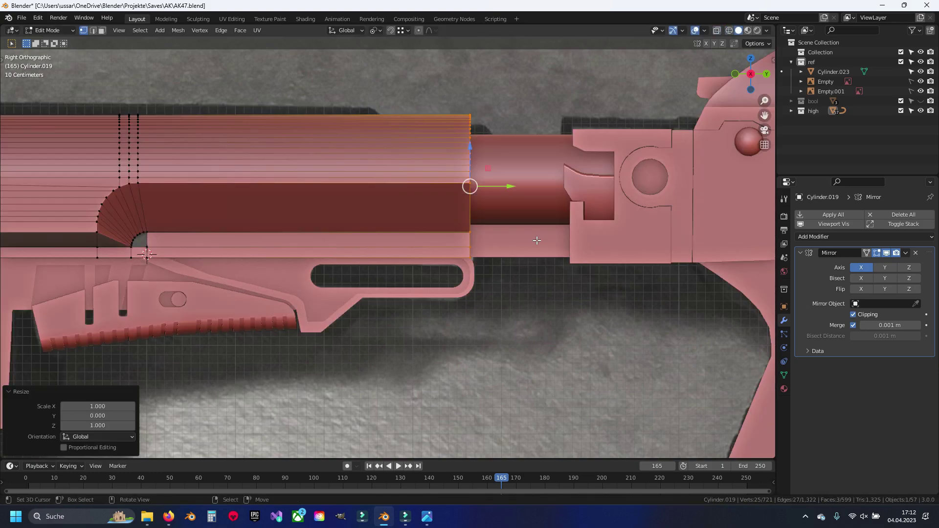
Step: Fill the rounded corner gap with a fan of triangles, then leave Edit Mode
scroll(97, 284, up, 3)
scroll(352, 220, up, 2)
scroll(352, 223, up, 2)
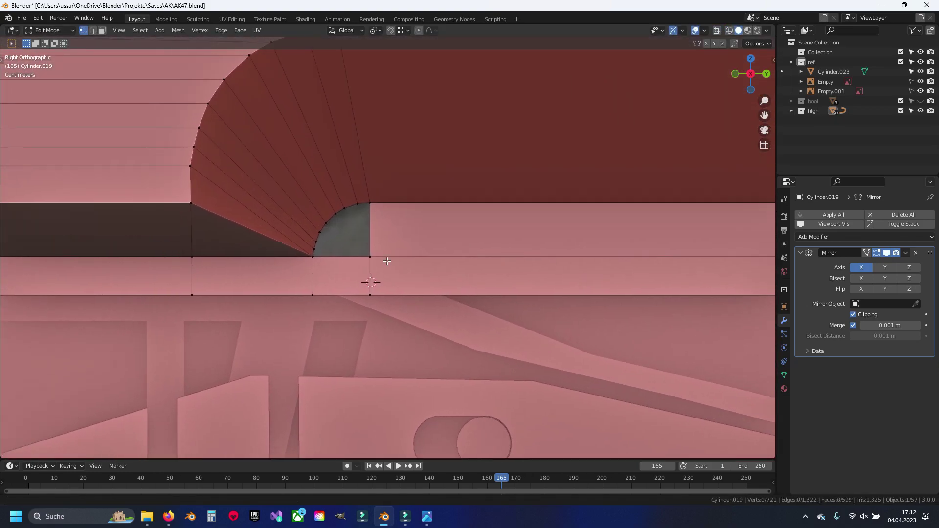
scroll(373, 276, up, 2)
click(359, 281)
key(f)
click(345, 180)
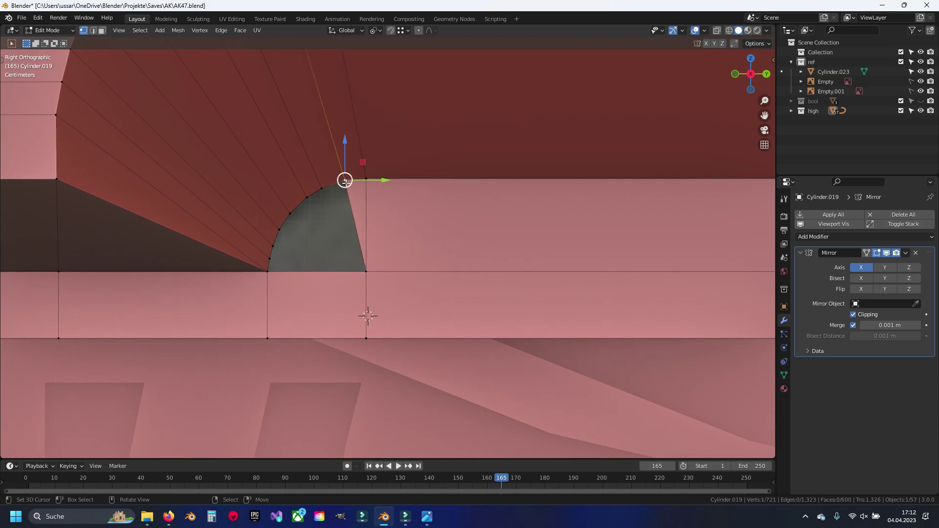
shift+click(323, 189)
key(f)
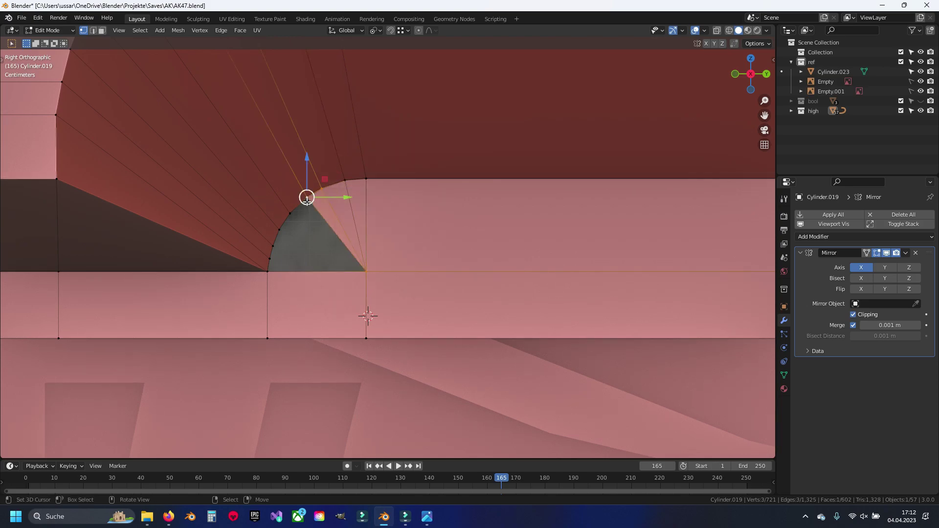
key(f)
click(284, 212)
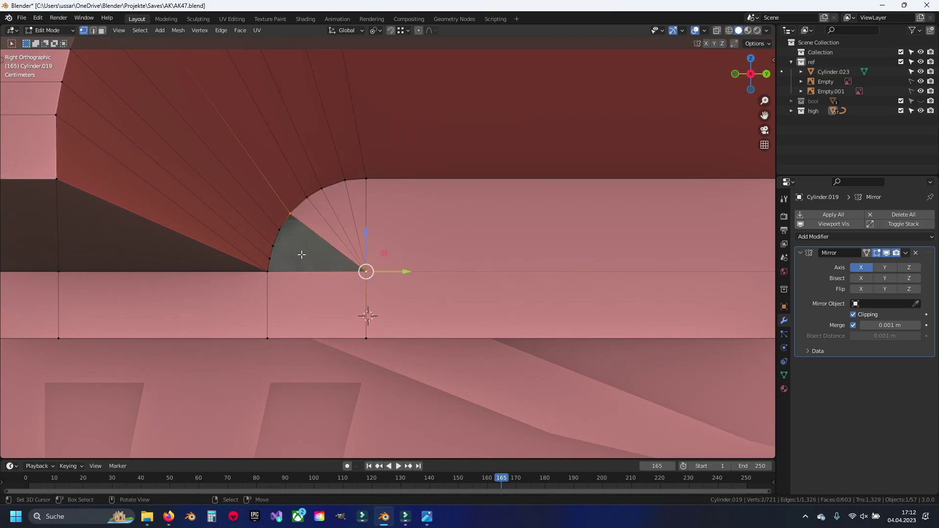
shift+click(267, 272)
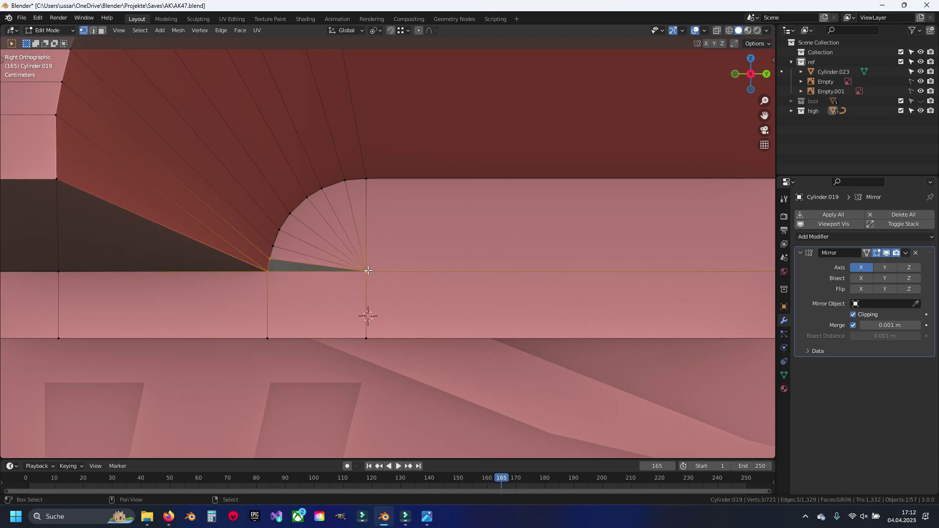
key(Tab)
Step: Orbit around the stock to inspect the curved recess and its side
scroll(391, 274, down, 5)
middle_drag(409, 270, 421, 233)
scroll(440, 210, up, 2)
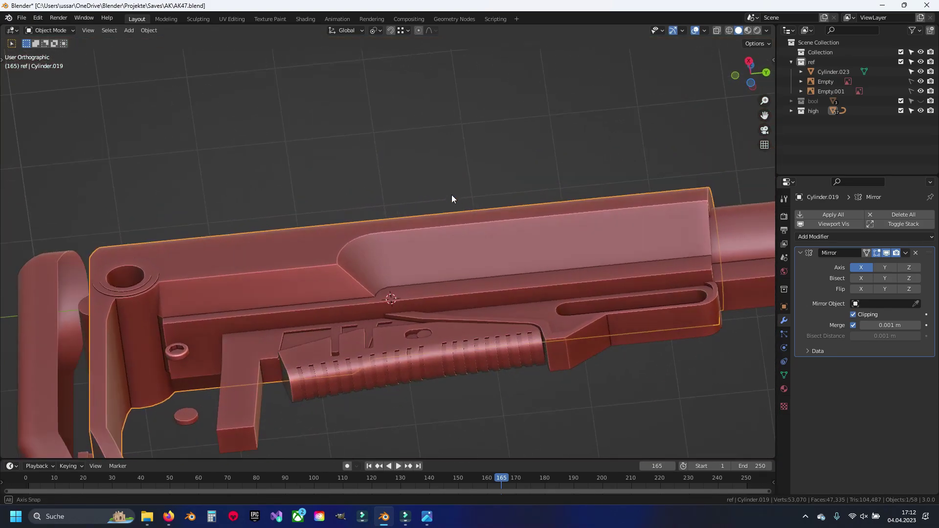
middle_drag(451, 195, 403, 233)
scroll(407, 239, up, 5)
scroll(430, 223, up, 1)
scroll(420, 249, up, 2)
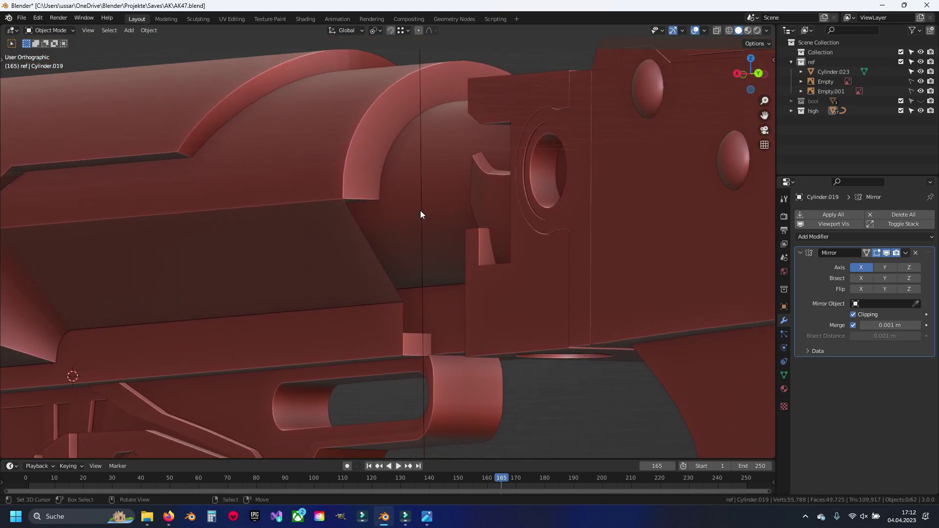
scroll(420, 214, down, 3)
middle_drag(402, 216, 434, 222)
Step: Fill the gap at the top panel's front end with a new face
key(Tab)
scroll(512, 240, up, 4)
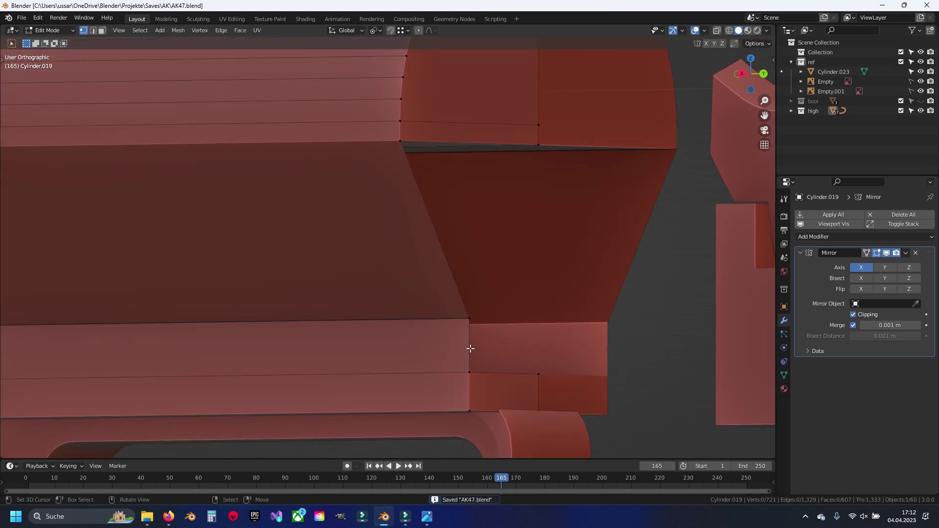
shift+middle_drag(470, 348, 357, 269)
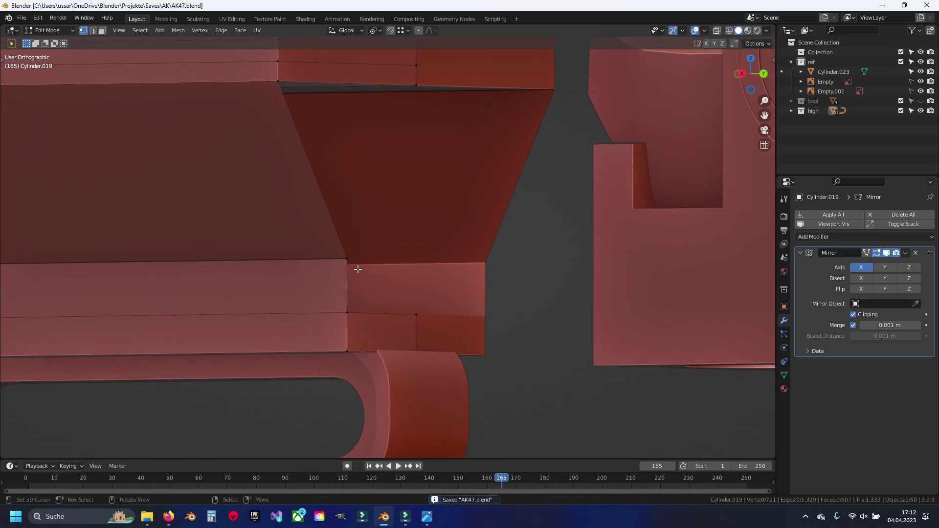
key(e)
right_click(347, 259)
key(g)
key(x)
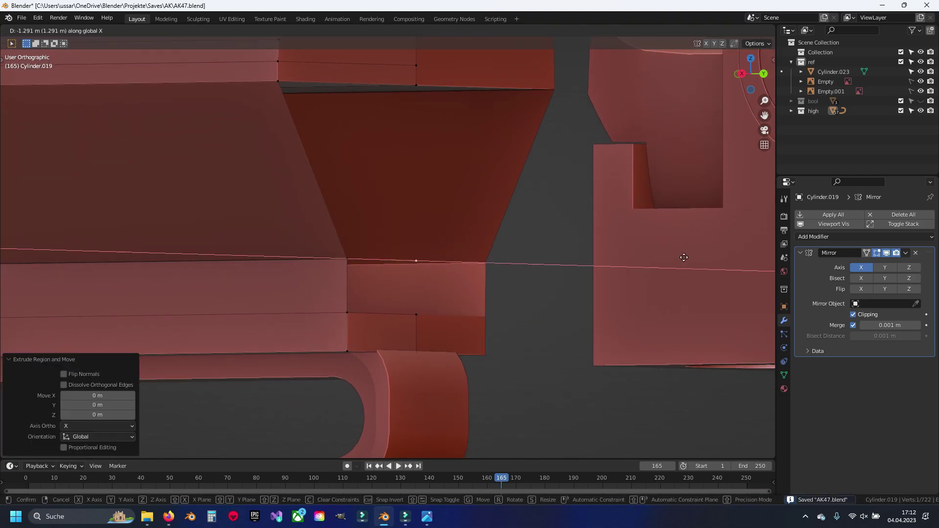
right_click(684, 257)
shift+click(359, 314)
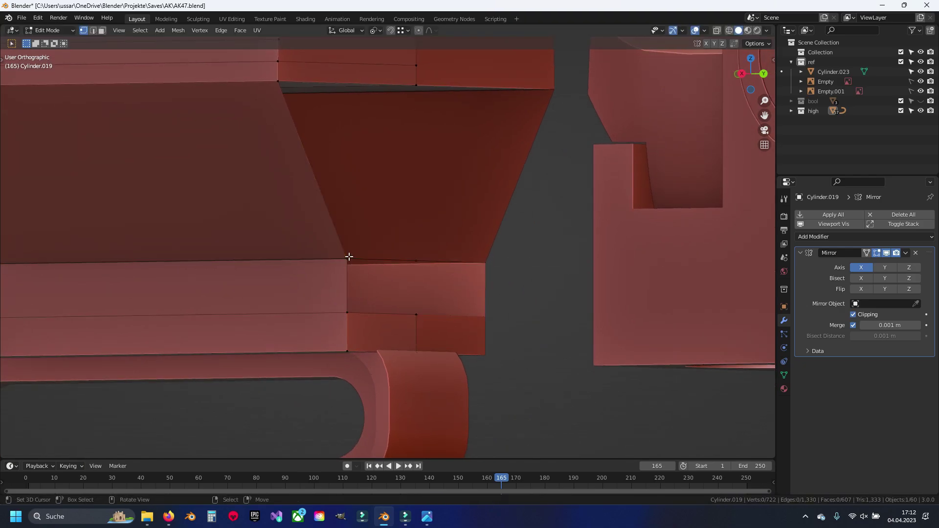
key(f)
Step: Select the new face's diagonal edge and return to Object Mode
shift+middle_drag(351, 258, 351, 319)
click(352, 317)
shift+click(285, 140)
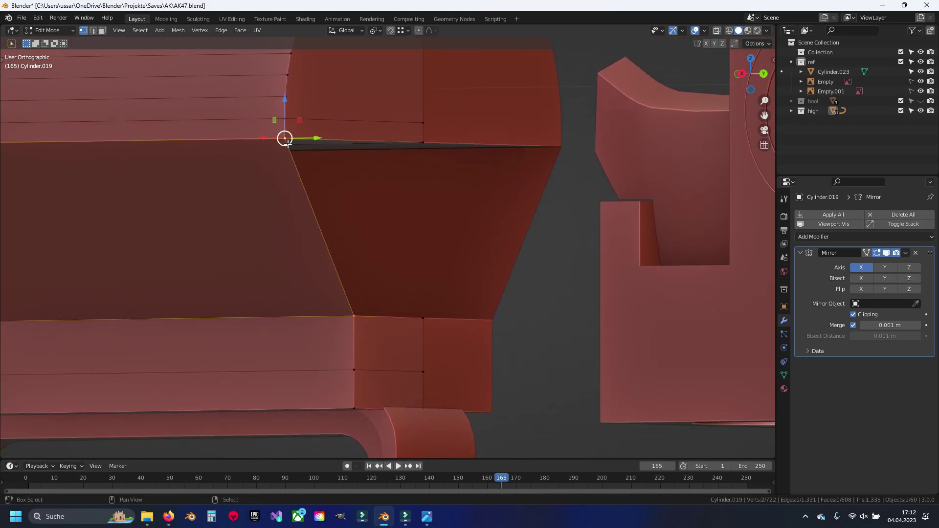
alt+click(298, 156)
key(Tab)
Step: Deselect everything and save AK47.blend
scroll(427, 318, down, 2)
scroll(427, 317, down, 3)
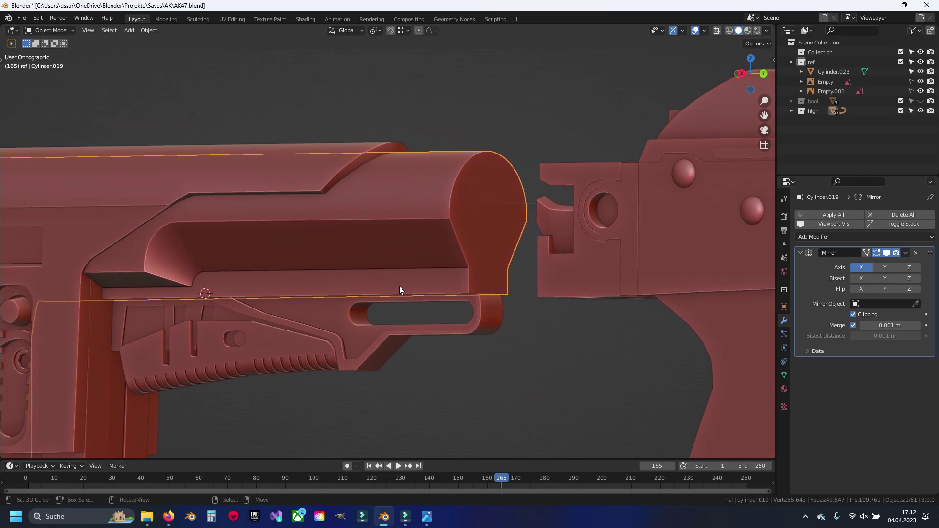
key(alt+a)
key(ctrl+s)
Step: View the stock from the right side in wireframe
middle_drag(345, 282, 386, 282)
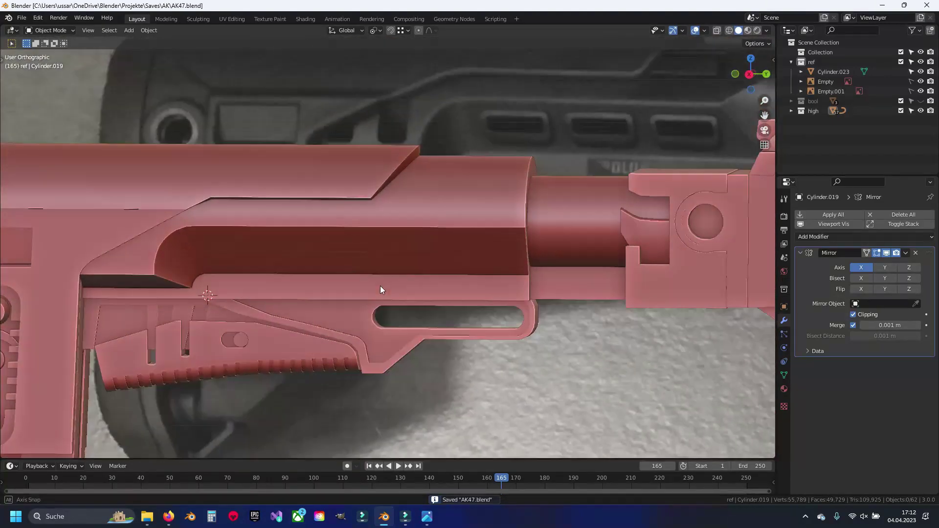
key(KP_3)
key(shift+z)
scroll(423, 202, up, 2)
Step: Add a vertical edge loop across the stock's top panel in Edit Mode
scroll(404, 209, up, 1)
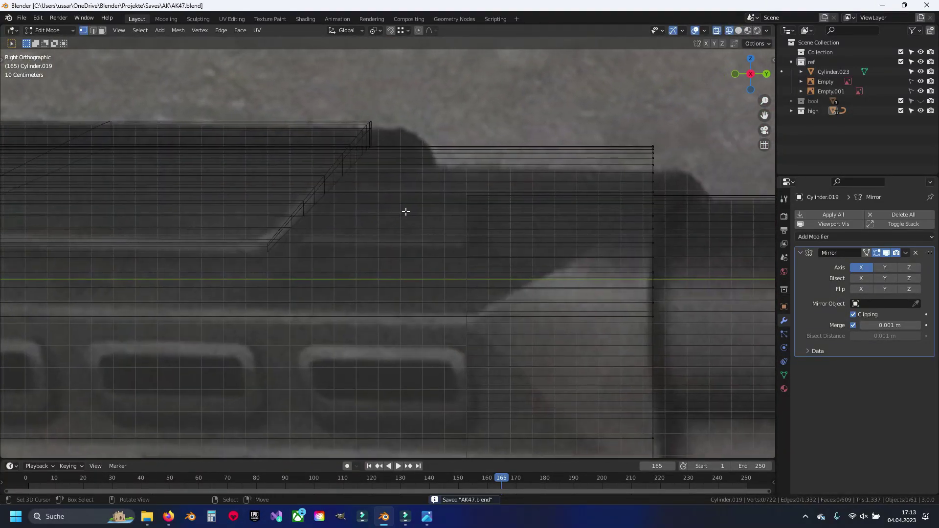
click(465, 195)
key(Tab)
scroll(362, 201, down, 2)
scroll(361, 218, down, 2)
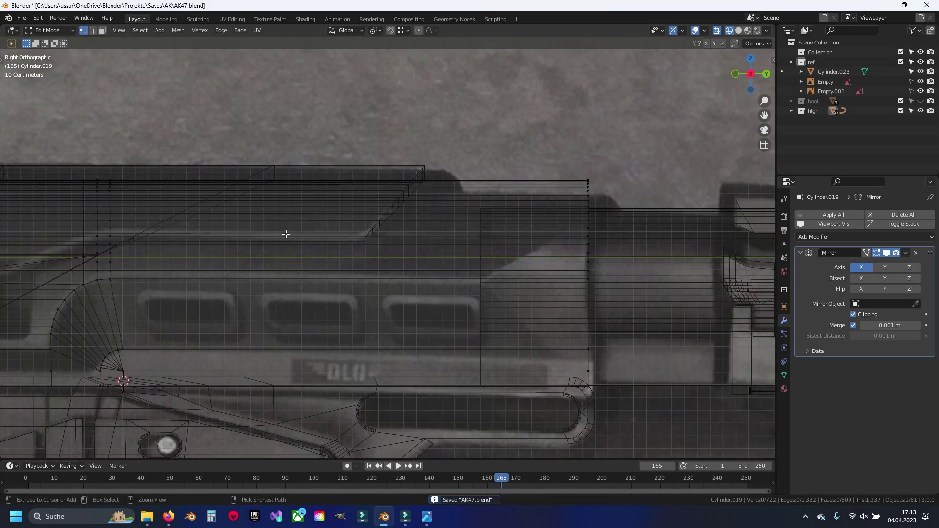
key(ctrl+r)
click(285, 232)
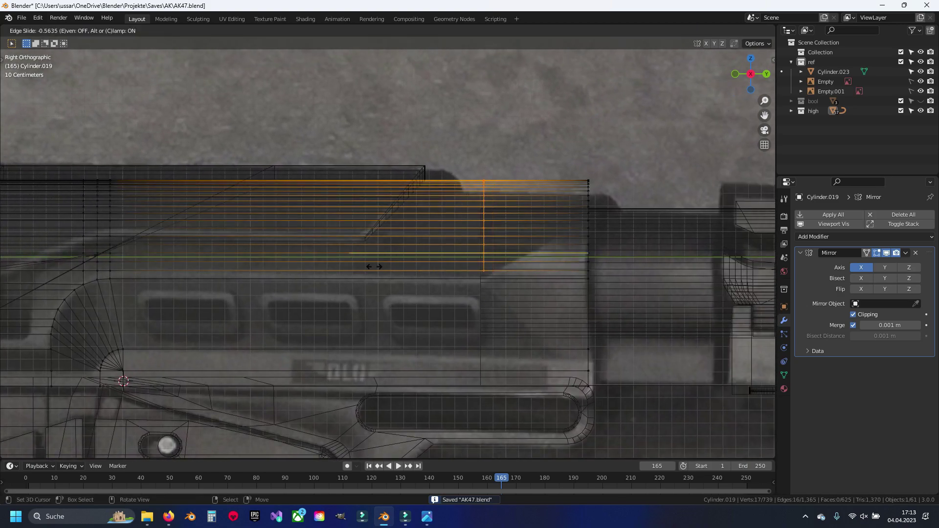
click(375, 267)
scroll(440, 264, up, 2)
Step: Bevel the new edge loop and shift the resulting edges along the stock
key(ctrl+b)
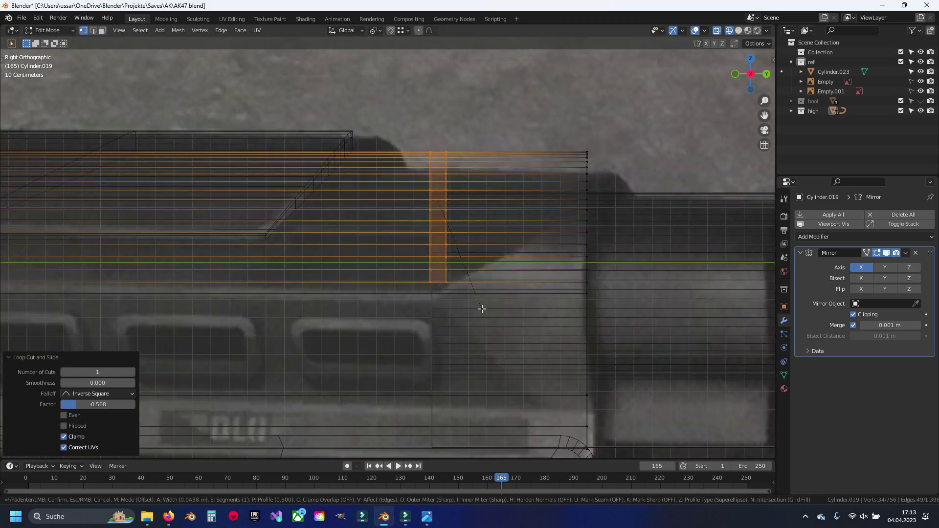
click(481, 308)
drag(477, 217, 476, 218)
key(alt+a)
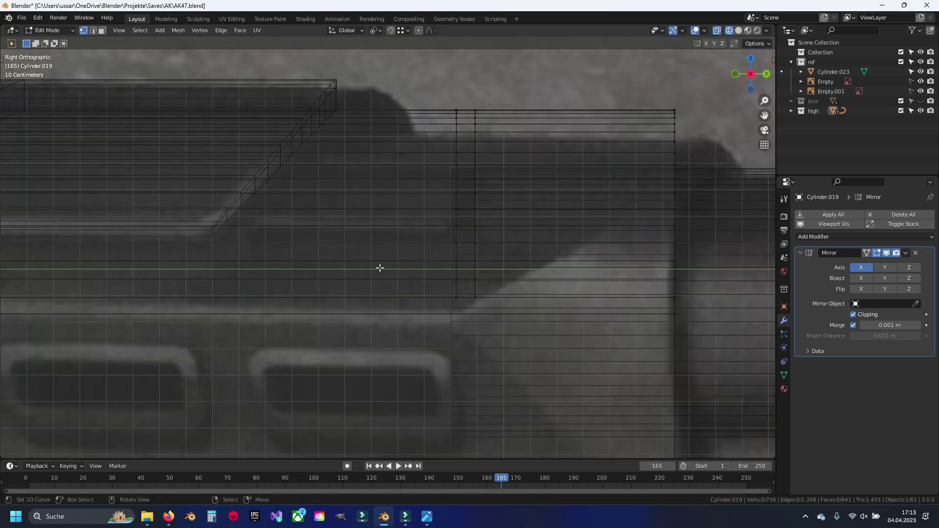
scroll(478, 188, up, 2)
key(alt+z)
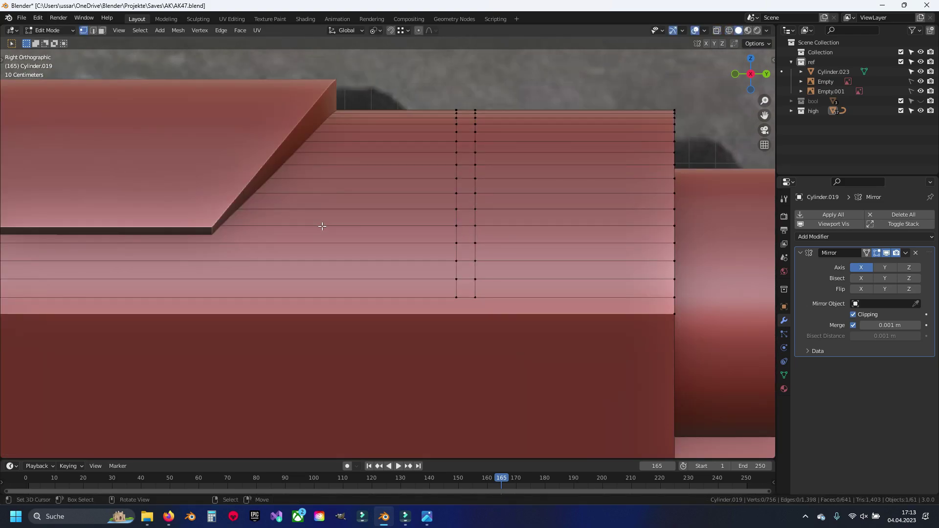
key(alt+z)
Step: Cut another vertical edge loop across the top panel
key(ctrl+r)
click(314, 238)
click(429, 256)
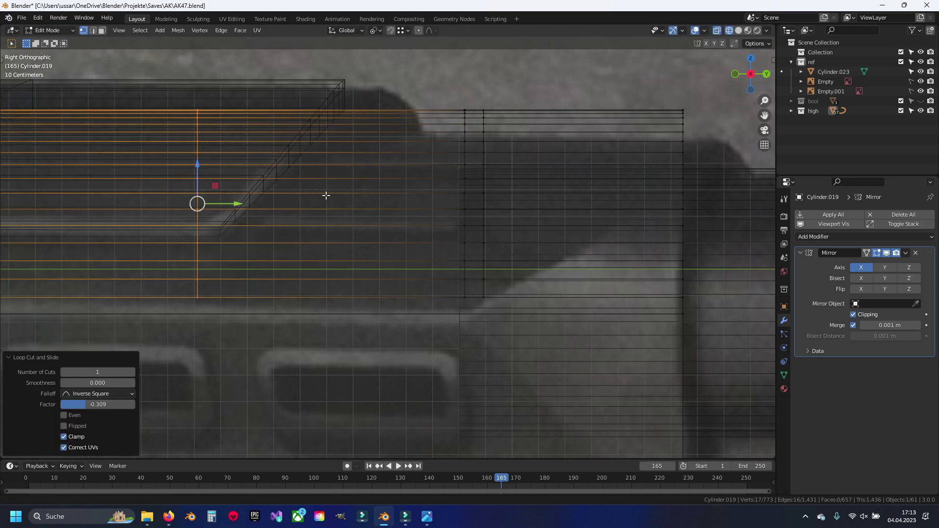
key(alt+a)
Step: Select the L-shaped strip of faces under the raised step
key(3)
shift+middle_drag(335, 220, 330, 255)
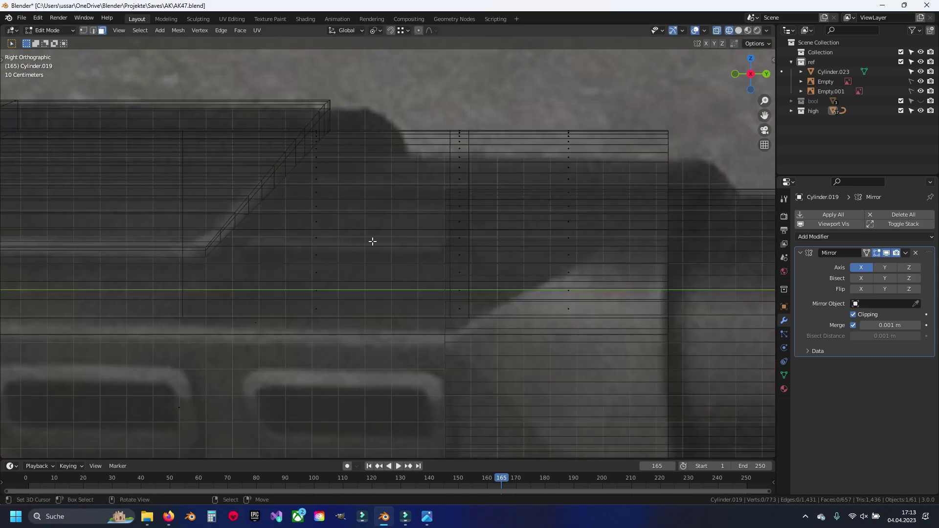
key(alt+z)
click(315, 254)
key(alt+z)
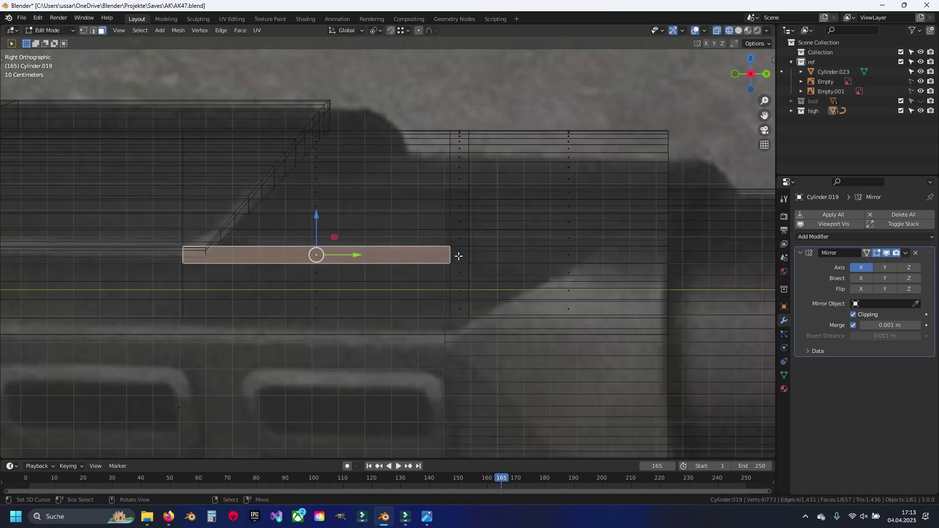
key(alt+z)
shift+click(458, 255)
key(alt+z)
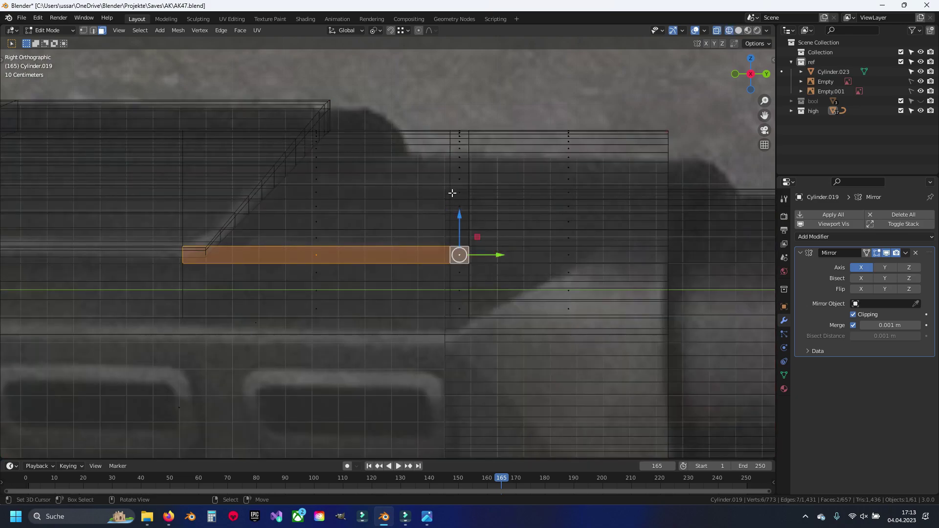
key(alt+z)
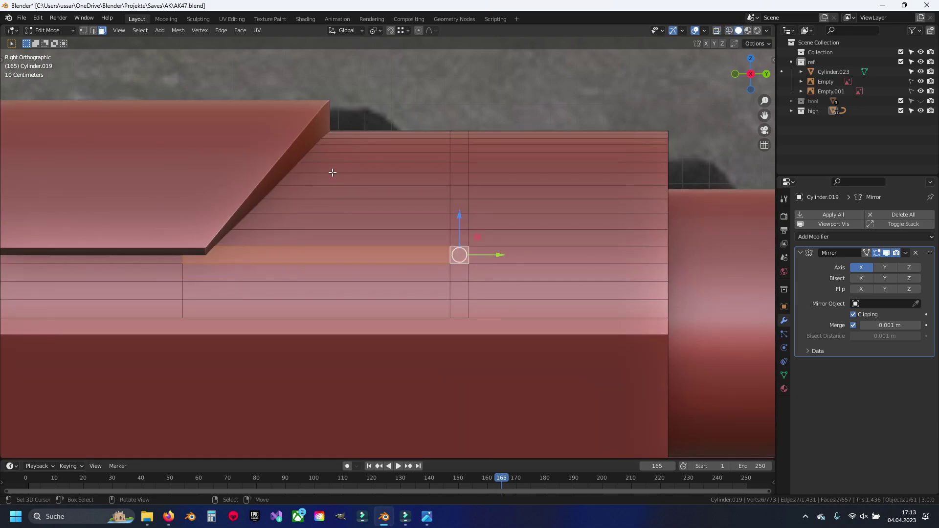
shift+click(332, 178)
ctrl+click(459, 180)
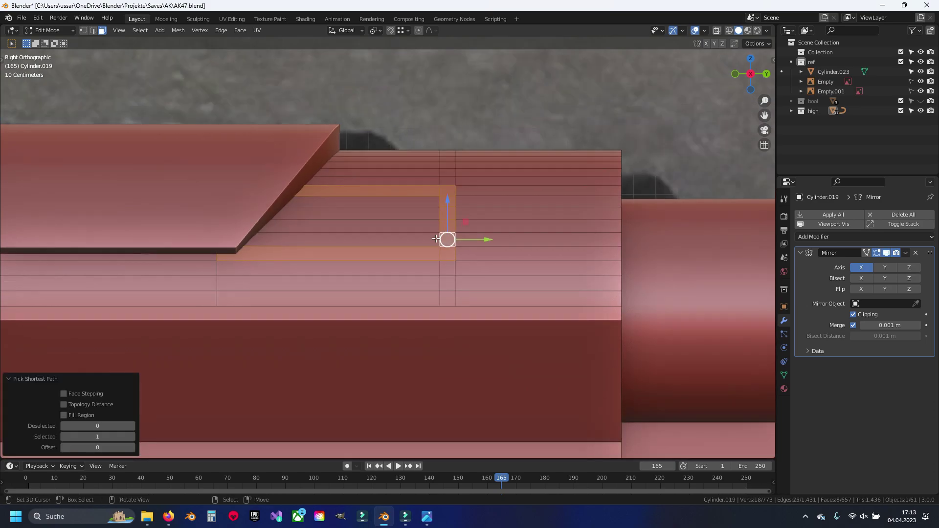
mouse_move(459, 180)
middle_down()
mouse_move(388, 229)
mouse_move(317, 253)
mouse_move(463, 259)
mouse_move(415, 263)
middle_up()
Step: Push the L-shaped strip's faces inward as a groove, deselect, and save AK47.blend
scroll(387, 228, up, 2)
scroll(387, 228, up, 2)
scroll(387, 228, up, 2)
scroll(342, 252, up, 2)
key(e)
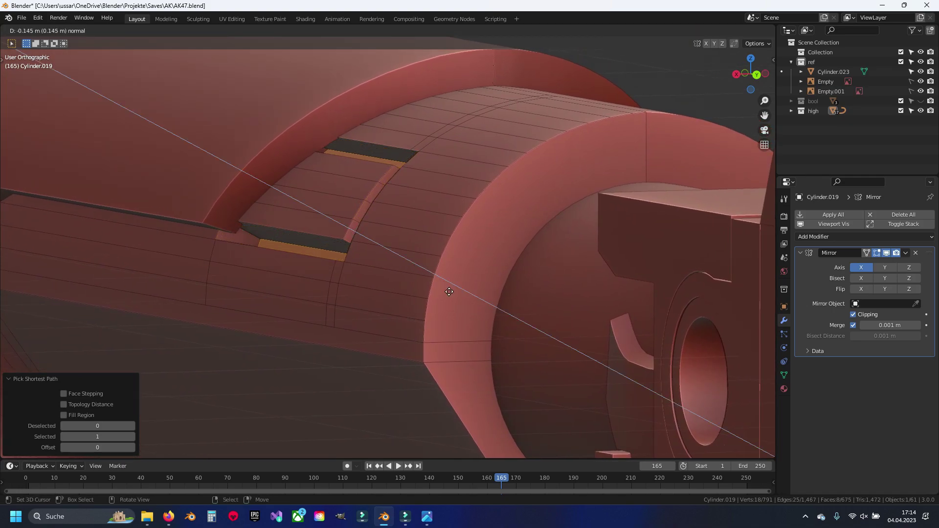
click(509, 315)
key(Tab)
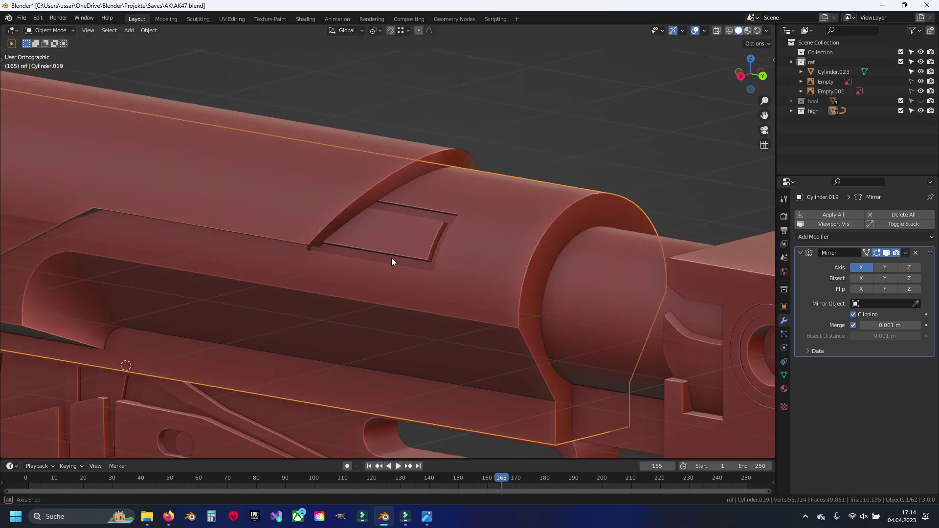
scroll(476, 269, up, 2)
key(alt+a)
key(ctrl+s)
Step: Go to the right side view and select Cylinder.020 and the stock Cylinder.019
mouse_move(488, 250)
middle_down()
mouse_move(566, 285)
mouse_move(497, 269)
mouse_move(447, 188)
mouse_move(401, 236)
mouse_move(457, 230)
mouse_move(415, 284)
mouse_move(345, 244)
mouse_move(408, 262)
middle_up()
scroll(403, 238, up, 2)
scroll(404, 239, up, 2)
key(KP_3)
scroll(429, 271, up, 1)
scroll(452, 248, up, 2)
click(415, 283)
click(409, 262)
scroll(446, 284, up, 2)
Step: Switch edit mode to Cylinder.020, pick an edge, and save the file
key(Tab)
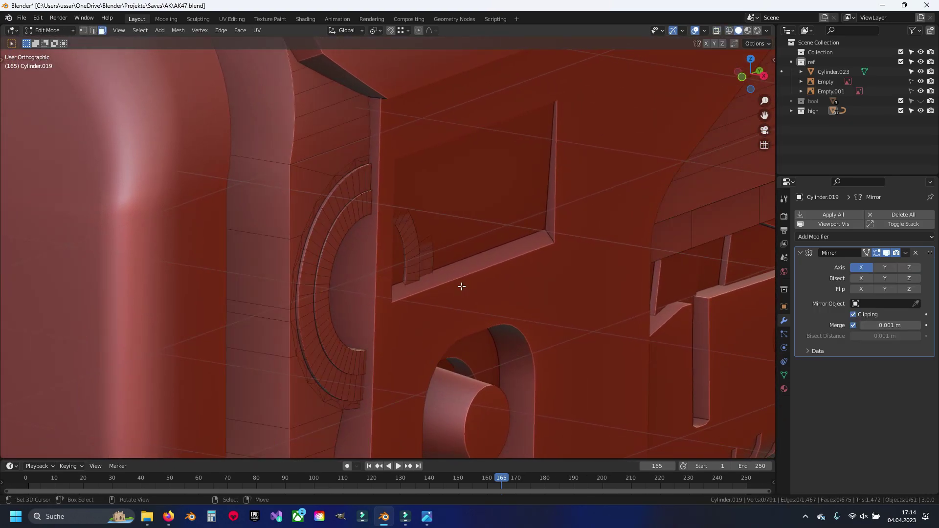
key(Tab)
click(474, 266)
key(Tab)
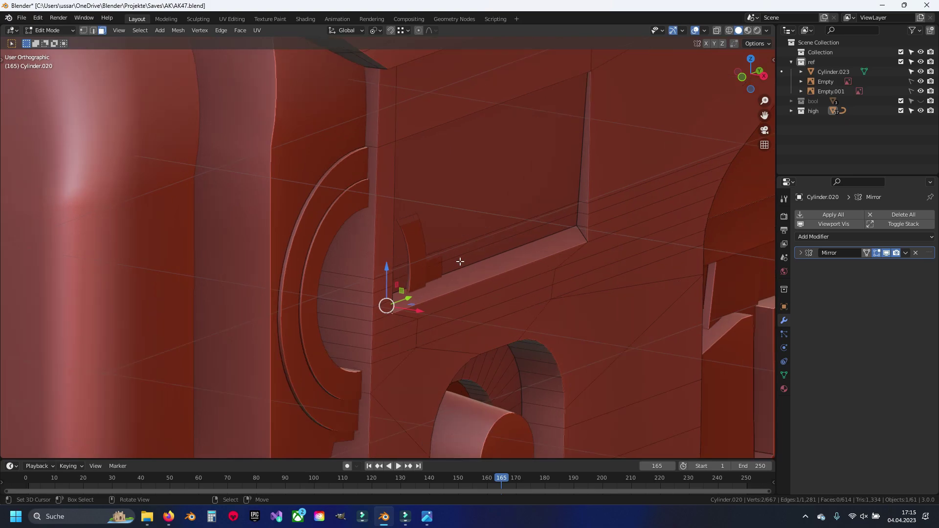
scroll(476, 264, up, 2)
key(ctrl+s)
scroll(476, 264, down, 2)
scroll(476, 264, down, 3)
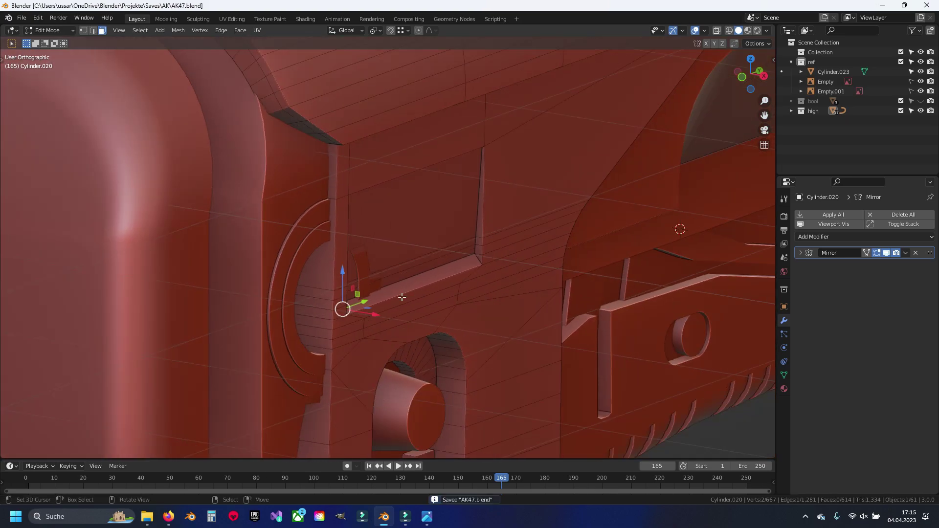
Step: Select the whole stock mesh and nudge it slightly along the X axis
key(Tab)
click(312, 218)
key(Tab)
scroll(325, 241, down, 3)
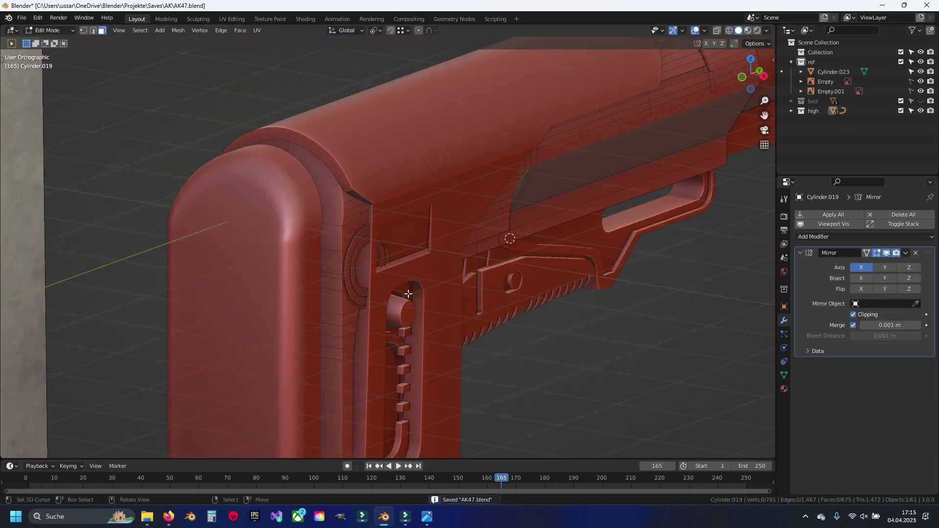
scroll(408, 293, up, 1)
key(a)
key(s)
key(x)
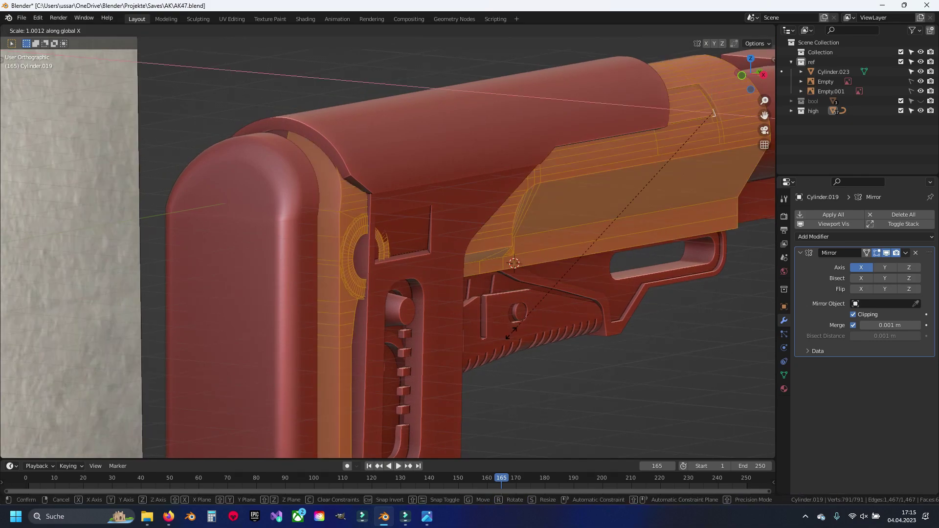
click(511, 333)
drag(749, 115, 719, 108)
scroll(560, 210, down, 3)
Step: Inspect the stock's top and side, then deselect it in object mode
middle_drag(560, 210, 490, 294)
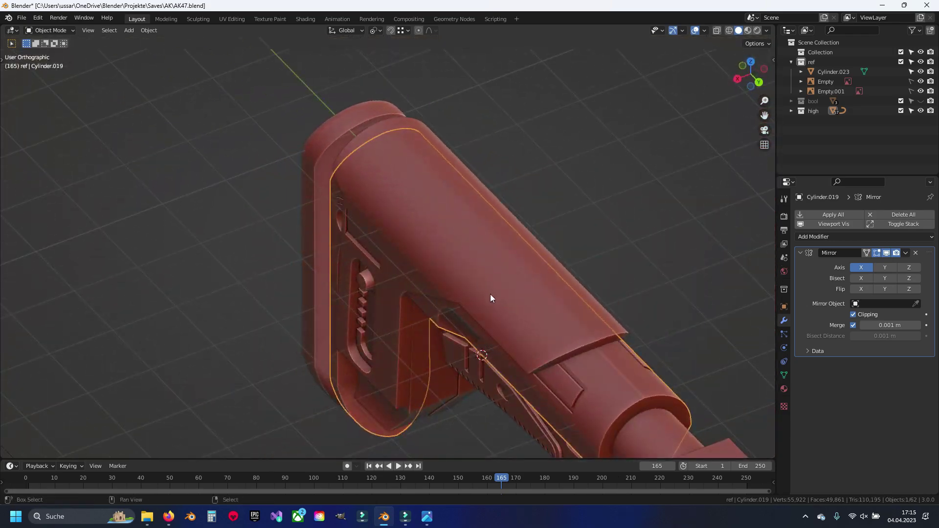
scroll(490, 294, up, 4)
scroll(421, 281, up, 2)
scroll(420, 281, up, 3)
key(alt+a)
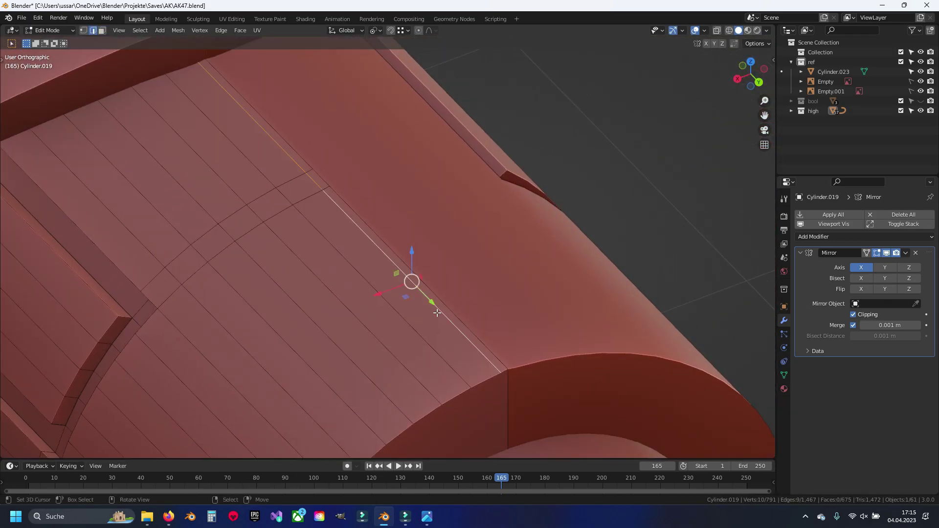
scroll(436, 312, down, 5)
middle_drag(384, 246, 381, 254)
scroll(381, 255, up, 3)
scroll(348, 247, up, 3)
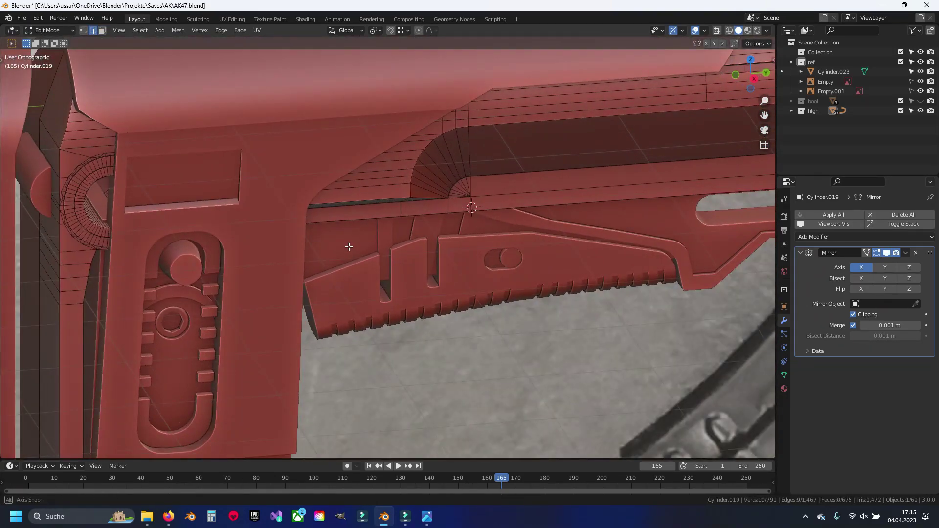
key(Tab)
scroll(448, 234, down, 3)
scroll(440, 235, down, 1)
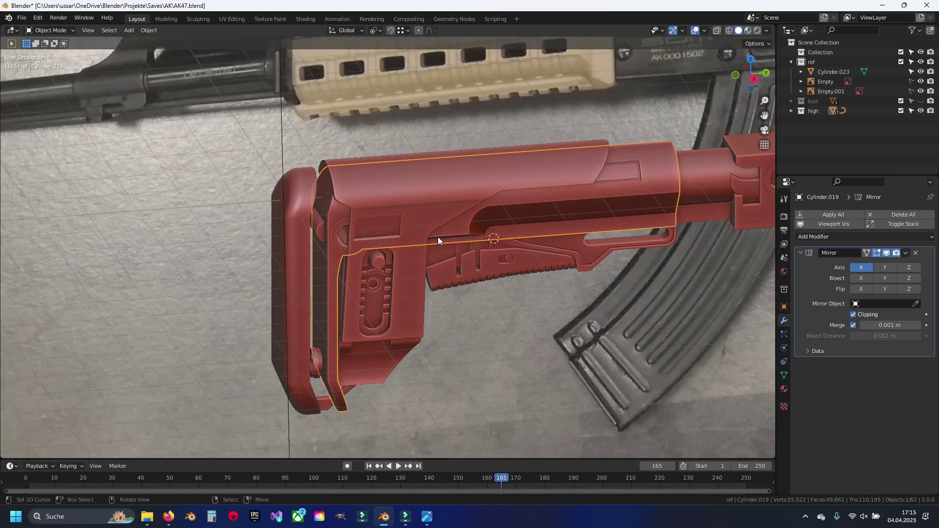
key(alt+a)
Step: Clear the stock's geometry selection, then move to editing Cylinder.020
scroll(438, 237, up, 2)
scroll(433, 236, up, 2)
scroll(395, 230, up, 2)
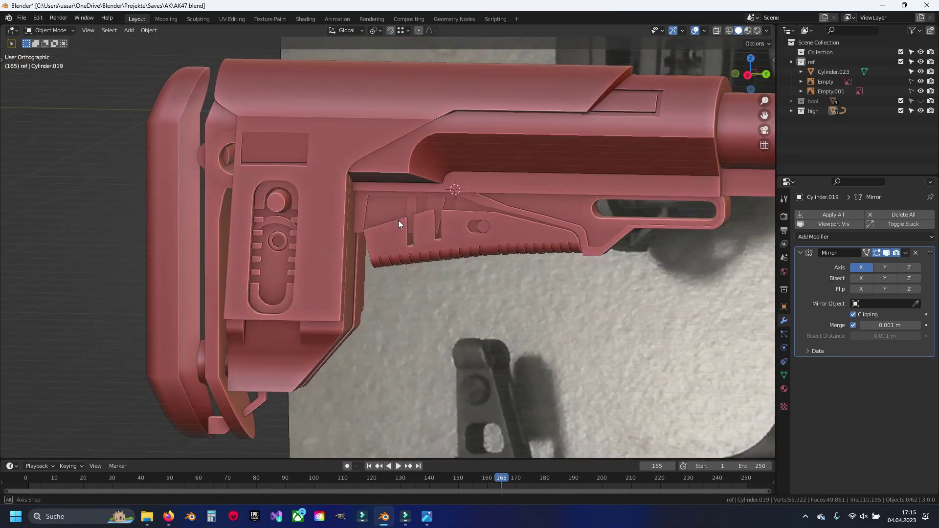
click(398, 220)
key(Tab)
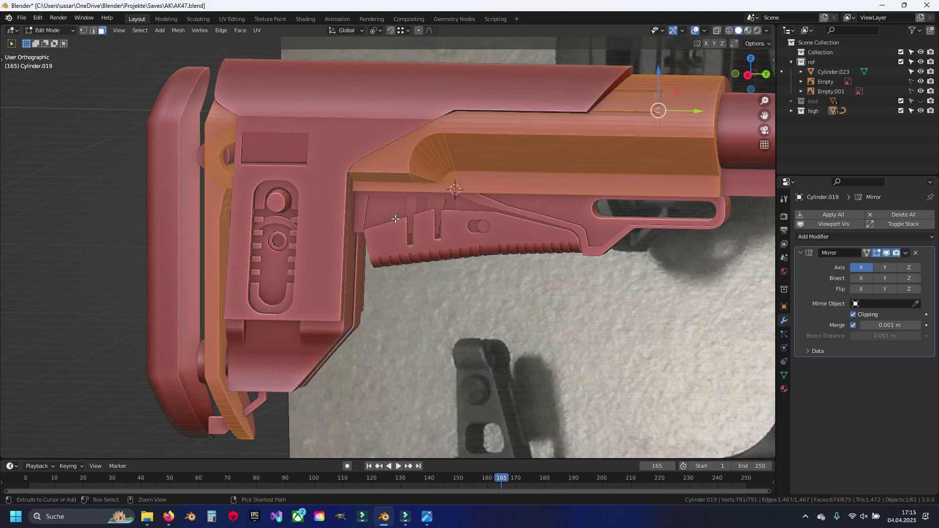
key(alt+a)
key(a)
key(alt+a)
key(Tab)
click(395, 218)
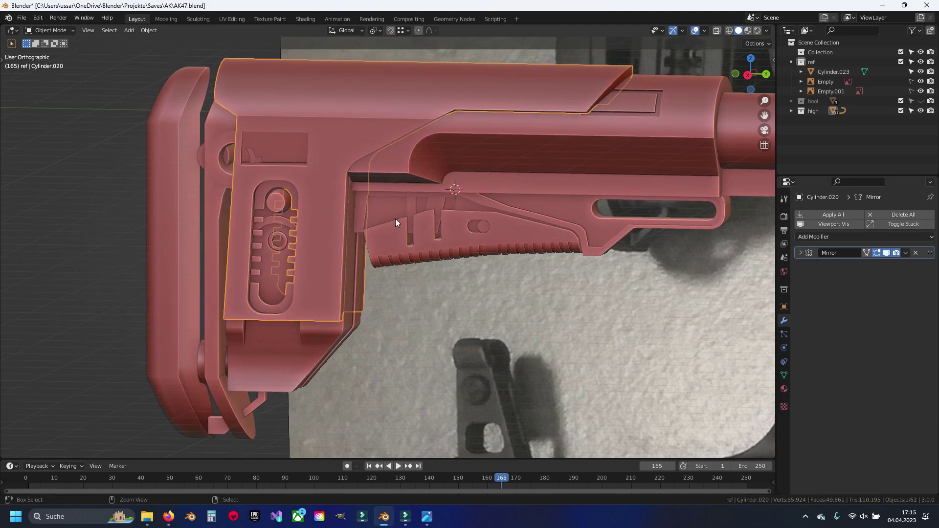
key(Tab)
scroll(287, 216, down, 3)
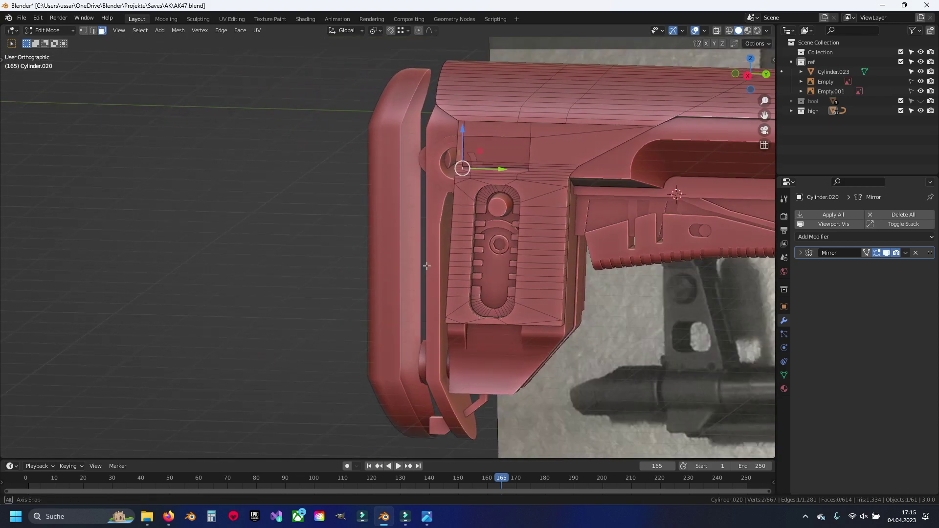
Step: Isolate the butt pad Cylinder.018 in local view for editing
mouse_move(287, 216)
middle_down()
mouse_move(439, 257)
mouse_move(408, 253)
mouse_move(393, 238)
middle_up()
key(Tab)
click(439, 256)
key(Tab)
key(alt+a)
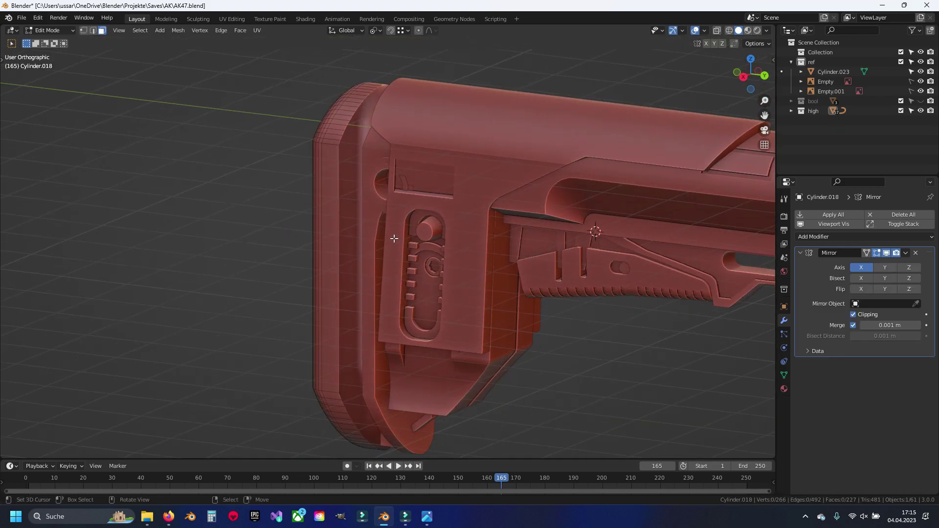
key(slash)
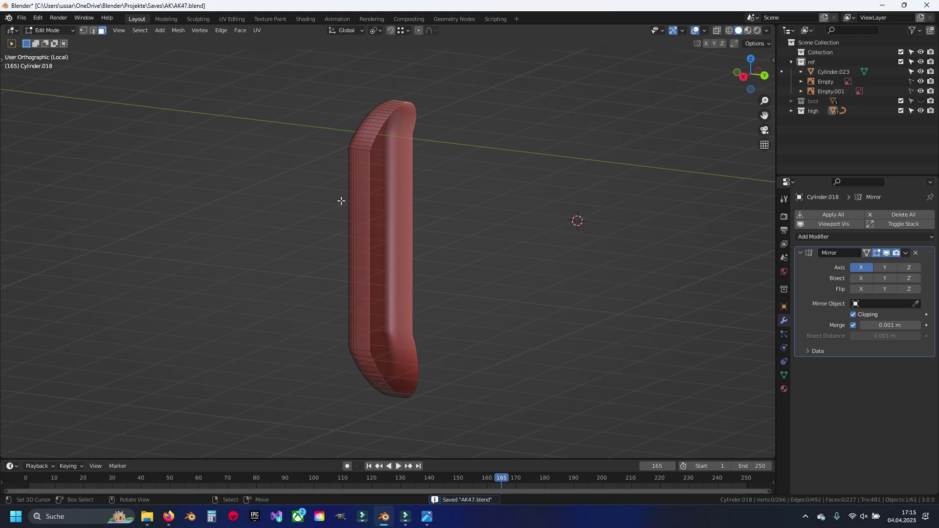
scroll(341, 200, up, 3)
scroll(370, 221, down, 3)
Step: Extrude a new edge along the butt pad's length and return to object mode
middle_drag(370, 222, 534, 222)
key(e)
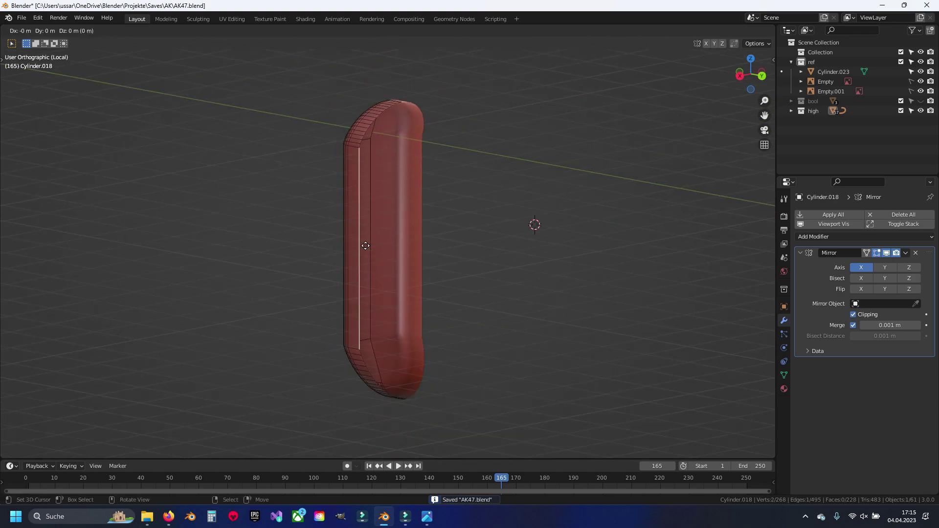
click(358, 248)
key(alt+a)
scroll(367, 239, up, 2)
scroll(341, 244, up, 3)
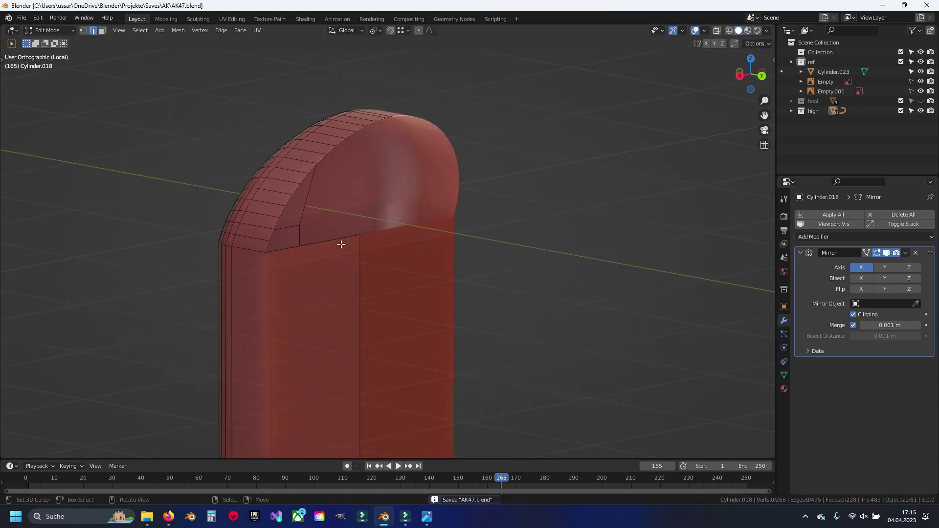
key(Tab)
Step: Exit local view and return to the right side view of the whole rifle
mouse_move(327, 243)
middle_down()
mouse_move(494, 130)
mouse_move(335, 209)
mouse_move(342, 227)
middle_up()
key(KP_Divide)
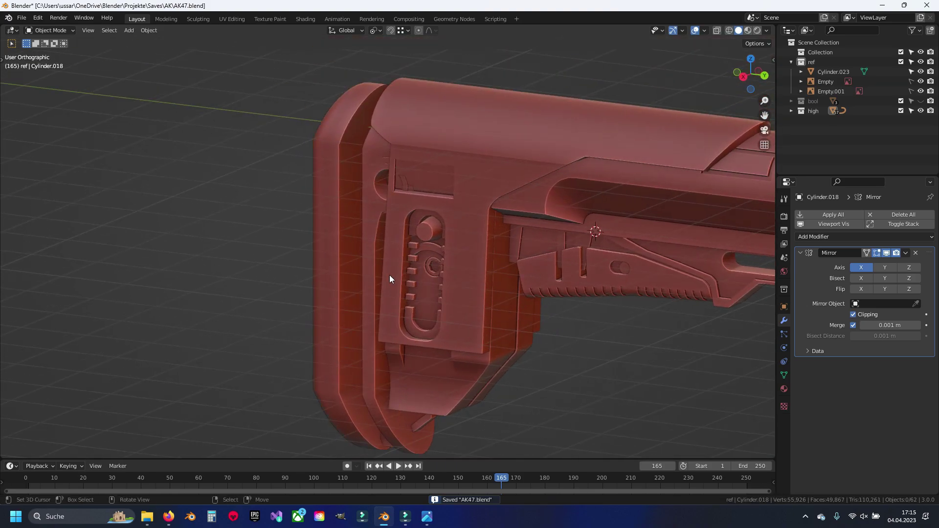
middle_drag(390, 275, 435, 267)
key(KP_3)
scroll(436, 255, down, 2)
Step: Shift the whole stock mesh to the left in edit mode
click(436, 229)
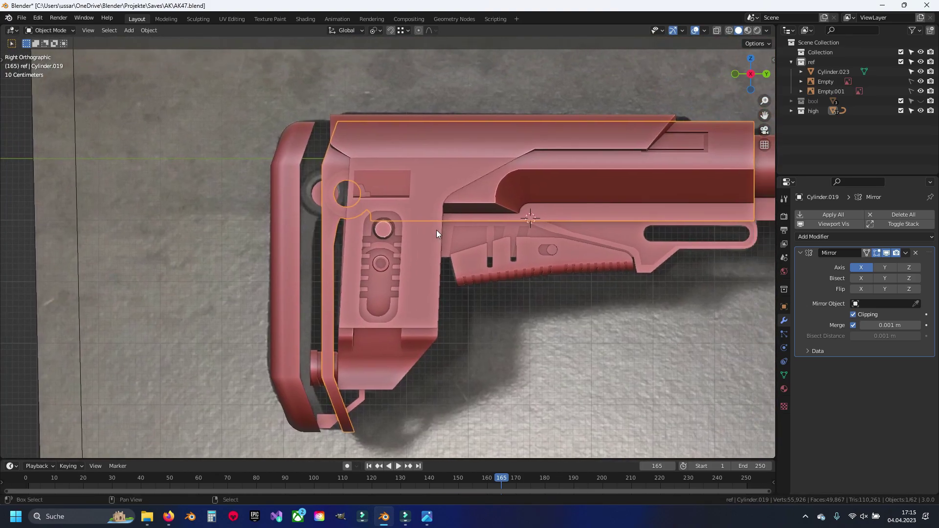
key(Tab)
key(a)
drag(742, 147, 577, 171)
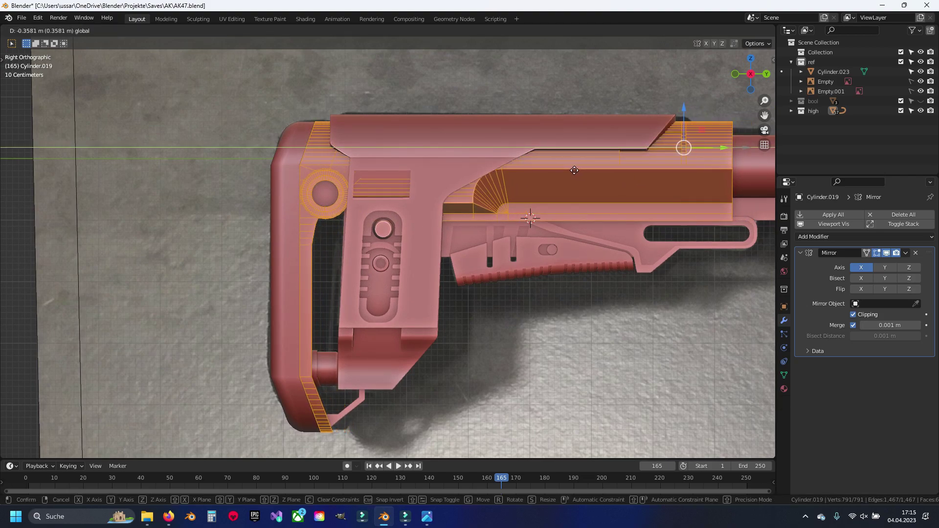
drag(574, 170, 572, 170)
Step: Move the top panel's right vertex columns further right along the reference
key(alt+z)
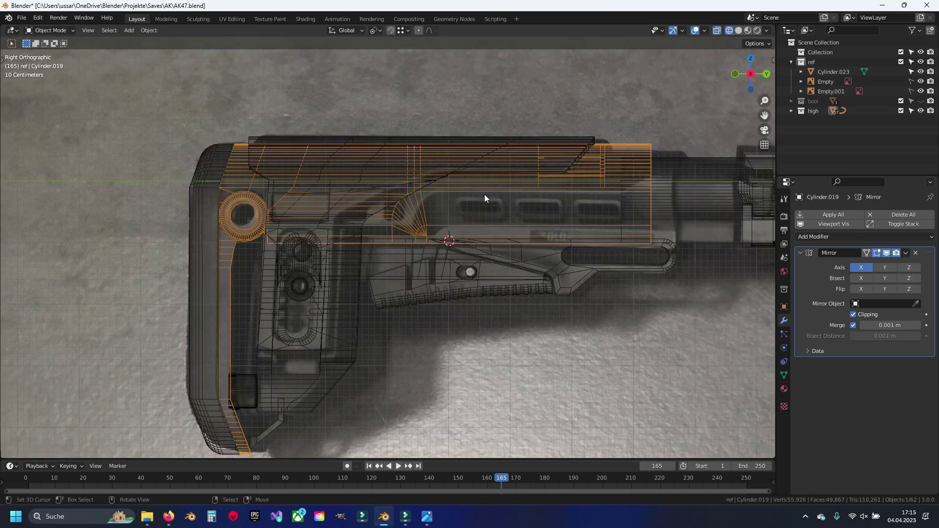
scroll(462, 189, up, 2)
scroll(482, 204, up, 2)
drag(521, 120, 545, 283)
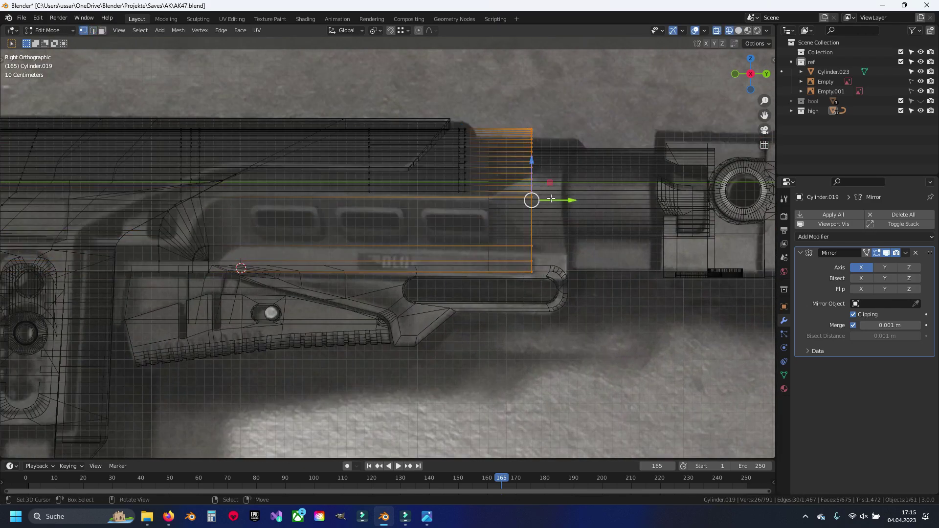
drag(565, 201, 591, 202)
click(592, 204)
mouse_move(381, 120)
mouse_down()
mouse_move(489, 196)
mouse_move(513, 169)
mouse_up()
click(515, 170)
Step: Return to object mode with see-through off and save AK47.blend
key(Tab)
key(alt+z)
scroll(445, 240, up, 2)
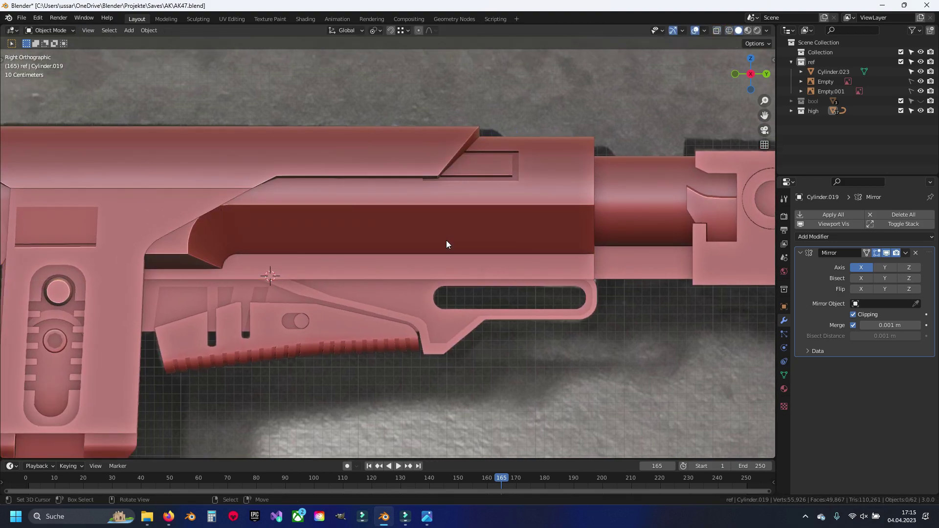
key(ctrl+s)
scroll(415, 204, up, 3)
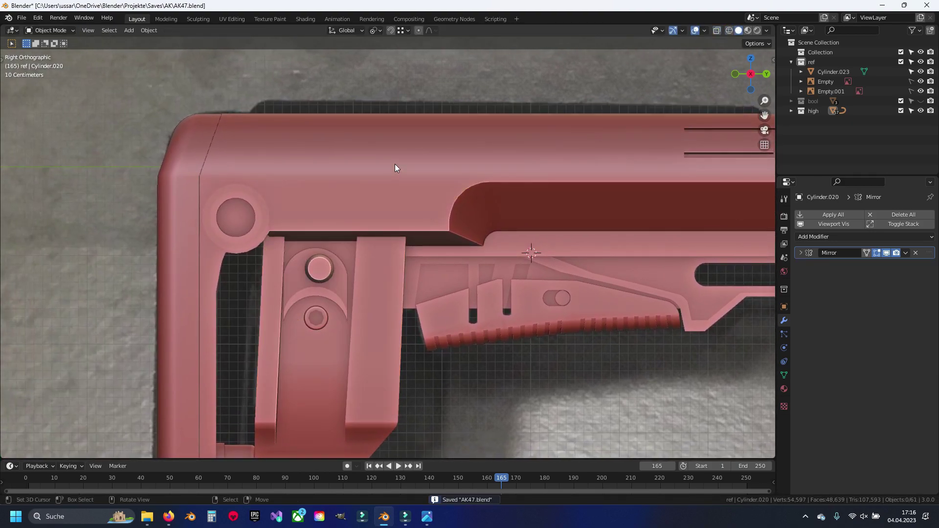
Step: Check the top panel mesh against the reference, toggling see-through view
click(395, 167)
key(Tab)
scroll(394, 195, up, 3)
key(alt+z)
scroll(416, 220, up, 1)
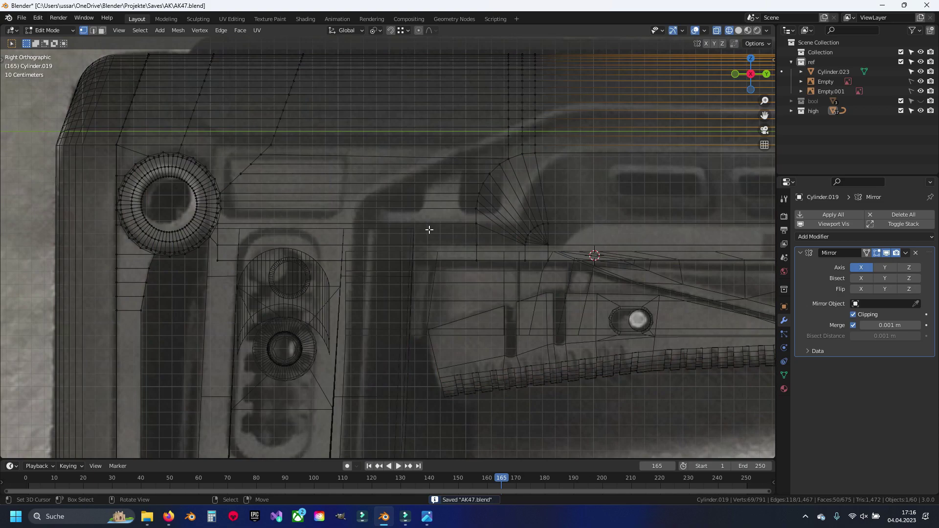
key(alt+z)
scroll(360, 175, down, 1)
scroll(371, 171, down, 1)
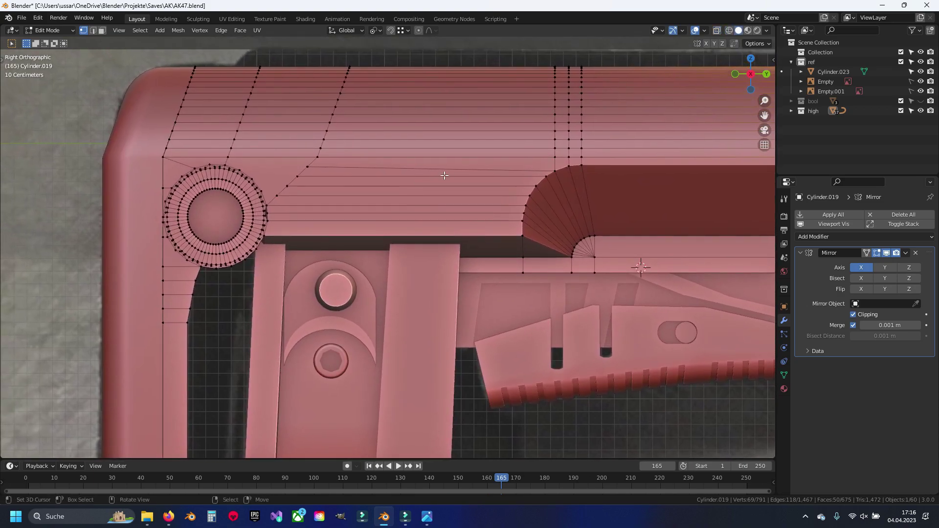
key(alt+z)
Step: Leave edit mode, deselect everything, and save the file again
scroll(392, 168, down, 2)
scroll(418, 182, down, 1)
key(Tab)
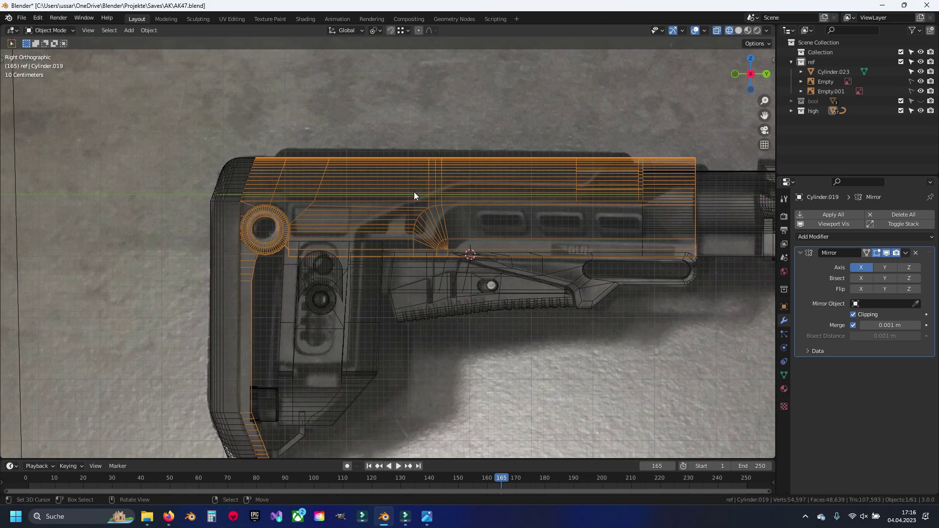
key(alt+a)
key(ctrl+s)
scroll(402, 213, down, 5)
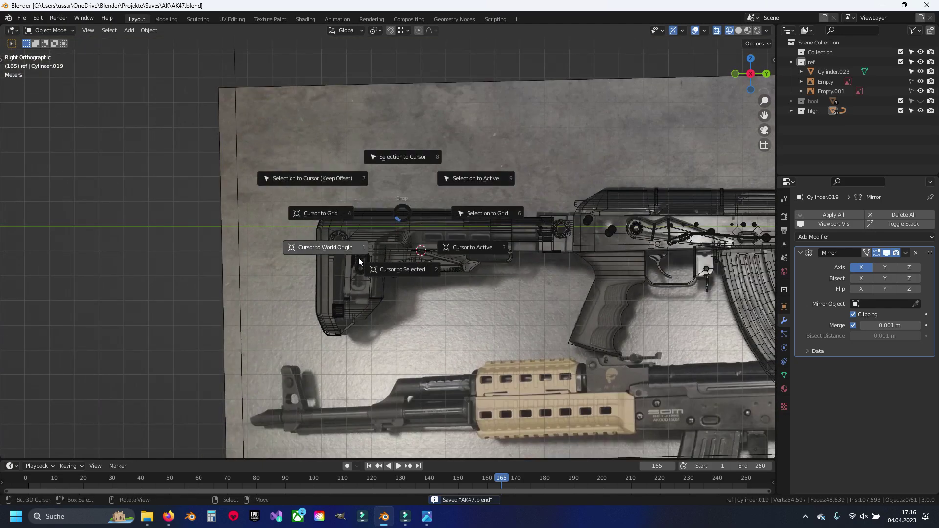
Step: Snap the 3D cursor to the world origin and undo a wrongly added mesh
click(359, 257)
scroll(359, 257, down, 3)
scroll(490, 238, up, 3)
key(shift+a)
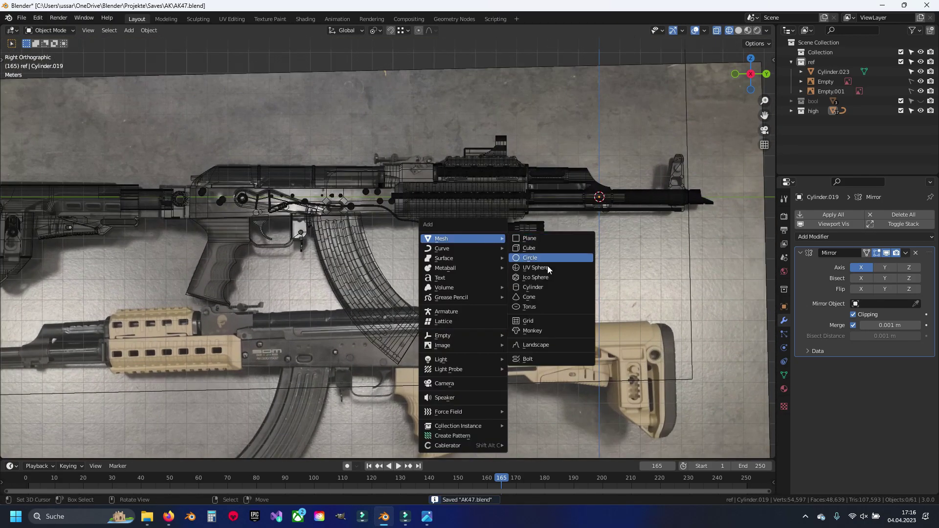
click(538, 289)
key(Tab)
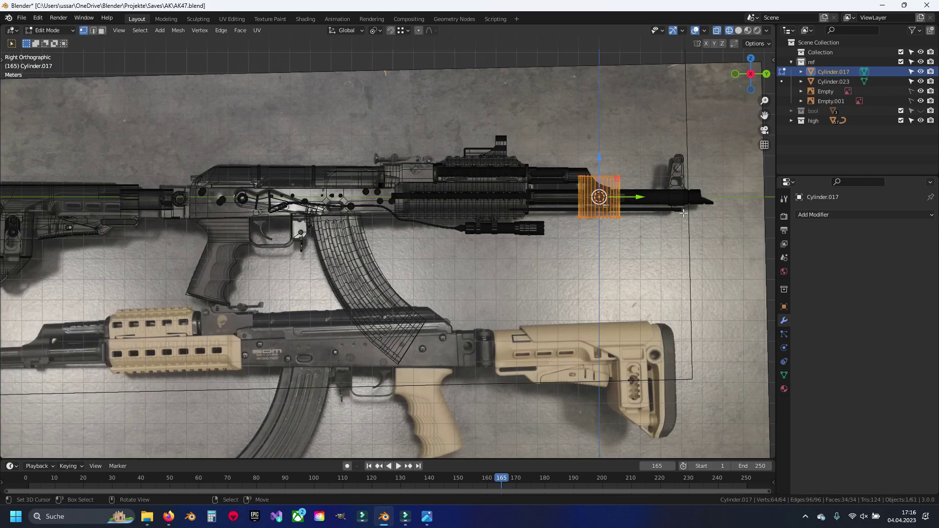
key(ctrl+z)
key(ctrl+z)
Step: Add a cylinder, move it onto the buttstock, and rotate it 90° about Y
key(shift+a)
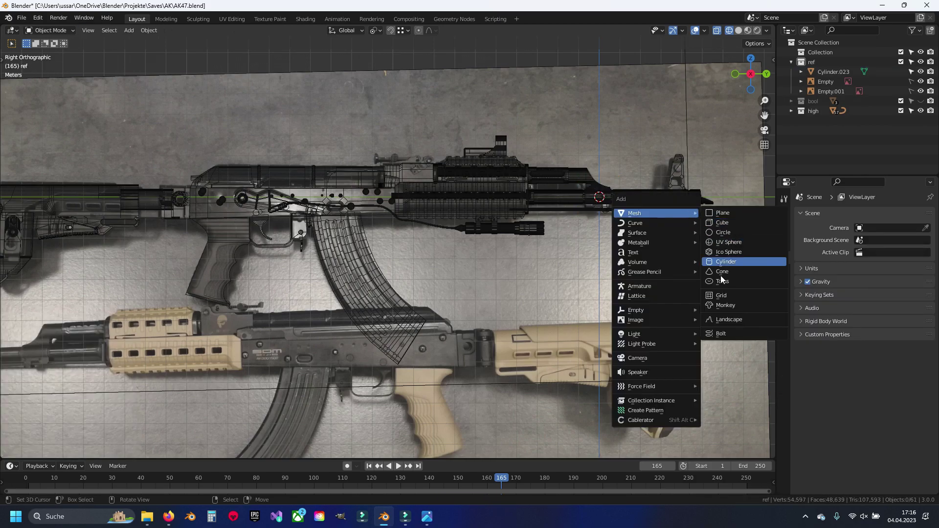
click(732, 263)
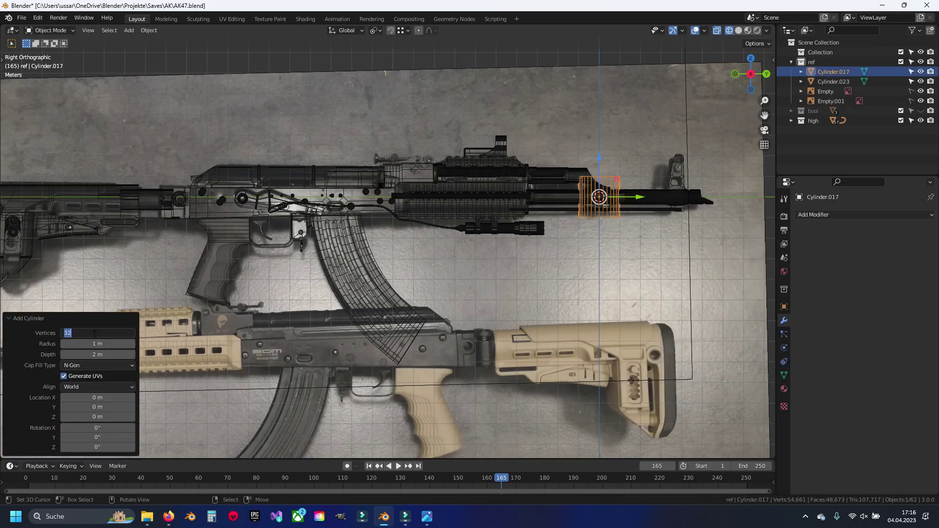
key(Tab)
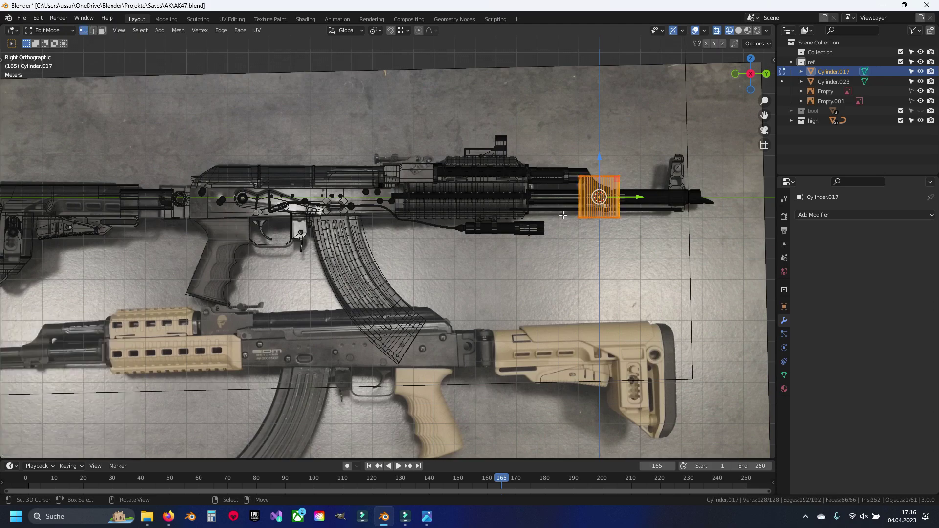
drag(640, 196, 114, 196)
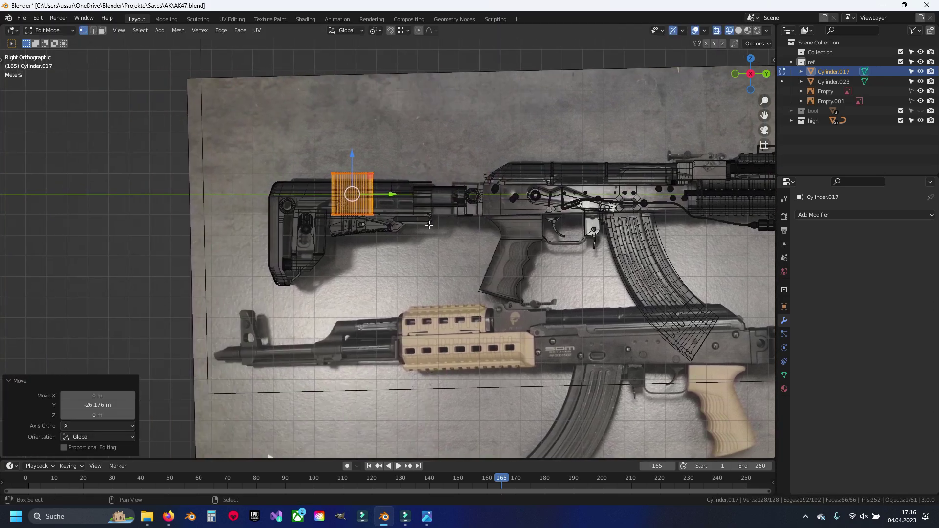
scroll(420, 196, up, 5)
text(ry90)
key(Return)
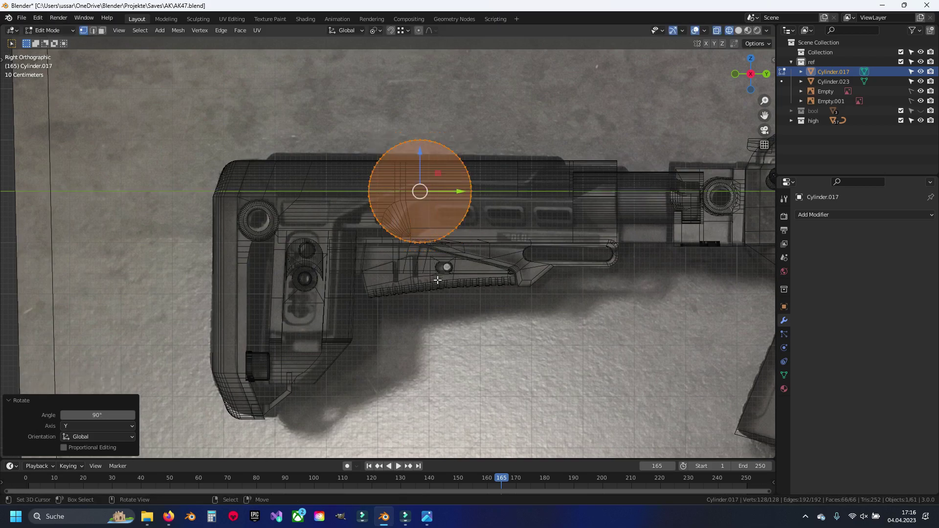
Step: Stretch the cylinder's lower half down into a capsule slot and select the linked mesh
scroll(437, 277, up, 3)
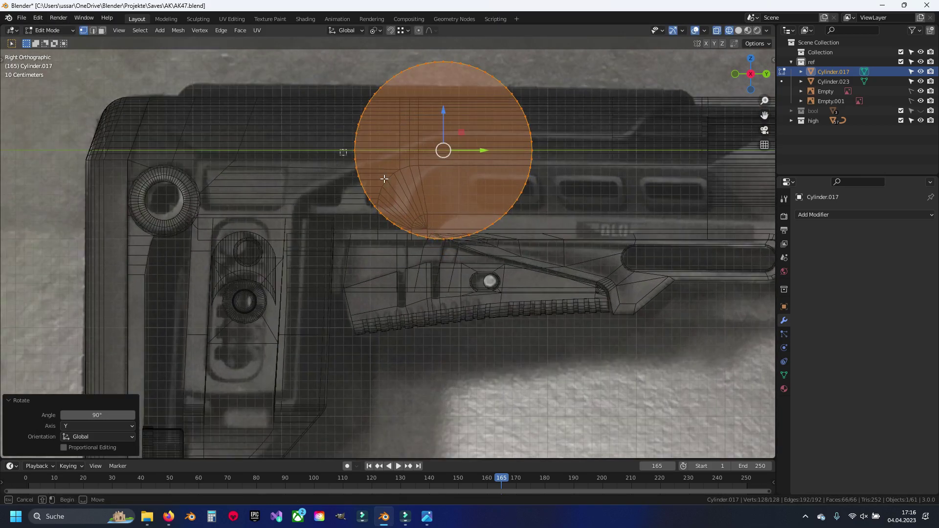
middle_drag(342, 142, 538, 57)
mouse_move(446, 162)
mouse_down()
mouse_move(451, 324)
mouse_move(451, 314)
mouse_up()
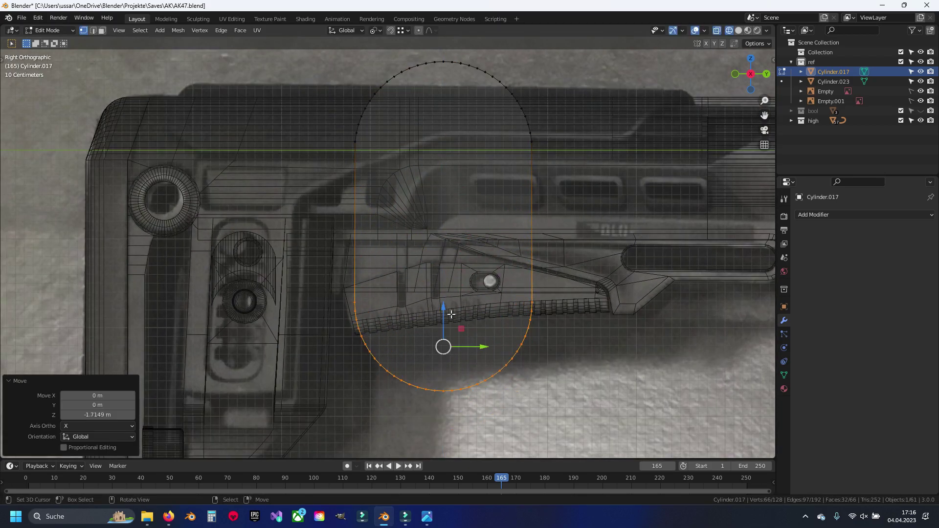
key(ctrl+l)
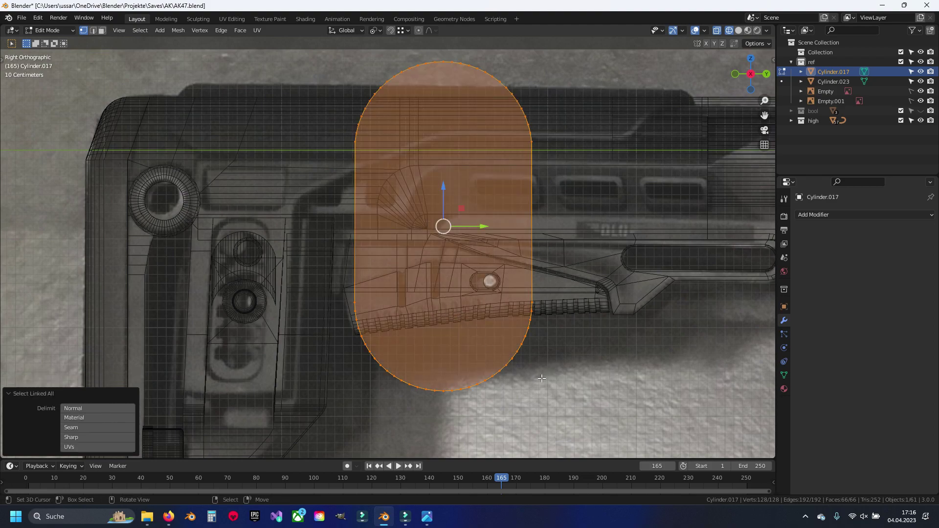
Step: Shrink the slot cutter to about half size and slide it onto the stock's top panel
key(s)
click(492, 302)
scroll(492, 302, up, 4)
key(g)
click(537, 318)
key(s)
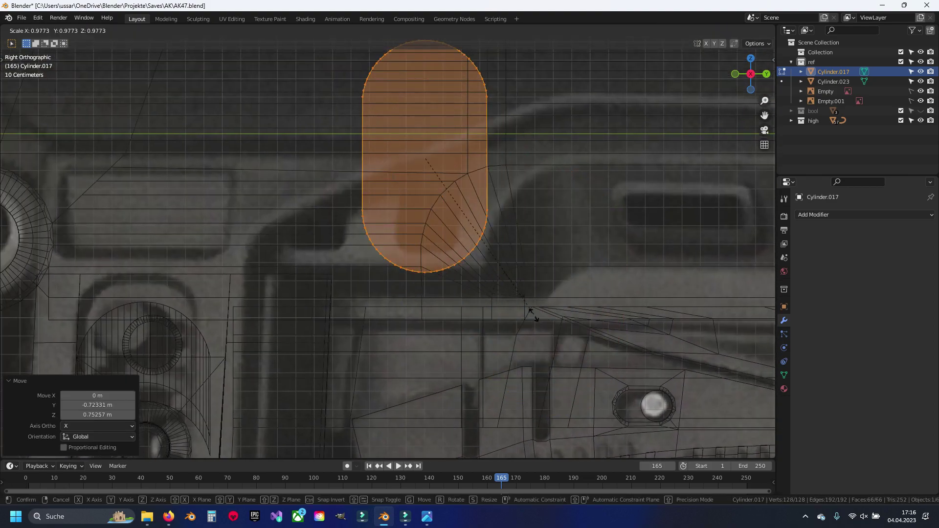
click(479, 244)
key(g)
click(480, 279)
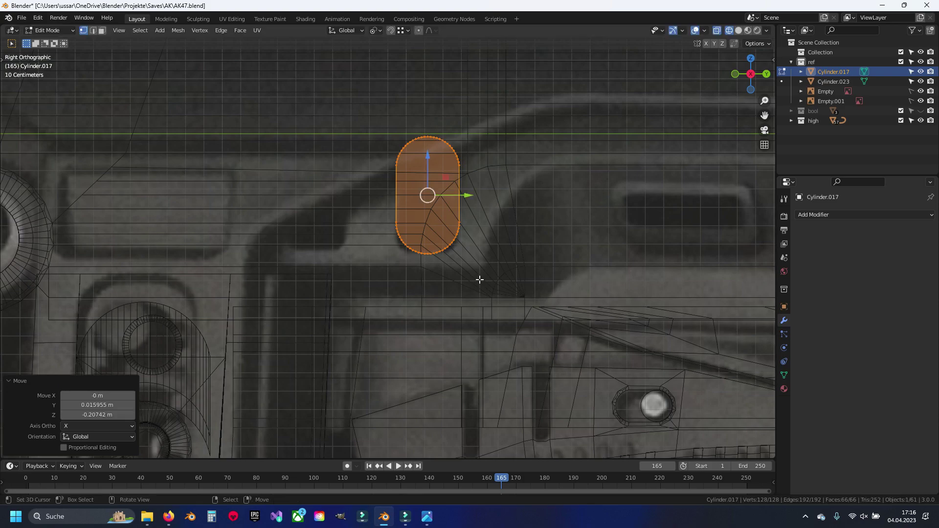
drag(467, 204, 404, 199)
Step: Push the cutter sideways into the stock, checking its placement in solid and see-through views
key(alt+z)
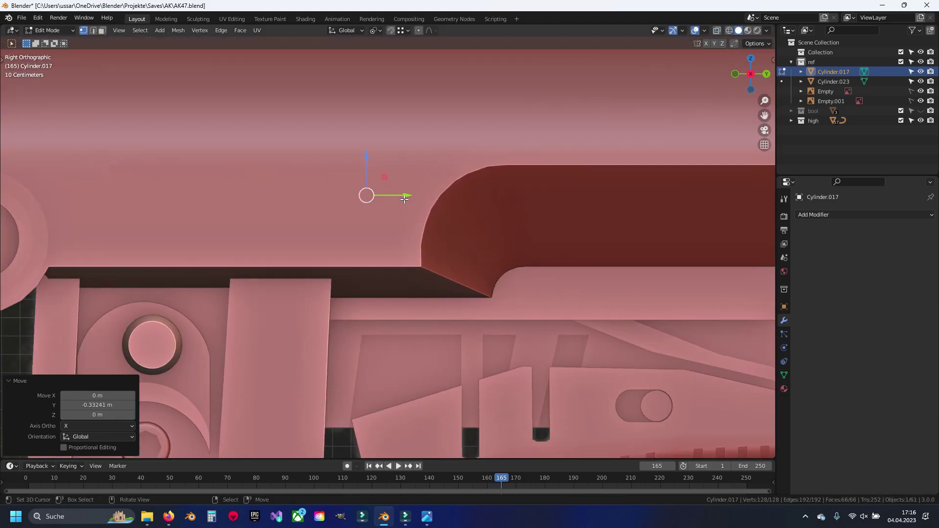
key(alt+z)
key(alt+z)
middle_drag(404, 199, 330, 222)
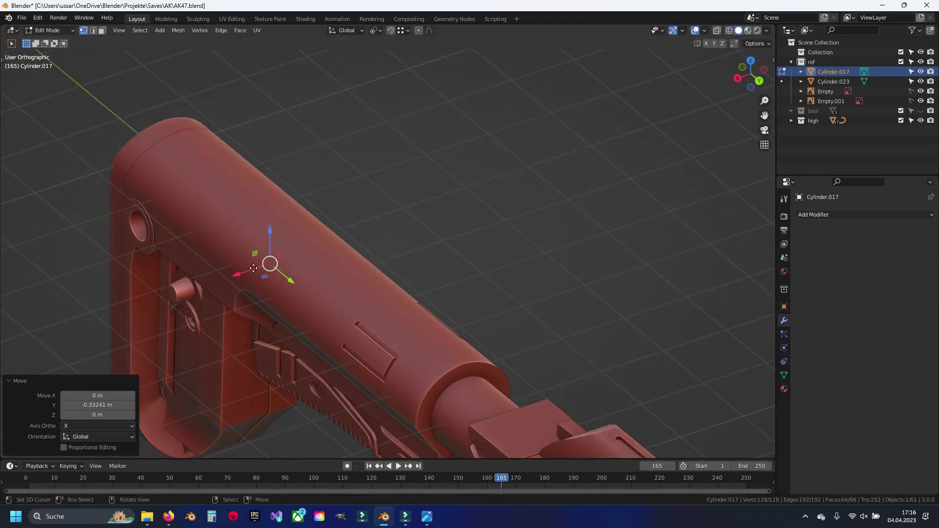
drag(253, 268, 100, 285)
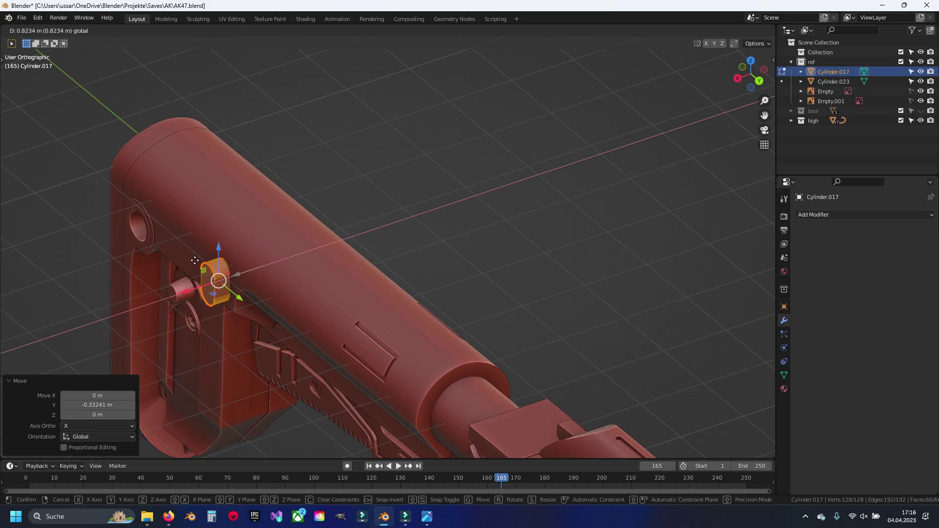
click(195, 260)
key(KP_3)
key(alt+z)
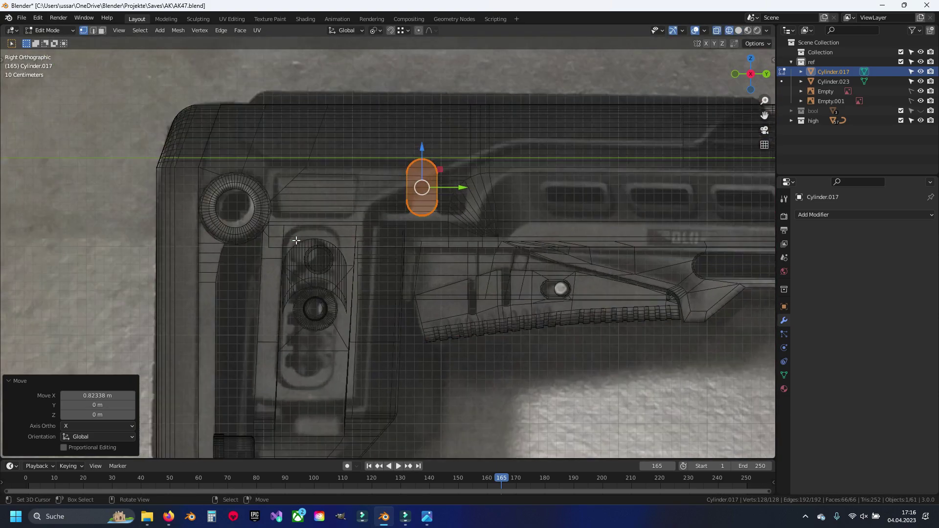
scroll(295, 240, up, 4)
shift+middle_drag(454, 199, 428, 242)
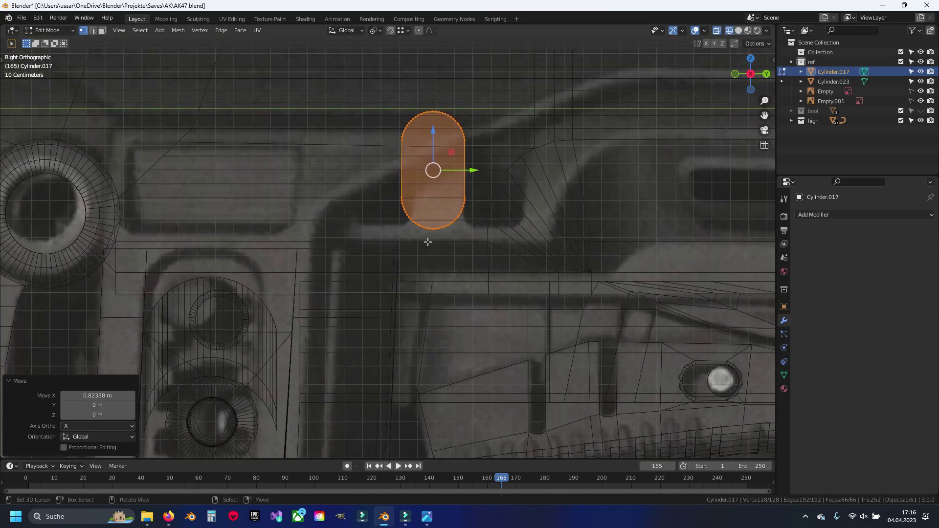
Step: Give the cutter an Array modifier with Count 3 and Relative Offset Y -1.51
click(810, 216)
click(745, 258)
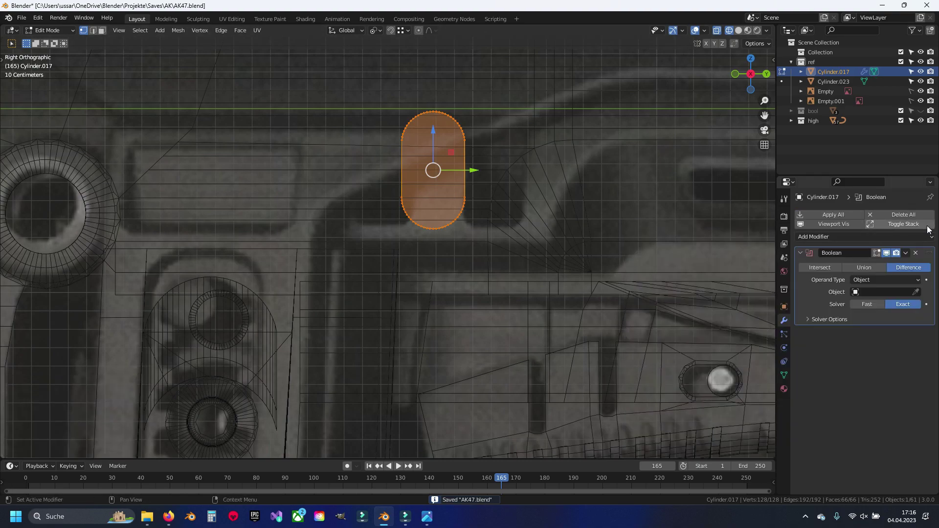
click(927, 226)
click(831, 215)
click(740, 242)
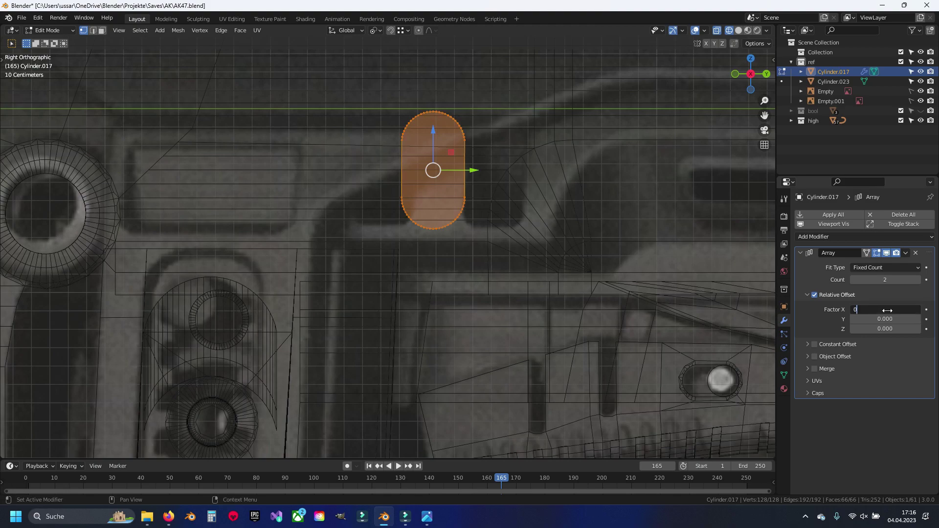
drag(885, 318, 841, 318)
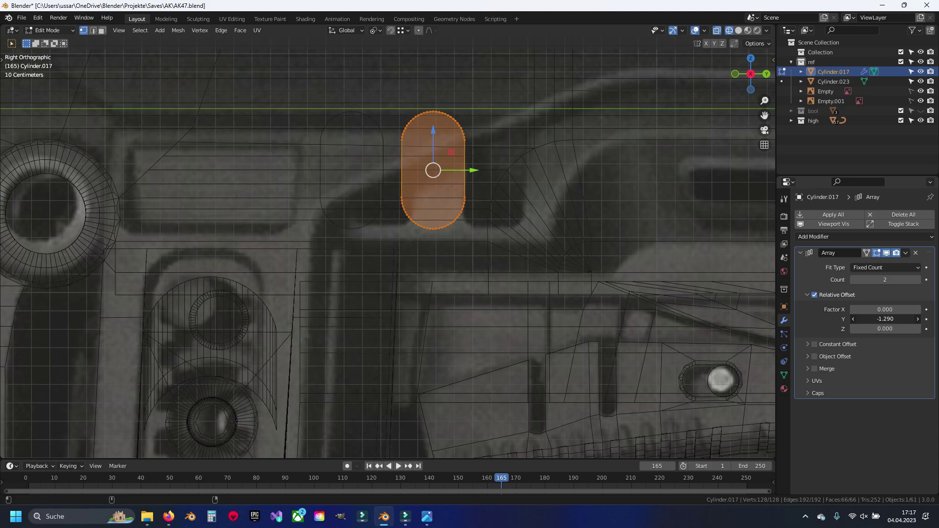
shift+middle_drag(545, 255, 606, 295)
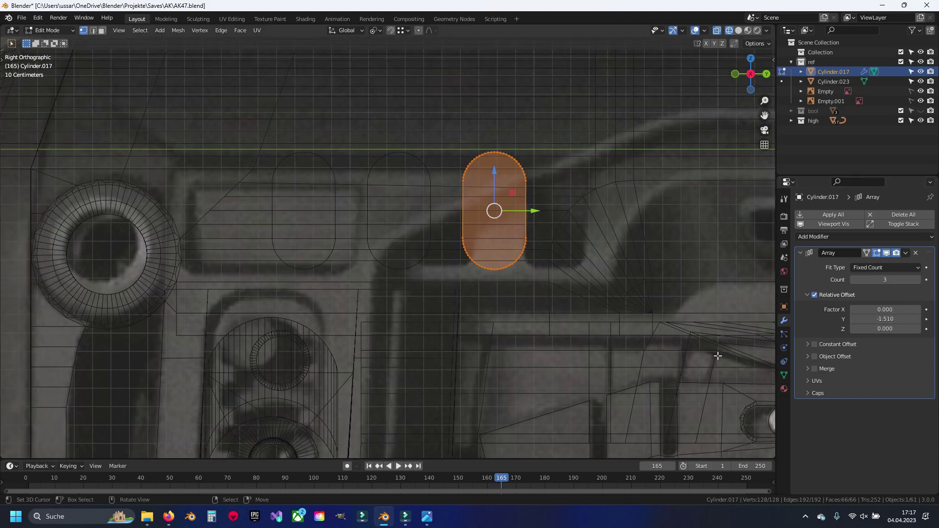
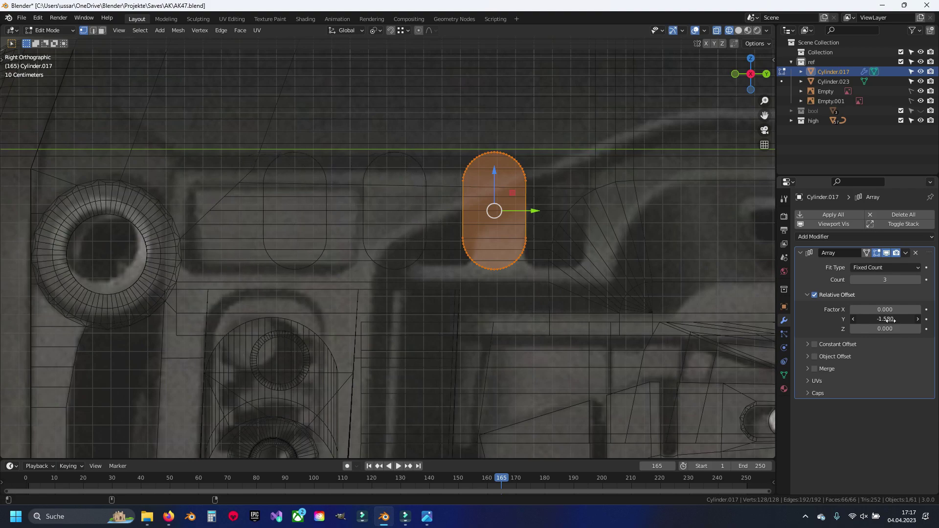
Step: Move the three arrayed pill cylinders along X into position on the stock
key(shift+z)
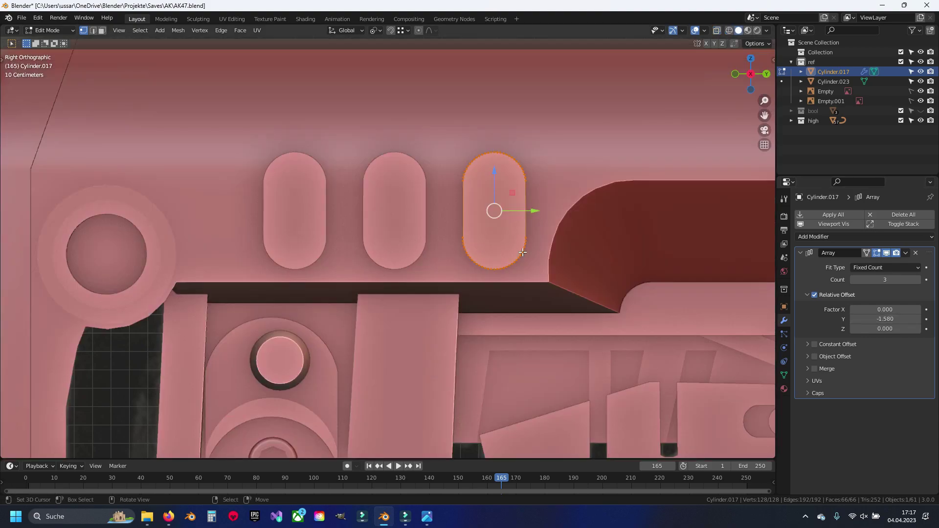
mouse_move(523, 252)
middle_down()
mouse_move(314, 318)
mouse_move(333, 318)
middle_up()
key(KP_7)
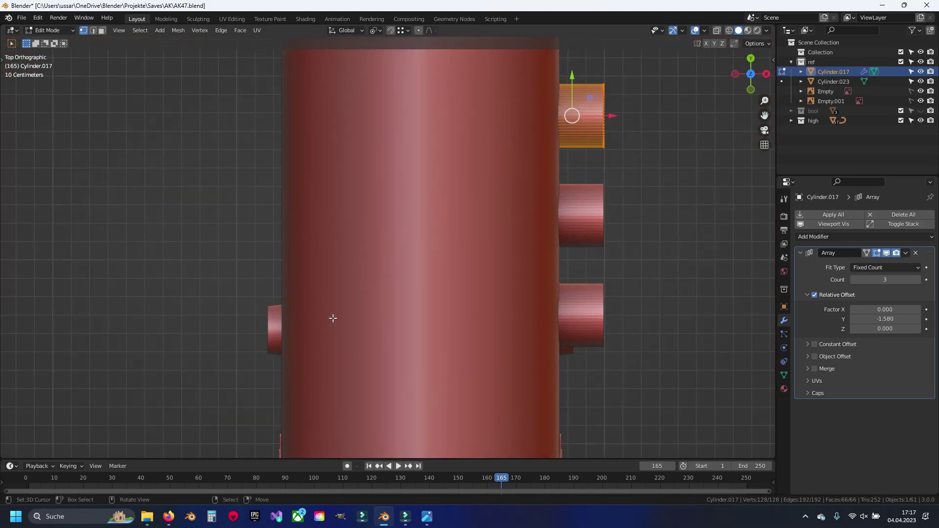
key(shift+z)
scroll(398, 218, up, 3)
shift+middle_drag(398, 218, 461, 142)
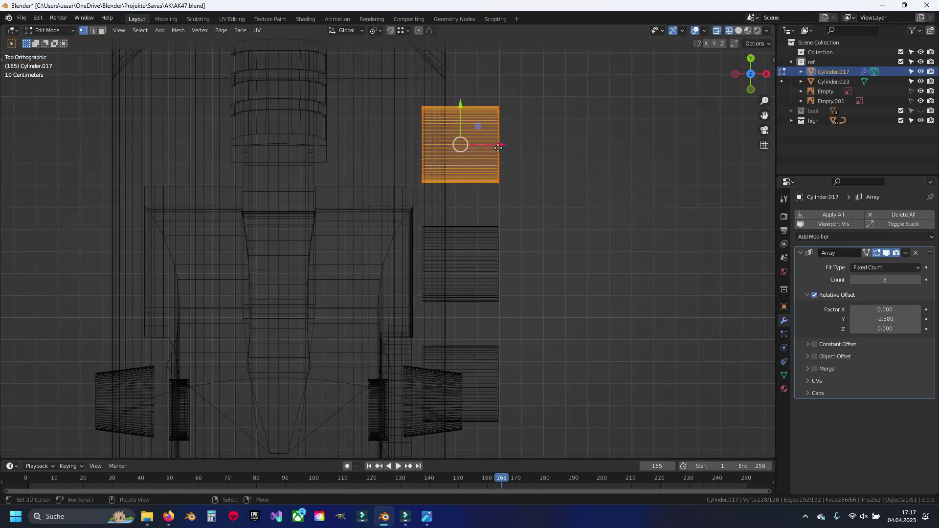
drag(497, 146, 506, 148)
Step: Shade the pill cylinders smooth with Auto Smooth enabled
key(shift+z)
mouse_move(506, 149)
middle_down()
mouse_move(434, 258)
mouse_move(415, 229)
middle_up()
scroll(414, 229, up, 3)
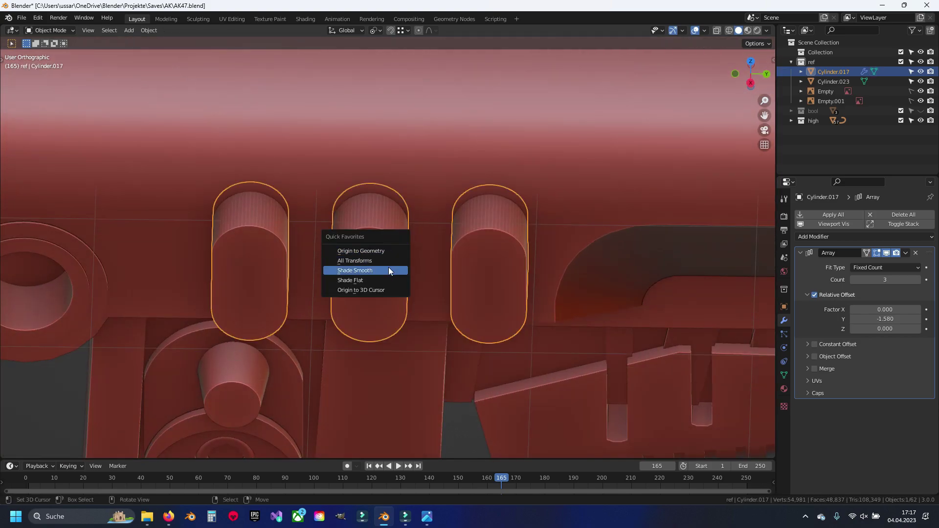
click(389, 270)
click(783, 375)
click(852, 419)
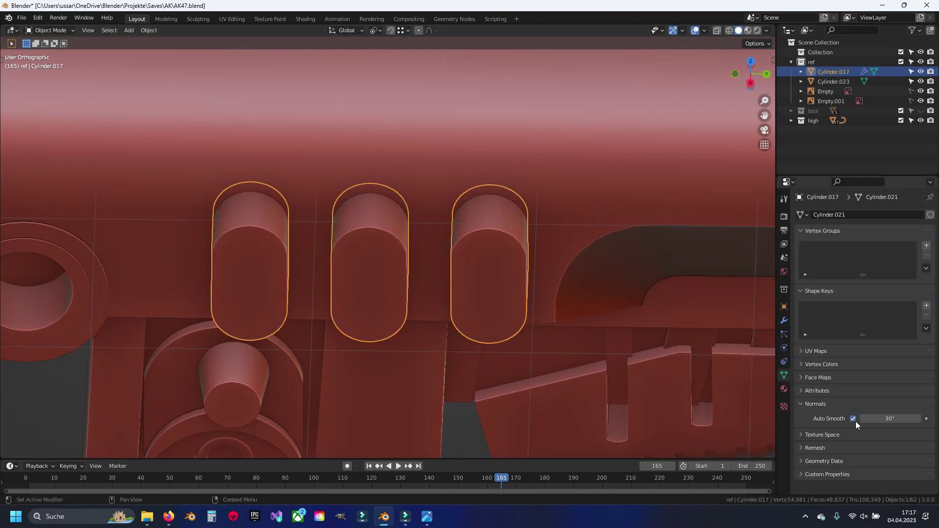
Step: Add a Difference Boolean to the stock body using Cylinder.017 as the cutter
click(559, 199)
click(784, 319)
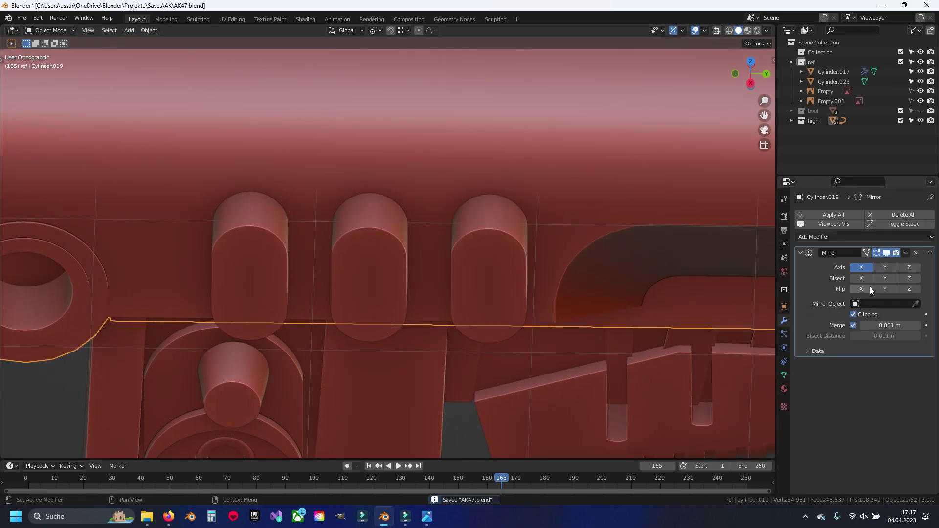
click(838, 237)
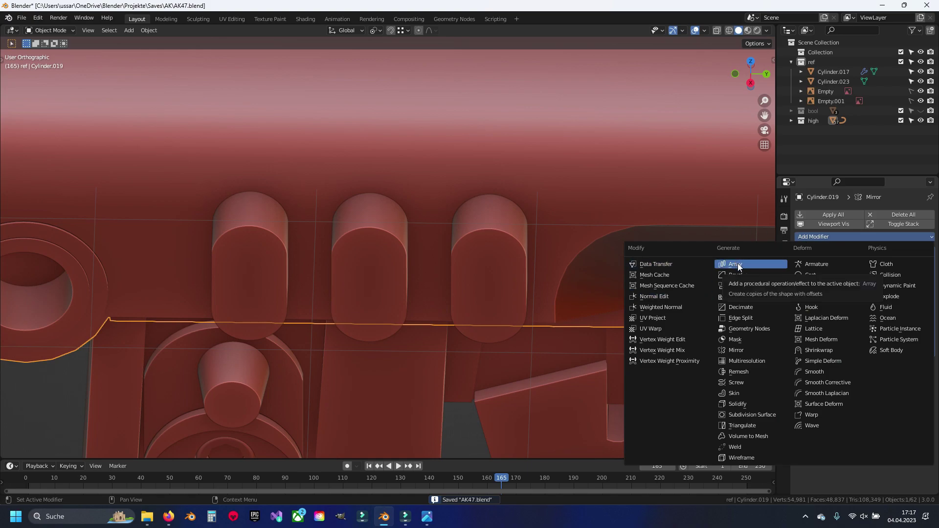
click(746, 286)
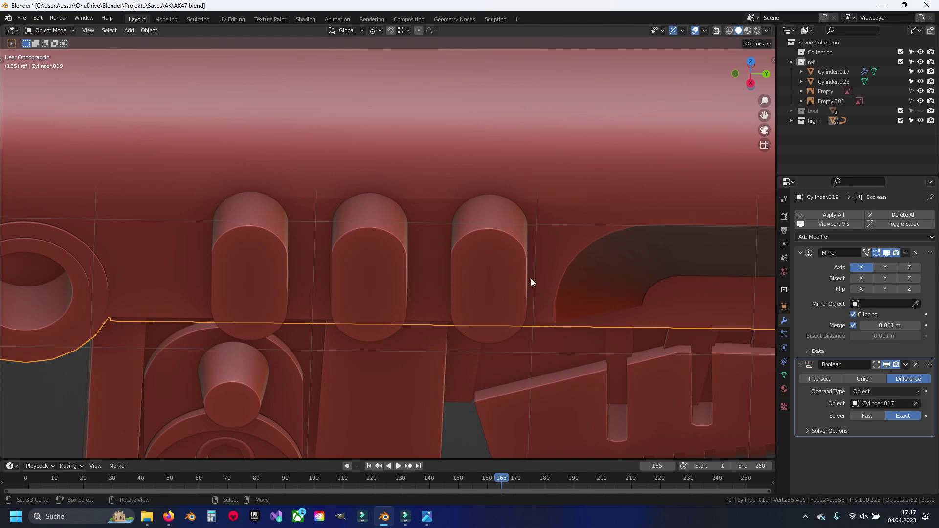
mouse_move(531, 282)
middle_down()
mouse_move(480, 245)
mouse_move(515, 235)
middle_up()
click(478, 209)
Step: Lower all of the pill pins' geometry slightly along Z in Edit Mode
middle_drag(478, 209, 437, 232)
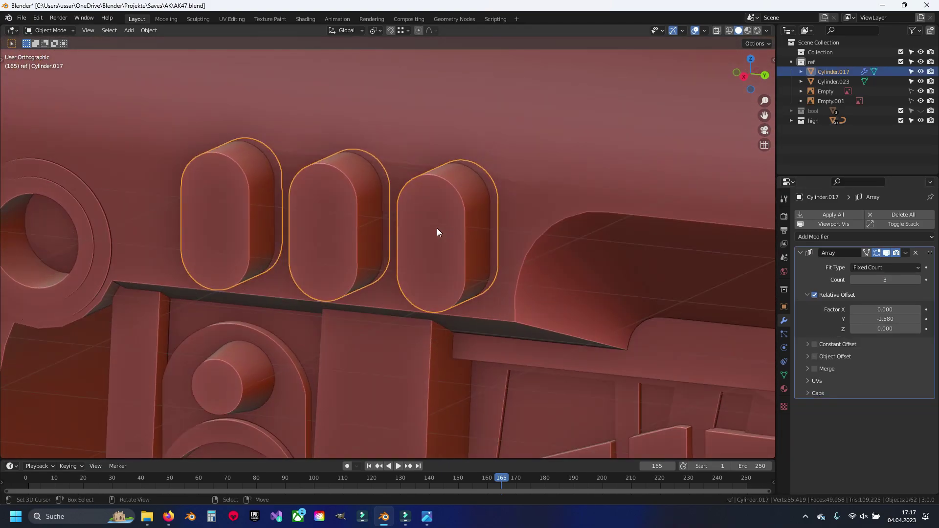
key(Tab)
key(alt+a)
key(a)
scroll(447, 203, up, 2)
key(g)
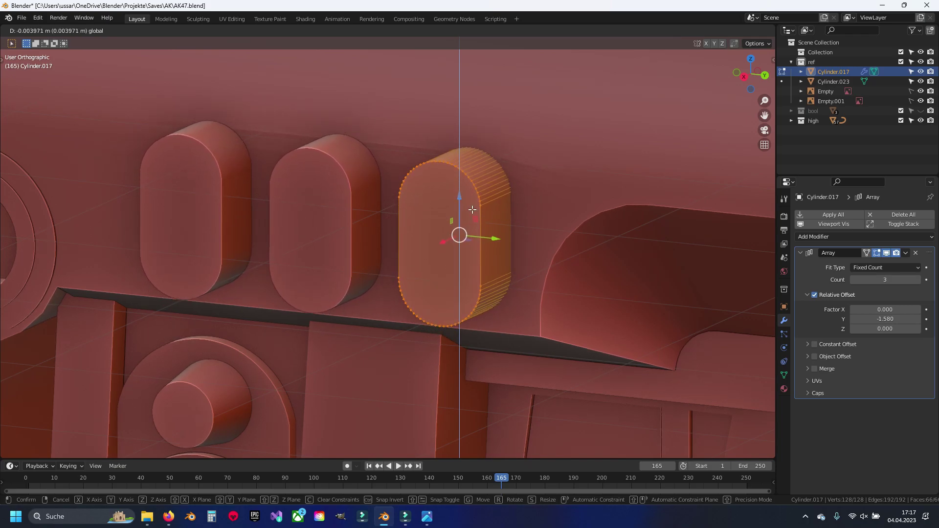
click(472, 242)
scroll(472, 242, down, 3)
Step: Add an X-axis Mirror modifier to Cylinder.017, duplicating the pins onto the stock's other side
mouse_move(471, 242)
middle_down()
mouse_move(542, 203)
mouse_move(393, 207)
middle_up()
scroll(393, 207, up, 3)
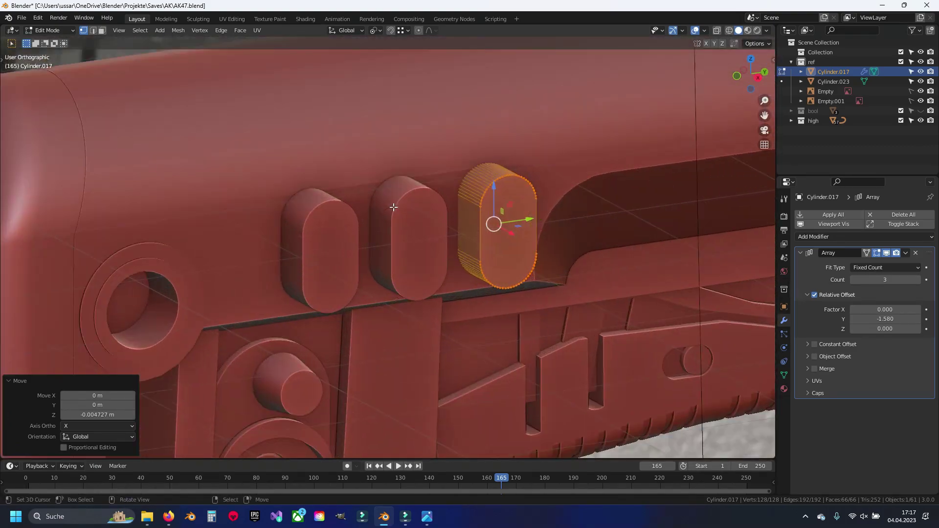
click(800, 252)
scroll(440, 220, down, 3)
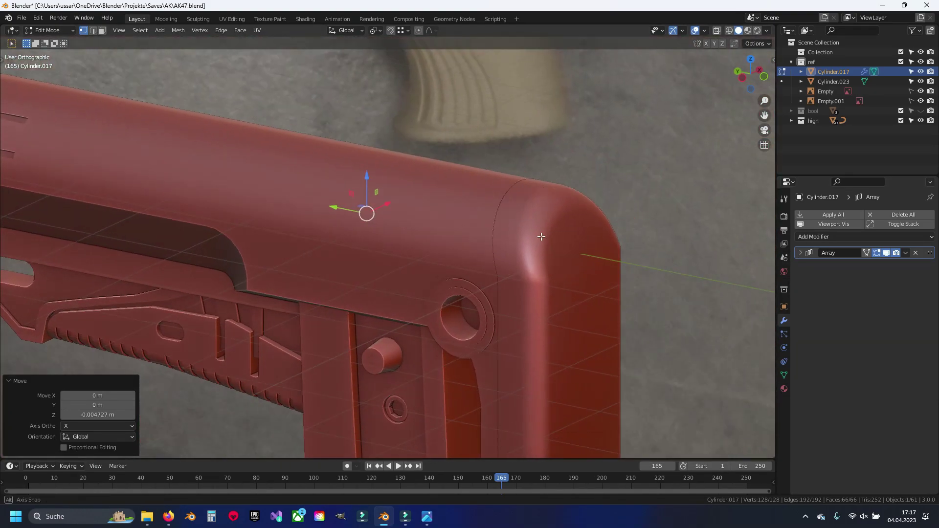
middle_drag(440, 220, 418, 239)
click(809, 236)
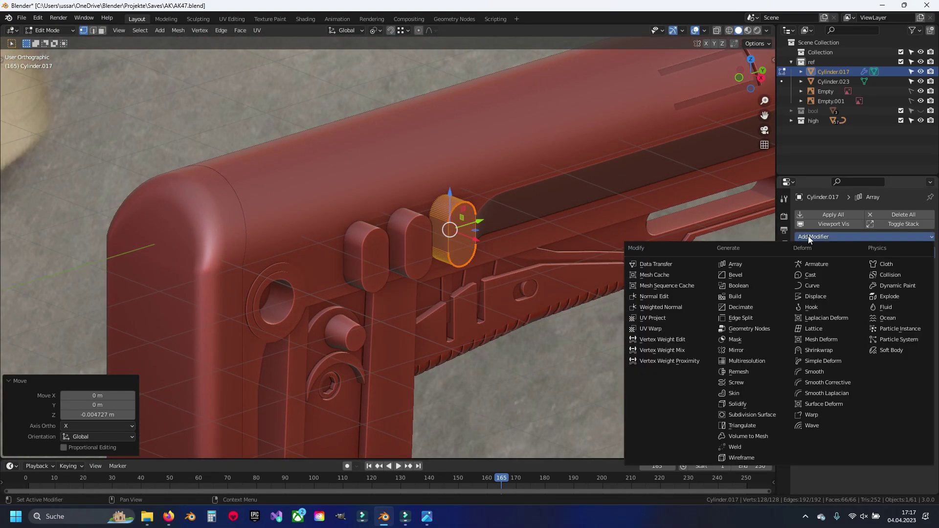
key(Tab)
click(828, 236)
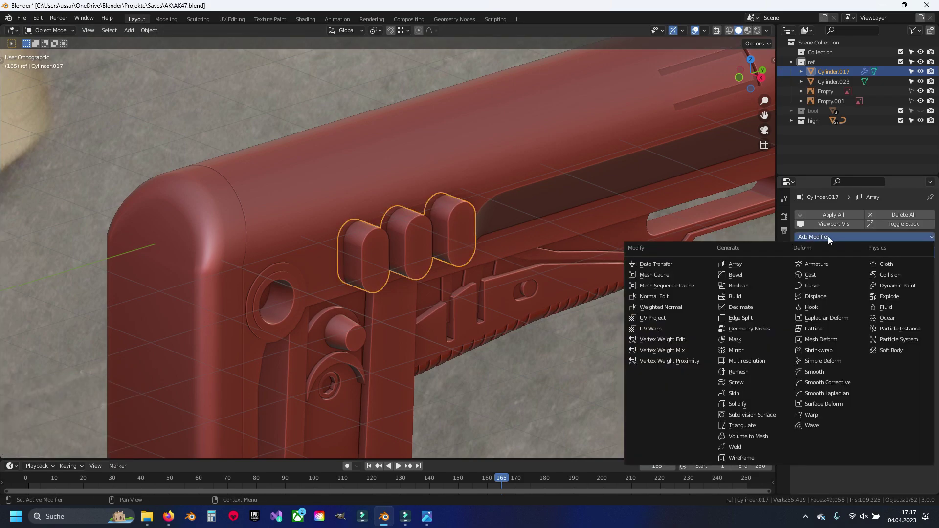
click(746, 350)
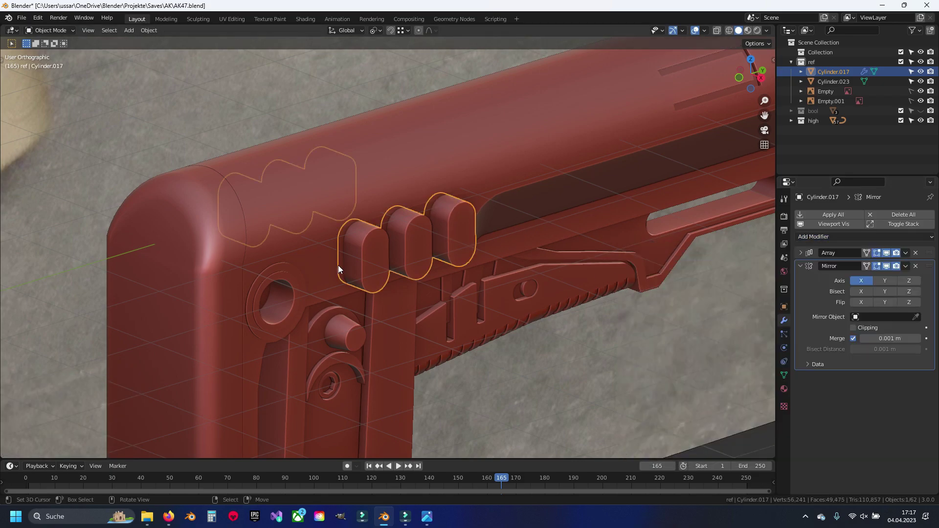
mouse_move(338, 265)
middle_down()
mouse_move(466, 257)
mouse_move(462, 279)
mouse_move(339, 233)
middle_up()
Step: Save the file and inspect the mirrored pins from the stock's opposite side
click(426, 210)
key(ctrl+s)
middle_drag(426, 210, 318, 122)
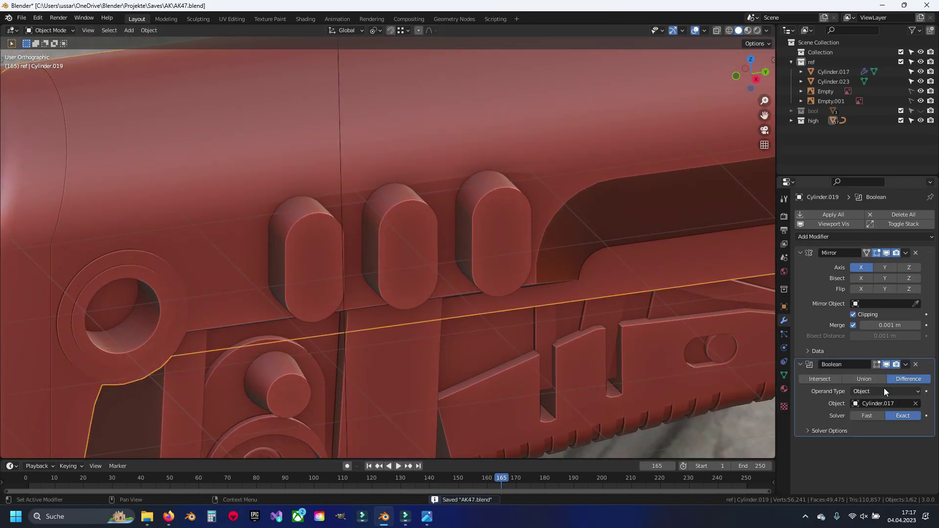
scroll(603, 234, down, 5)
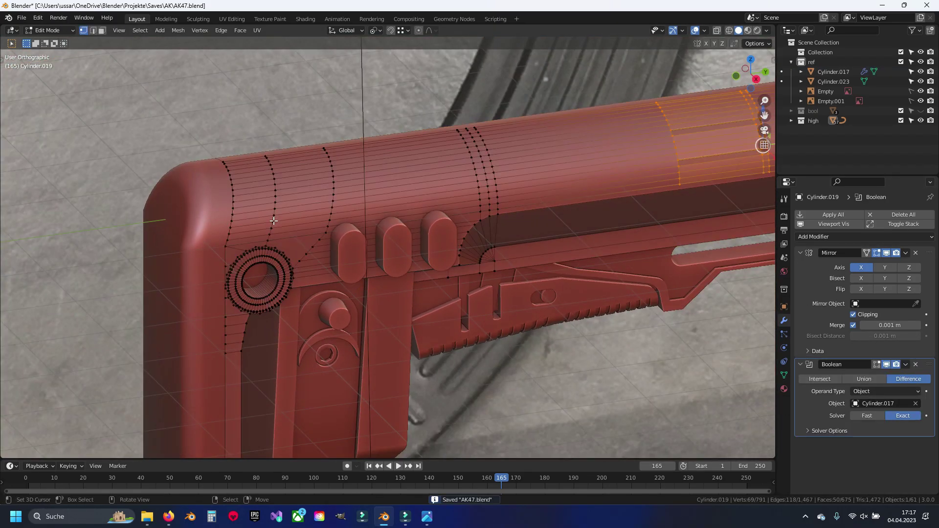
middle_drag(603, 233, 333, 297)
click(333, 298)
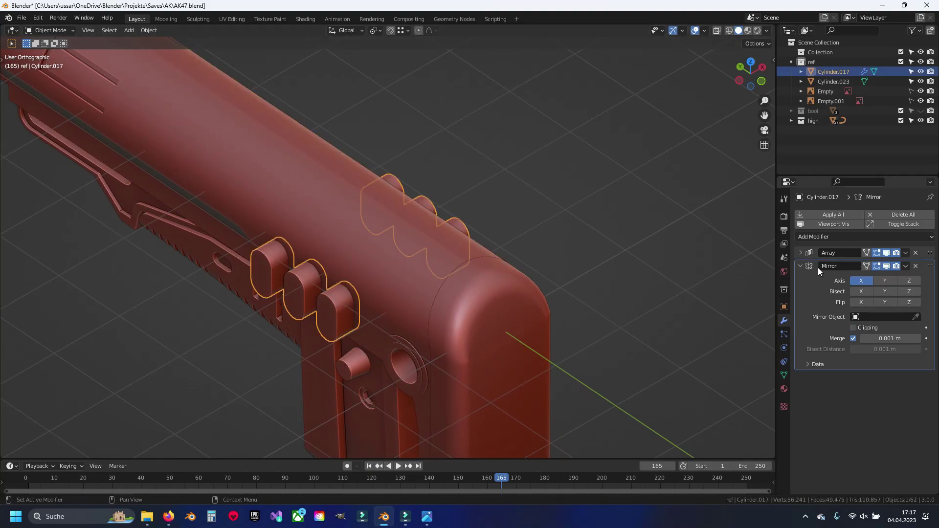
Step: Move the Boolean above Mirror, apply it to cut three pill slots, and hide the cutter
key(KP_9)
key(KP_9)
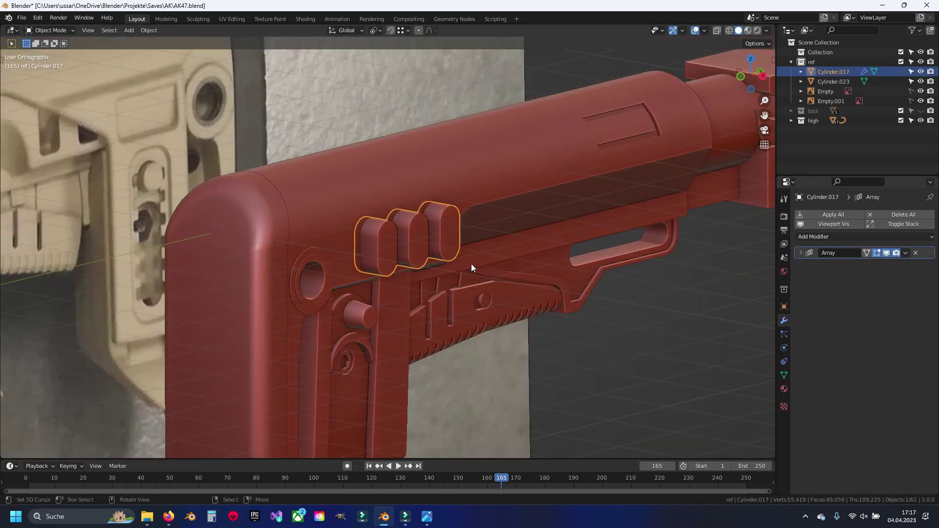
click(471, 263)
drag(930, 366, 929, 254)
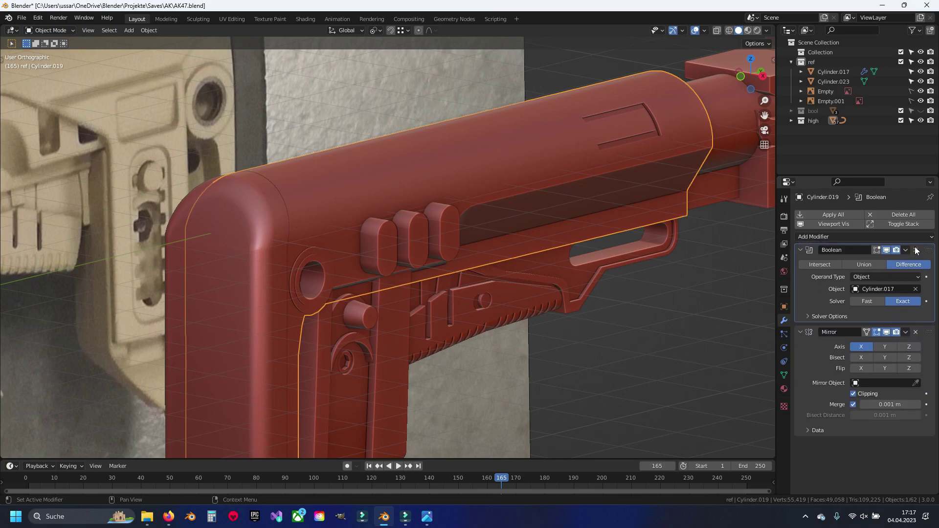
key(KP_9)
scroll(315, 260, up, 7)
mouse_move(344, 253)
middle_down()
mouse_move(369, 250)
mouse_move(204, 262)
mouse_move(283, 224)
middle_up()
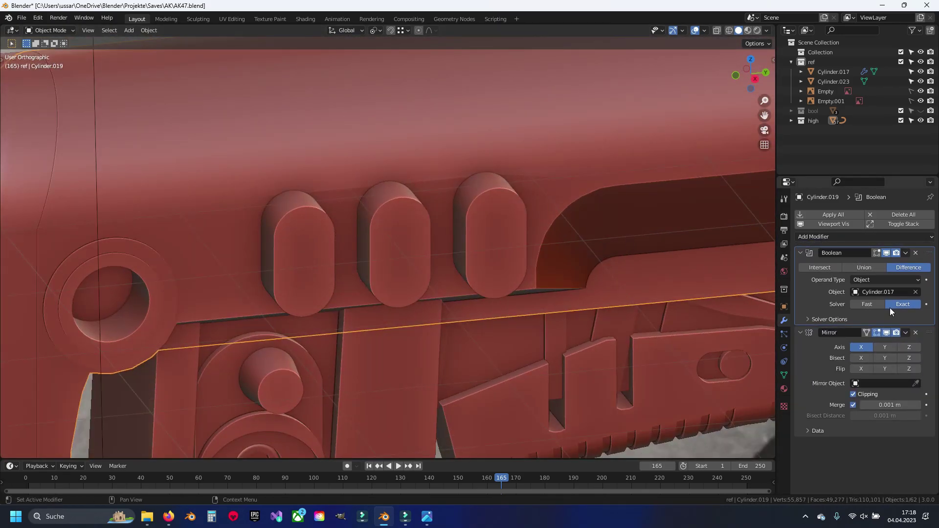
click(870, 263)
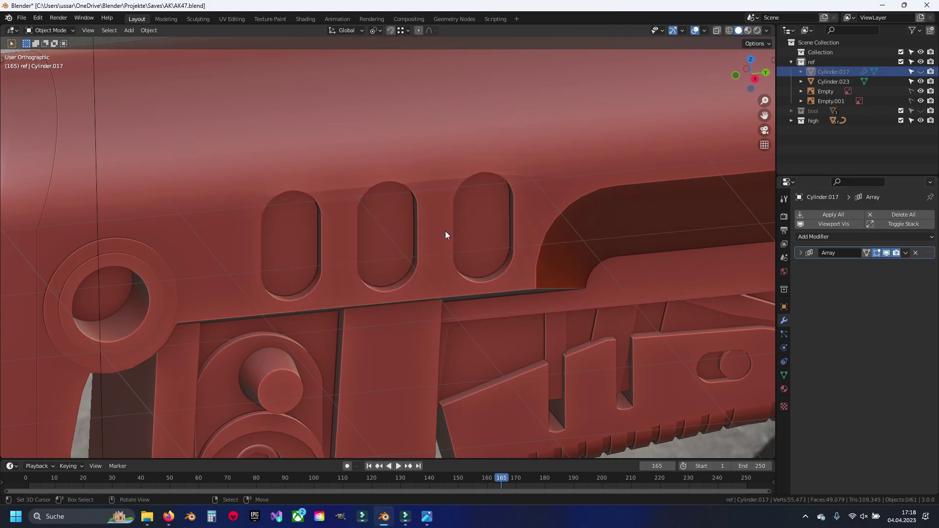
key(Tab)
Step: Save the file, then vertex-slide the first two vertices on the slot's arch rim
middle_drag(417, 218, 448, 263)
key(ctrl+s)
scroll(440, 261, up, 2)
scroll(391, 235, up, 2)
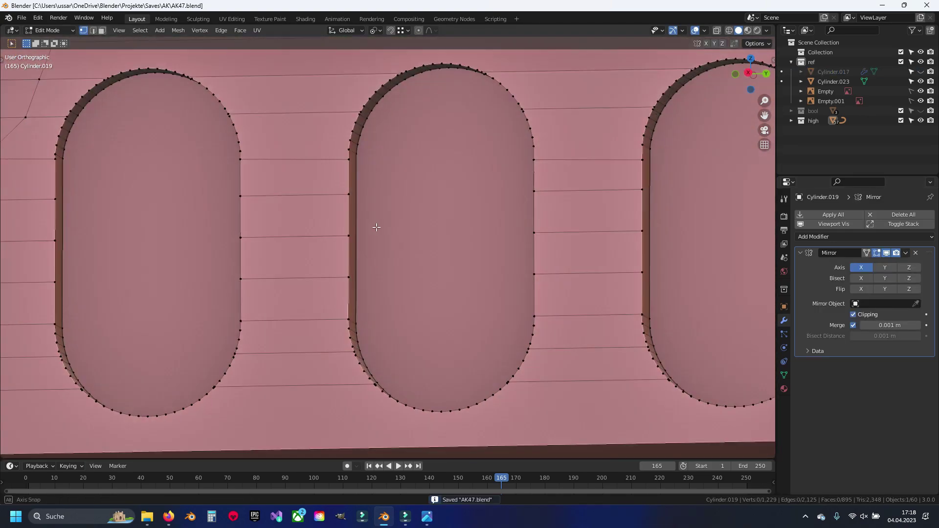
scroll(473, 322, up, 2)
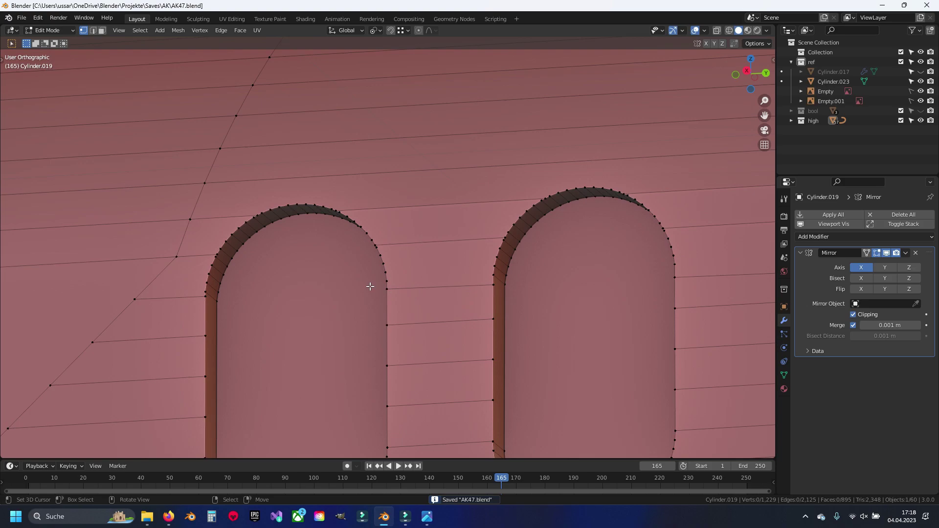
scroll(371, 287, up, 2)
scroll(395, 234, up, 2)
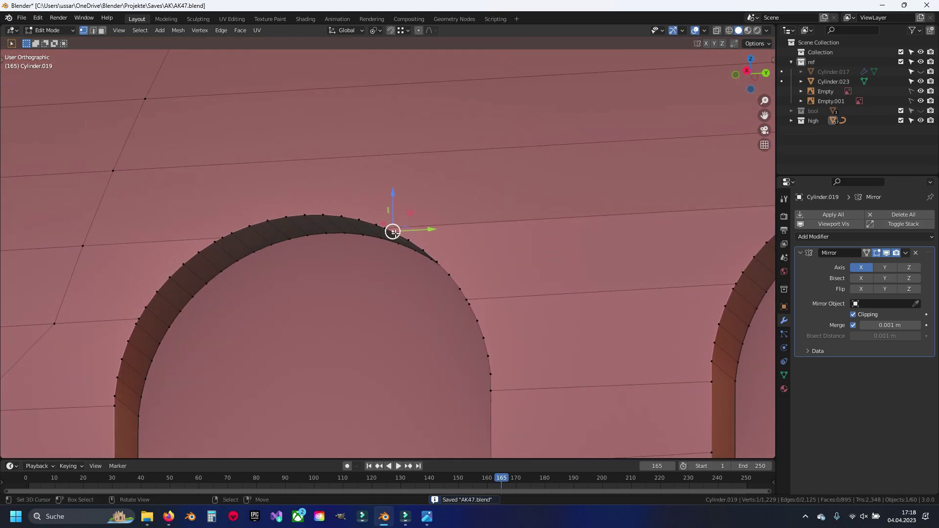
scroll(393, 231, up, 1)
scroll(388, 247, up, 2)
scroll(363, 269, up, 2)
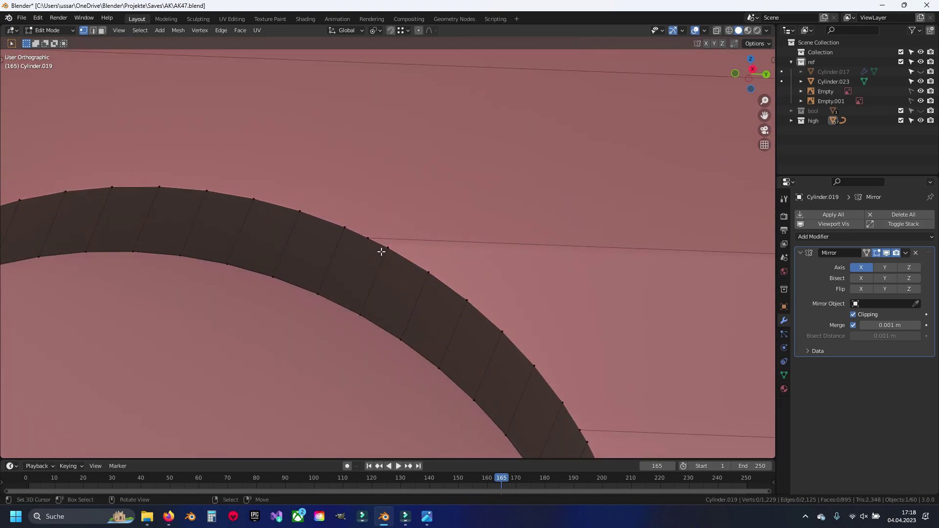
click(368, 238)
scroll(337, 207, down, 2)
scroll(174, 69, up, 2)
key(g)
key(g)
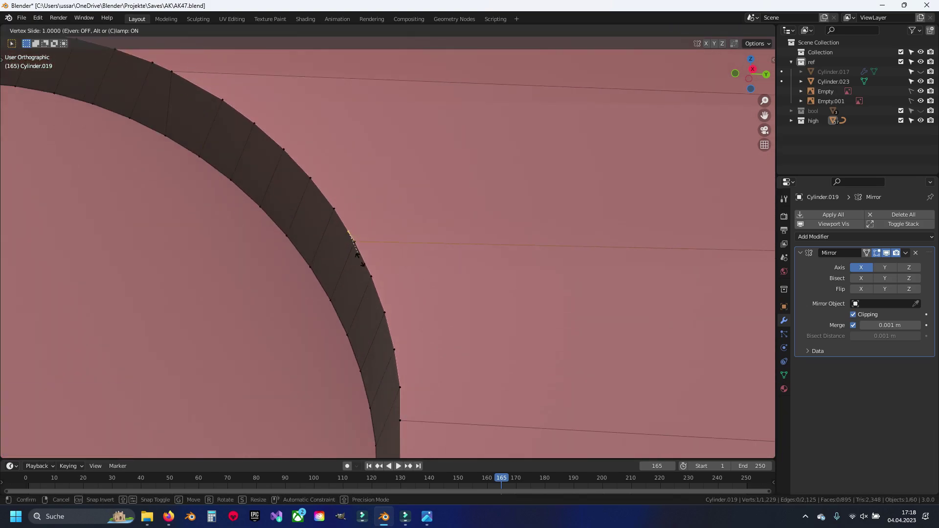
click(362, 264)
scroll(372, 254, down, 2)
scroll(394, 304, up, 2)
key(g)
key(g)
click(394, 247)
scroll(507, 307, down, 2)
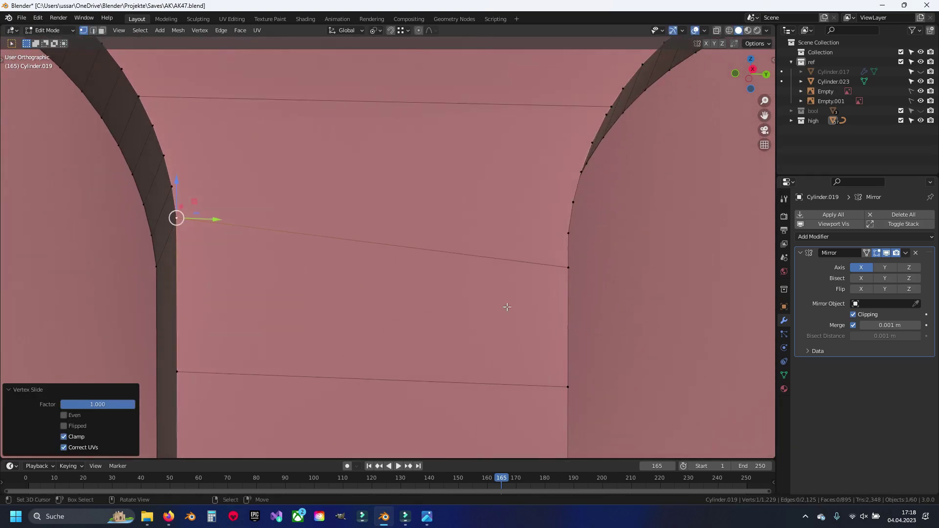
Step: Vertex-slide further rim vertices along their edges to even out the arch's edge flow
click(582, 272)
key(g)
key(g)
click(550, 259)
scroll(443, 247, down, 5)
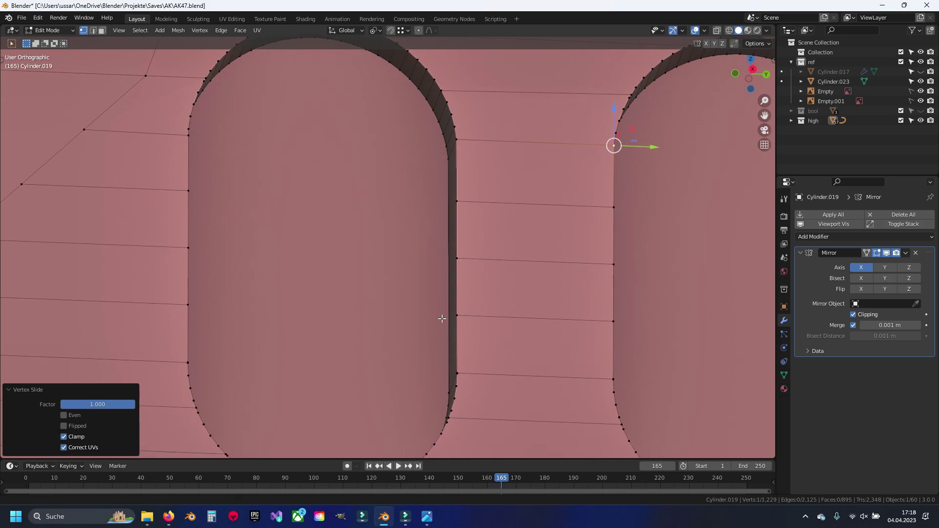
scroll(455, 329, up, 2)
scroll(442, 313, up, 3)
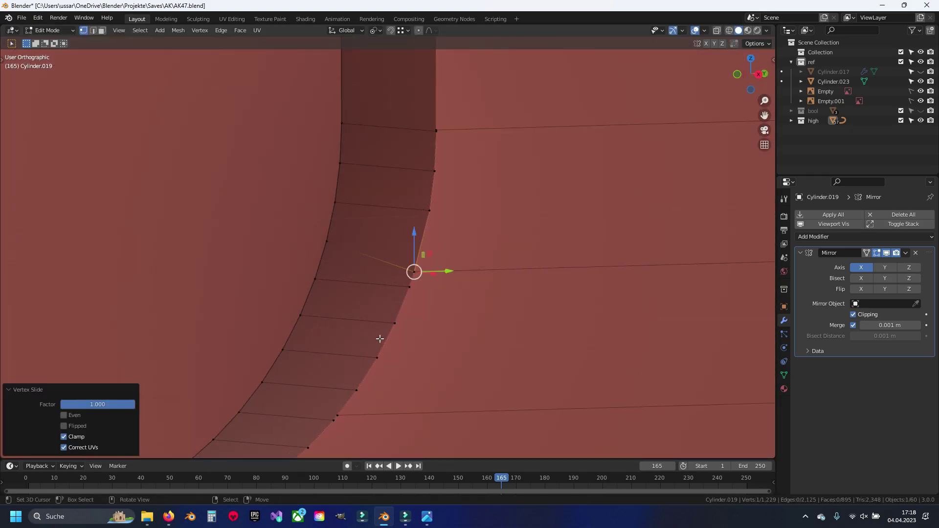
click(405, 292)
click(405, 305)
scroll(455, 209, down, 3)
click(455, 268)
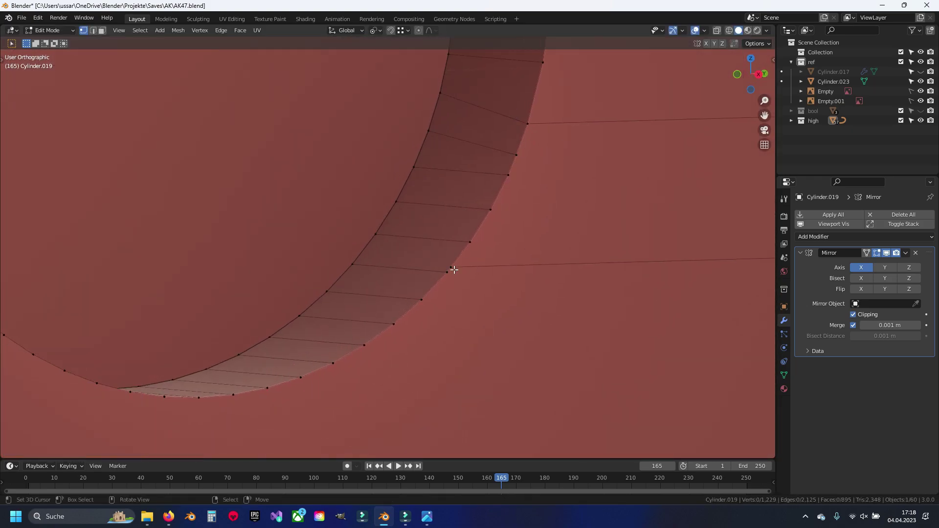
key(g)
key(g)
click(447, 268)
scroll(547, 251, up, 3)
scroll(547, 251, down, 3)
middle_drag(547, 251, 582, 288)
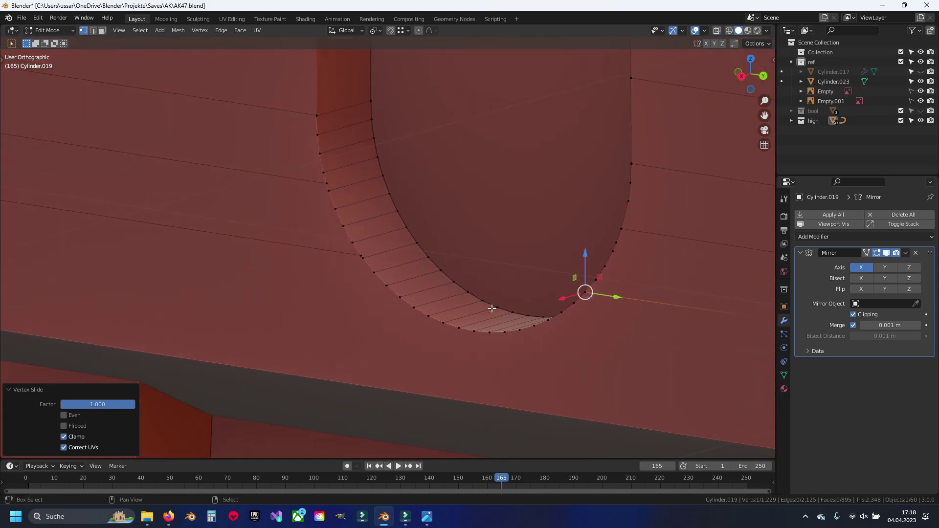
scroll(582, 288, up, 4)
key(g)
key(g)
click(318, 307)
scroll(362, 279, down, 3)
scroll(377, 357, up, 3)
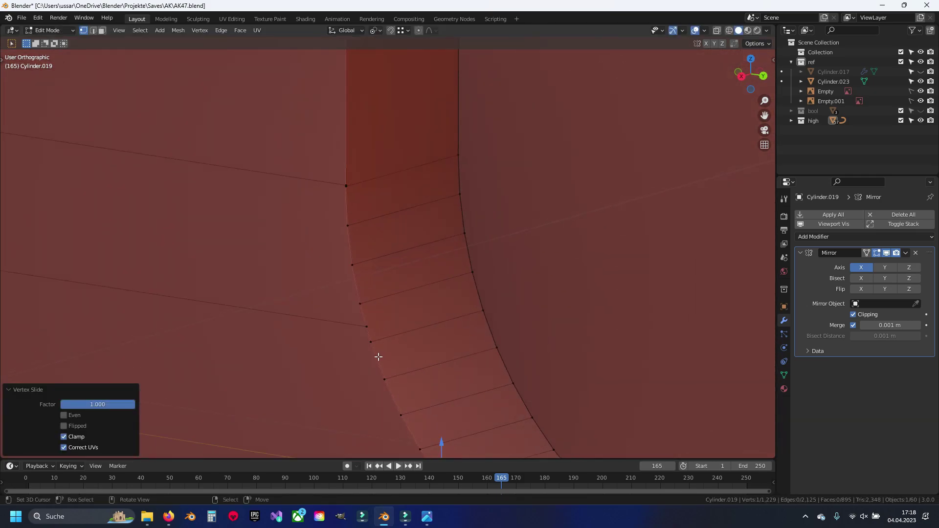
key(g)
key(g)
key(g)
click(355, 291)
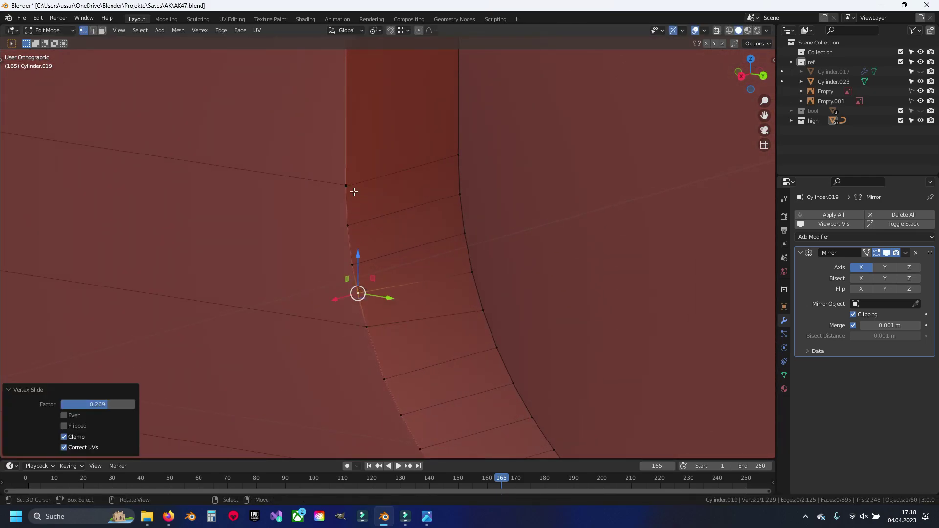
key(g)
key(g)
Step: Slide one more rim vertex into place, then cancel the last slide
click(348, 176)
scroll(353, 200, down, 2)
scroll(353, 200, down, 3)
middle_drag(380, 285, 405, 268)
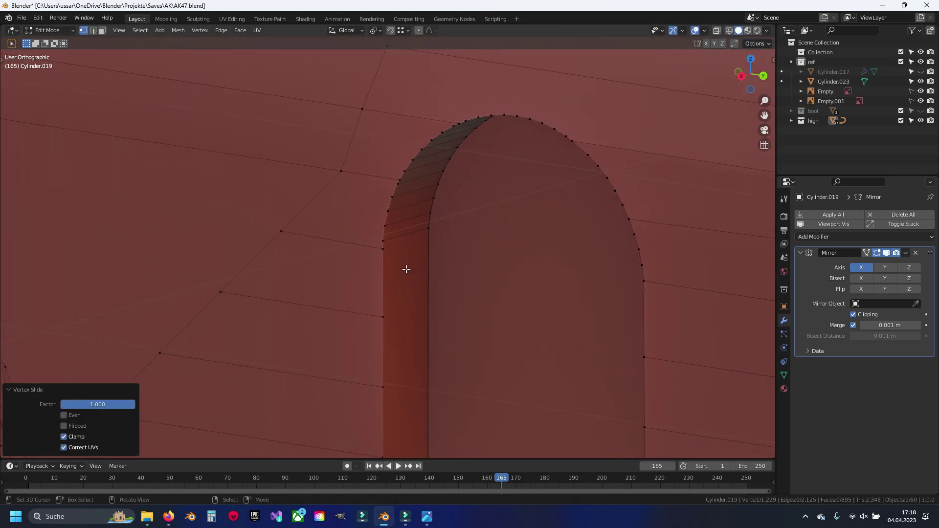
scroll(362, 251, up, 4)
scroll(366, 190, down, 3)
scroll(391, 205, up, 2)
key(g)
key(g)
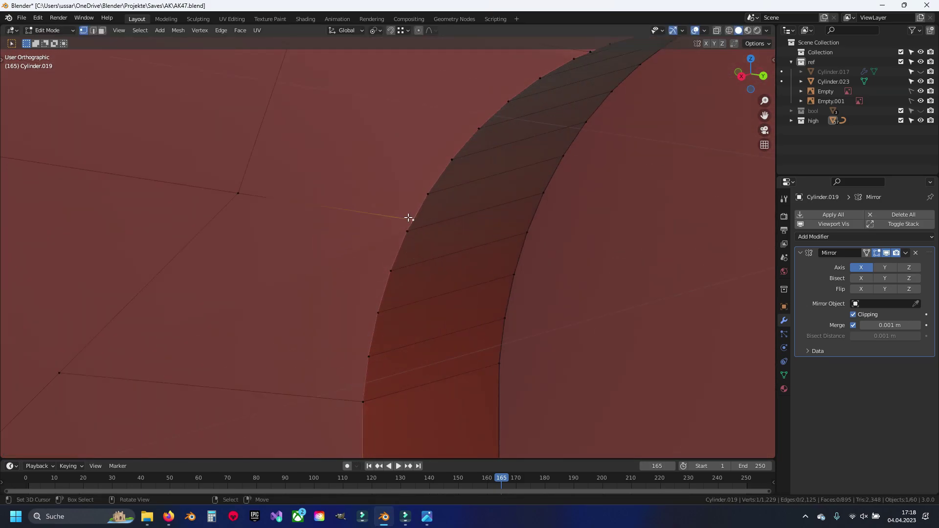
click(409, 215)
scroll(347, 322, down, 2)
scroll(440, 264, up, 5)
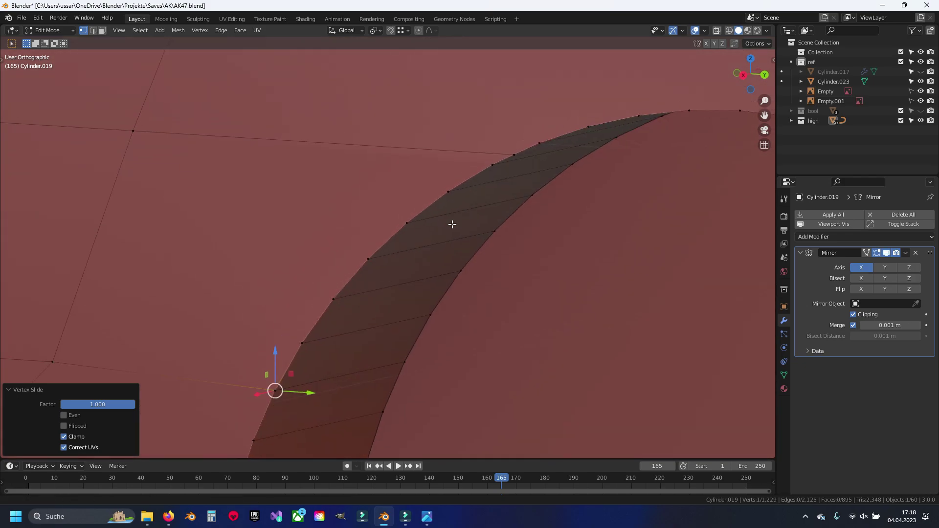
key(g)
key(g)
key(Escape)
Step: Merge the 12 duplicate vertices of Cylinder.019 by distance and inspect the stock
key(a)
right_click(451, 302)
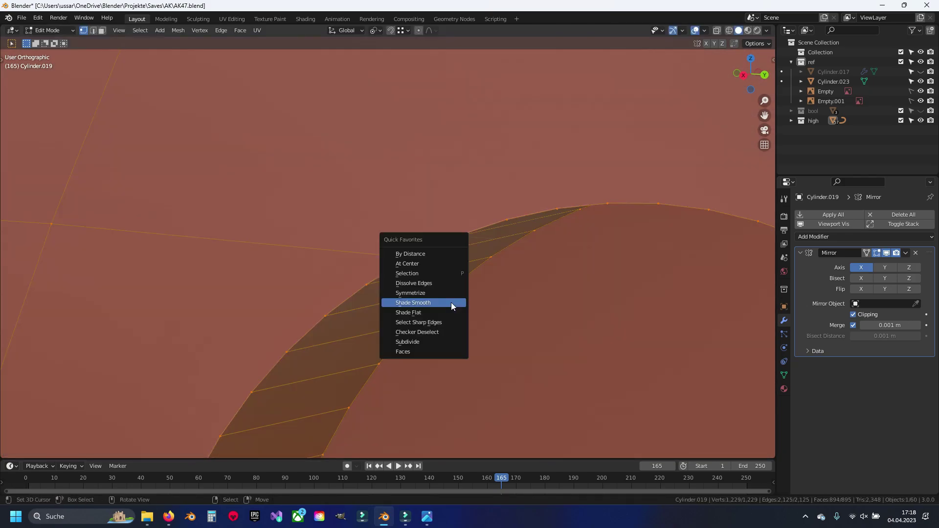
key(Escape)
key(q)
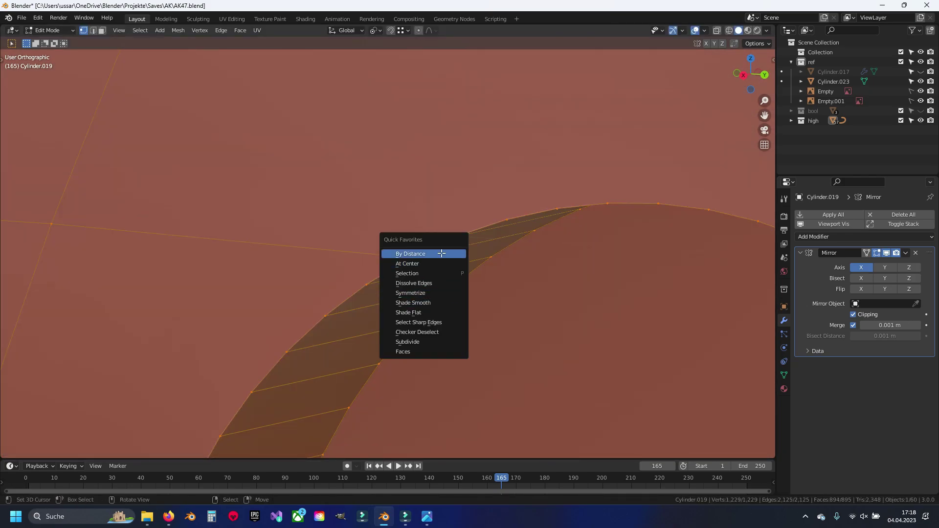
click(441, 253)
key(Tab)
scroll(447, 332, down, 5)
middle_drag(450, 338, 465, 327)
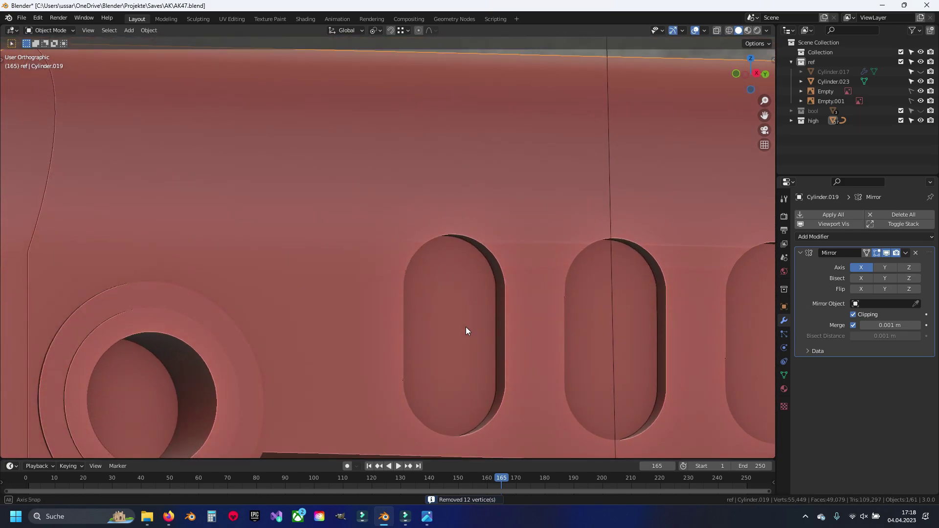
scroll(460, 327, down, 2)
Step: Dissolve the stray edge beside the slot's arch on the hole's inner wall
key(Tab)
scroll(503, 331, up, 8)
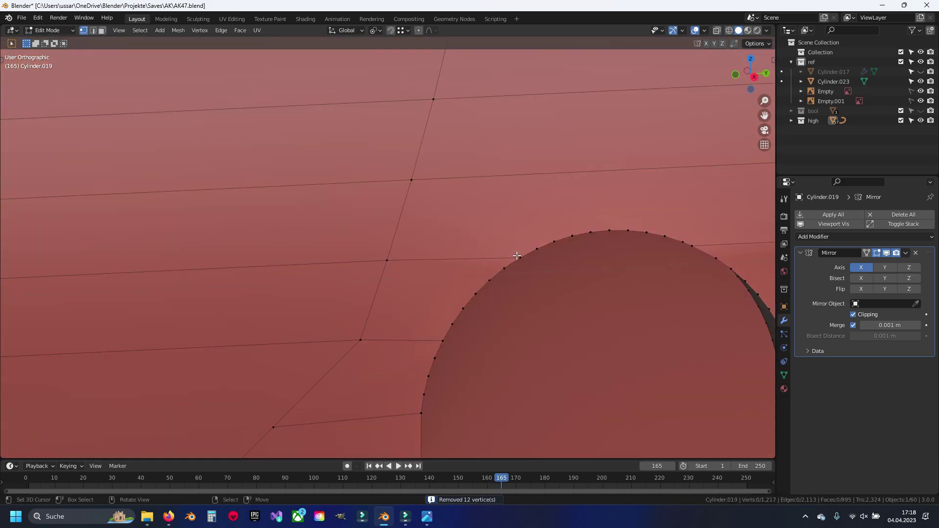
key(KP_Decimal)
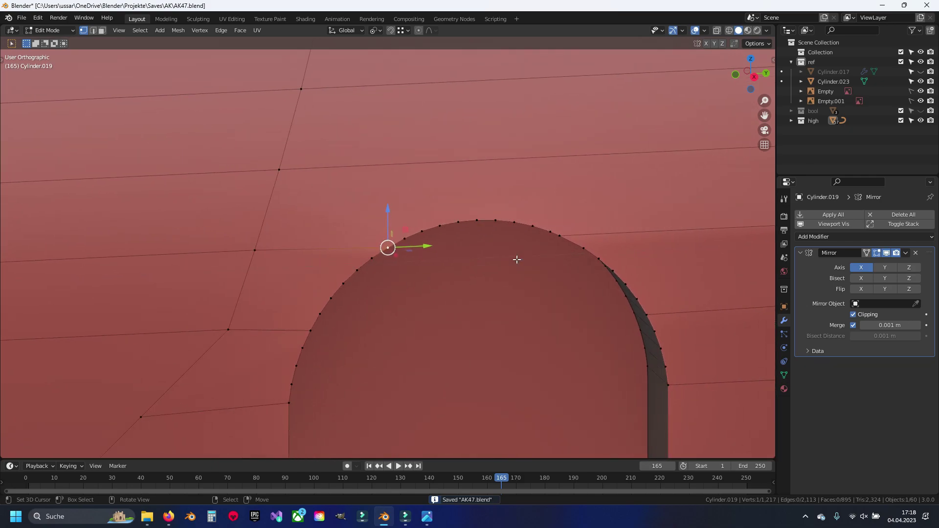
mouse_move(386, 274)
middle_down()
mouse_move(395, 255)
mouse_move(420, 302)
mouse_move(412, 283)
mouse_move(301, 244)
middle_up()
scroll(391, 254, up, 2)
key(2)
click(301, 243)
key(x)
click(286, 271)
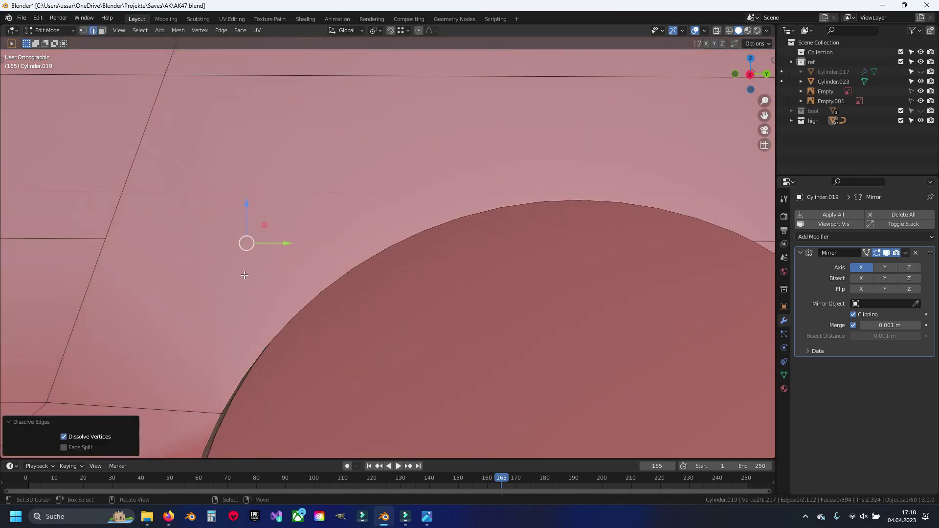
Step: Dissolve the extra edges near the arch, checking the shading in object mode
key(1)
click(322, 294)
key(Tab)
mouse_move(322, 294)
middle_down()
mouse_move(356, 296)
mouse_move(338, 315)
mouse_move(345, 296)
middle_up()
key(Tab)
key(x)
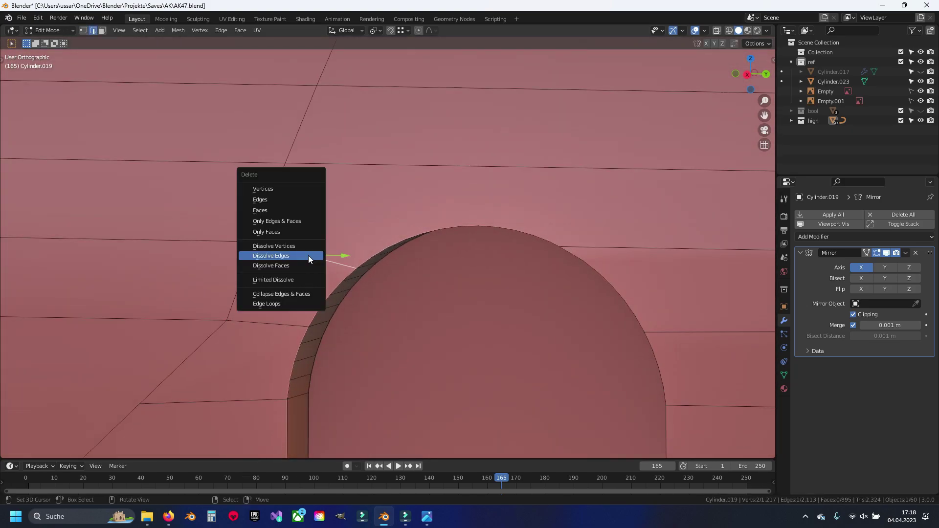
click(308, 256)
key(Tab)
mouse_move(308, 256)
middle_down()
mouse_move(345, 299)
mouse_move(362, 266)
middle_up()
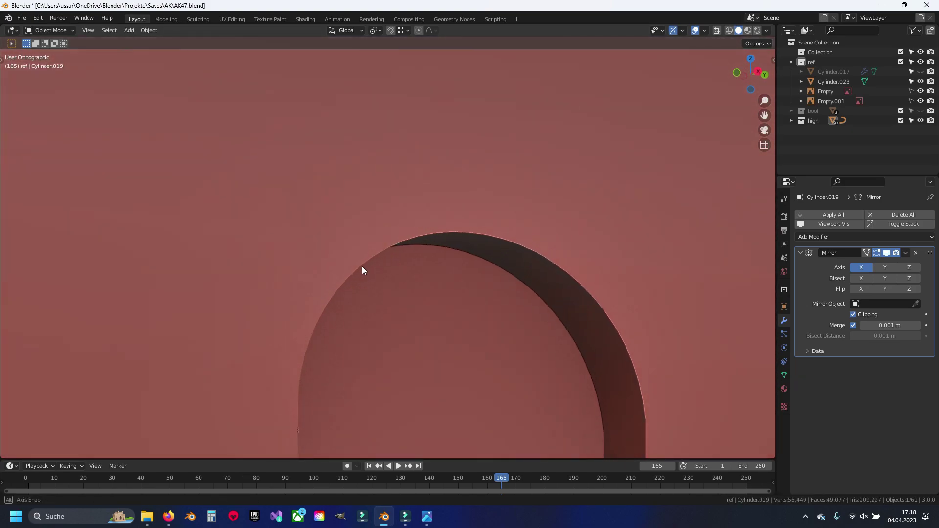
Step: Remove another stray edge by the arch and join two vertices with a new edge
key(Tab)
click(310, 256)
key(ctrl+x)
key(Tab)
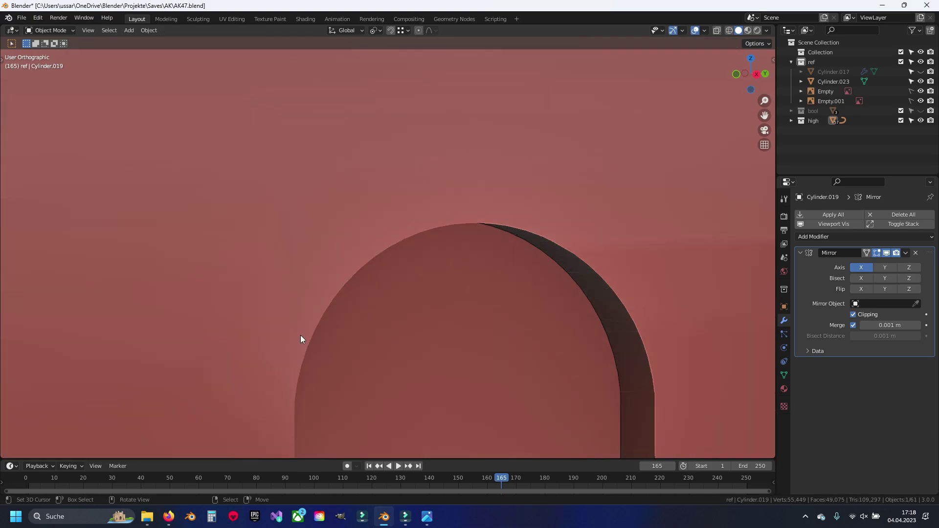
key(Tab)
key(Tab)
key(Tab)
mouse_move(309, 334)
middle_down()
mouse_move(413, 363)
mouse_move(417, 314)
mouse_move(450, 368)
mouse_move(478, 373)
mouse_move(421, 342)
mouse_move(358, 280)
middle_up()
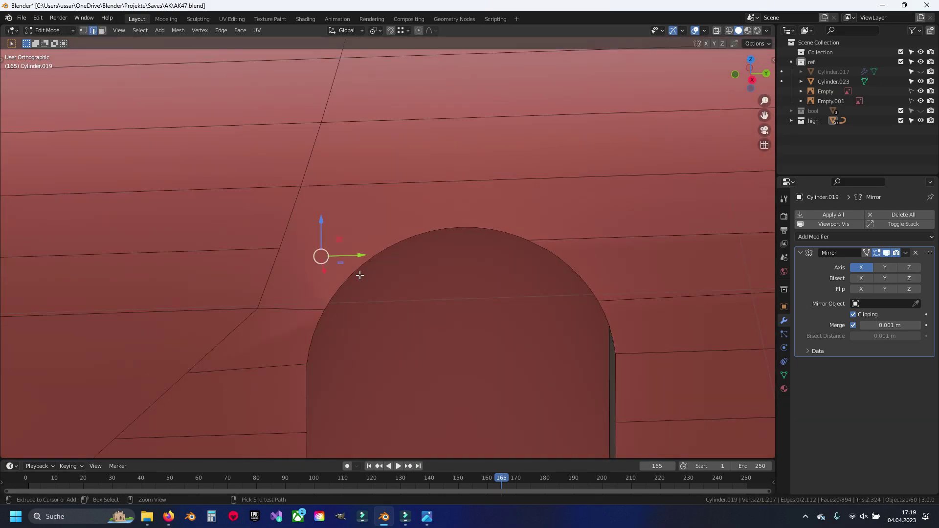
key(f)
key(Tab)
Step: Inspect the stock's slots from front and side views, briefly in wireframe
scroll(368, 268, down, 8)
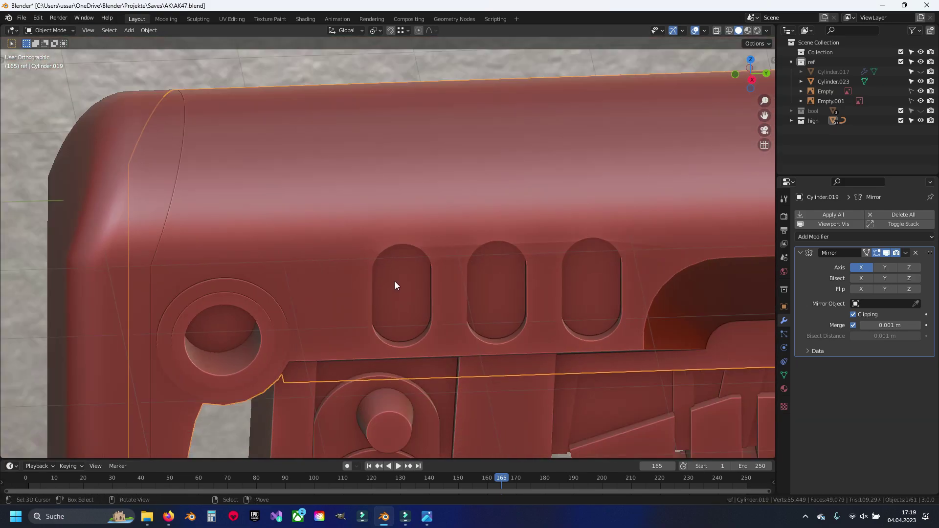
mouse_move(395, 281)
middle_down()
mouse_move(387, 260)
mouse_move(423, 263)
middle_up()
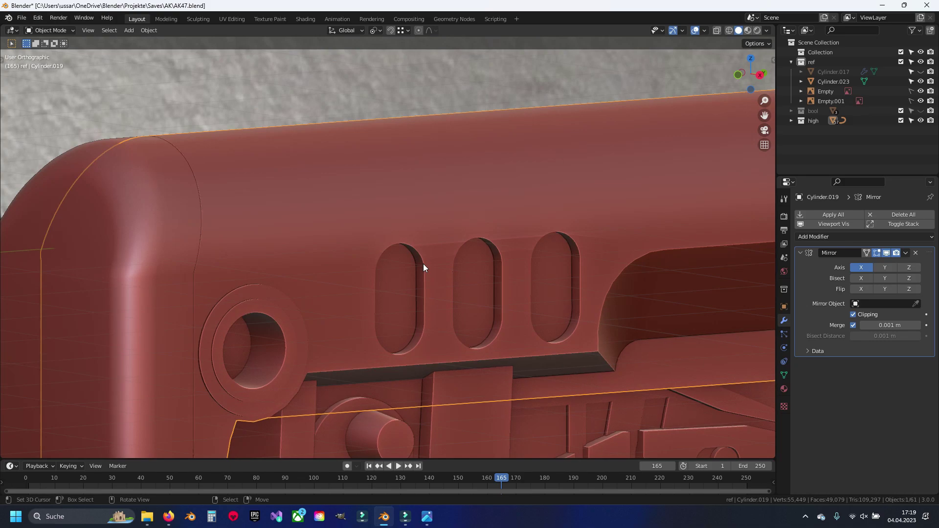
key(Tab)
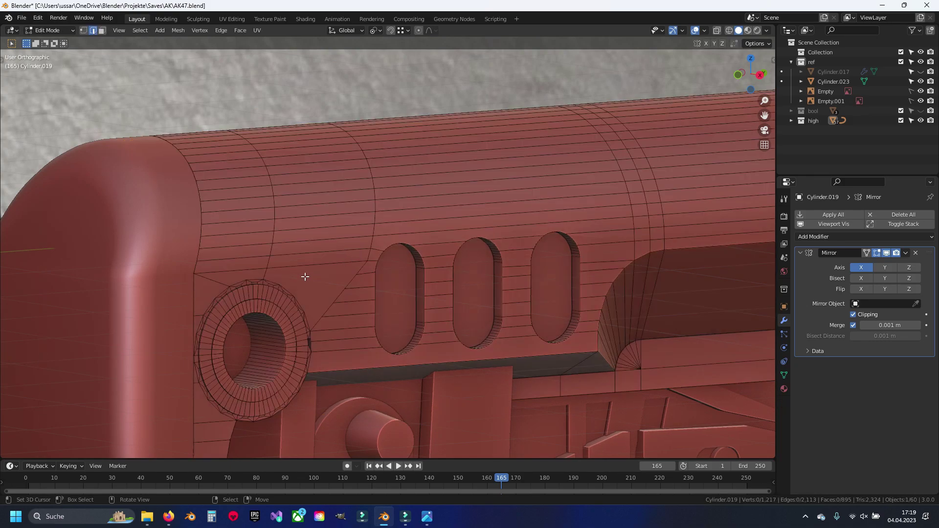
middle_drag(304, 273, 373, 278)
key(KP_1)
key(shift+z)
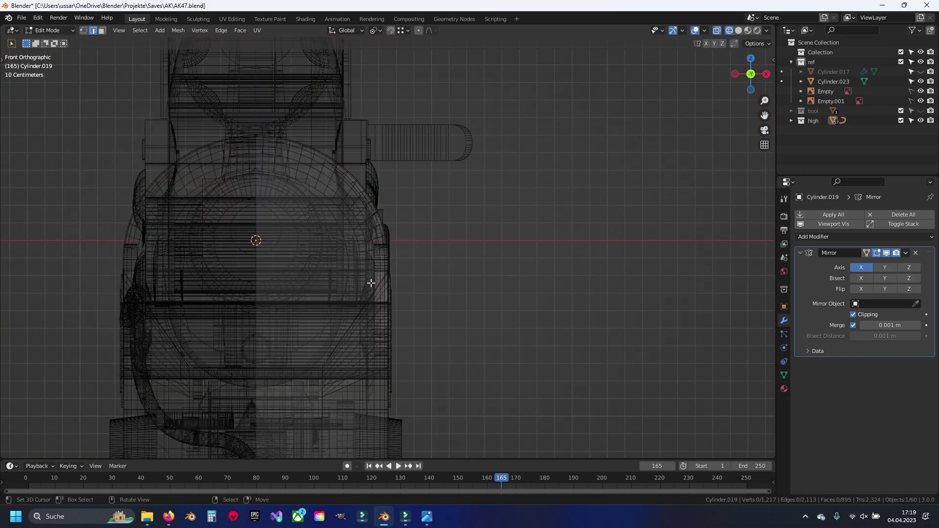
key(shift+z)
key(KP_3)
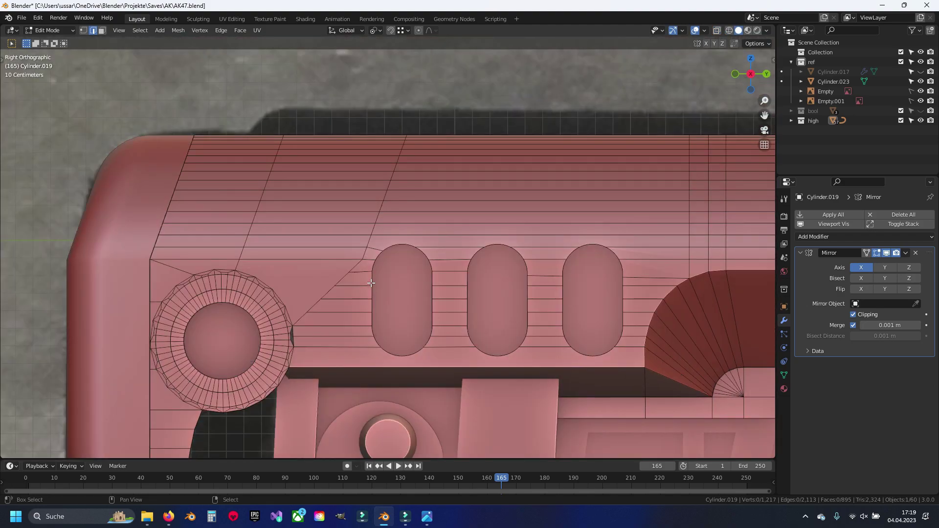
middle_drag(370, 283, 361, 281)
Step: Add a Boolean Difference with Cylinder.017 to the stock, placed above the Mirror modifier
key(1)
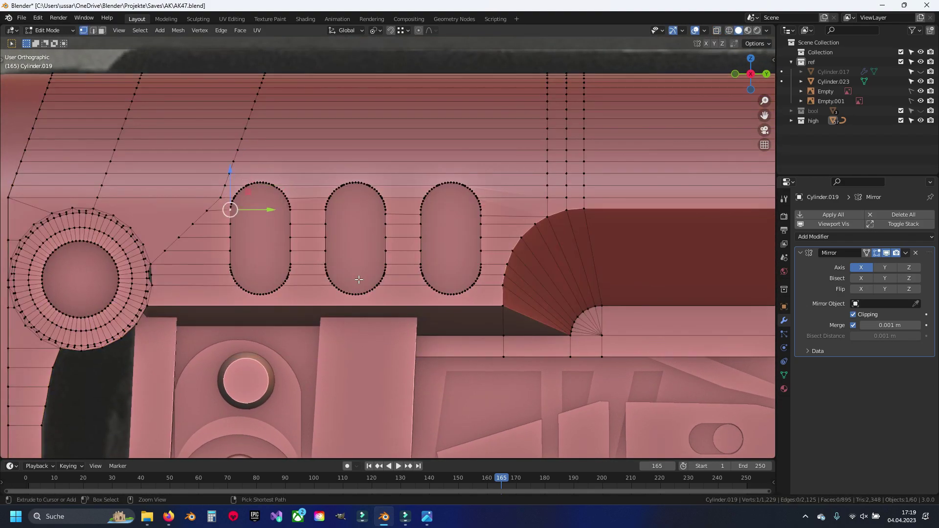
key(Tab)
key(ctrl+minus)
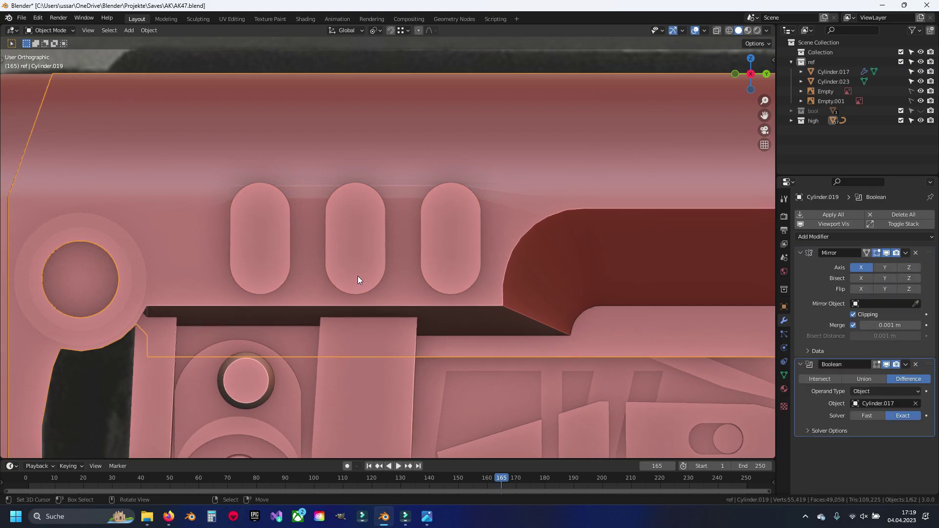
scroll(357, 276, up, 1)
scroll(357, 276, up, 2)
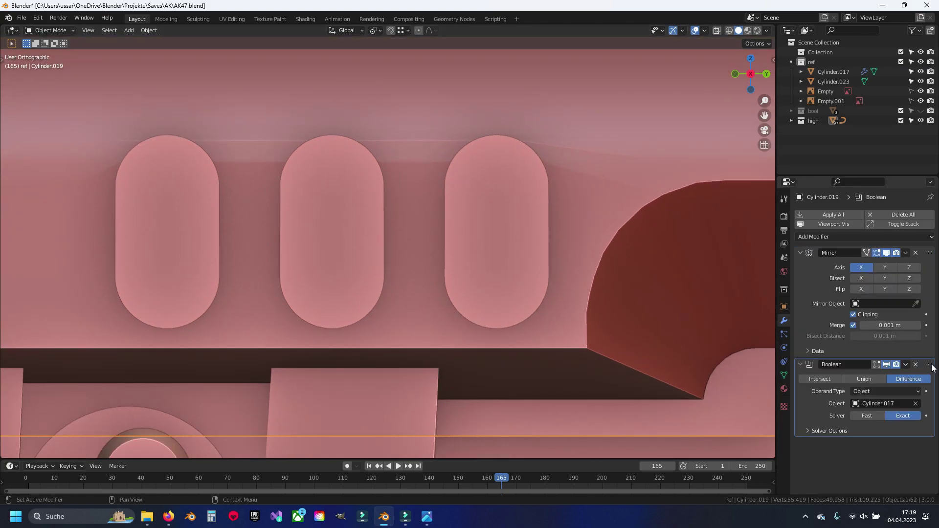
drag(932, 367, 932, 253)
shift+middle_drag(279, 205, 344, 237)
Step: Shrink the Cylinder.017 capsule cutters and move them down along Z
click(438, 261)
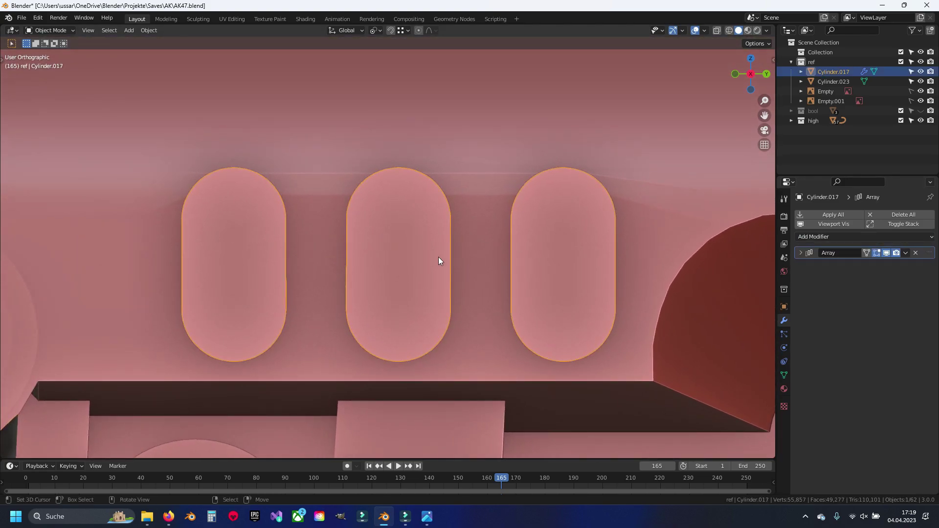
key(Tab)
key(s)
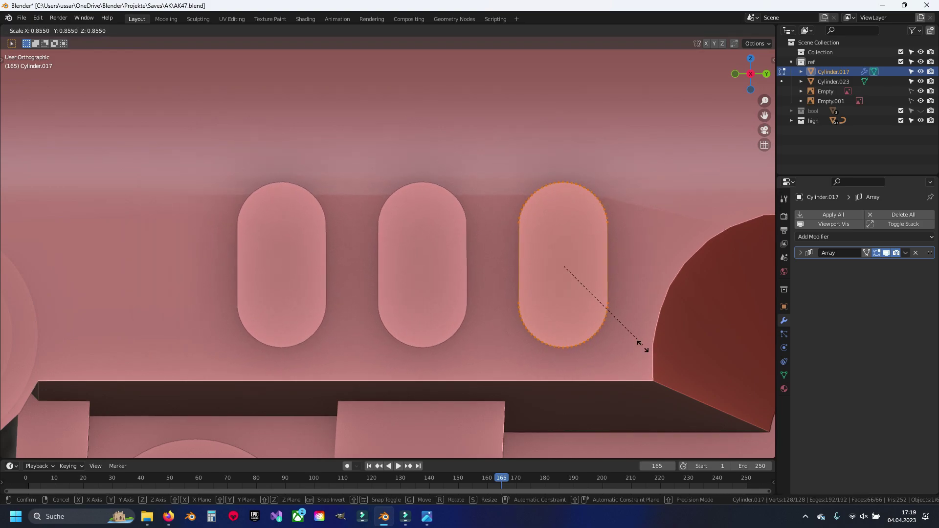
click(629, 331)
key(g)
key(z)
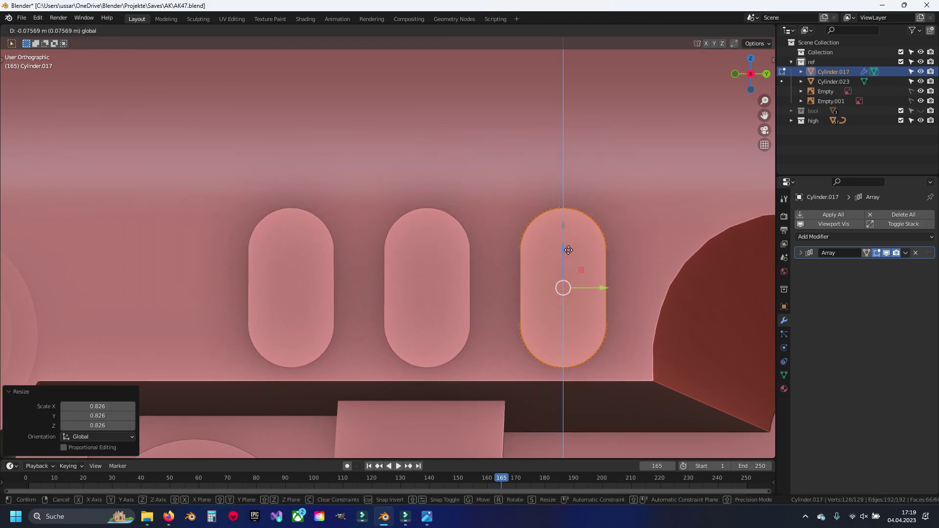
click(564, 245)
Step: Enlarge the capsule and adjust the array spacing so the cutters sit closer together
shift+middle_drag(564, 246, 597, 236)
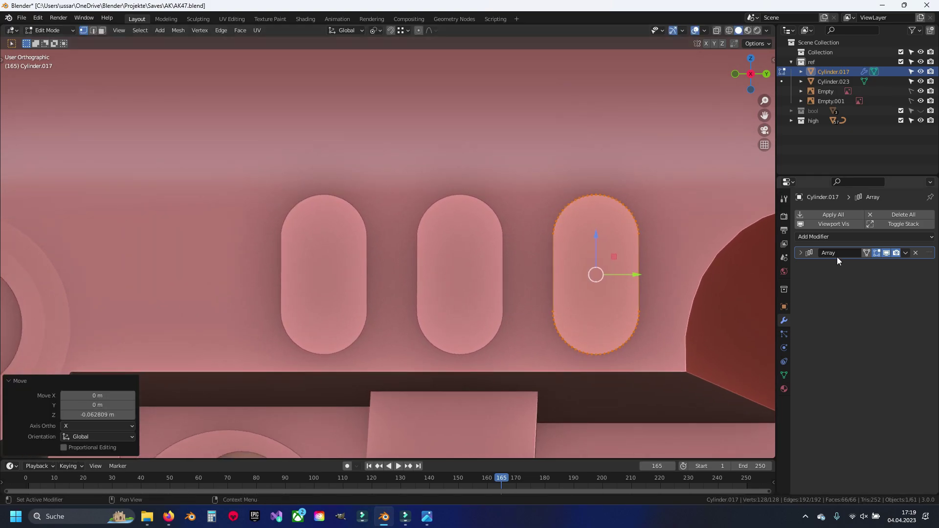
click(800, 252)
drag(885, 319, 856, 318)
scroll(721, 314, down, 4)
scroll(566, 319, up, 3)
key(s)
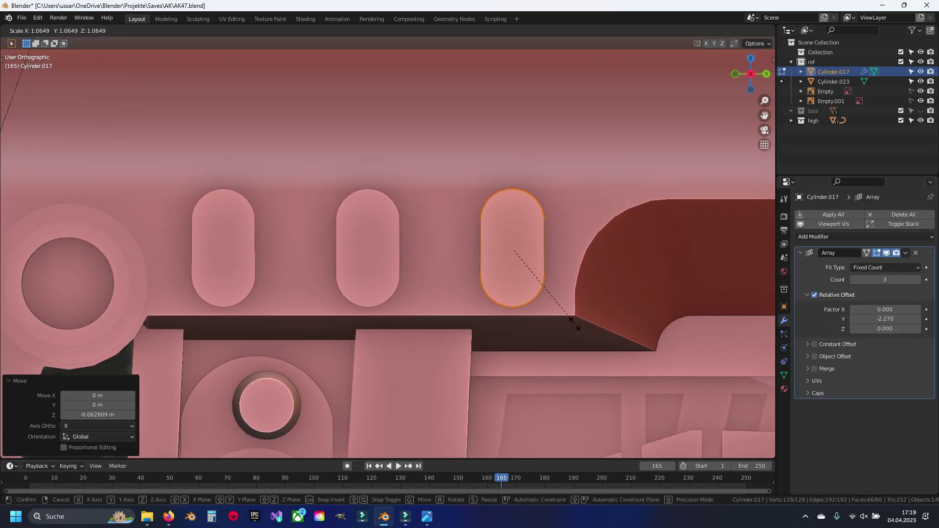
click(579, 324)
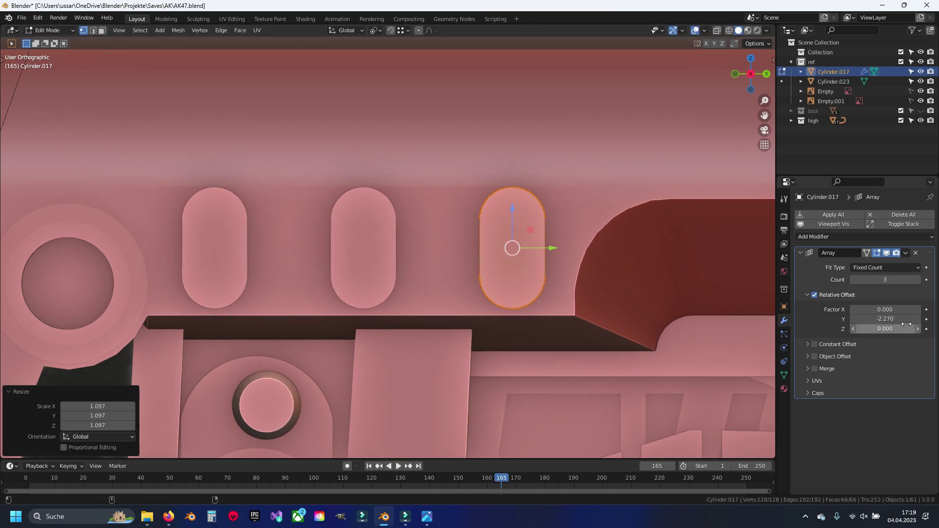
drag(906, 320, 924, 318)
Step: Lower the slot cutter slightly along Z and save the AK47 file
key(g)
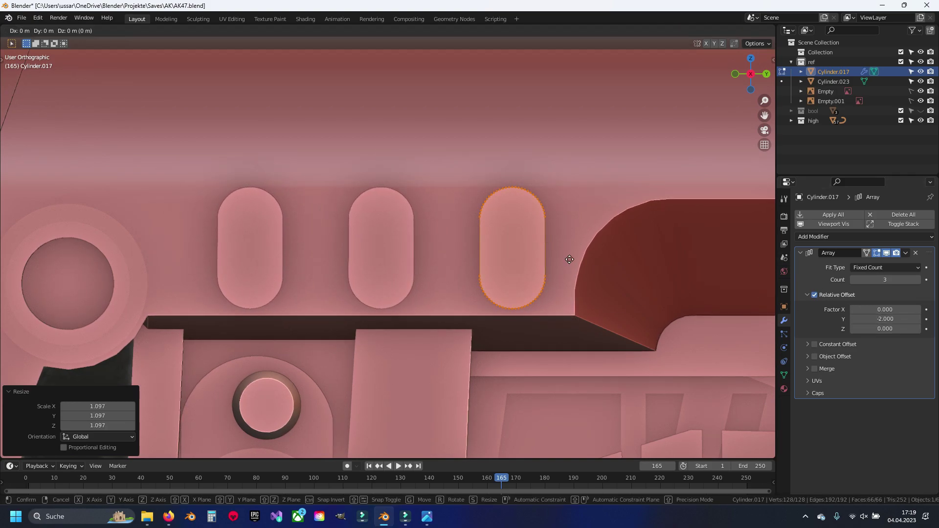
click(571, 292)
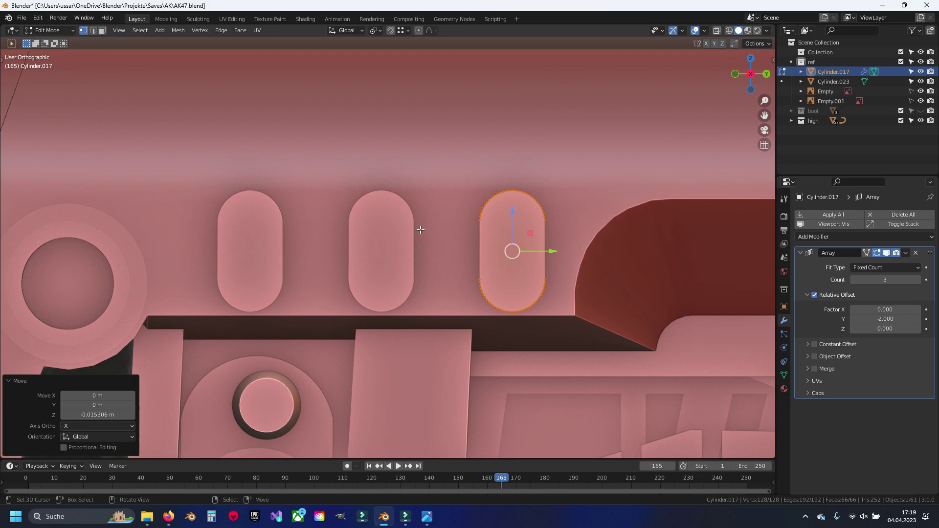
key(Tab)
key(ctrl+s)
Step: Apply the Boolean cut on Cylinder.019 and delete the now-unneeded slot cutter
click(502, 155)
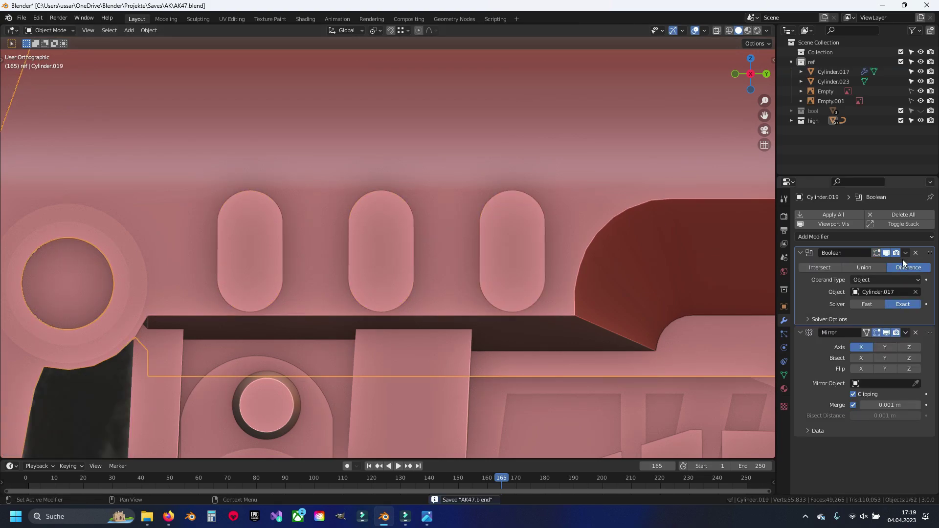
click(883, 264)
click(514, 252)
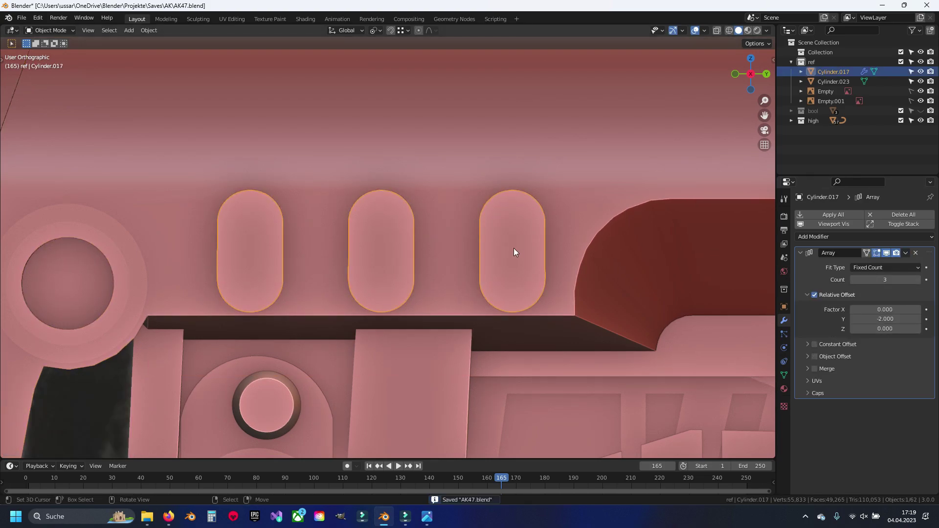
key(x)
click(513, 249)
Step: Select the cut piece Cylinder.019 and enter Edit Mode with nothing selected
click(463, 223)
key(Tab)
scroll(421, 245, up, 3)
key(alt+a)
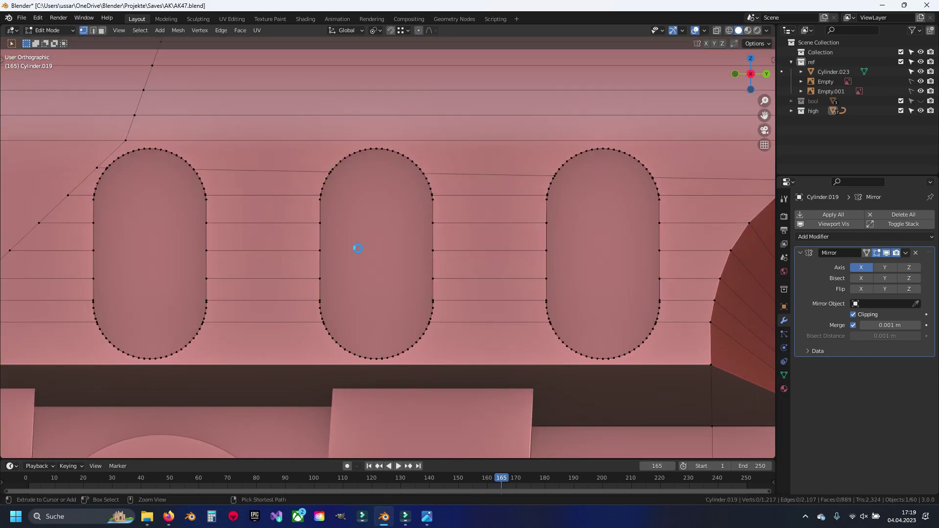
scroll(409, 225, up, 2)
scroll(342, 168, up, 2)
mouse_move(342, 169)
middle_down()
mouse_move(372, 219)
mouse_move(393, 215)
middle_up()
scroll(394, 215, up, 5)
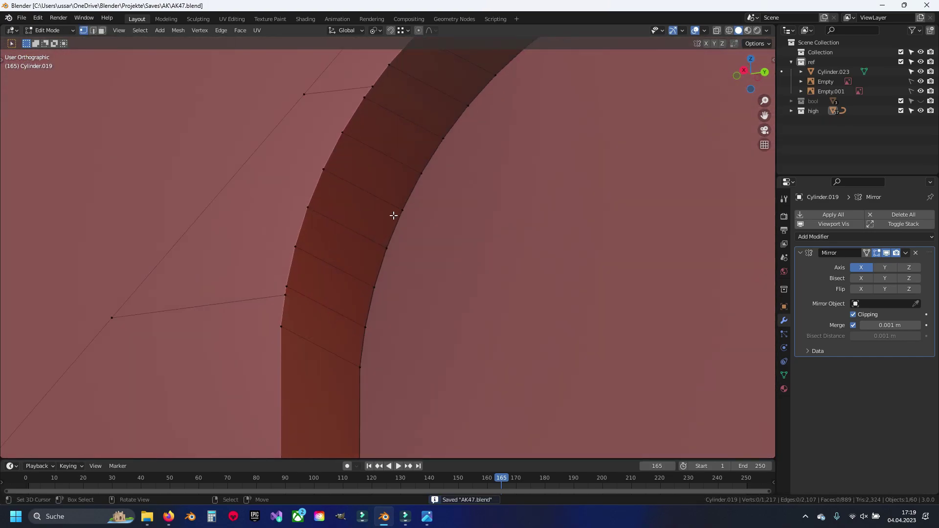
Step: Slide the first stray vertices near the slot arch along their edges onto the rim
key(shift+v)
click(340, 166)
click(293, 303)
key(shift+v)
click(303, 329)
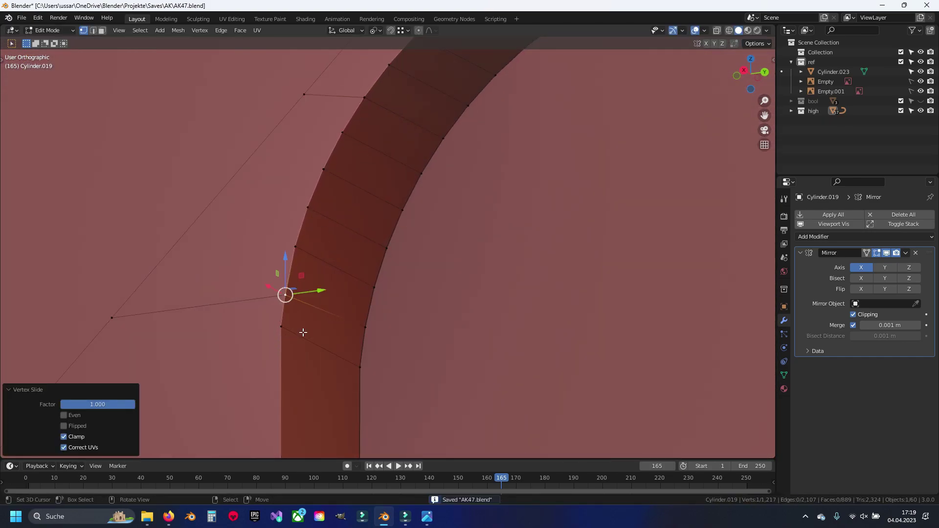
mouse_move(304, 329)
middle_down()
mouse_move(344, 308)
mouse_move(384, 304)
middle_up()
scroll(472, 266, up, 4)
click(526, 215)
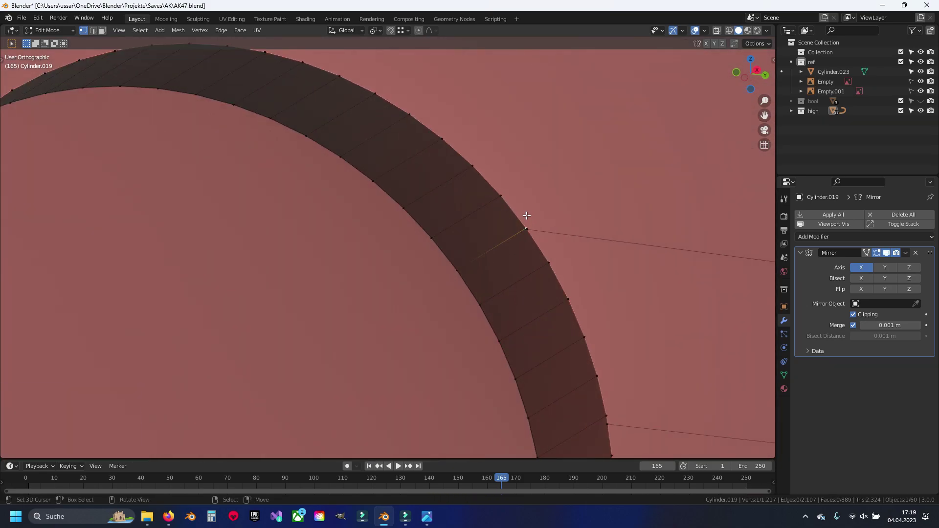
key(g)
click(526, 229)
middle_drag(484, 235, 357, 74)
click(450, 308)
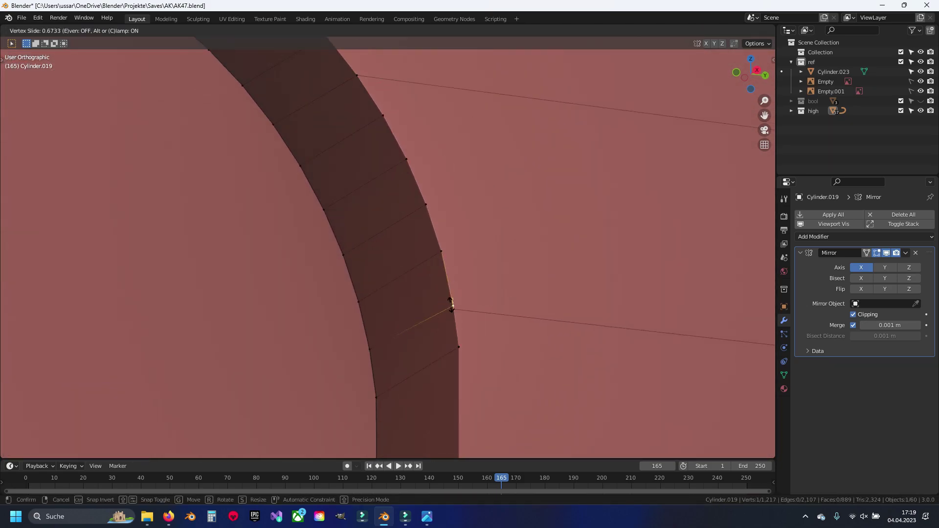
Step: Move further vertices on the arch side into line with the edge flow
key(g)
key(g)
click(444, 392)
scroll(431, 313, down, 3)
scroll(411, 259, down, 3)
middle_drag(404, 285, 447, 308)
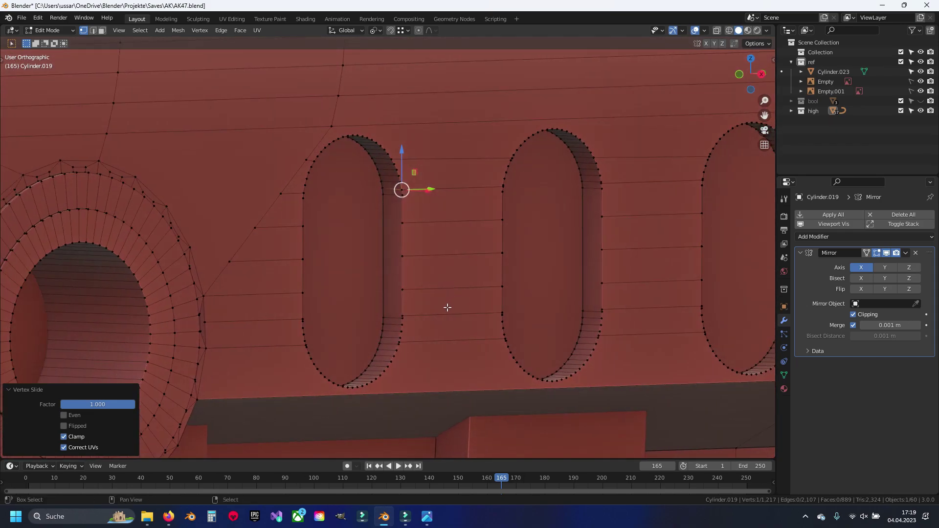
scroll(431, 232, up, 10)
click(425, 198)
click(411, 311)
key(g)
key(g)
click(401, 348)
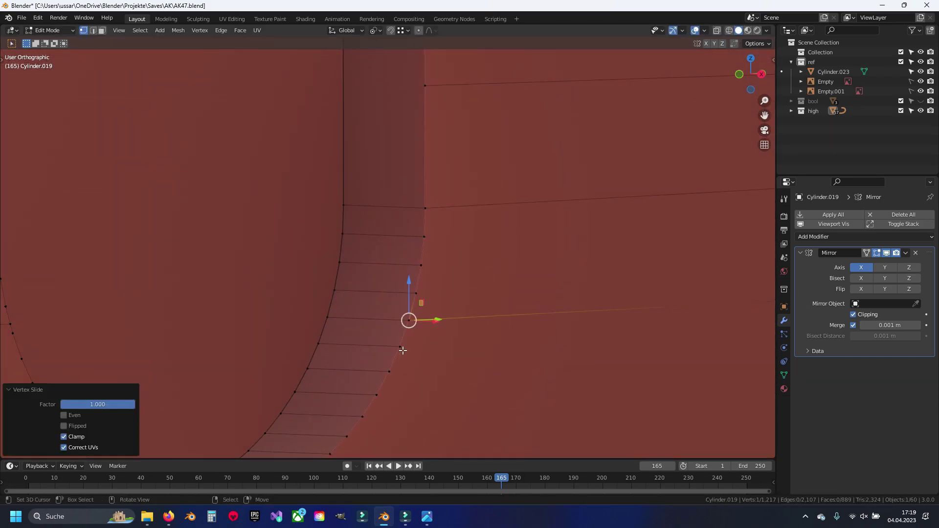
scroll(499, 235, down, 5)
middle_drag(499, 235, 272, 251)
Step: Slide the remaining arch-rim vertices onto the rim one after another
scroll(354, 245, up, 5)
click(256, 249)
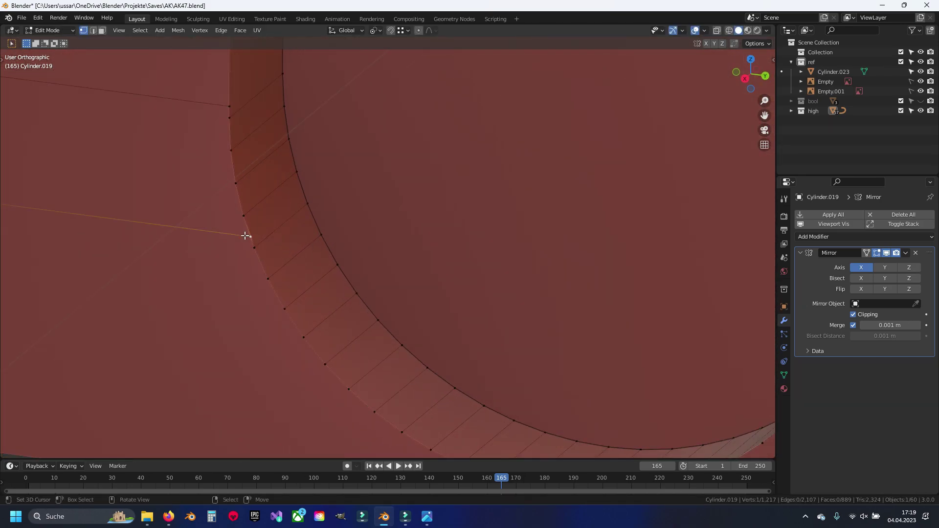
key(g)
key(g)
scroll(271, 249, down, 4)
click(272, 198)
key(g)
key(g)
click(259, 251)
middle_drag(259, 251, 377, 171)
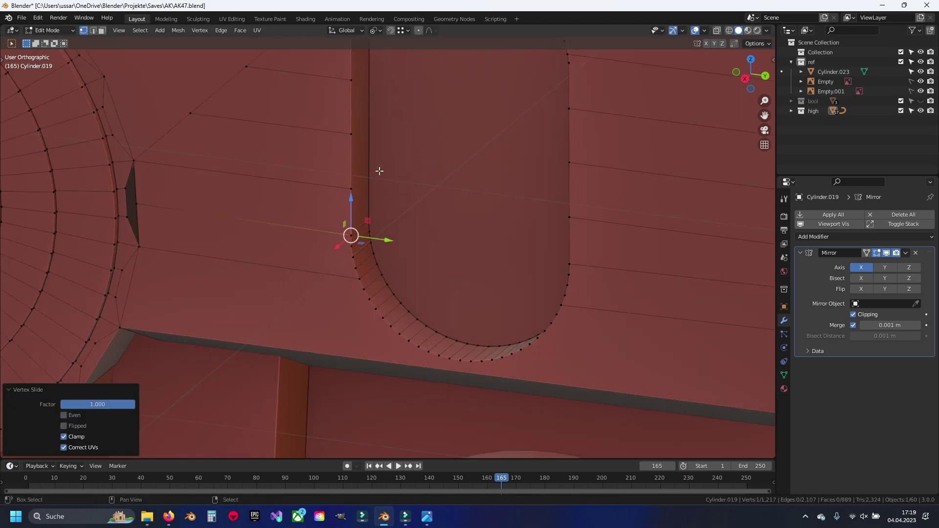
scroll(415, 308, up, 4)
scroll(415, 308, up, 4)
click(210, 252)
key(g)
key(g)
click(227, 157)
Step: Free-move the last vertex beside the arch into place and deselect it
scroll(226, 158, down, 3)
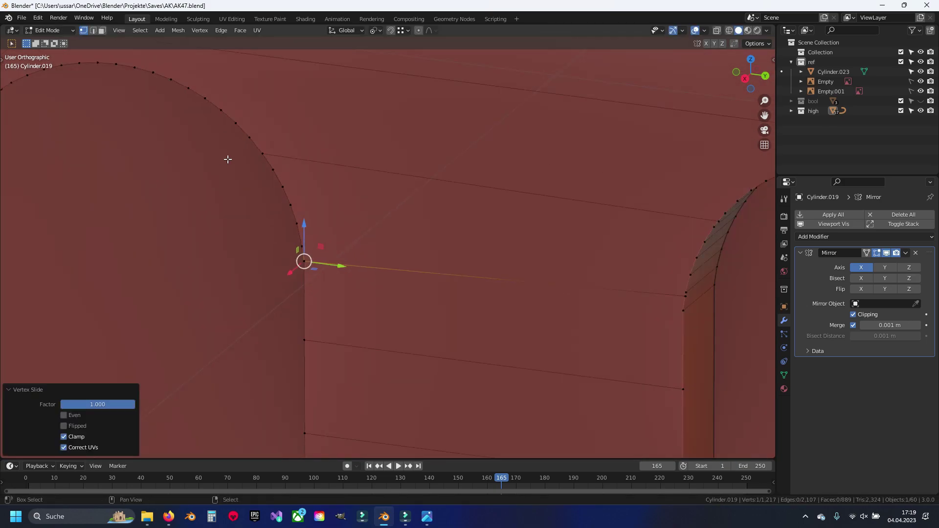
scroll(293, 217, up, 3)
click(267, 181)
key(g)
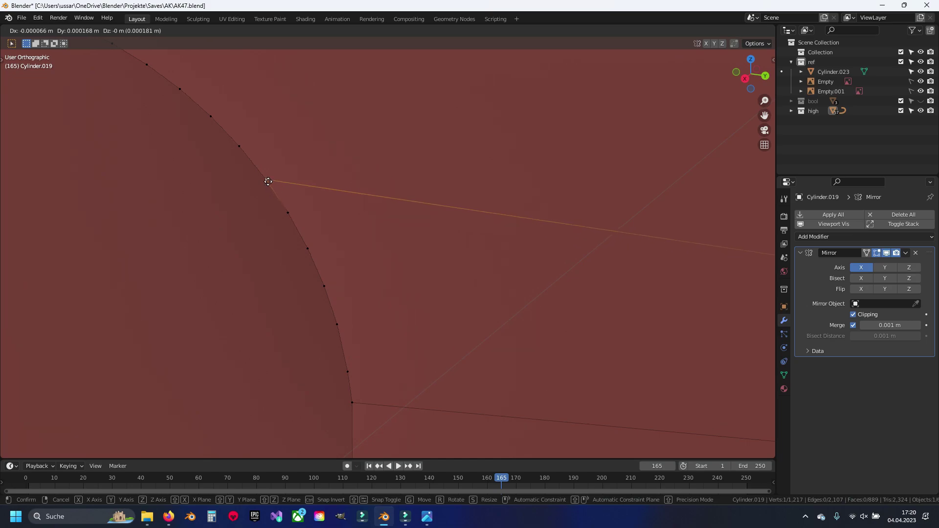
key(g)
click(267, 180)
scroll(476, 215, down, 3)
shift+middle_drag(475, 215, 301, 283)
scroll(344, 294, up, 3)
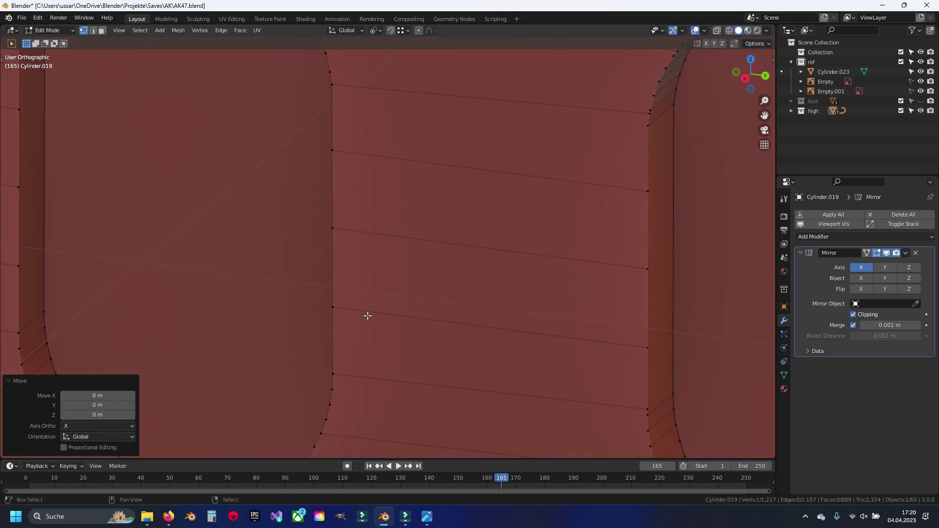
click(387, 214)
Step: Merge the whole mesh by distance, removing 8 duplicates, and inspect the cleaned slots
key(a)
key(m)
click(385, 214)
key(Tab)
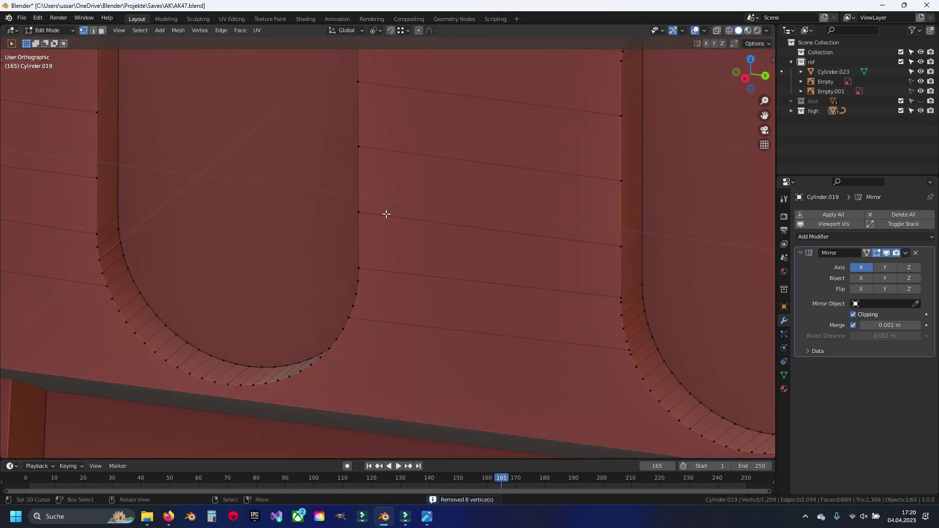
mouse_move(386, 214)
middle_down()
mouse_move(447, 211)
mouse_move(341, 233)
middle_up()
key(Tab)
Step: Slide the lower arch vertex along its edge to even the spacing
scroll(322, 309, up, 3)
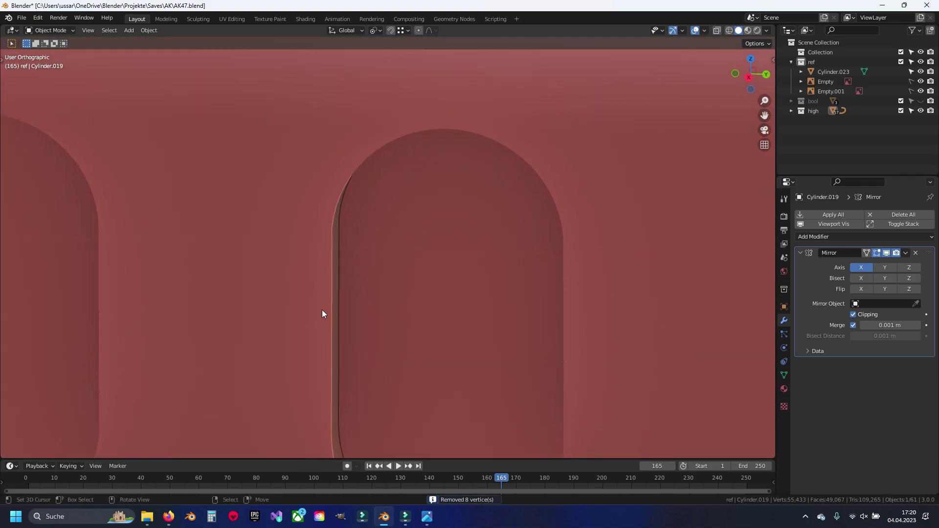
scroll(435, 179, up, 2)
scroll(435, 179, up, 4)
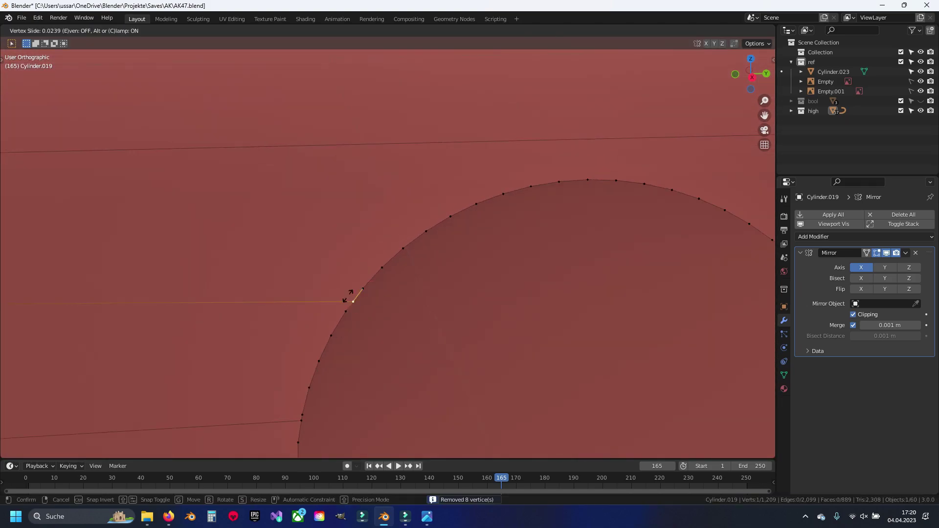
click(350, 295)
scroll(362, 252, up, 2)
click(360, 214)
scroll(369, 151, down, 3)
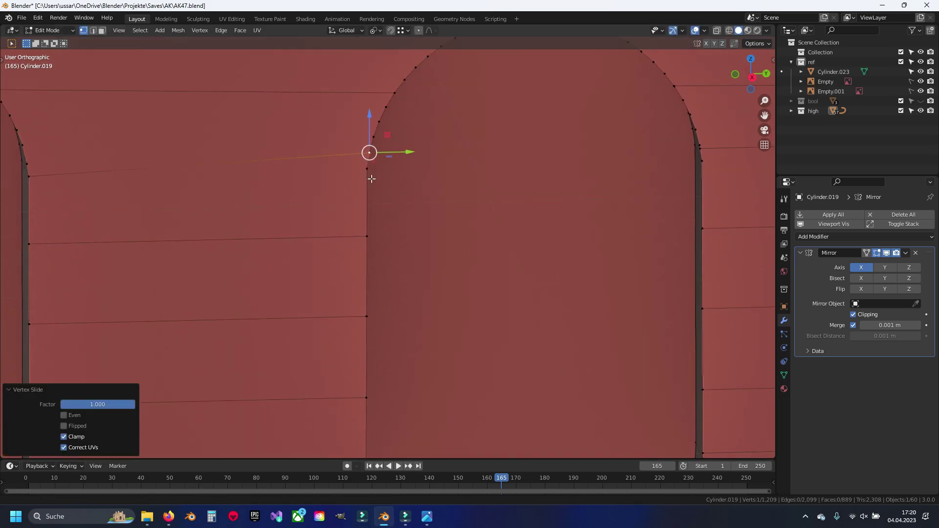
mouse_move(369, 151)
middle_down()
mouse_move(445, 159)
mouse_move(294, 210)
mouse_move(355, 211)
middle_up()
key(shift+v)
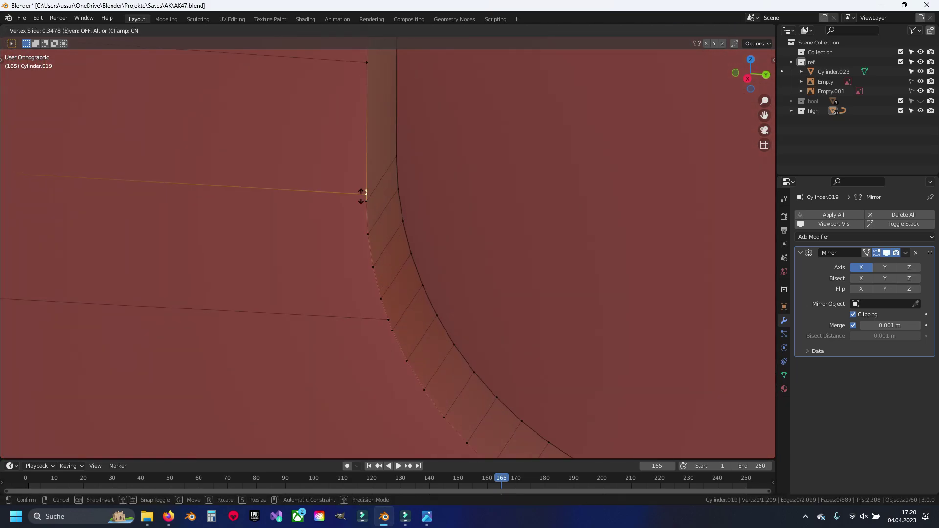
click(391, 329)
Step: Move a vertex at the arch edge freely into a better position
middle_drag(391, 329, 355, 263)
scroll(355, 263, up, 3)
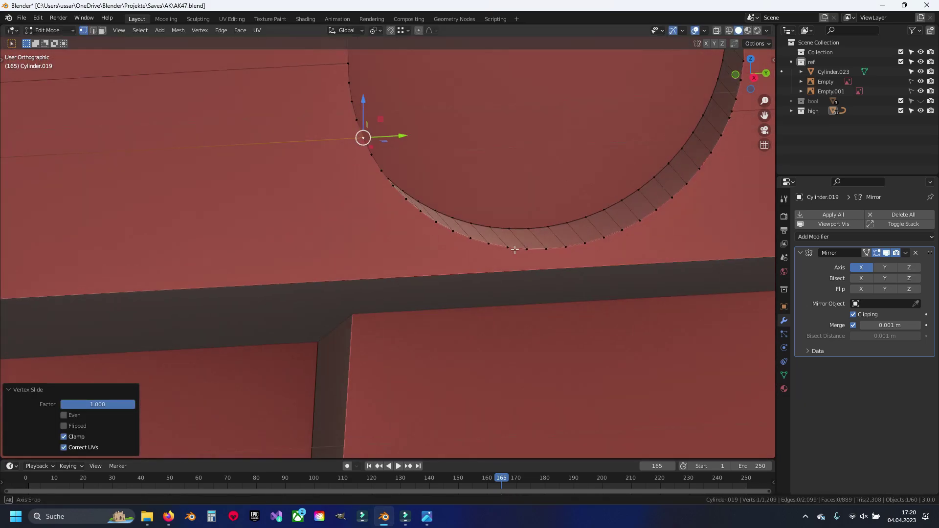
scroll(514, 247, up, 3)
scroll(537, 243, up, 3)
key(g)
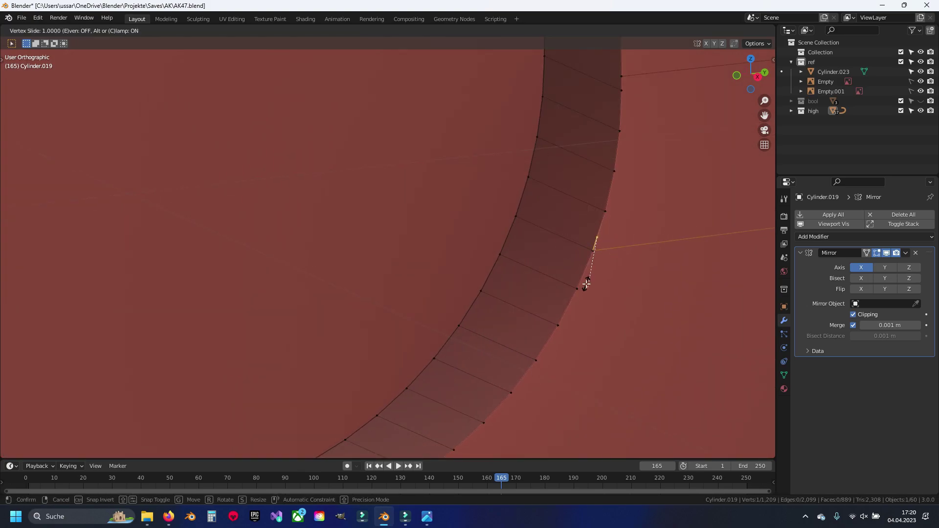
click(586, 284)
mouse_move(586, 284)
middle_down()
mouse_move(419, 300)
mouse_move(404, 205)
mouse_move(420, 210)
mouse_move(431, 298)
mouse_move(396, 256)
mouse_move(430, 355)
middle_up()
scroll(394, 251, up, 3)
scroll(396, 250, up, 2)
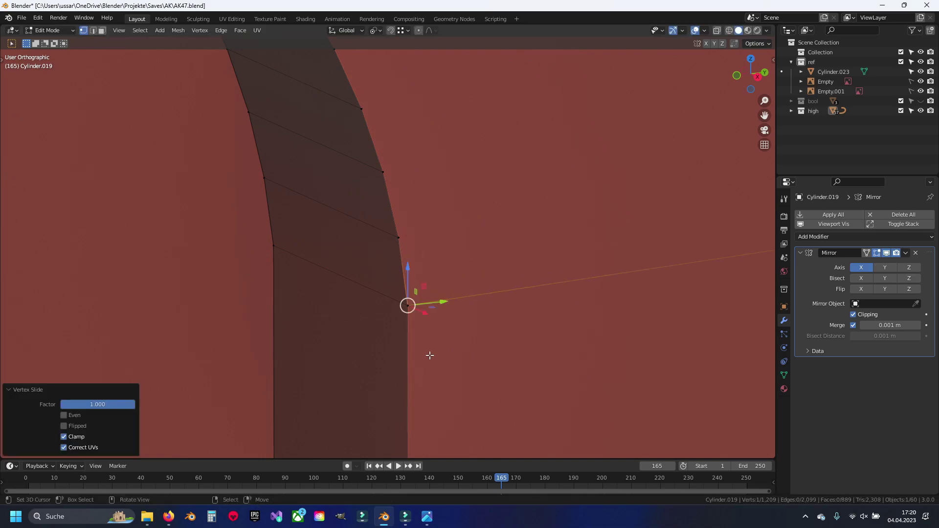
scroll(429, 356, down, 5)
middle_drag(421, 313, 399, 286)
scroll(601, 300, down, 2)
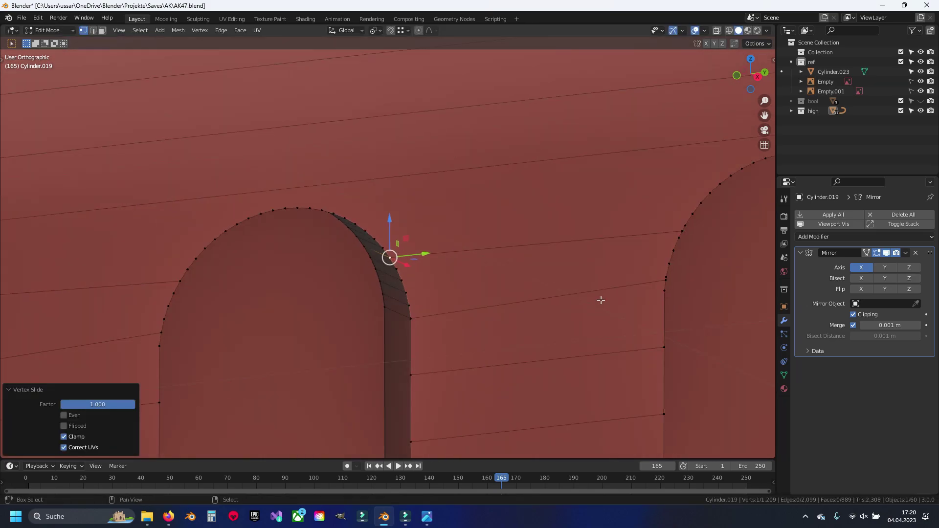
mouse_move(600, 300)
middle_down()
mouse_move(460, 253)
mouse_move(332, 245)
middle_up()
scroll(325, 240, up, 3)
Step: Slide the vertices at the arch corners along their edges, one downward
key(shift+v)
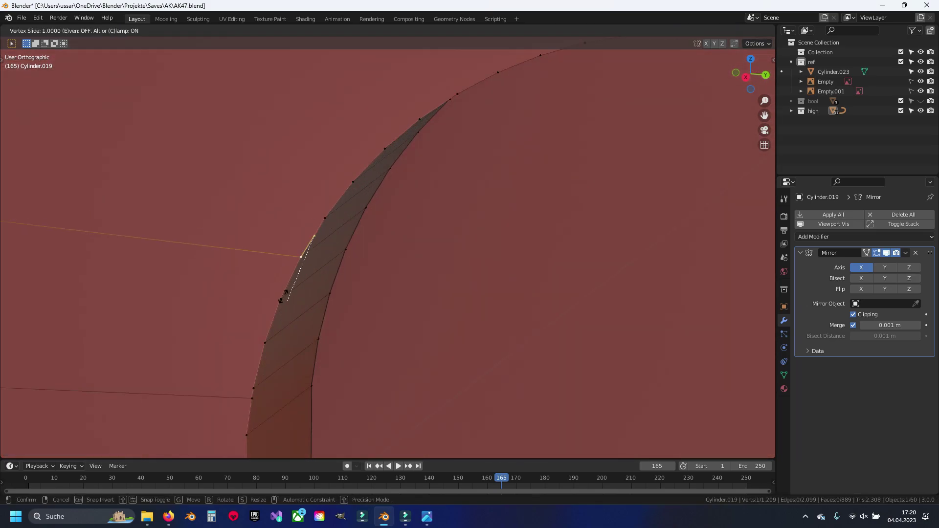
click(282, 296)
mouse_move(283, 296)
middle_down()
mouse_move(333, 201)
mouse_move(321, 189)
middle_up()
key(shift+v)
click(337, 293)
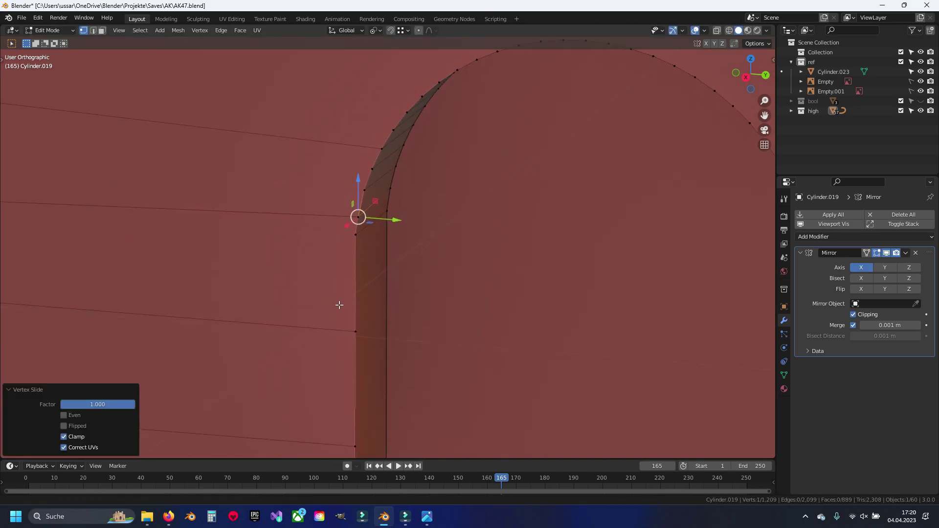
mouse_move(339, 305)
shift+middle_down()
mouse_move(368, 157)
mouse_move(379, 220)
shift+middle_up()
scroll(329, 166, up, 2)
click(328, 160)
key(shift+v)
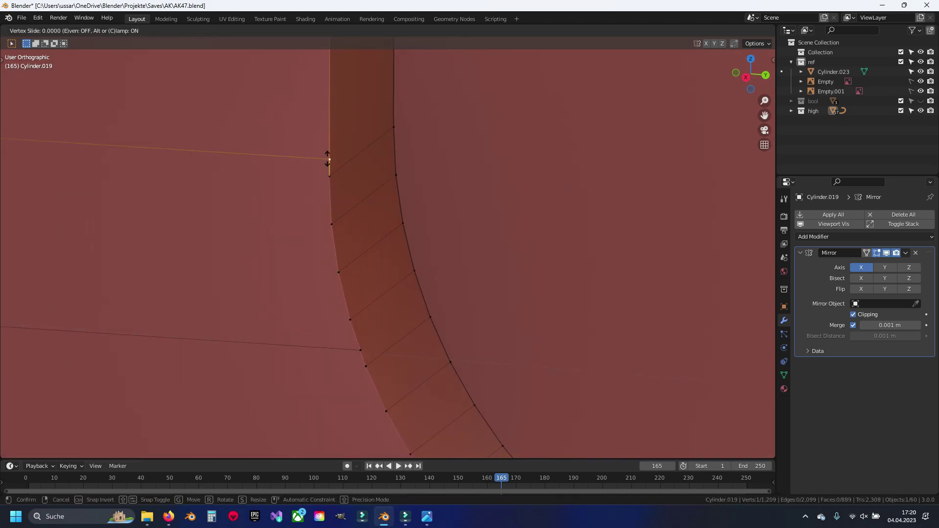
click(367, 331)
Step: Slide the slot strip's edge vertices along their edges into even flow
key(shift+v)
click(391, 394)
middle_drag(391, 394, 425, 233)
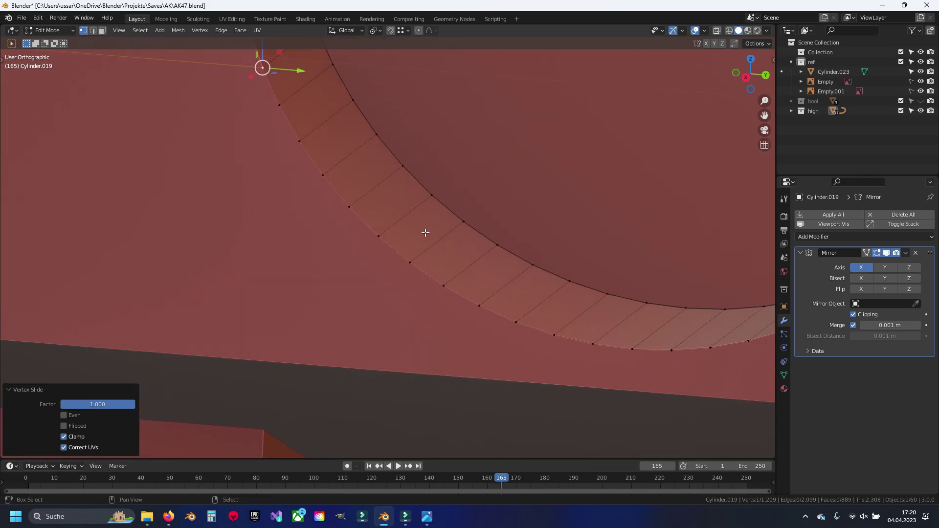
scroll(425, 233, down, 3)
middle_drag(440, 268, 602, 233)
scroll(426, 237, up, 5)
click(380, 178)
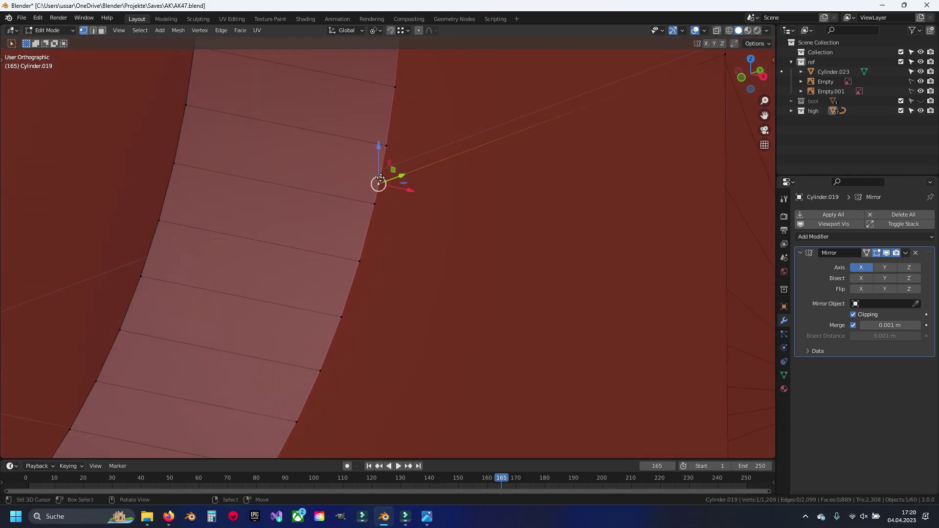
key(shift+v)
click(374, 201)
middle_drag(375, 200, 384, 299)
scroll(362, 274, up, 3)
click(347, 237)
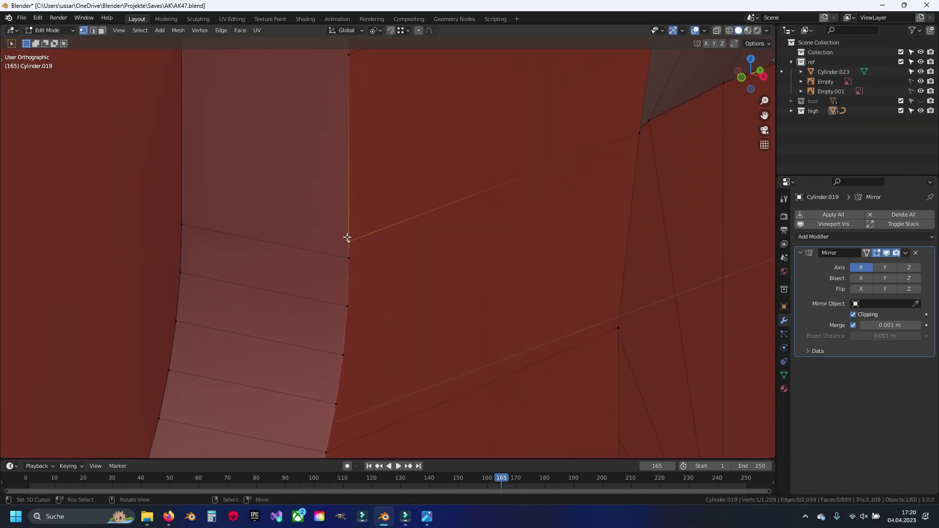
click(349, 306)
Step: Move two vertices on the stock's rounded end into place
scroll(350, 257, down, 3)
scroll(400, 258, up, 3)
key(g)
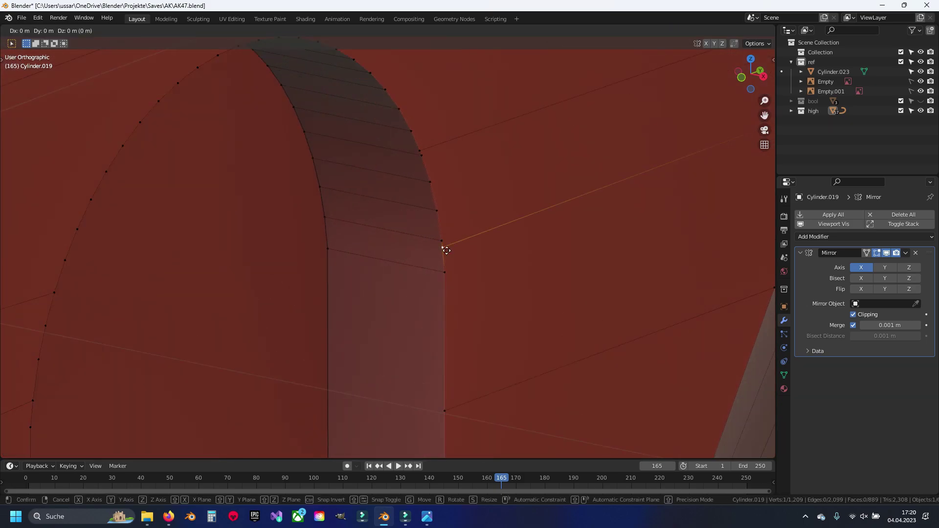
click(446, 251)
key(g)
click(414, 142)
scroll(403, 209, down, 3)
middle_drag(403, 210, 345, 197)
click(345, 198)
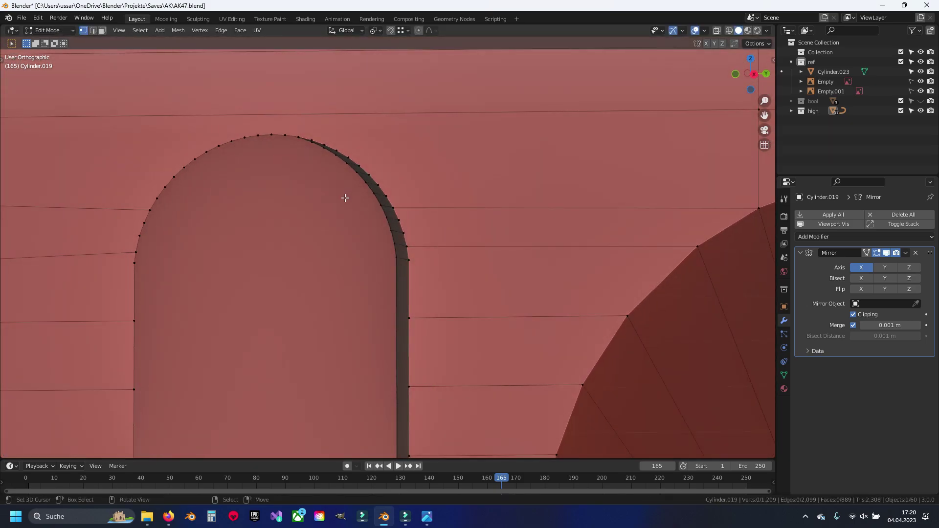
Step: Merge all vertices by distance again to clear remaining duplicates, then leave Edit Mode
key(a)
key(m)
click(351, 215)
scroll(363, 236, down, 5)
key(Tab)
mouse_move(363, 236)
middle_down()
mouse_move(283, 268)
mouse_move(199, 265)
mouse_move(350, 266)
mouse_move(381, 256)
mouse_move(345, 215)
mouse_move(406, 241)
mouse_move(343, 239)
middle_up()
Step: Save the file and place the 3D cursor at the first slot on the stock
key(ctrl+s)
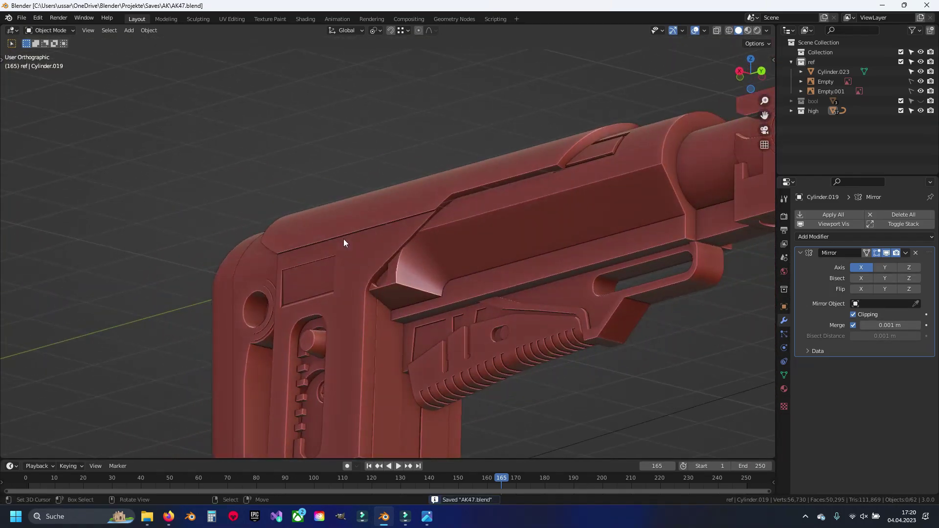
scroll(344, 239, up, 3)
scroll(372, 251, up, 5)
click(403, 289)
shift+middle_drag(403, 289, 356, 226)
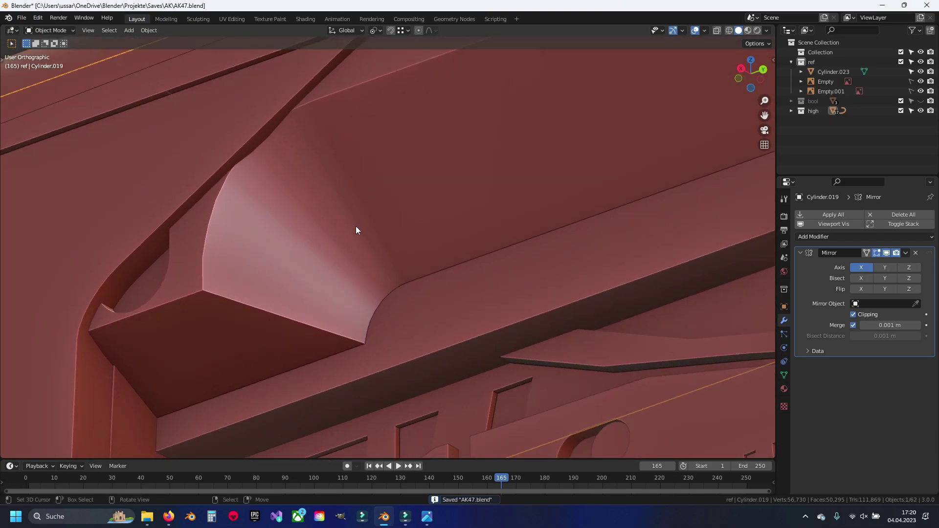
key(Tab)
mouse_move(380, 255)
middle_down()
mouse_move(385, 270)
mouse_move(447, 276)
mouse_move(358, 225)
mouse_move(444, 327)
mouse_move(403, 283)
mouse_move(377, 205)
middle_up()
key(Tab)
scroll(406, 283, down, 4)
shift+right_click(377, 204)
key(shift+z)
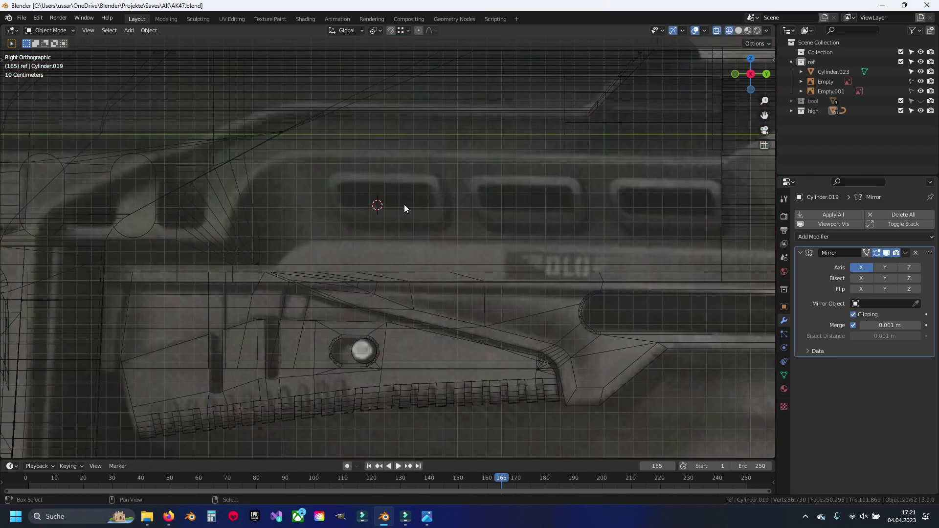
ctrl+scroll(408, 207, down, 1)
ctrl+scroll(391, 209, down, 2)
Step: Add a cube at the cursor, shrink it, and move it over the first slot
key(shift+a)
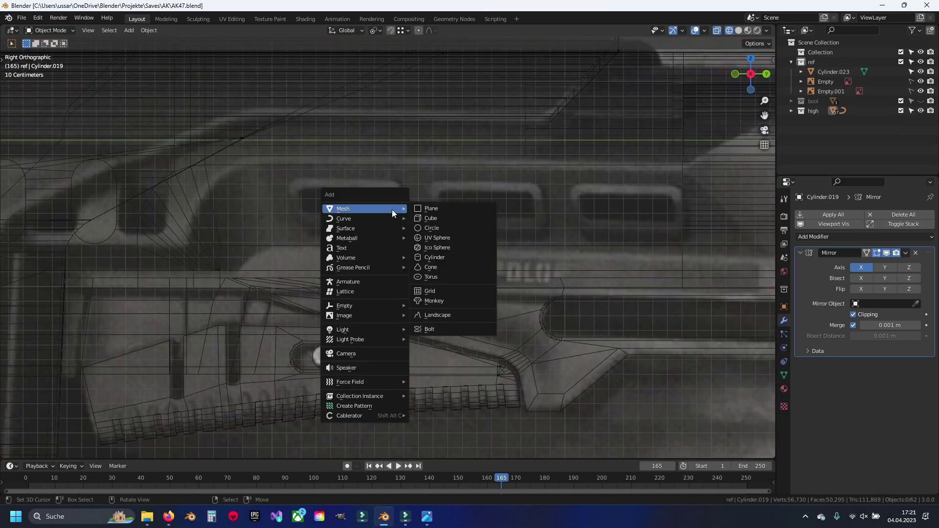
click(430, 219)
key(s)
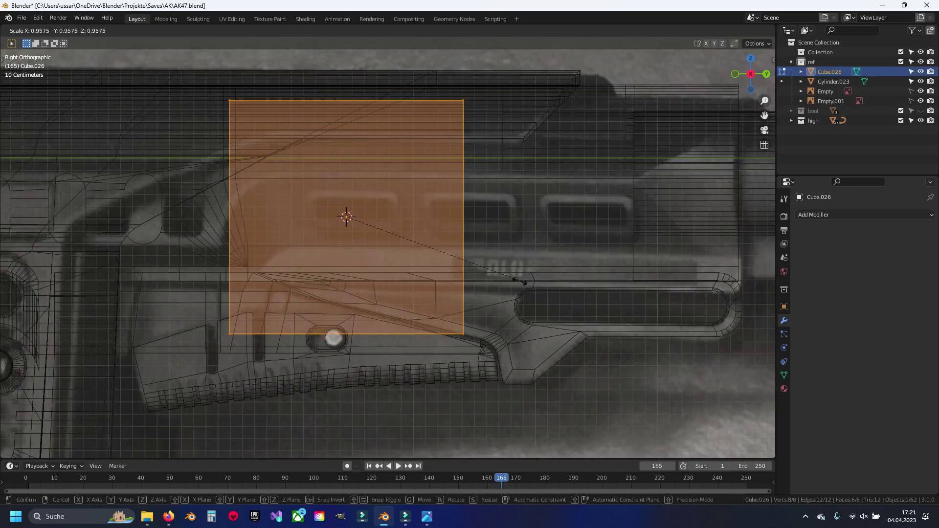
click(381, 229)
key(Tab)
scroll(379, 233, up, 2)
scroll(388, 231, up, 2)
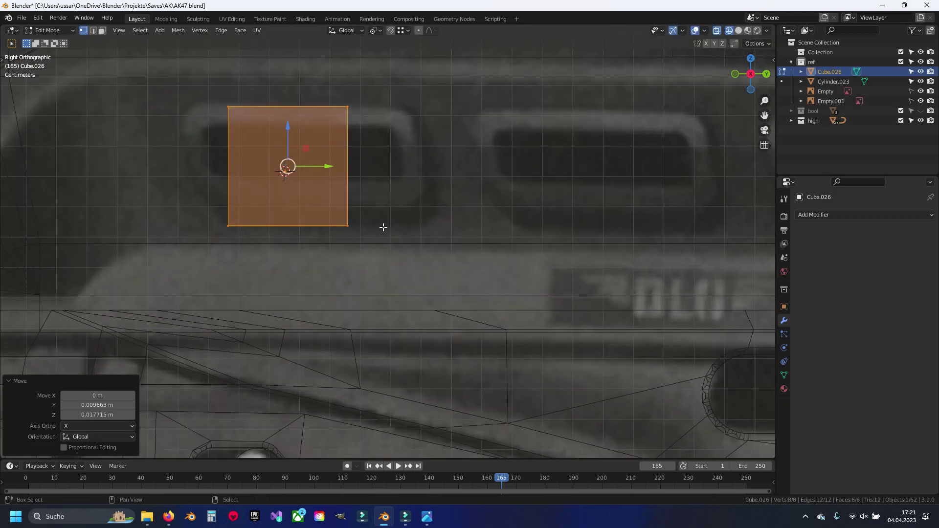
shift+middle_drag(383, 227, 455, 276)
Step: Stretch the box along Y so it covers the full length of the slot
key(s)
click(479, 254)
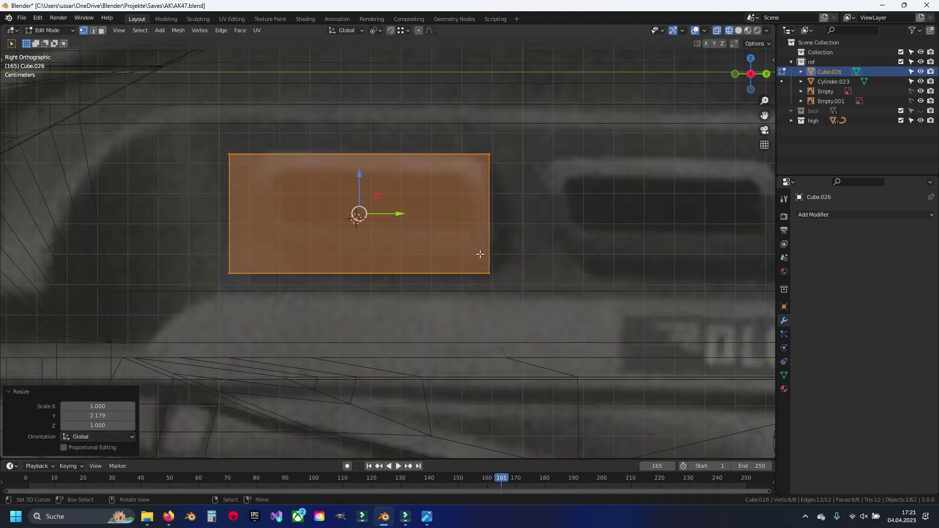
drag(404, 213, 412, 213)
key(s)
key(y)
click(508, 274)
scroll(416, 220, down, 5)
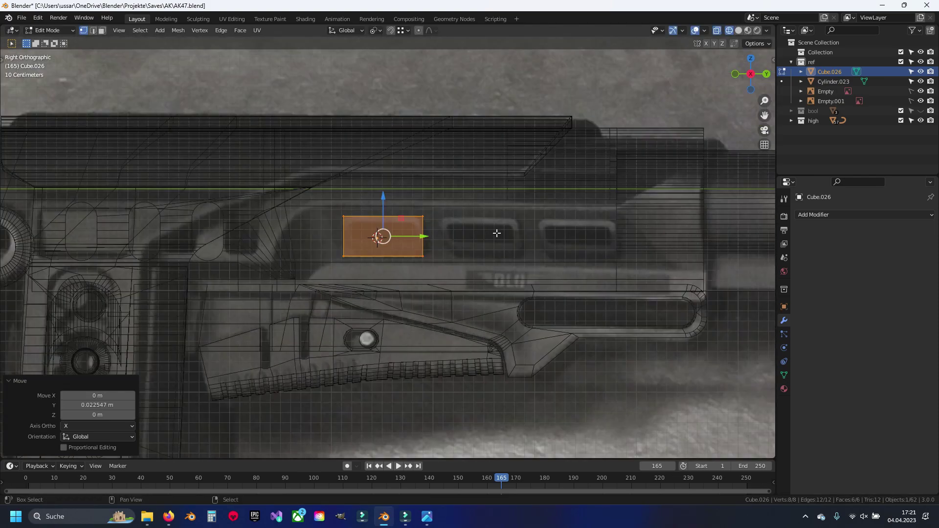
shift+middle_drag(520, 236, 424, 236)
scroll(425, 236, up, 2)
click(814, 215)
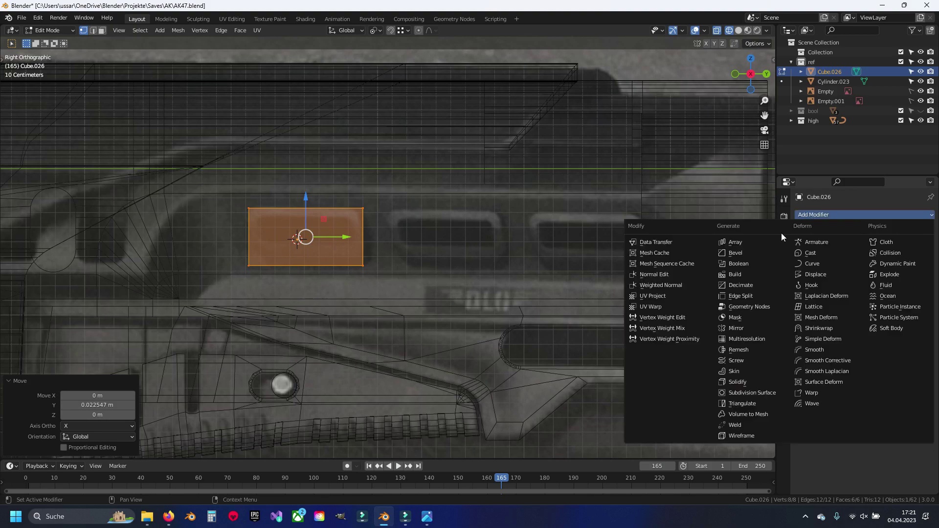
Step: Give the box an Array modifier (Count 3, relative offset Y 1.25), then select the stock piece
click(747, 242)
shift+middle_drag(765, 306, 731, 309)
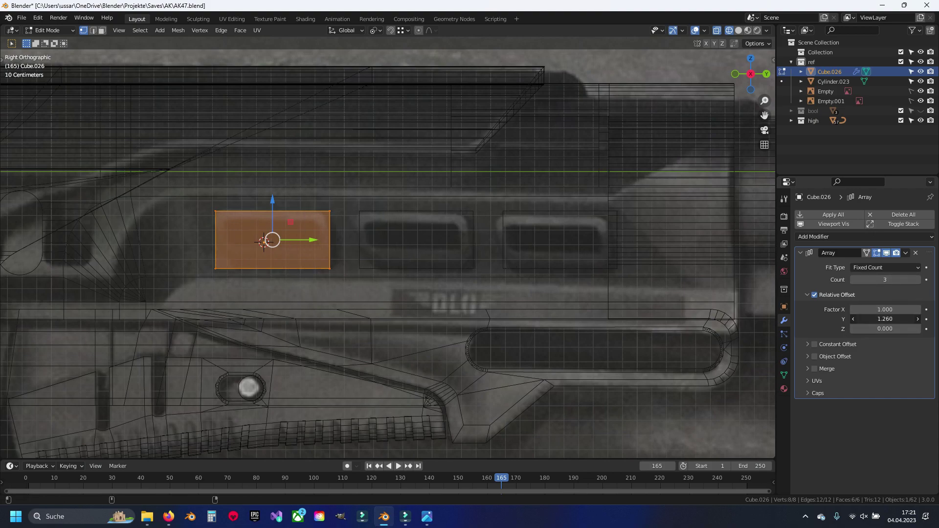
key(shift+z)
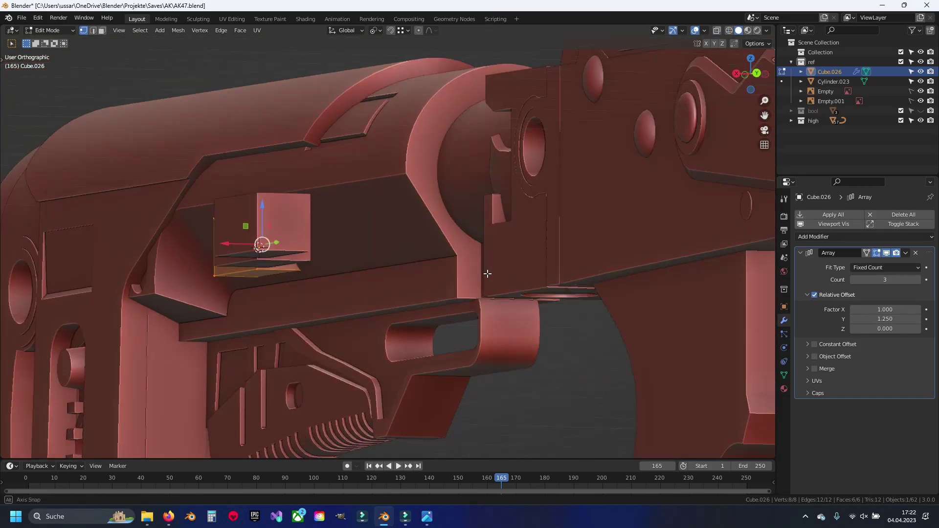
middle_drag(616, 277, 859, 279)
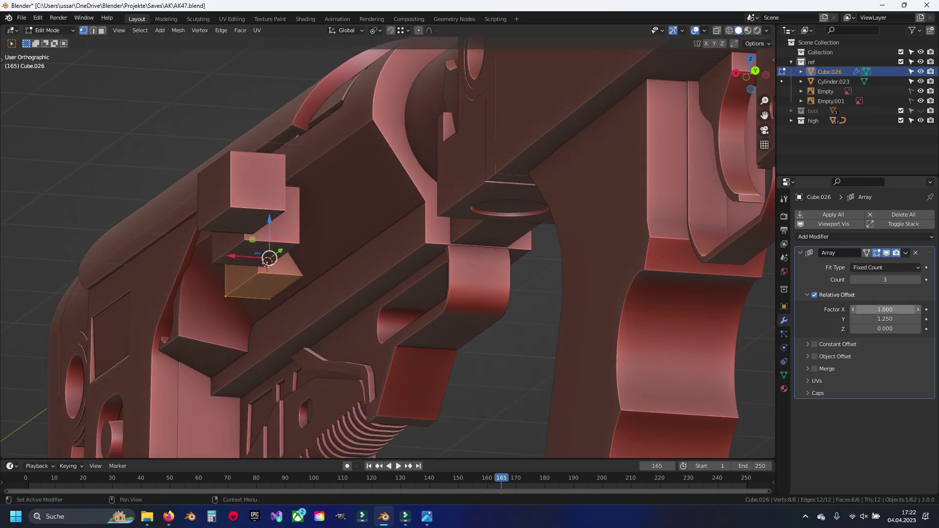
key(Return)
key(Tab)
click(446, 123)
Step: Isolate the stock piece in local view and enter Edit Mode from the back view
key(KP_Divide)
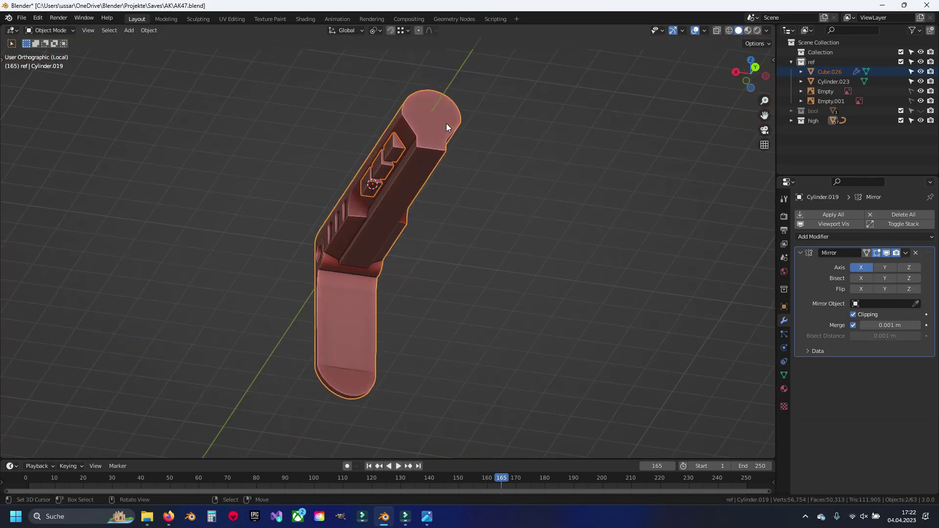
key(KP_1)
key(ctrl+KP_1)
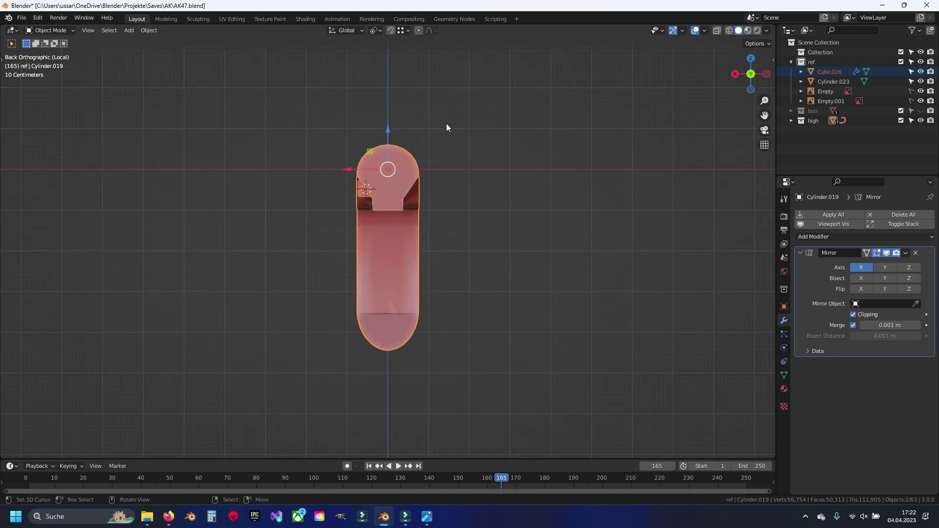
mouse_move(413, 267)
middle_down()
mouse_move(434, 286)
mouse_move(319, 298)
middle_up()
scroll(318, 299, up, 3)
key(Tab)
scroll(341, 291, up, 3)
scroll(372, 294, up, 3)
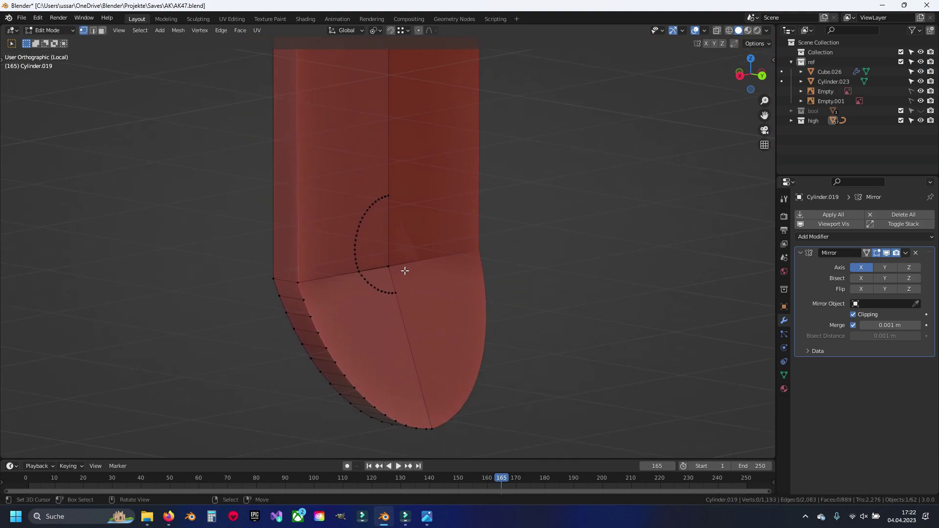
scroll(401, 300, up, 3)
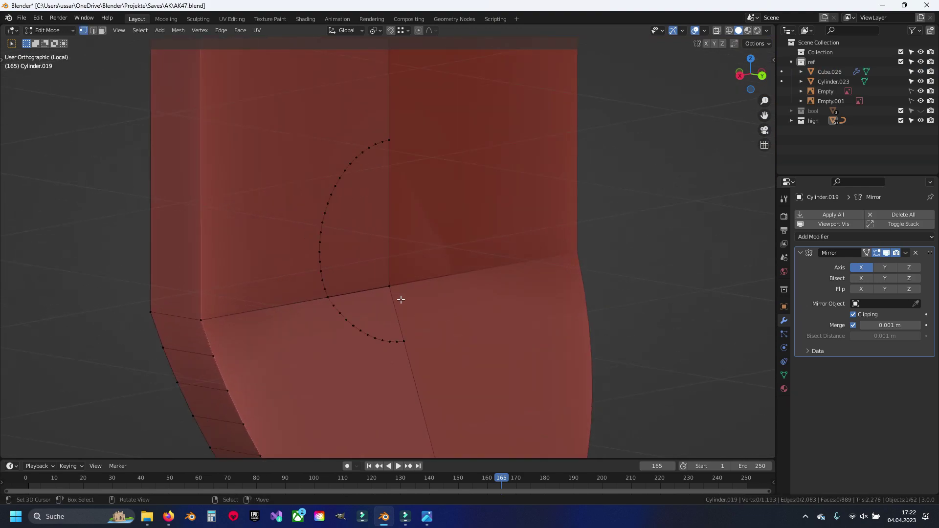
Step: Dissolve the curved edge loops on the stock's lower end
key(x)
click(336, 212)
scroll(336, 212, down, 2)
key(x)
click(335, 305)
scroll(423, 131, down, 2)
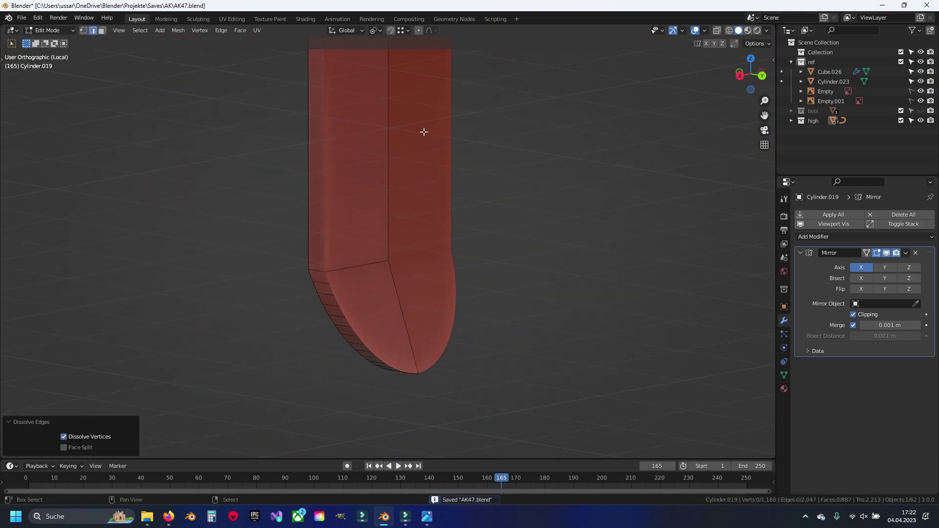
key(Tab)
scroll(447, 222, down, 3)
scroll(447, 222, down, 3)
Step: Select the arrayed box Cube.026 in Edit Mode and save the file
key(ctrl+KP_1)
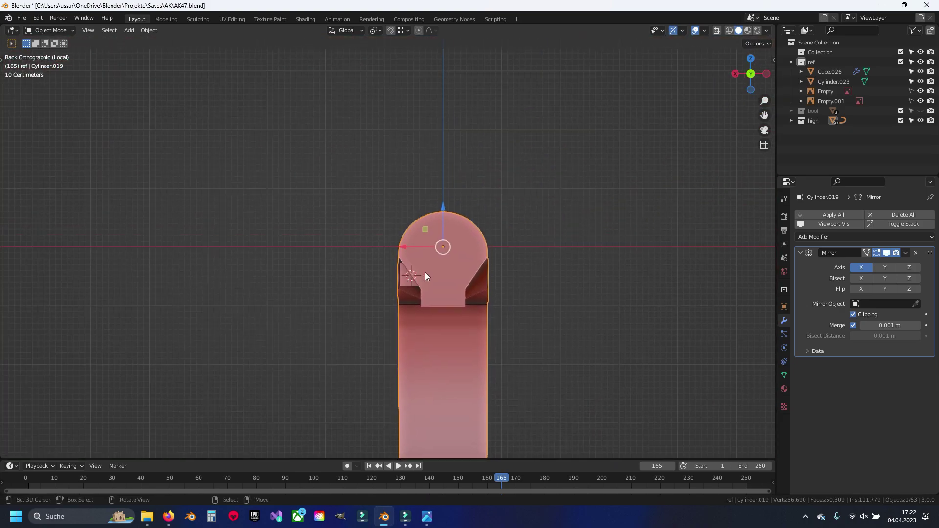
scroll(425, 276, up, 6)
scroll(402, 312, up, 2)
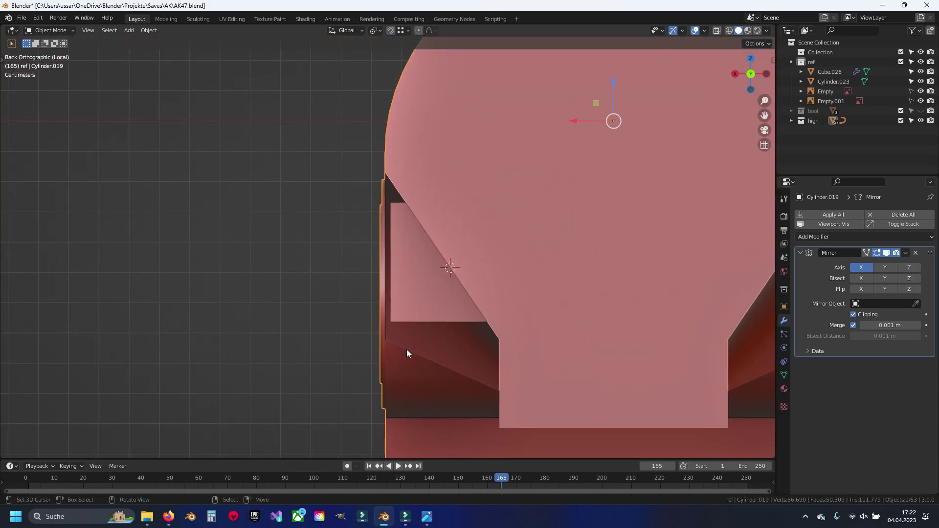
click(424, 293)
key(Tab)
mouse_move(424, 292)
shift+middle_down()
mouse_move(419, 260)
mouse_move(461, 260)
mouse_move(451, 244)
mouse_move(391, 287)
mouse_move(417, 266)
shift+middle_up()
key(t)
key(shift+z)
key(shift+z)
key(ctrl+s)
scroll(461, 260, down, 5)
scroll(451, 242, up, 1)
Step: Bevel both end edges of the box with 6 segments
scroll(417, 266, up, 3)
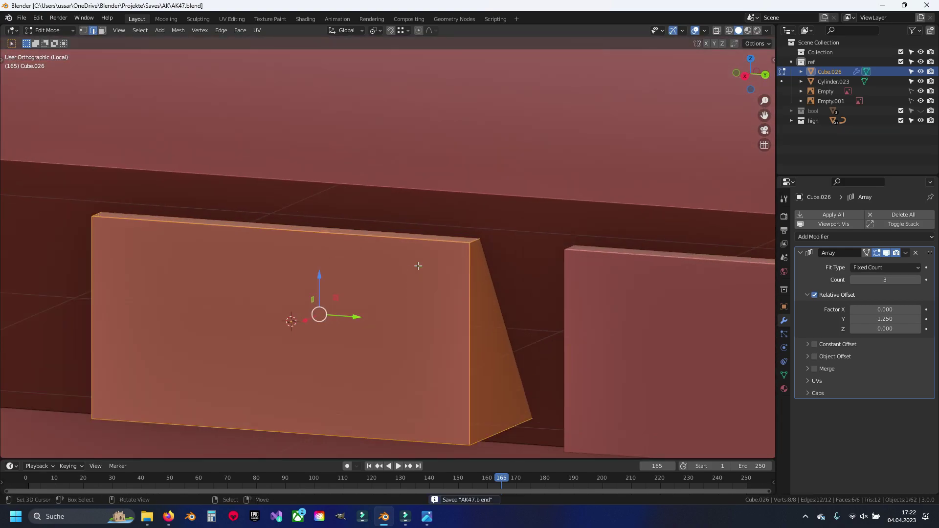
click(479, 238)
shift+click(499, 434)
scroll(499, 434, down, 3)
middle_drag(367, 380, 572, 228)
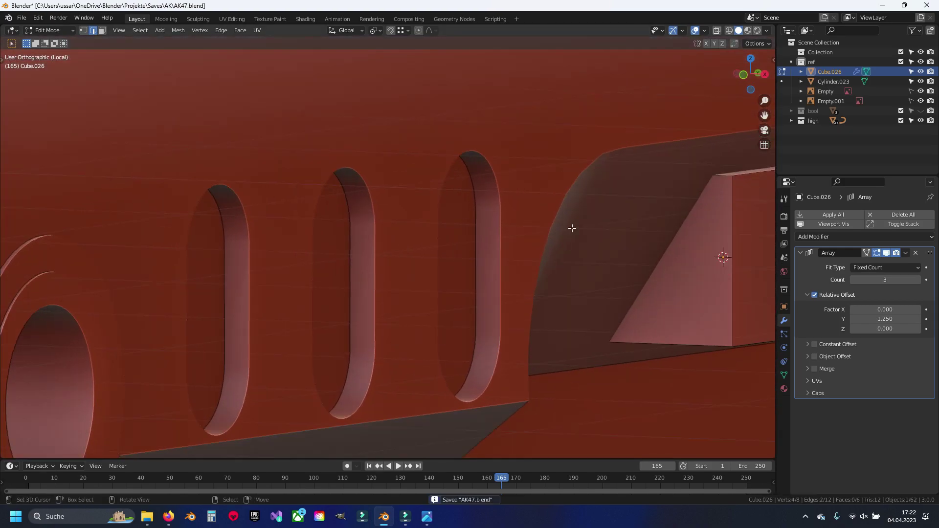
scroll(684, 341, down, 3)
key(KP_3)
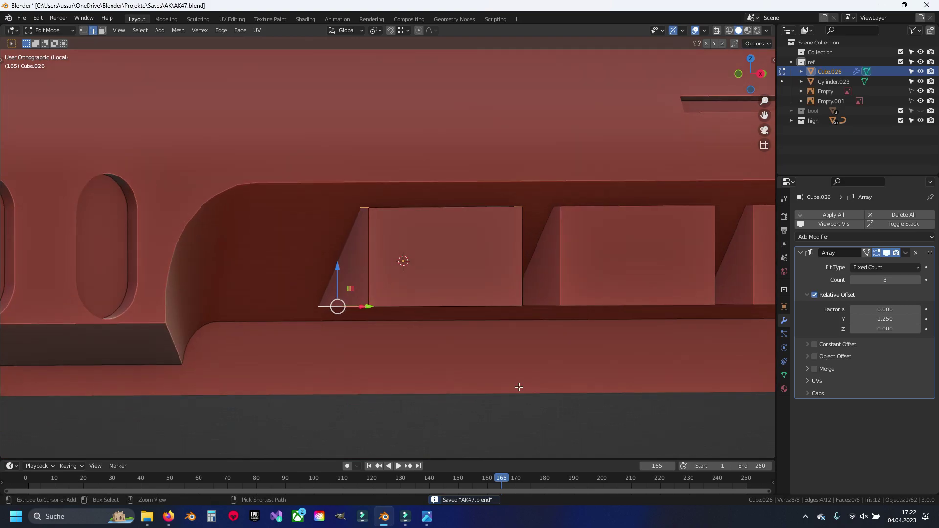
key(alt+z)
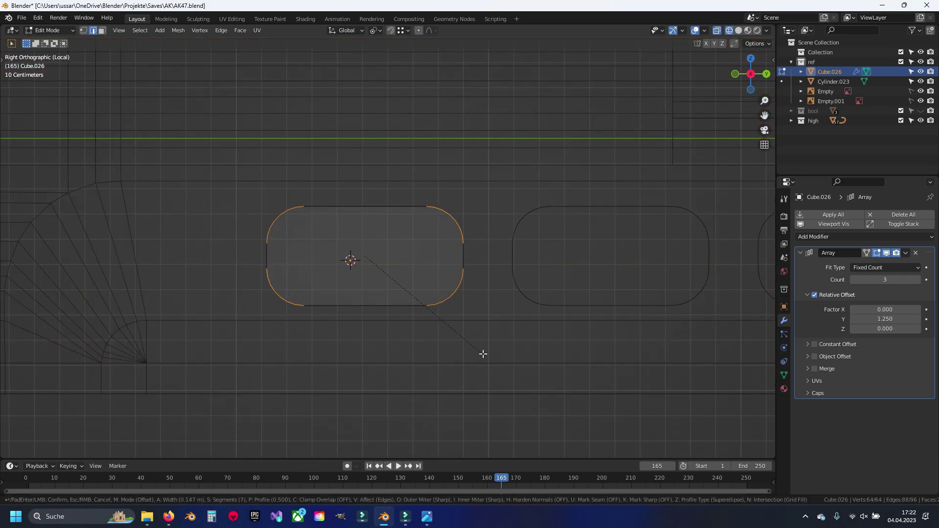
scroll(473, 347, down, 1)
click(475, 349)
Step: Shade the boxes smooth and enable Auto Smooth in Object Data properties
key(alt+z)
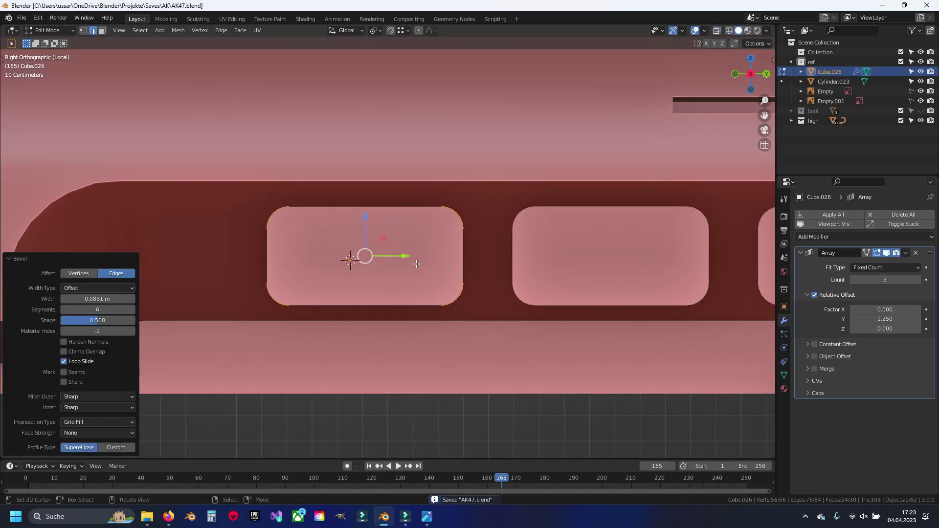
middle_drag(416, 264, 347, 284)
key(Tab)
right_click(346, 284)
click(338, 315)
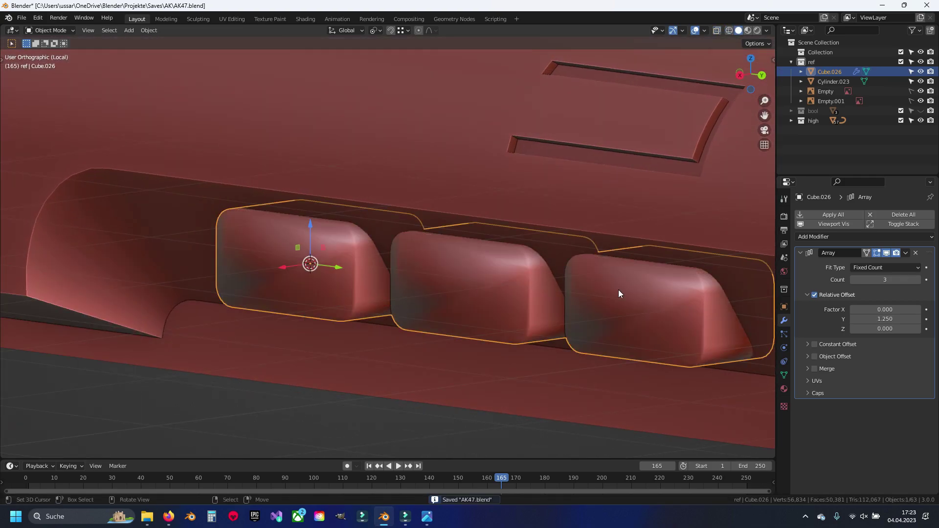
click(784, 375)
click(853, 419)
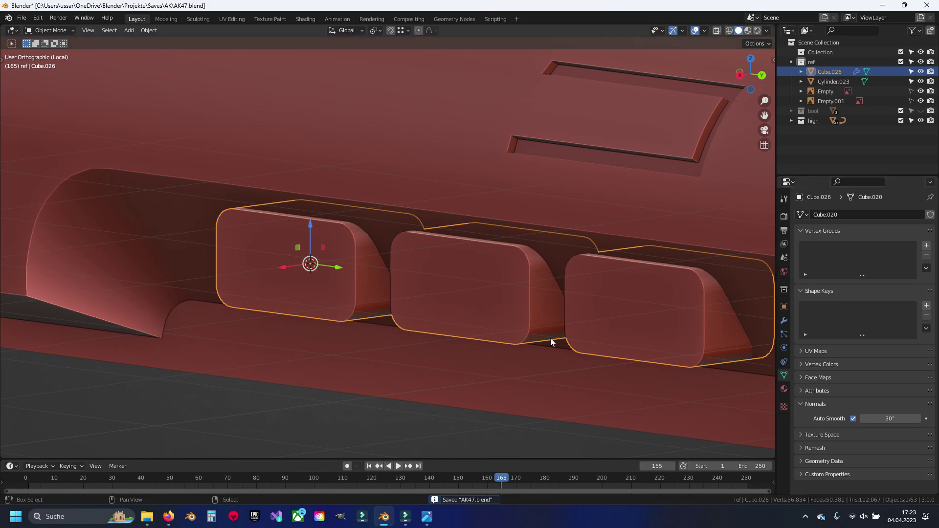
scroll(434, 282, up, 2)
Step: In a wireframe back view, select and rotate the whole box mesh
key(ctrl+KP_1)
key(shift+z)
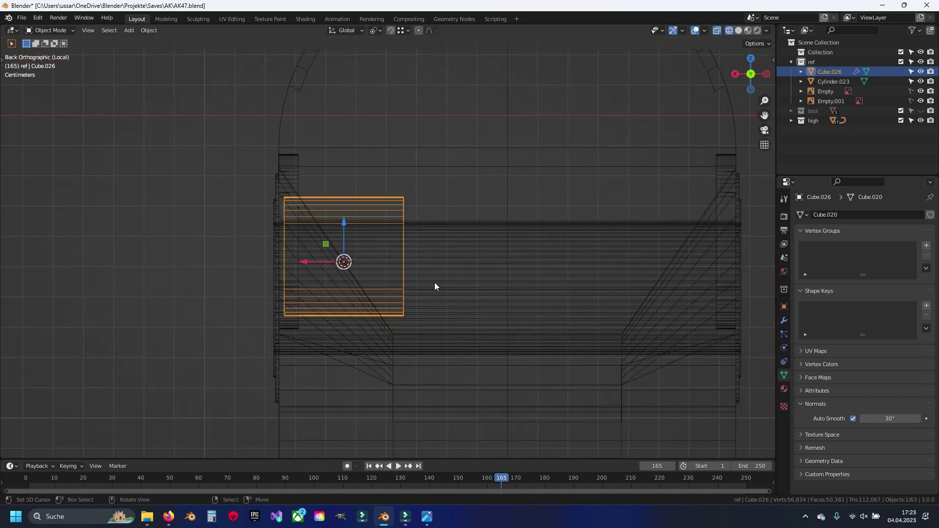
scroll(418, 277, up, 1)
scroll(394, 288, up, 1)
scroll(428, 274, up, 1)
key(Tab)
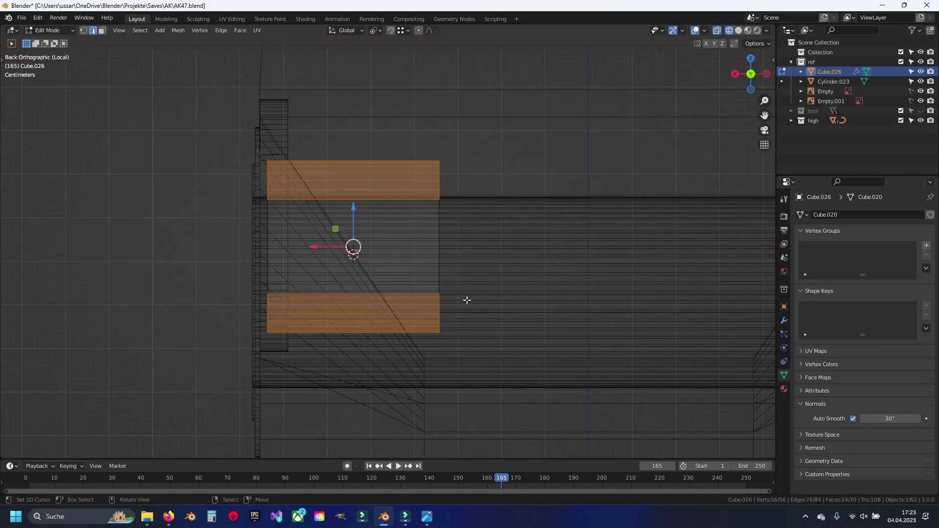
key(alt+a)
key(a)
key(r)
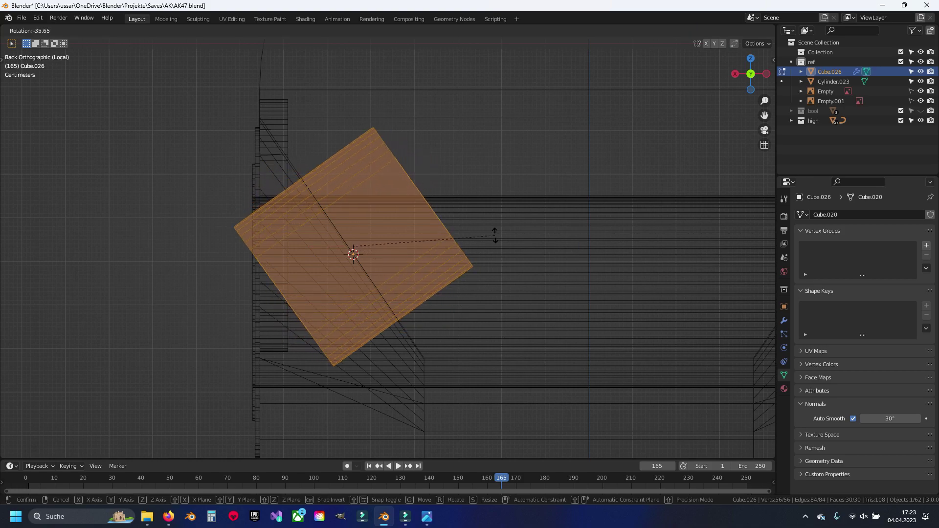
click(495, 235)
Step: Change the pivot point, then rotate and move the block into the stock's recess
shift+middle_drag(430, 287, 352, 256)
scroll(426, 359, up, 2)
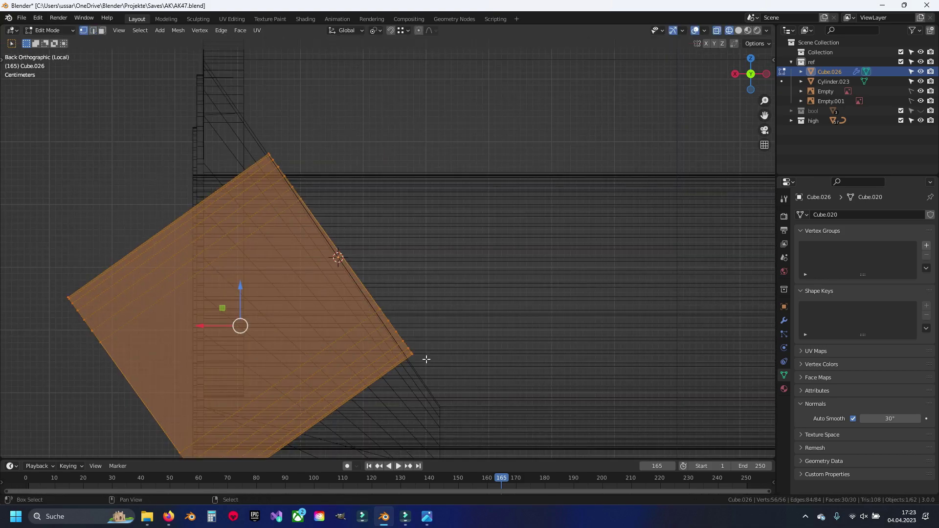
shift+middle_drag(426, 358, 439, 304)
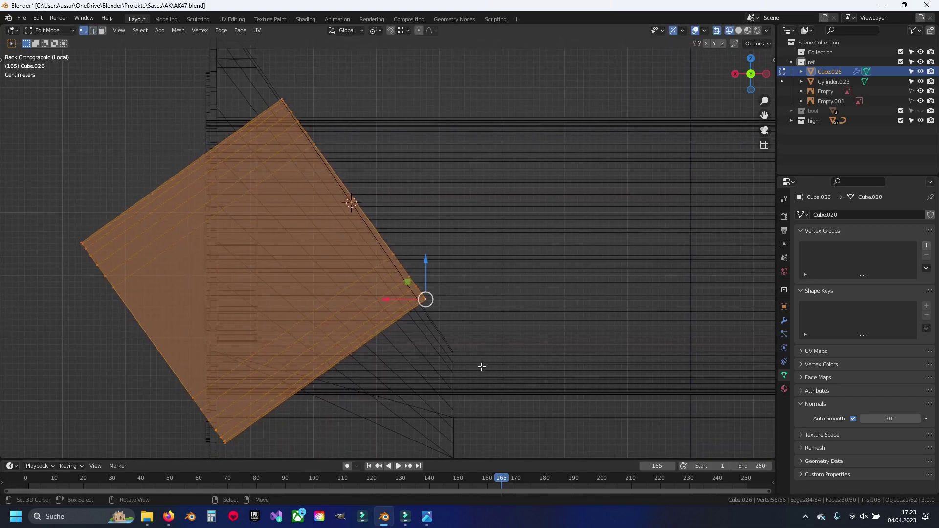
click(374, 32)
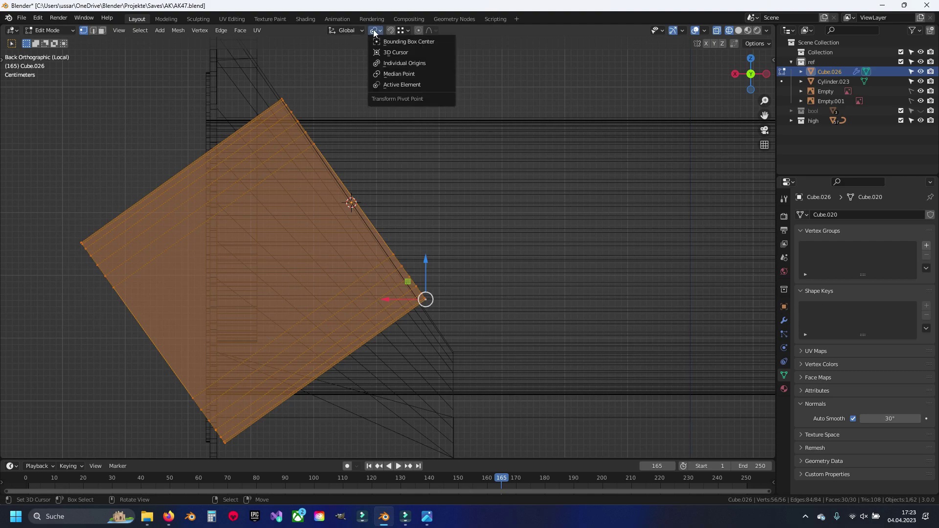
click(451, 287)
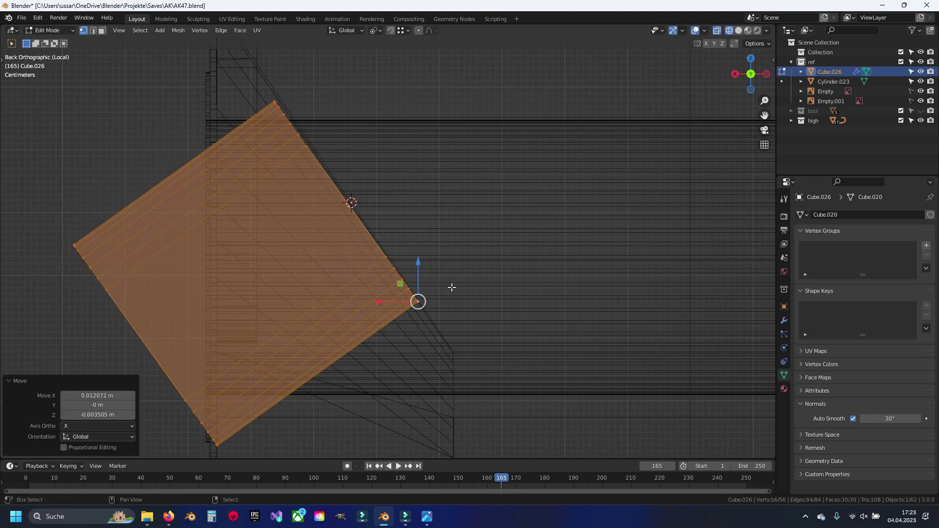
scroll(314, 92, up, 4)
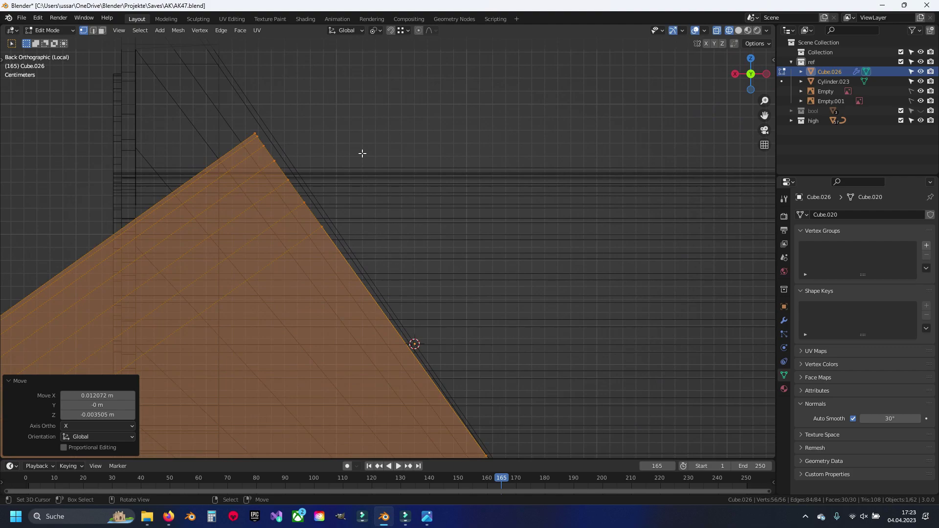
click(557, 117)
scroll(576, 120, down, 5)
key(g)
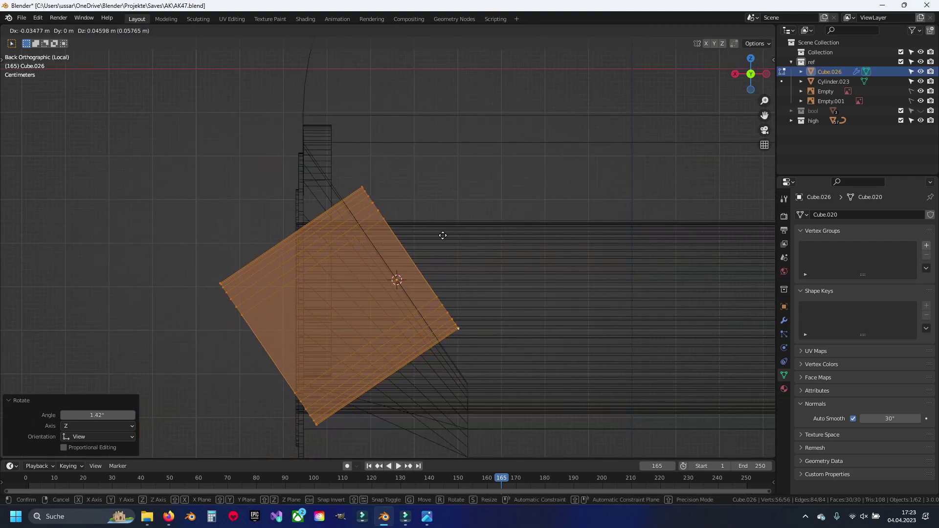
click(468, 219)
mouse_move(440, 224)
middle_down()
mouse_move(398, 277)
mouse_move(390, 260)
middle_up()
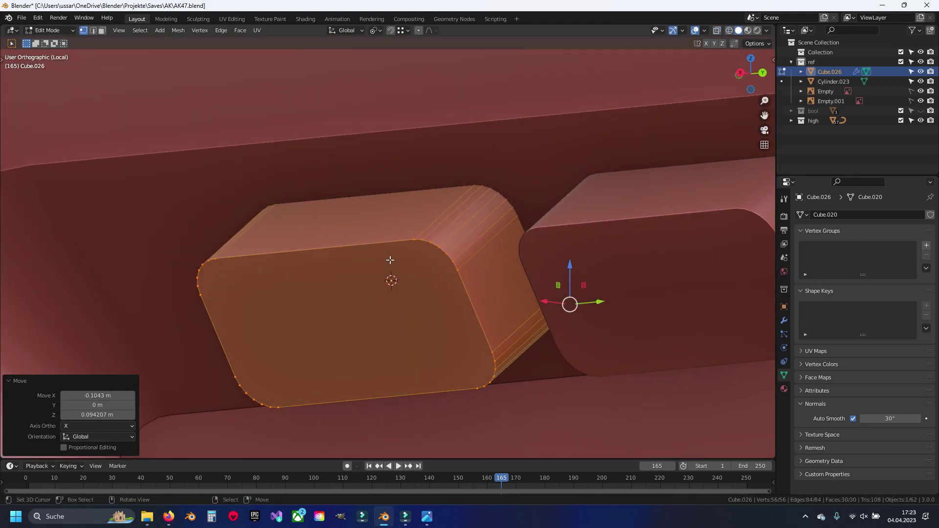
scroll(390, 259, down, 5)
Step: Keep a hidden in-place duplicate of the cutter and save the file
key(Tab)
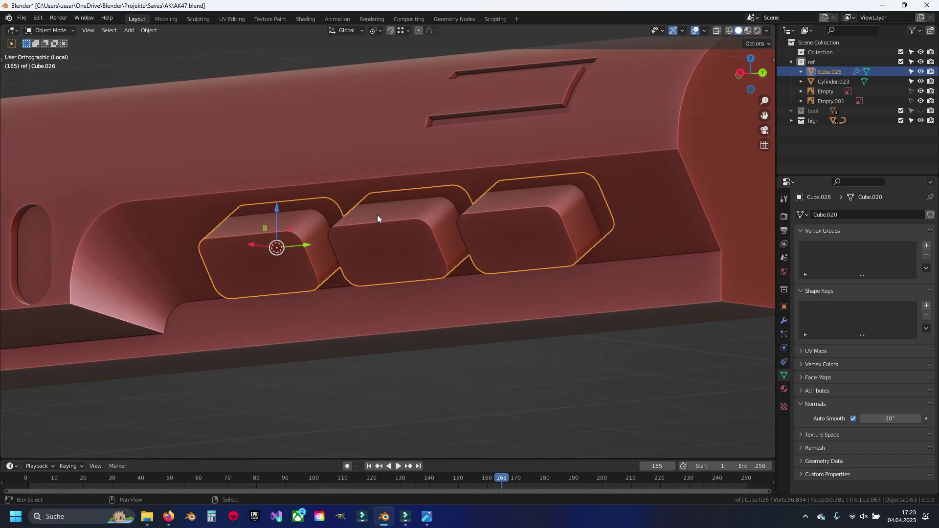
key(shift+d)
key(Escape)
key(h)
key(ctrl+s)
click(275, 247)
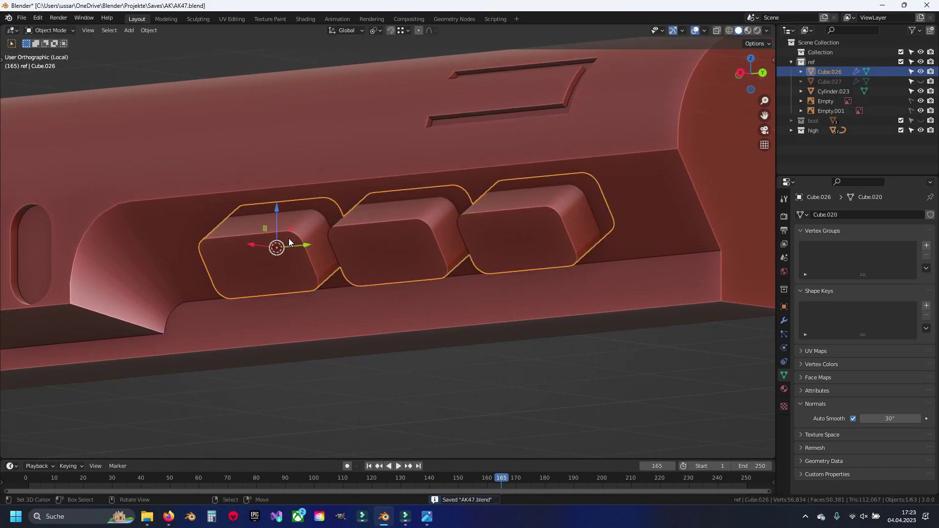
mouse_move(275, 247)
middle_down()
mouse_move(335, 246)
mouse_move(428, 193)
middle_up()
click(428, 194)
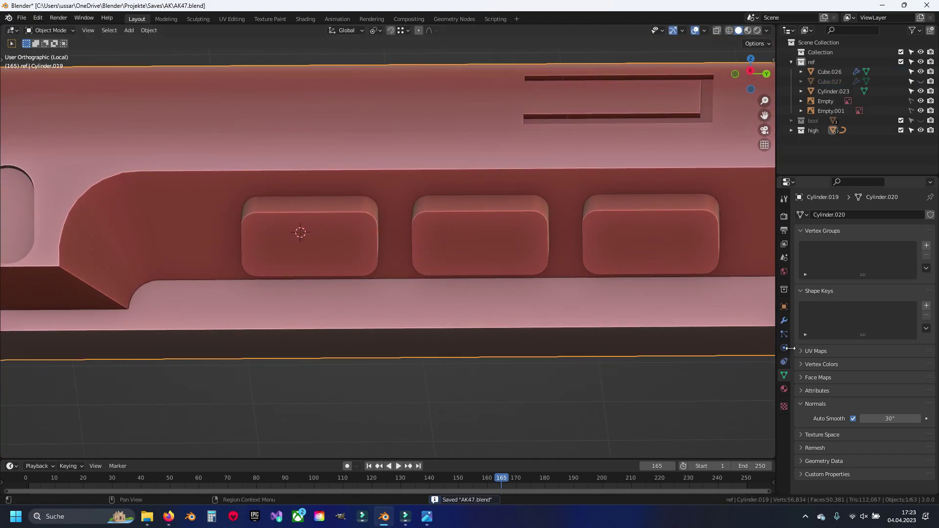
Step: Add a Boolean Difference with Cube.026 to the stock body, move it first and apply it
click(783, 320)
click(812, 237)
click(741, 266)
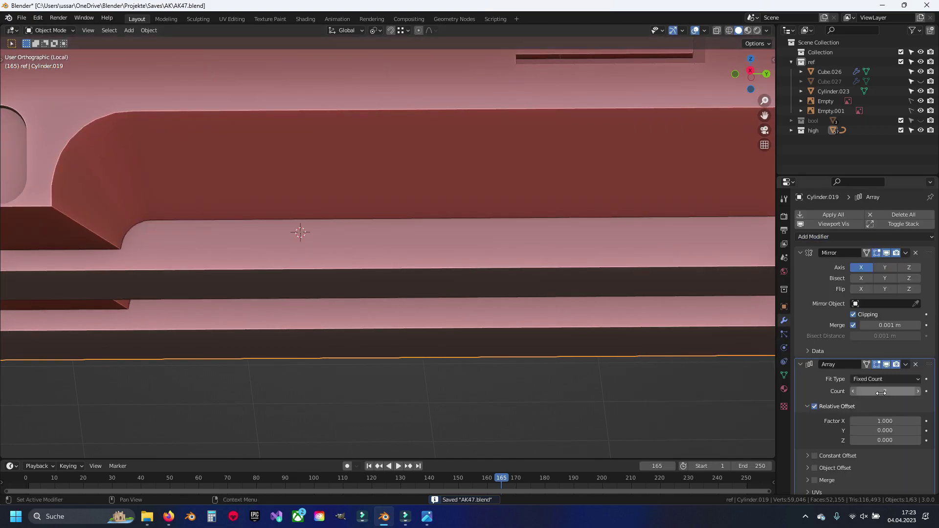
click(915, 365)
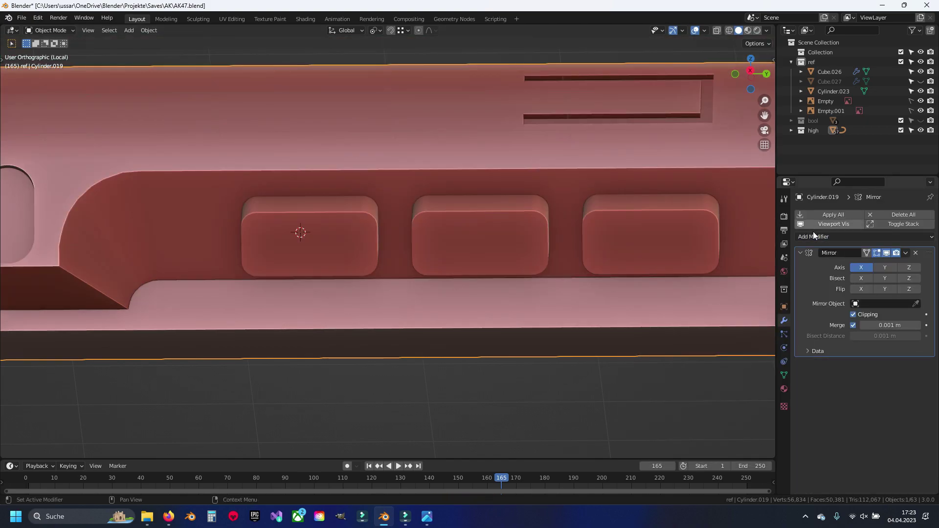
click(815, 242)
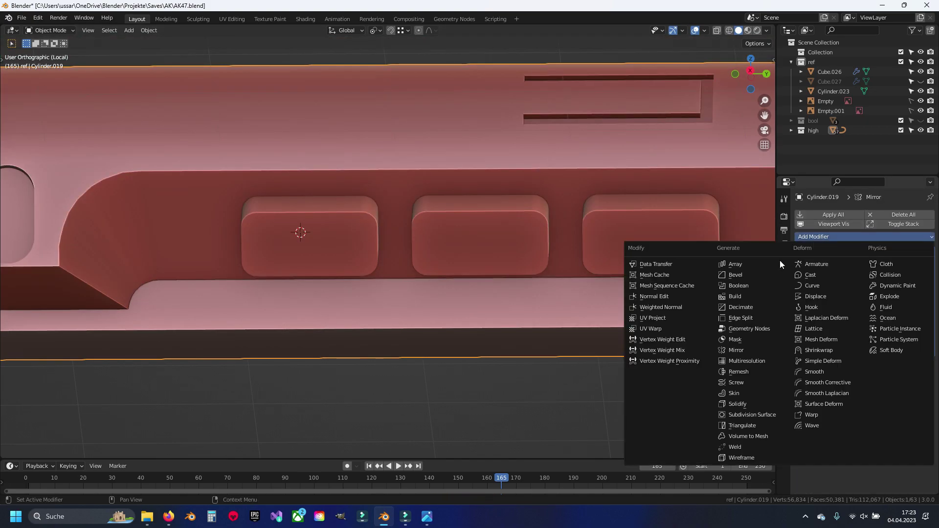
click(743, 286)
drag(926, 366, 881, 269)
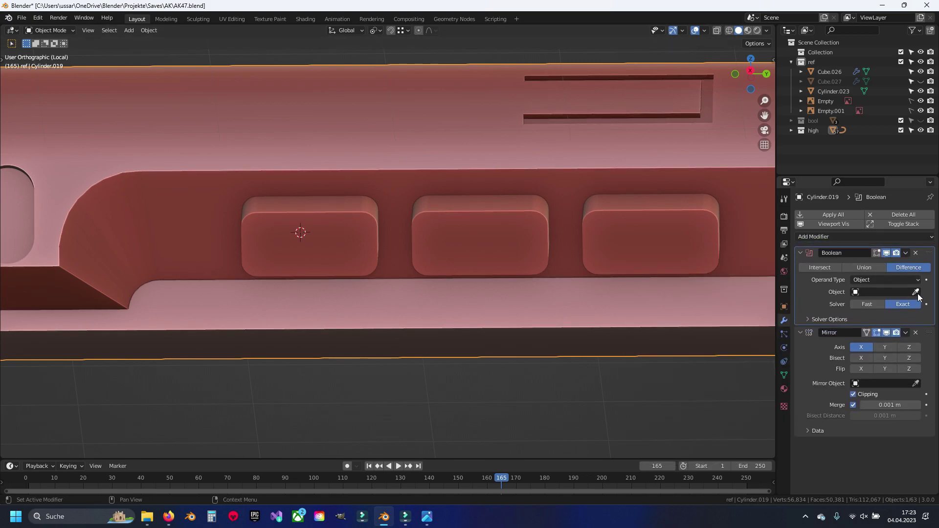
shift+middle_drag(654, 247, 623, 261)
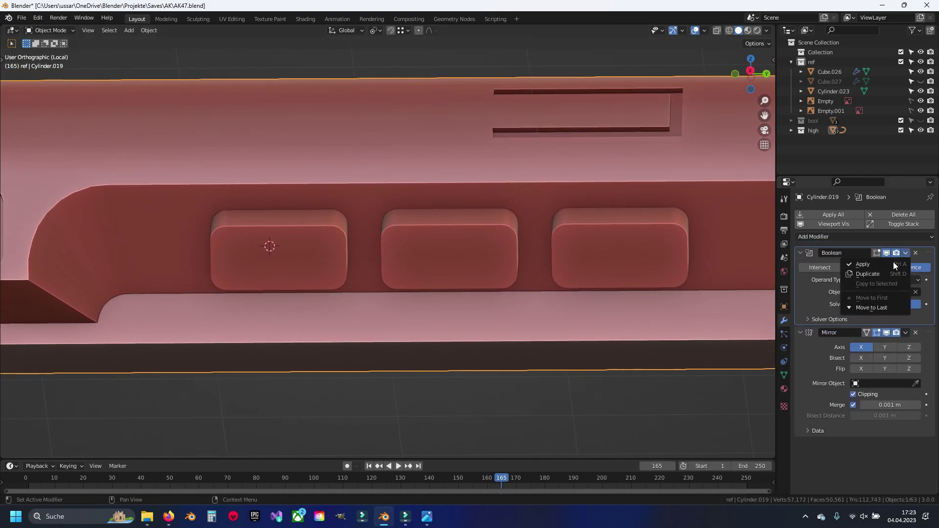
click(893, 264)
Step: Delete the used cutter, unhide and select its saved copy, and save
key(Delete)
key(alt+h)
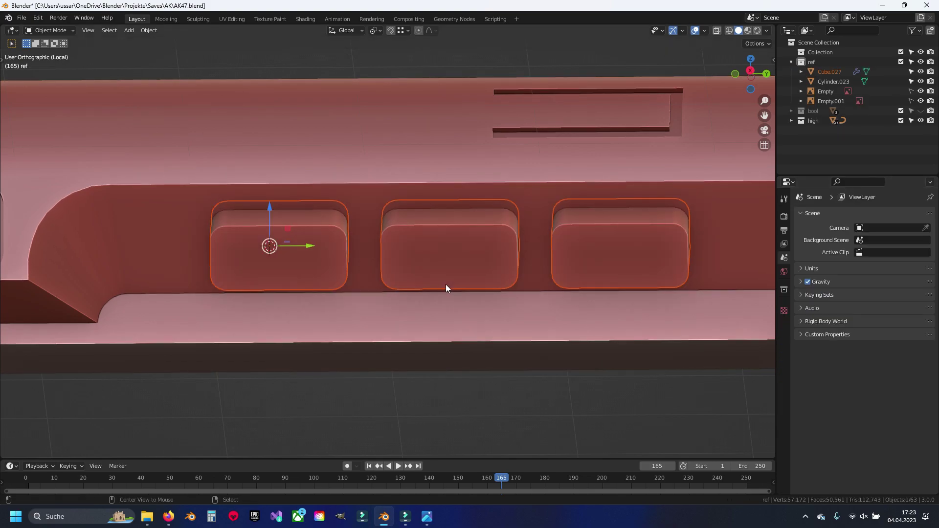
click(445, 288)
key(ctrl+s)
Step: Select the front face of a block on Cube.027 and set transform orientation to Normal
scroll(371, 291, up, 2)
click(352, 277)
key(Tab)
middle_drag(352, 277, 306, 302)
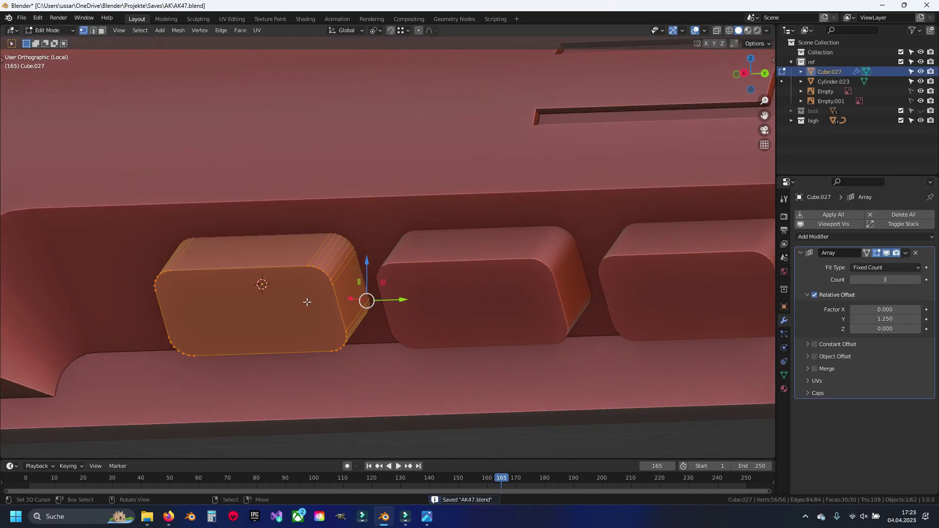
key(3)
click(279, 319)
click(351, 29)
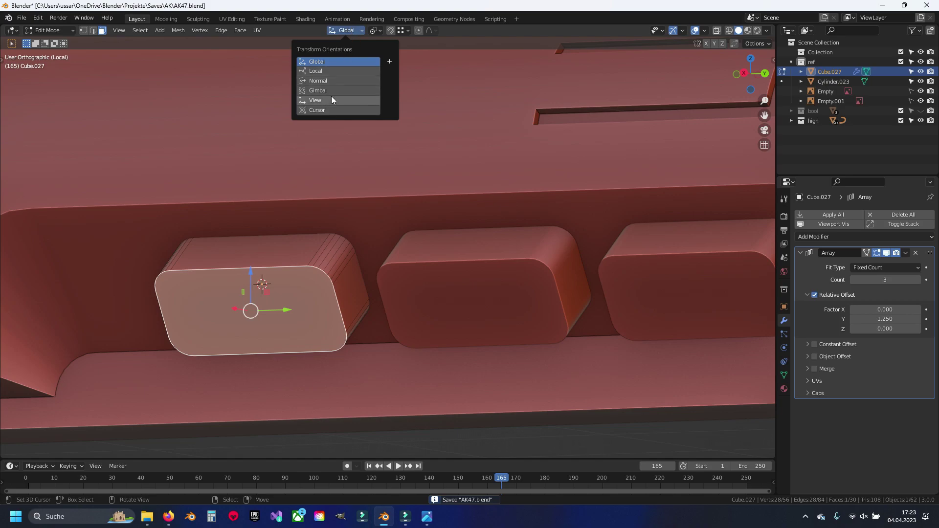
click(347, 30)
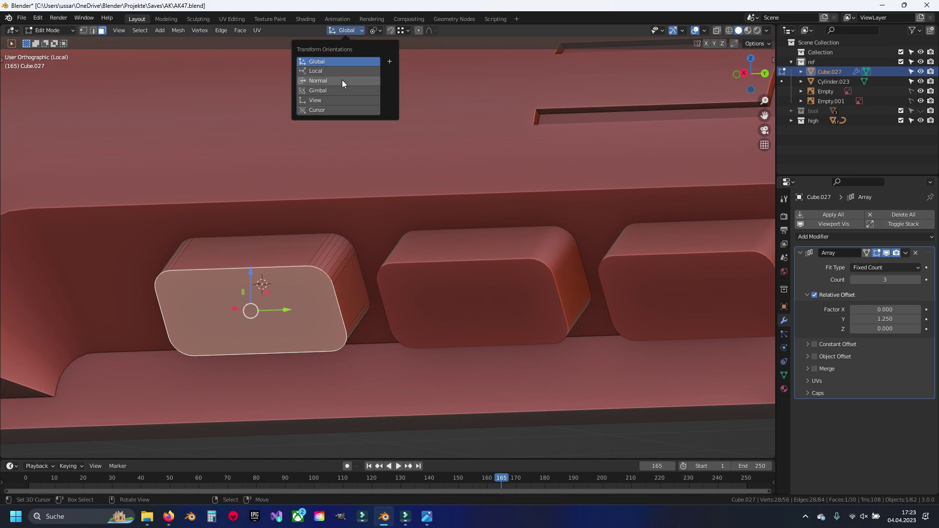
click(319, 80)
Step: Sink the face, inset it, extrude inward to cut the openings, and save the file
drag(235, 331, 252, 312)
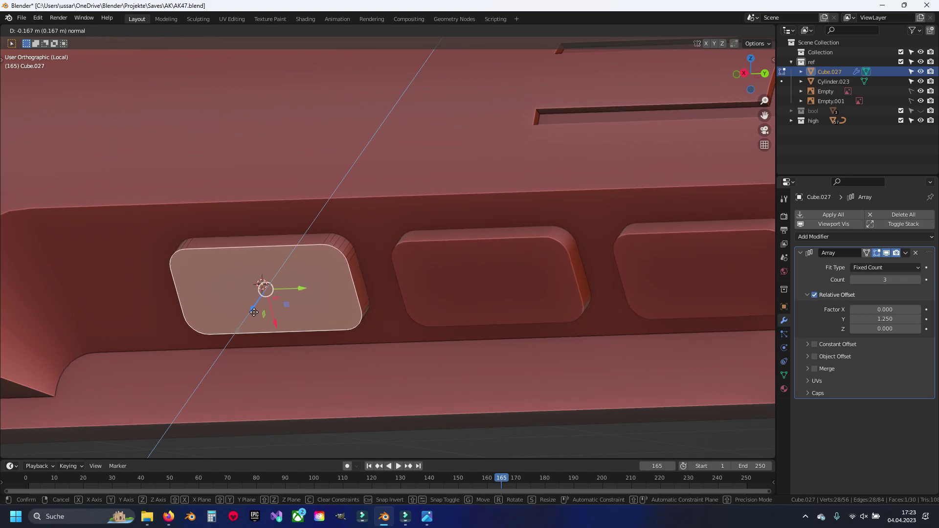
drag(253, 312, 254, 312)
scroll(264, 318, up, 2)
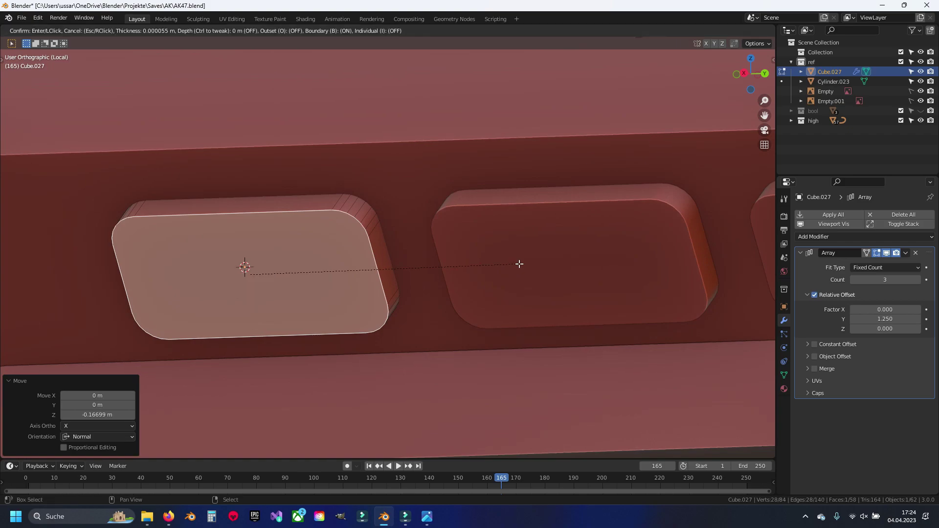
click(308, 348)
key(e)
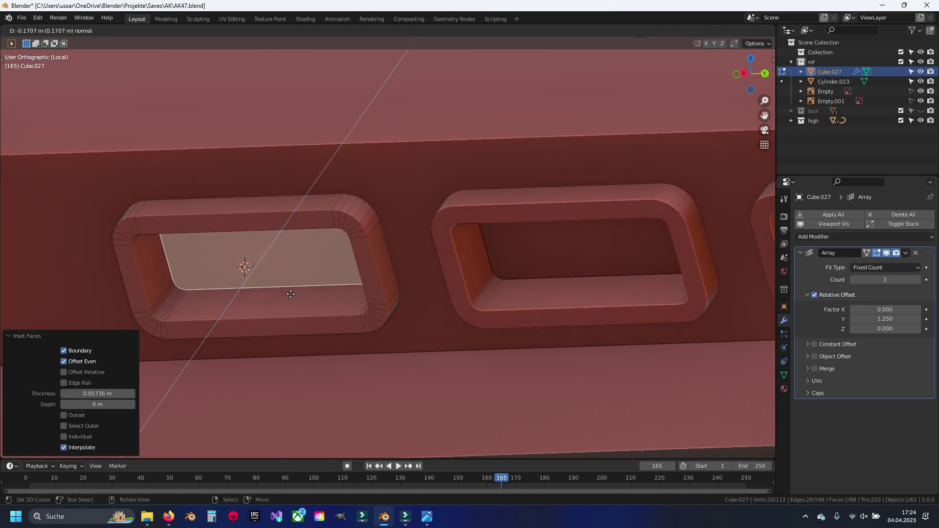
click(290, 284)
key(alt+a)
key(ctrl+s)
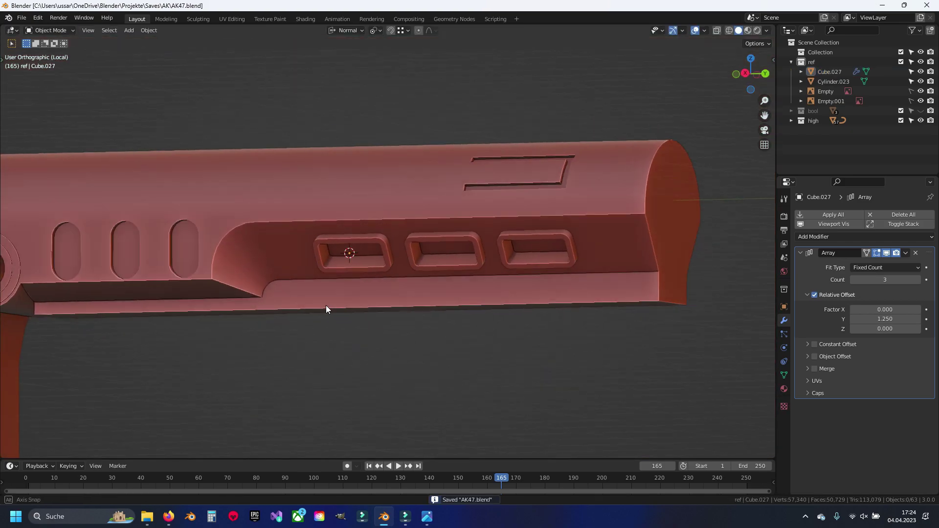
mouse_move(325, 306)
middle_down()
mouse_move(277, 302)
mouse_move(265, 321)
mouse_move(384, 309)
mouse_move(527, 319)
mouse_move(523, 284)
mouse_move(386, 320)
middle_up()
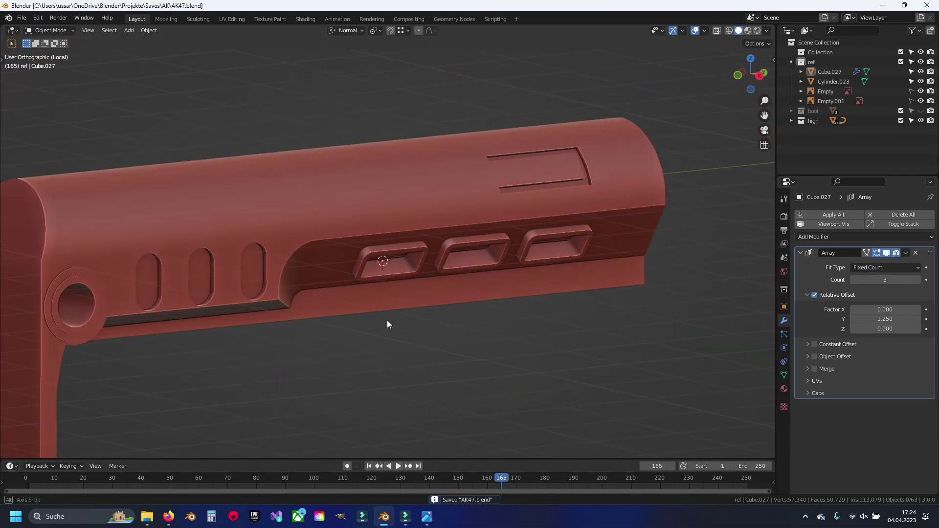
Step: Add a Mirror modifier to the hollow cutout blocks
click(392, 237)
click(813, 238)
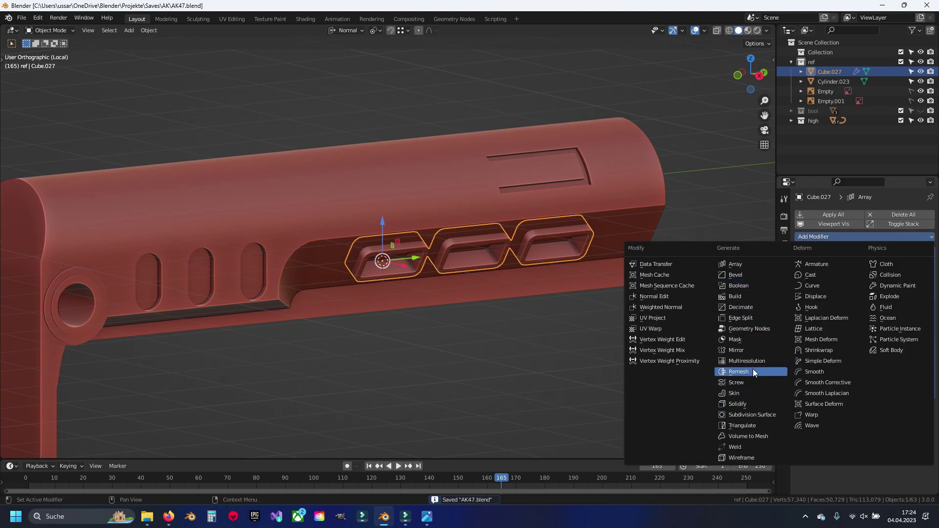
click(751, 350)
middle_drag(385, 301, 391, 293)
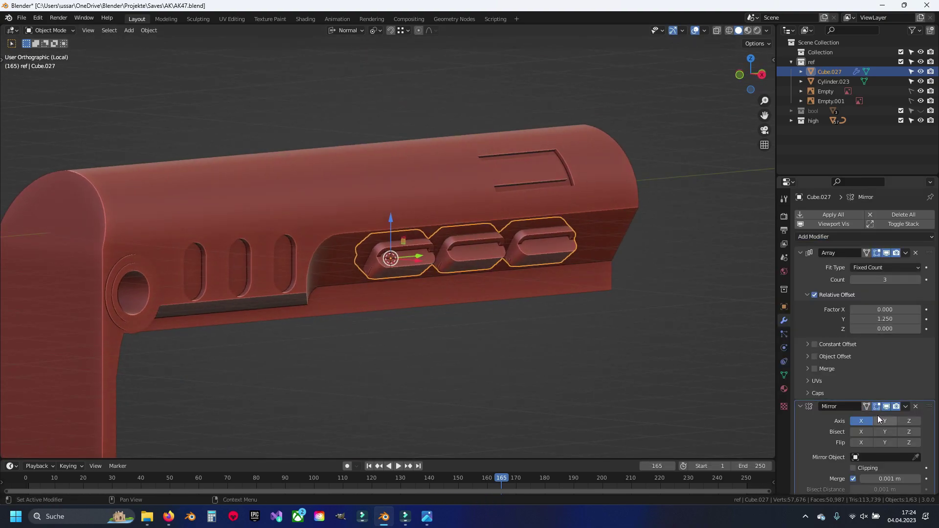
click(800, 253)
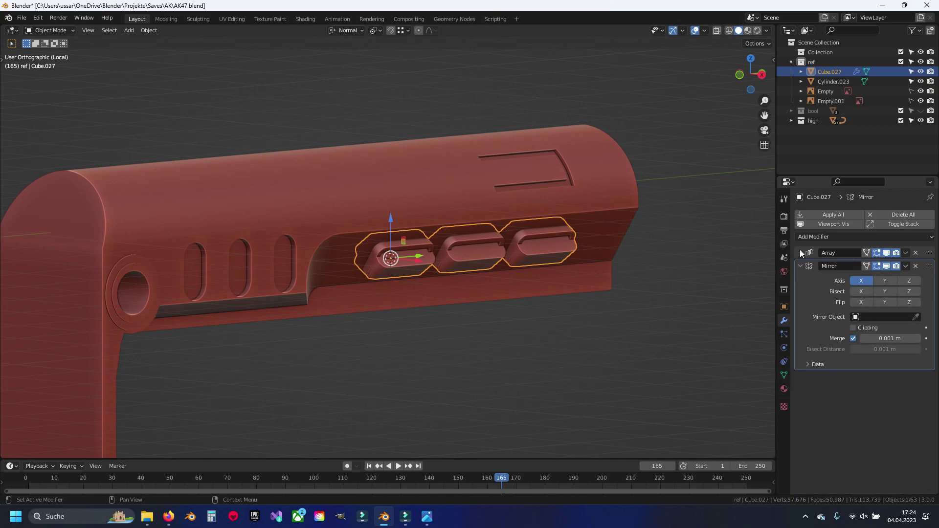
Step: Apply the cutout blocks' transforms, deselect everything, and save
mouse_move(546, 288)
middle_down()
mouse_move(412, 286)
mouse_move(829, 296)
mouse_move(902, 270)
middle_up()
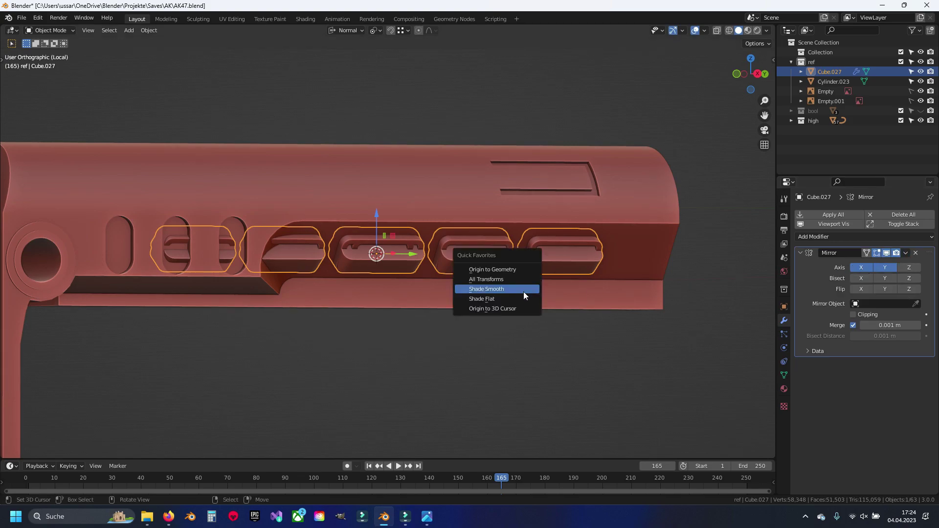
click(514, 277)
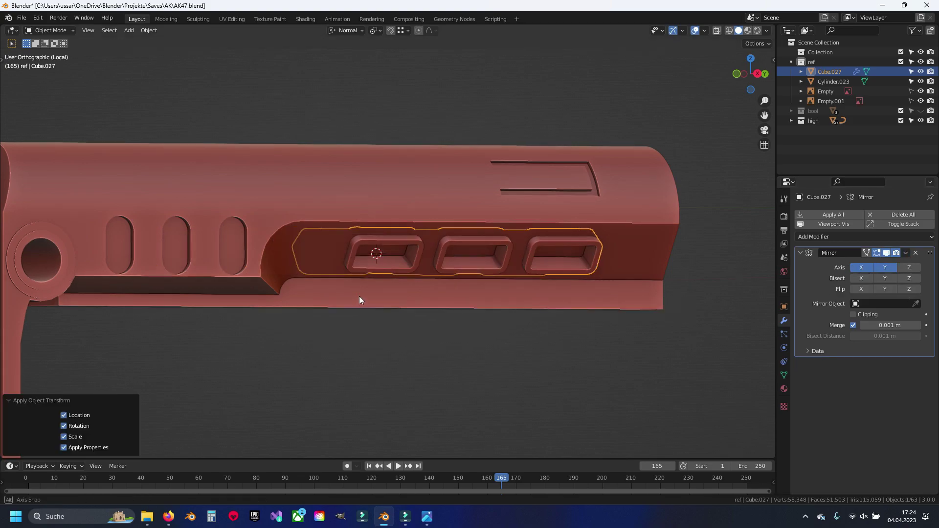
mouse_move(359, 295)
middle_down()
mouse_move(484, 300)
mouse_move(378, 300)
middle_up()
click(484, 300)
key(ctrl+s)
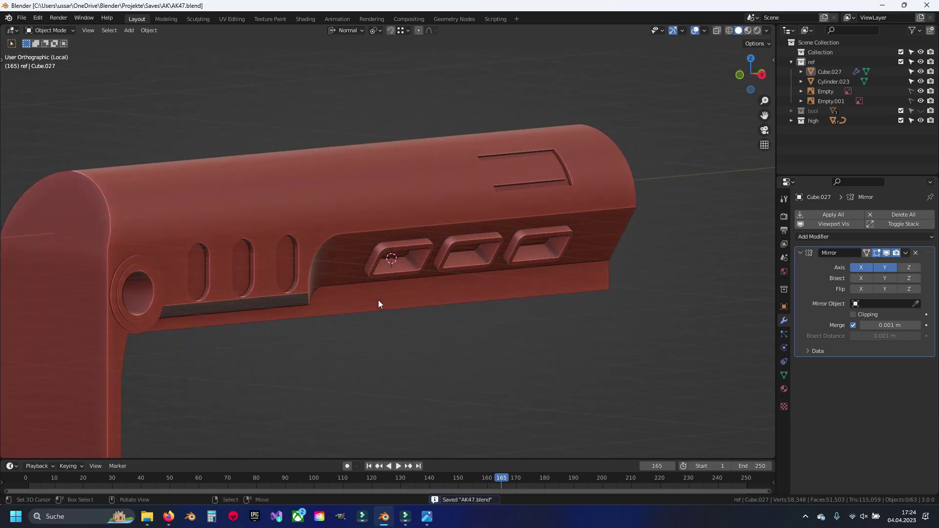
Step: Exit local view, snap to a side orthographic view, and save again
key(KP_Divide)
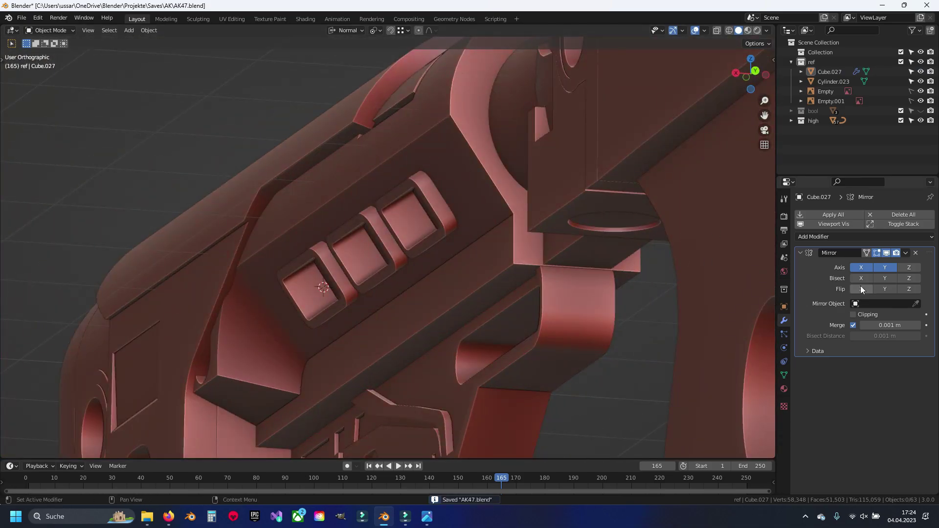
scroll(626, 277, down, 3)
middle_drag(626, 277, 633, 288)
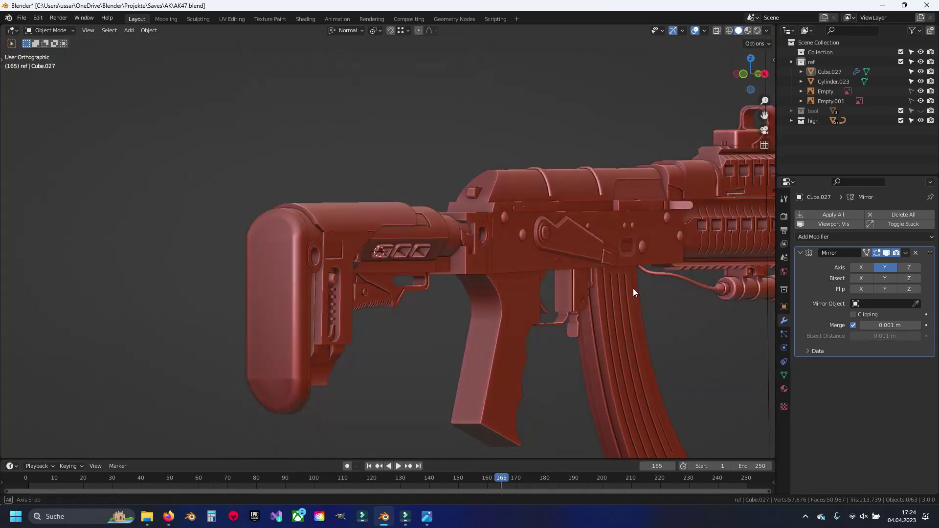
key(grave)
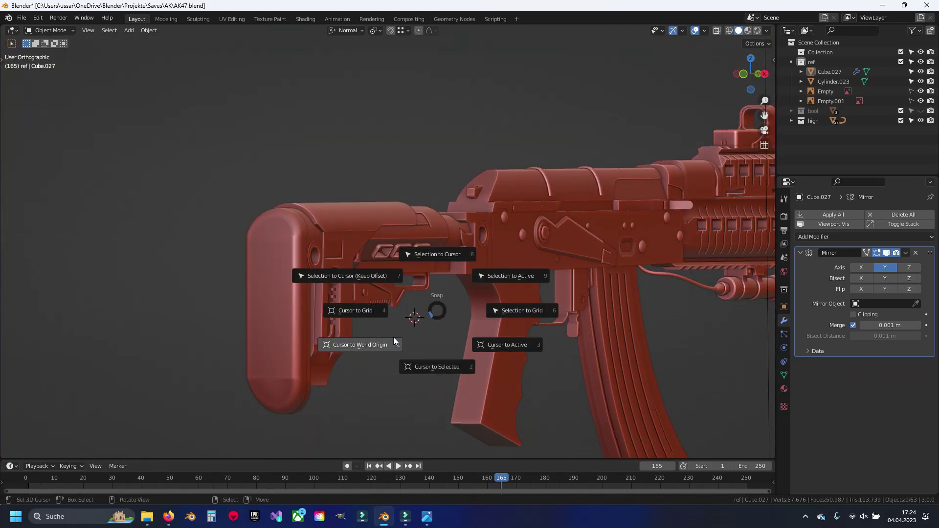
click(535, 280)
key(ctrl+s)
Step: Orbit and zoom in close on the rifle's stock
scroll(451, 269, down, 3)
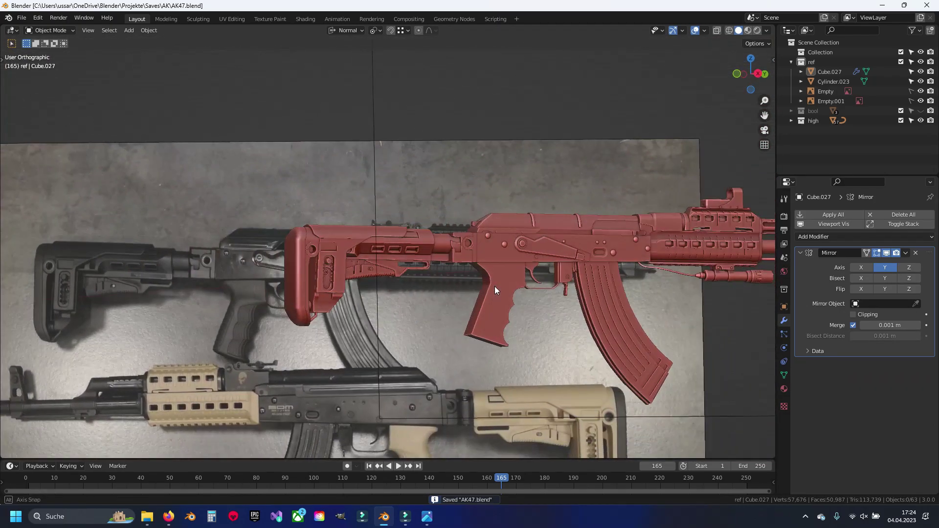
scroll(494, 286, up, 3)
middle_drag(494, 286, 381, 426)
mouse_move(373, 269)
middle_down()
mouse_move(392, 292)
mouse_move(404, 266)
middle_up()
scroll(406, 290, up, 2)
scroll(374, 265, up, 2)
scroll(374, 265, up, 1)
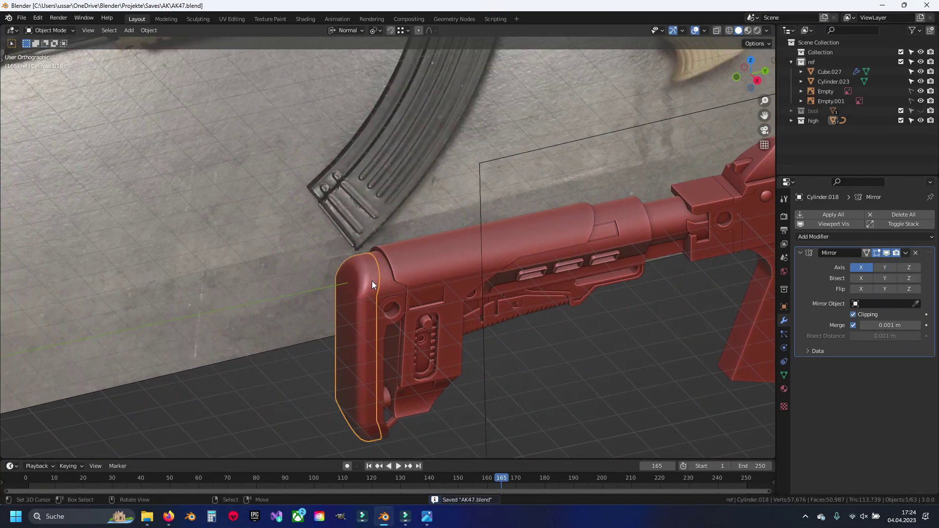
Step: Edit Cylinder.019 in vertex mode from top view with Global transform orientation
click(403, 275)
key(Tab)
scroll(389, 287, up, 5)
key(1)
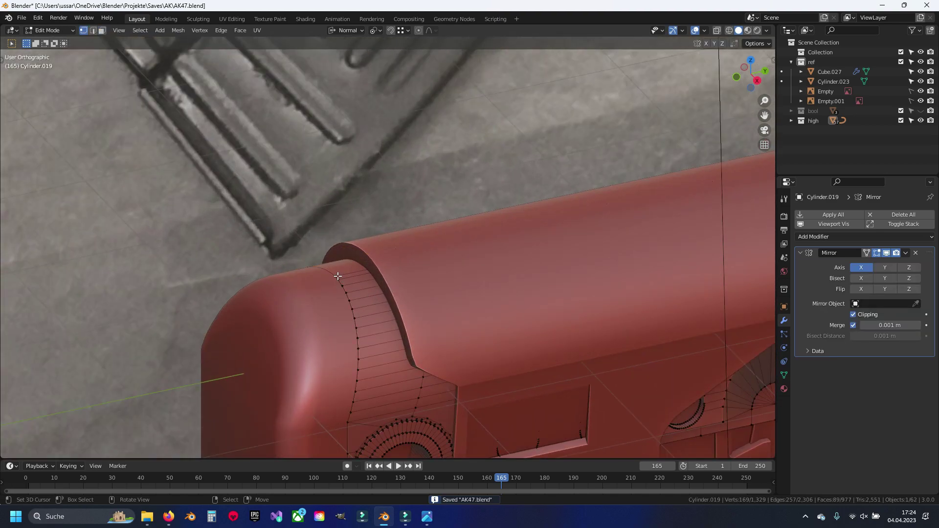
key(KP_7)
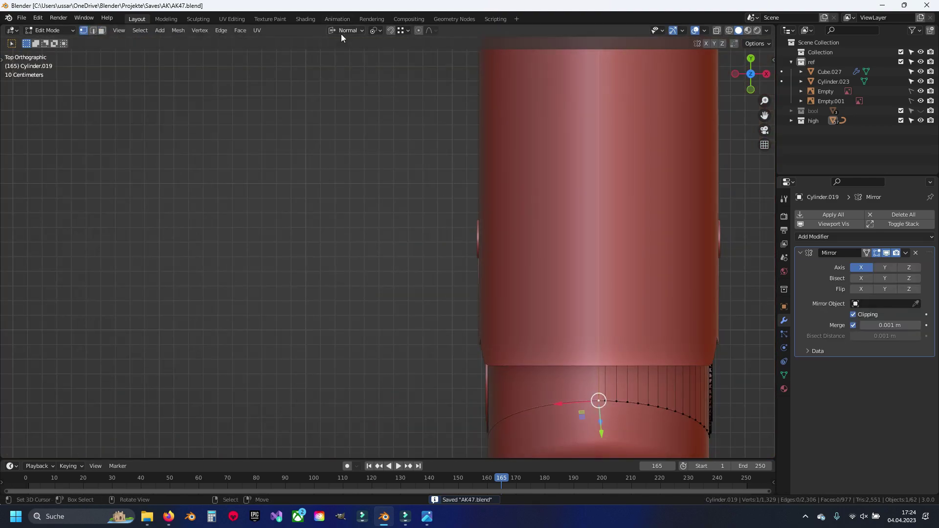
click(342, 30)
click(328, 62)
key(KP_Decimal)
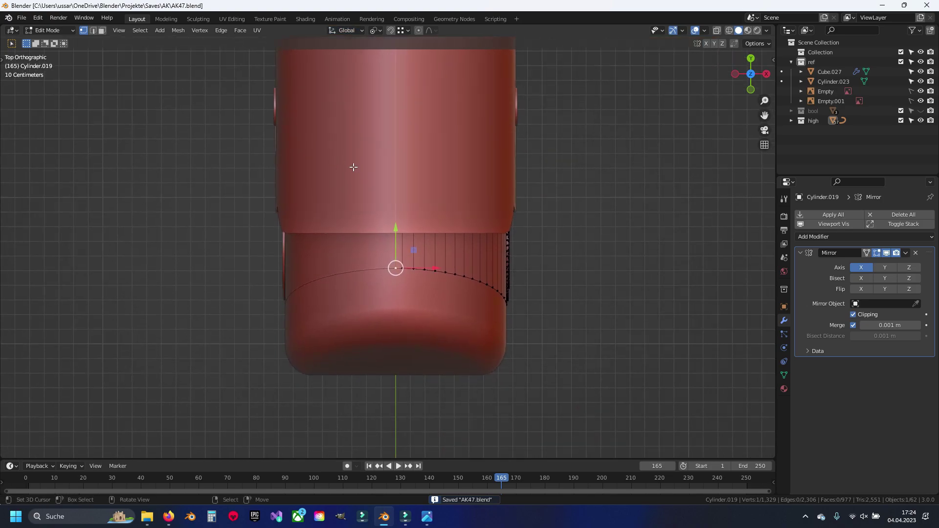
mouse_move(353, 167)
middle_down()
mouse_move(405, 209)
mouse_move(390, 251)
mouse_move(412, 245)
mouse_move(398, 207)
mouse_move(634, 87)
middle_up()
Step: Select all of the tube's geometry and nudge it slightly into place
key(a)
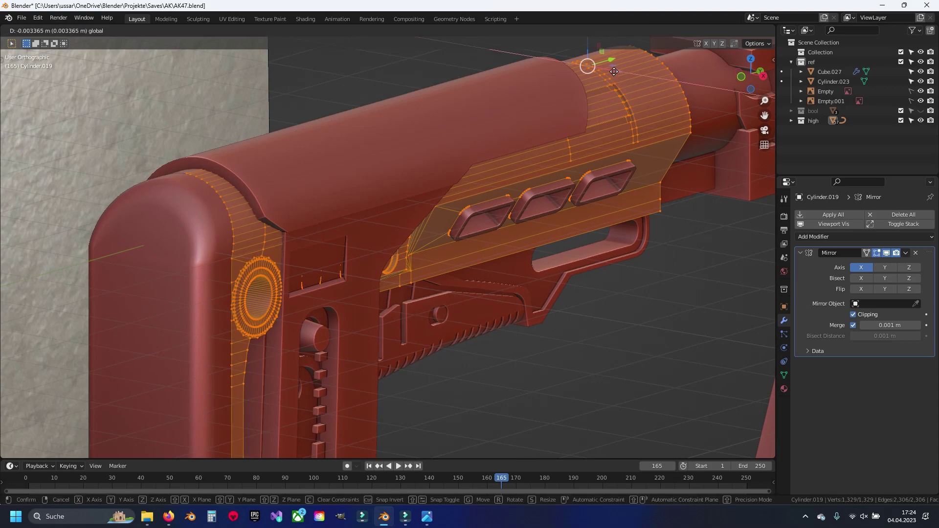
click(605, 67)
mouse_move(605, 67)
middle_down()
mouse_move(519, 352)
mouse_move(430, 185)
mouse_move(515, 273)
middle_up()
scroll(519, 352, up, 3)
key(alt+a)
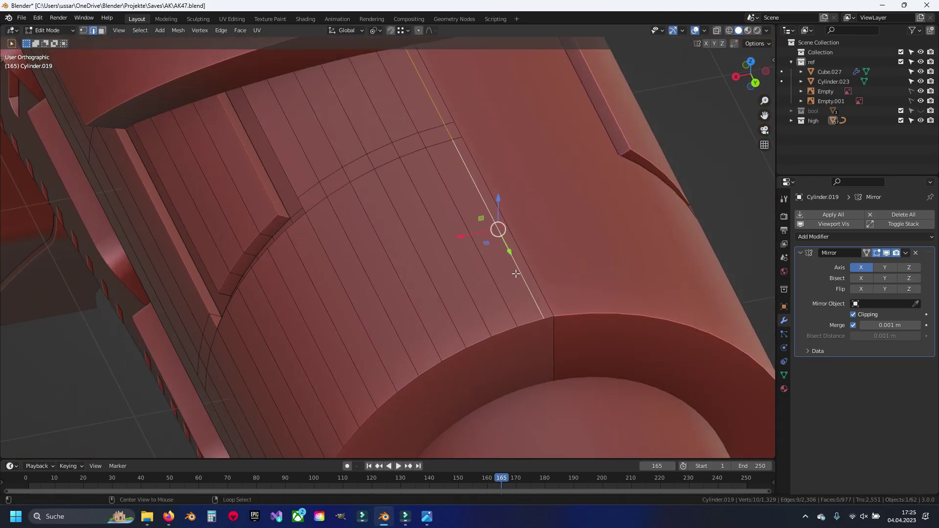
Step: Select a run of rear rim edges on the tube and lower them about 5 mm along Z
click(498, 201)
alt+click(527, 239)
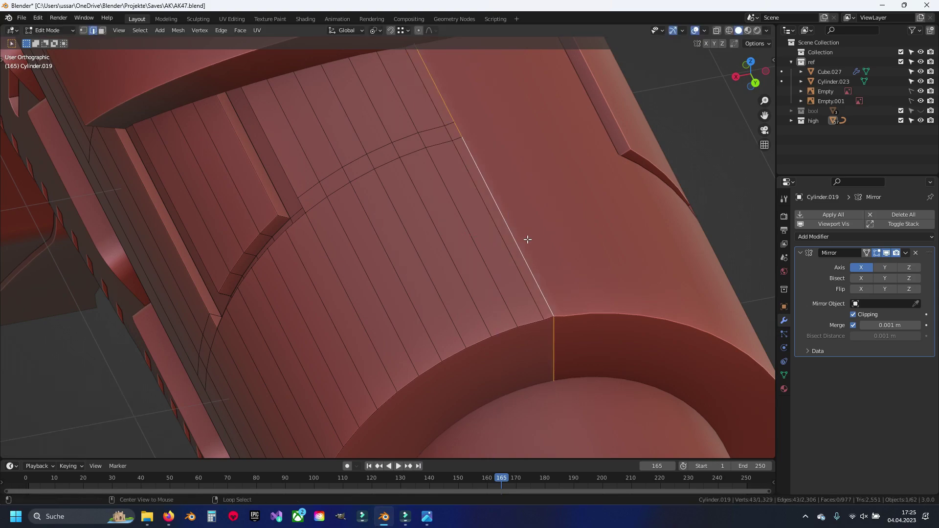
ctrl+click(442, 105)
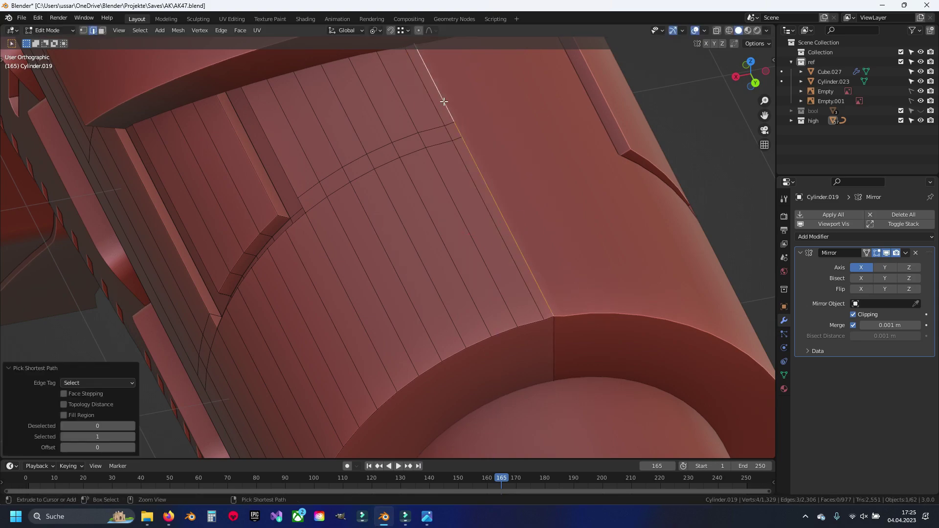
mouse_move(442, 105)
middle_down()
mouse_move(416, 225)
mouse_move(392, 247)
middle_up()
scroll(416, 225, down, 3)
scroll(391, 247, up, 5)
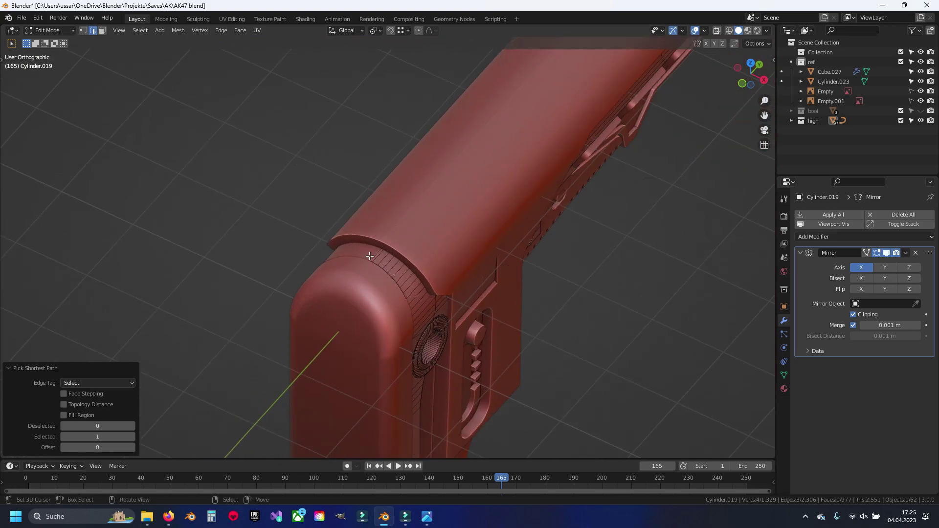
scroll(346, 273, up, 3)
shift+click(342, 275)
scroll(362, 284, up, 3)
shift+middle_drag(363, 284, 408, 258)
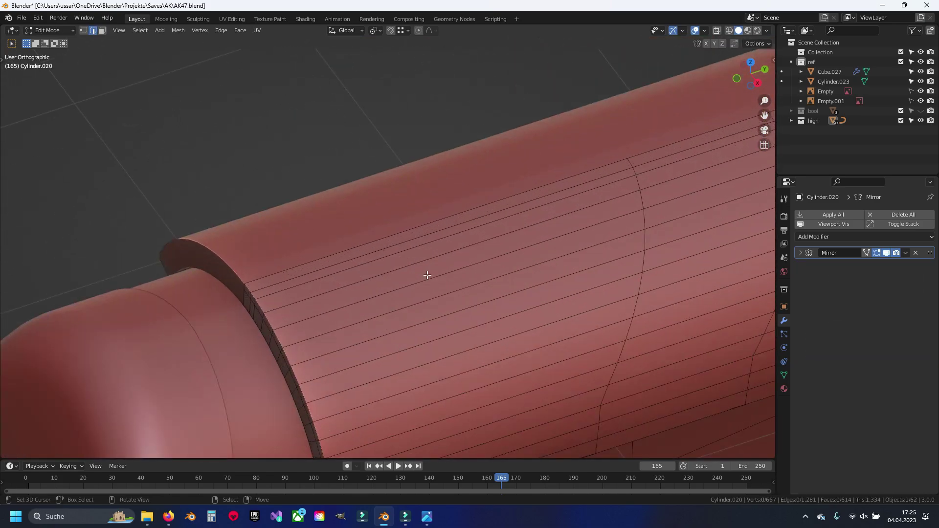
Step: Turn off the Mirror modifier's edit-mode display on the top rail
ctrl+alt+click(349, 284)
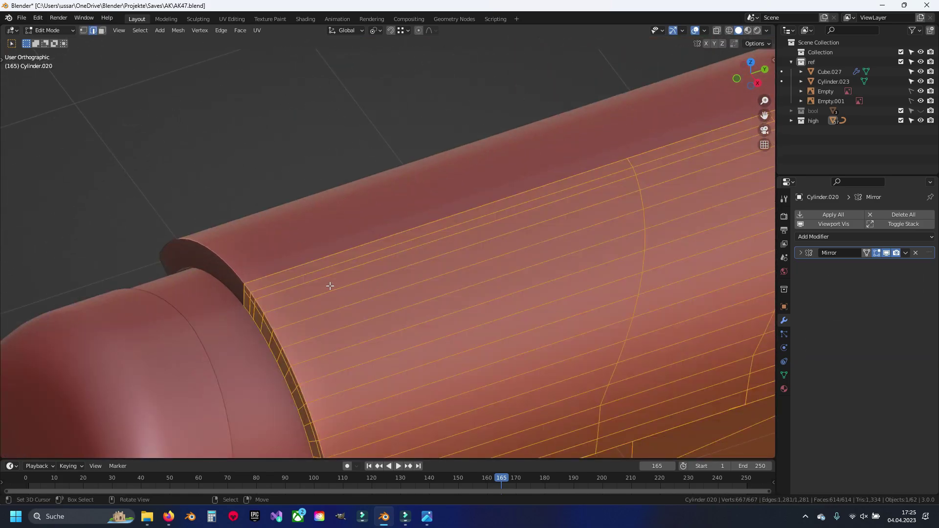
key(ctrl+z)
mouse_move(319, 263)
middle_down()
mouse_move(409, 188)
mouse_move(342, 189)
mouse_move(300, 237)
middle_up()
scroll(301, 237, up, 4)
scroll(371, 273, up, 4)
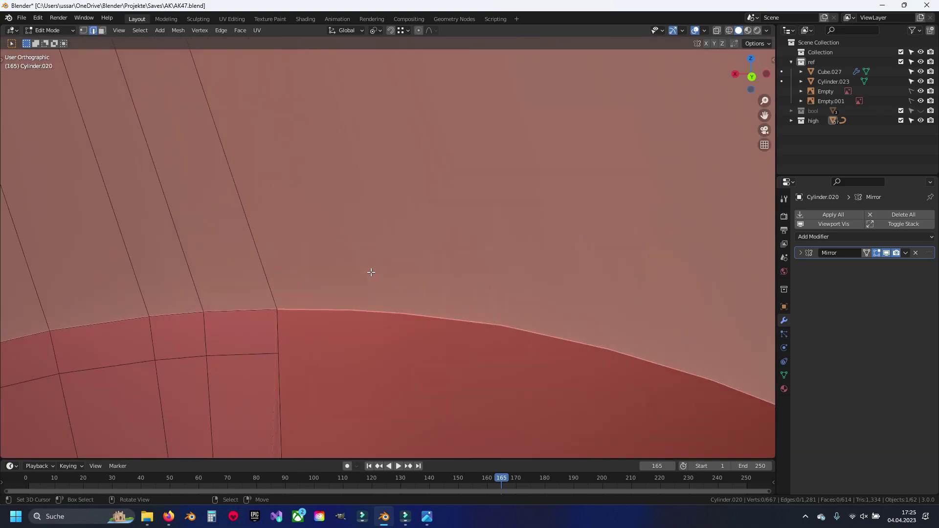
scroll(371, 275, down, 3)
scroll(419, 272, down, 2)
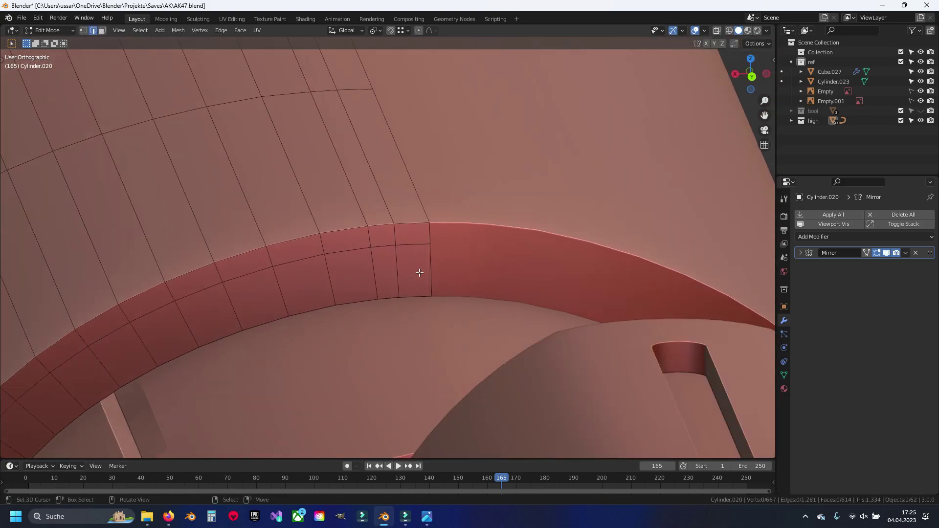
click(886, 253)
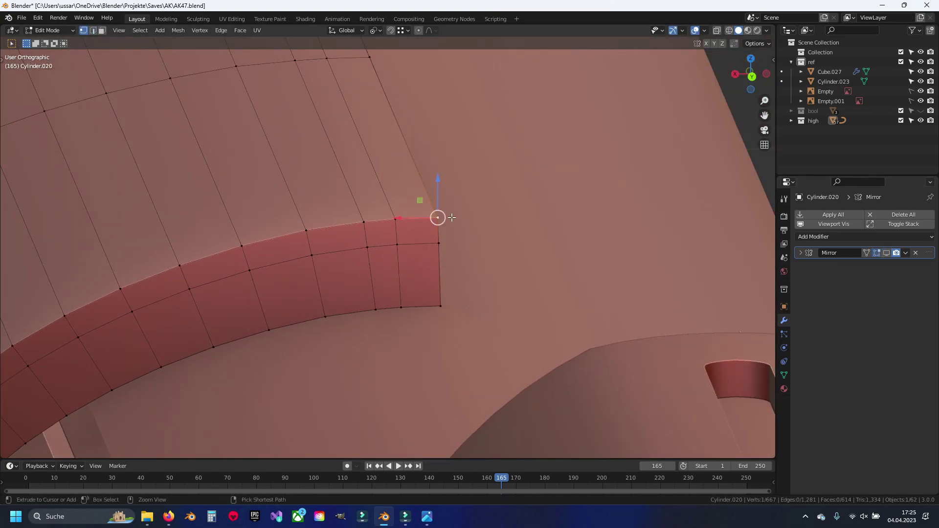
middle_drag(451, 217, 435, 286)
Step: Select the long strip of rim faces on the rail and delete them
key(3)
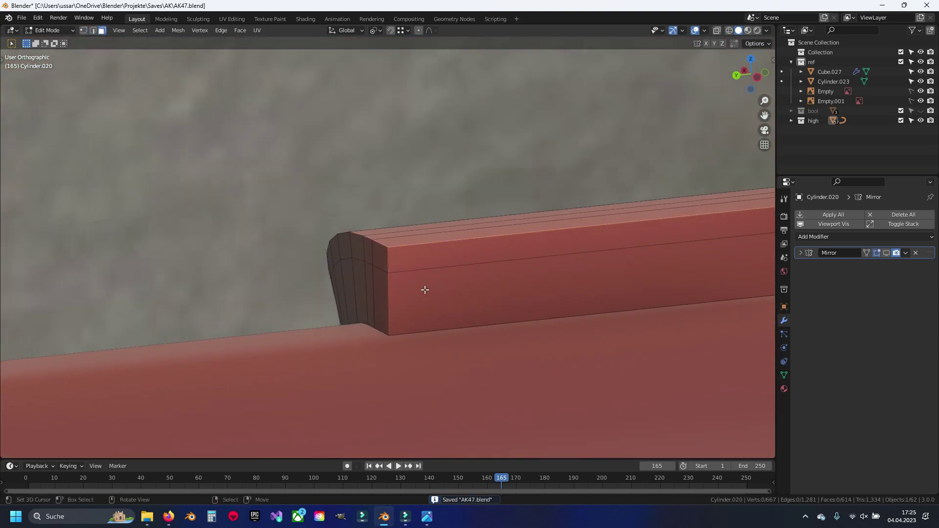
shift+click(439, 292)
scroll(439, 292, down, 5)
scroll(356, 302, up, 5)
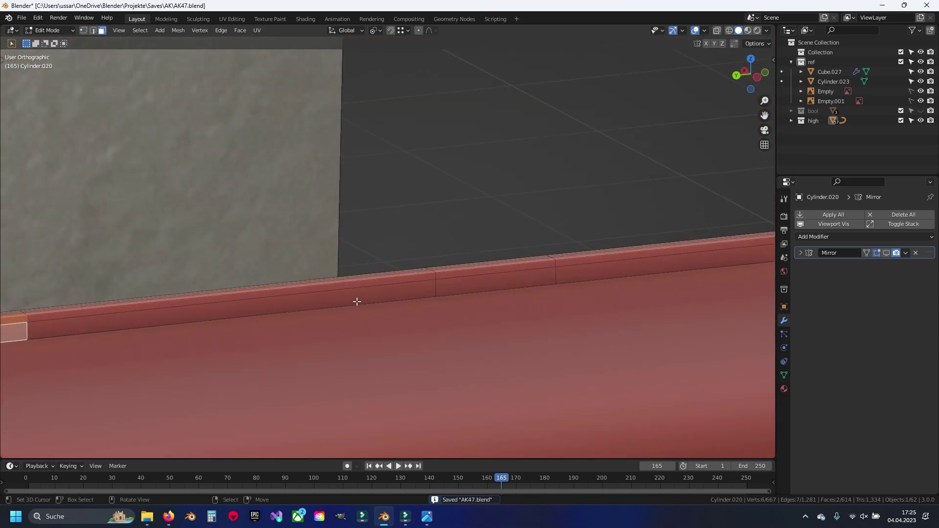
ctrl+click(276, 292)
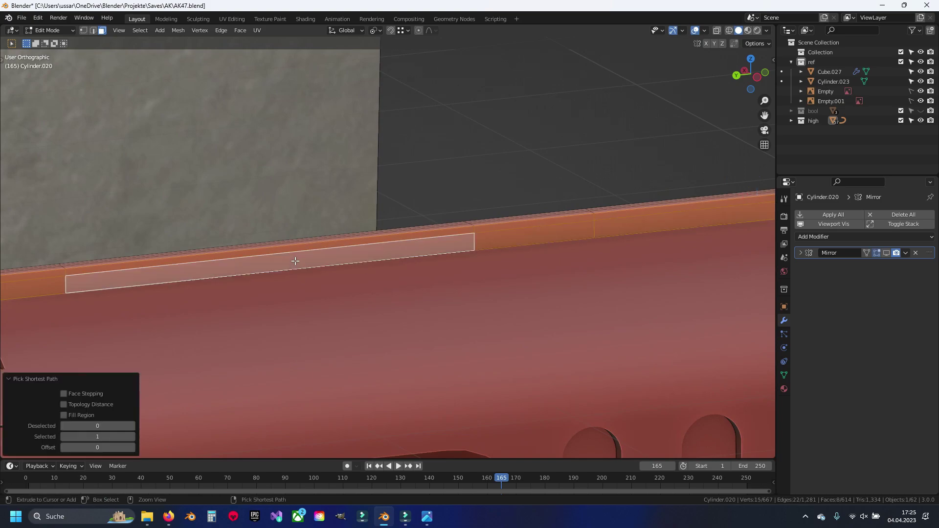
key(x)
click(287, 217)
Step: Re-enable the Mirror edit-mode display, leave Edit Mode, and save the file
key(KP_Divide)
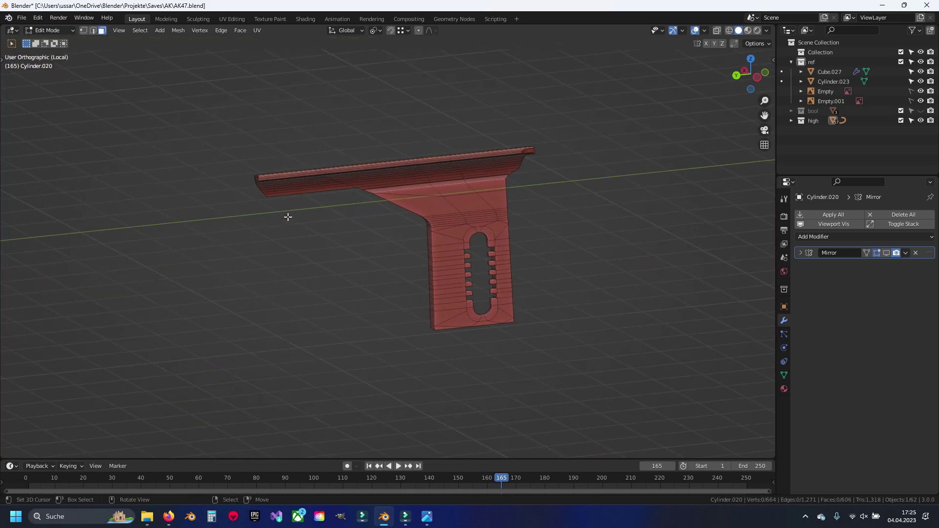
mouse_move(294, 215)
middle_down()
mouse_move(359, 207)
mouse_move(329, 180)
mouse_move(802, 244)
mouse_move(429, 252)
middle_up()
click(886, 252)
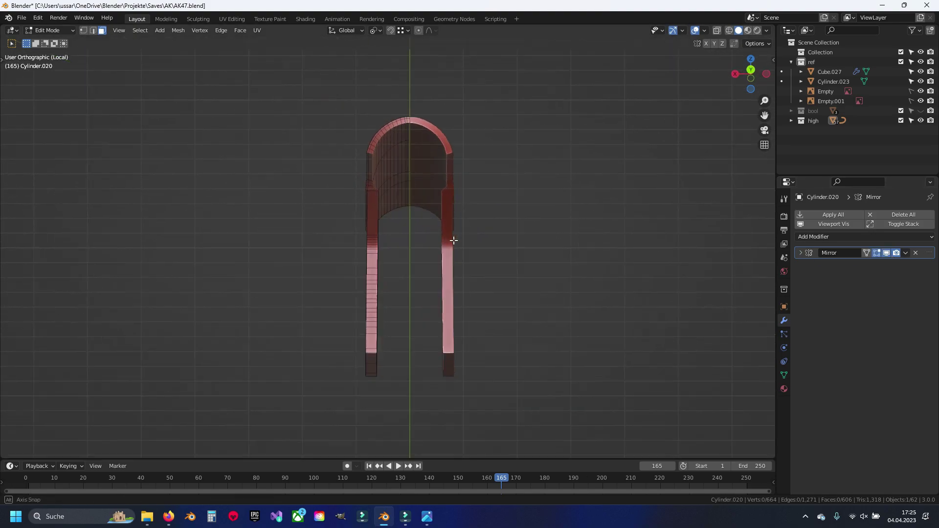
key(Tab)
key(KP_Divide)
key(ctrl+s)
Step: Select the hex screw on the butt plate (Cube.021)
scroll(259, 281, down, 3)
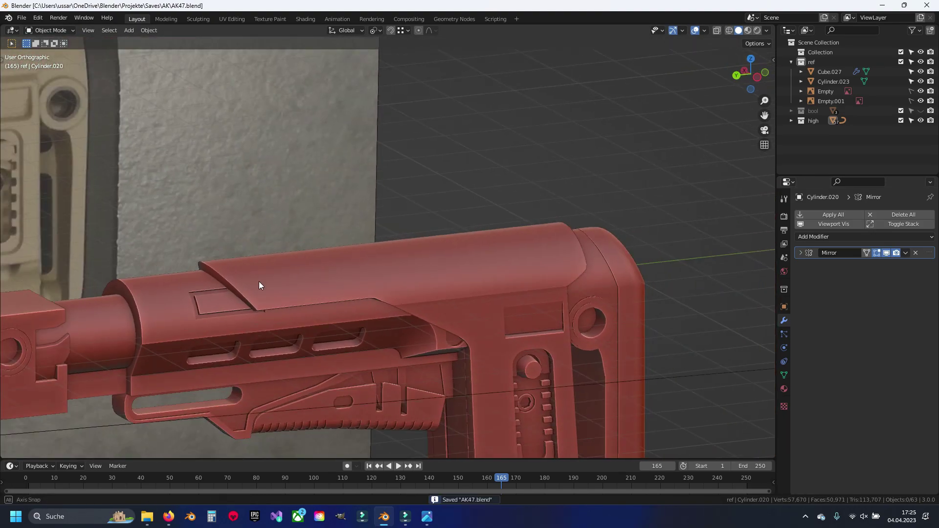
mouse_move(259, 281)
middle_down()
mouse_move(341, 306)
mouse_move(450, 297)
mouse_move(409, 221)
mouse_move(283, 259)
middle_up()
scroll(410, 220, down, 2)
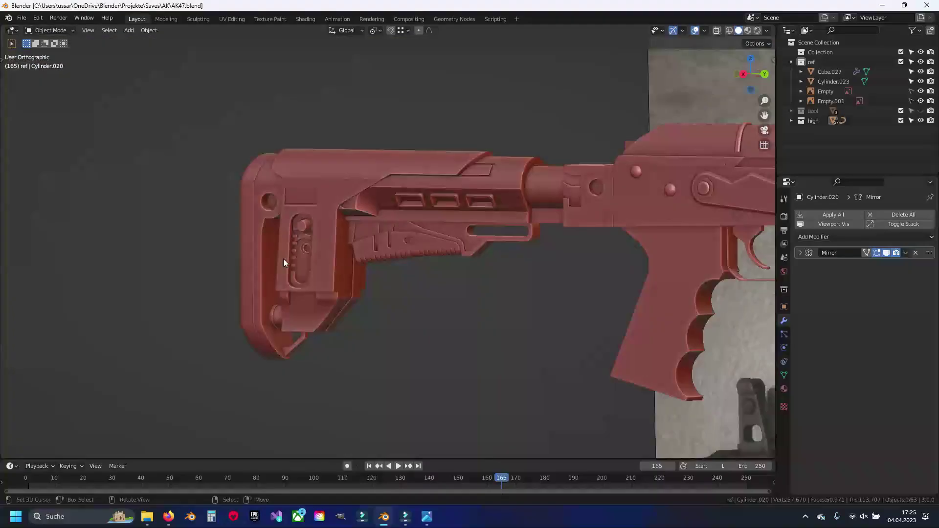
scroll(283, 259, up, 1)
scroll(306, 264, up, 5)
click(389, 191)
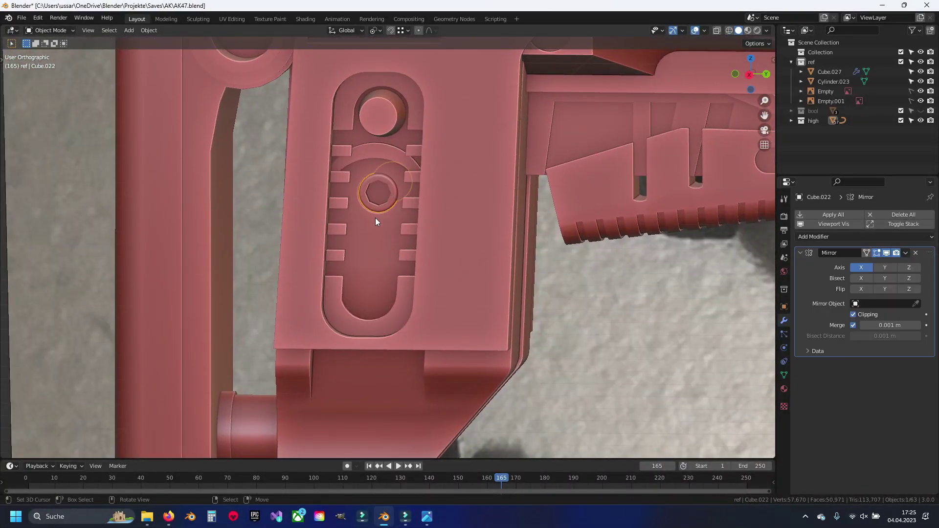
Step: Isolate the butt plate in Edit Mode, save, and frame it from the right view
key(KP_Divide)
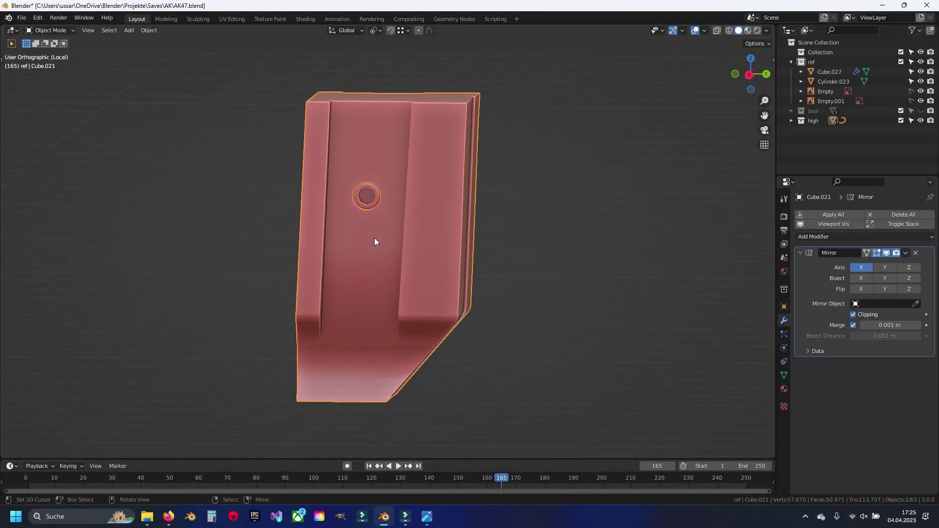
key(Tab)
key(a)
key(alt+a)
key(ctrl+s)
scroll(374, 237, up, 1)
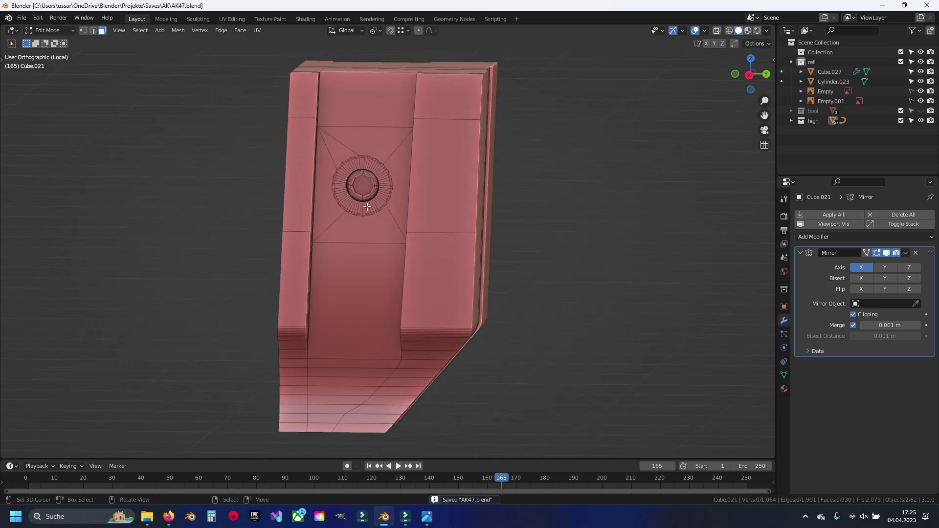
scroll(363, 189, up, 3)
click(363, 189)
key(KP_Decimal)
key(KP_3)
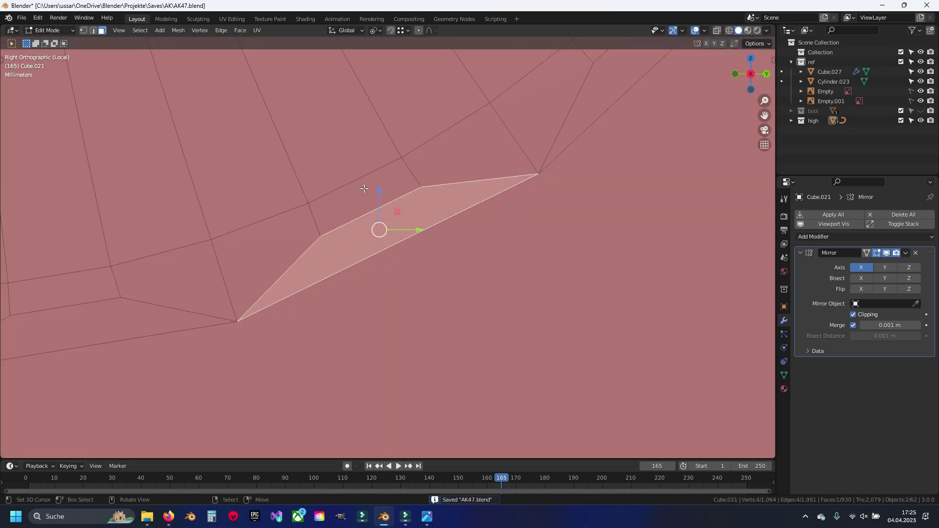
scroll(364, 192, down, 3)
scroll(365, 196, down, 2)
Step: Centre the view on the screw hole in vertex mode with wireframe shading
key(1)
scroll(365, 195, down, 1)
scroll(371, 205, down, 3)
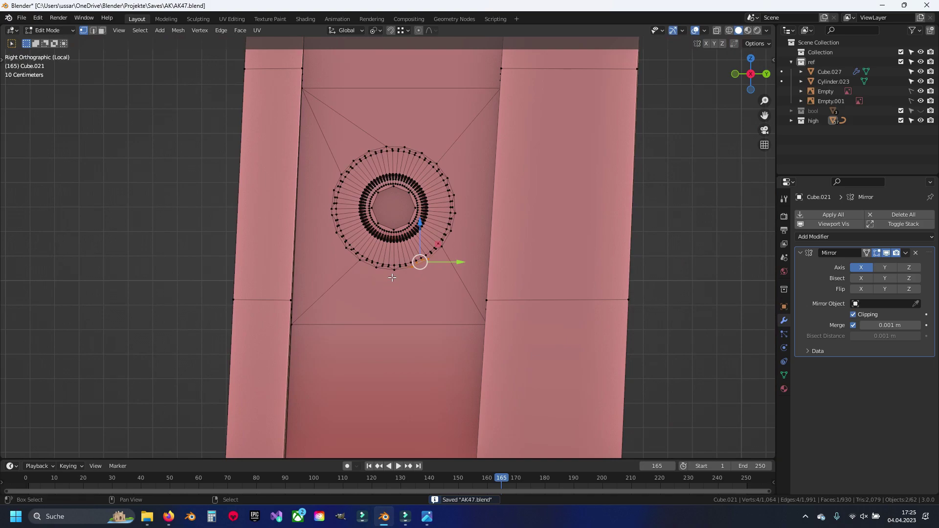
shift+middle_drag(383, 292, 426, 126)
shift+middle_drag(446, 219, 393, 303)
key(shift+z)
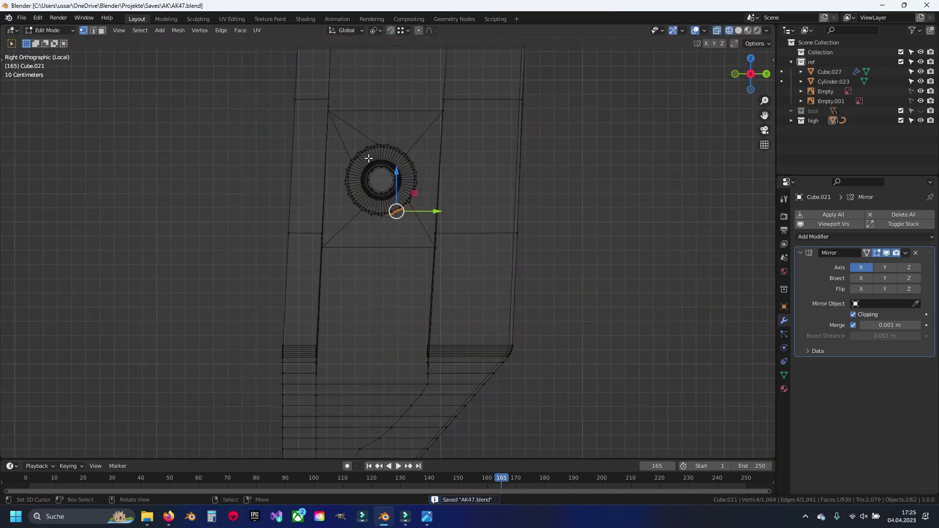
key(Tab)
key(Tab)
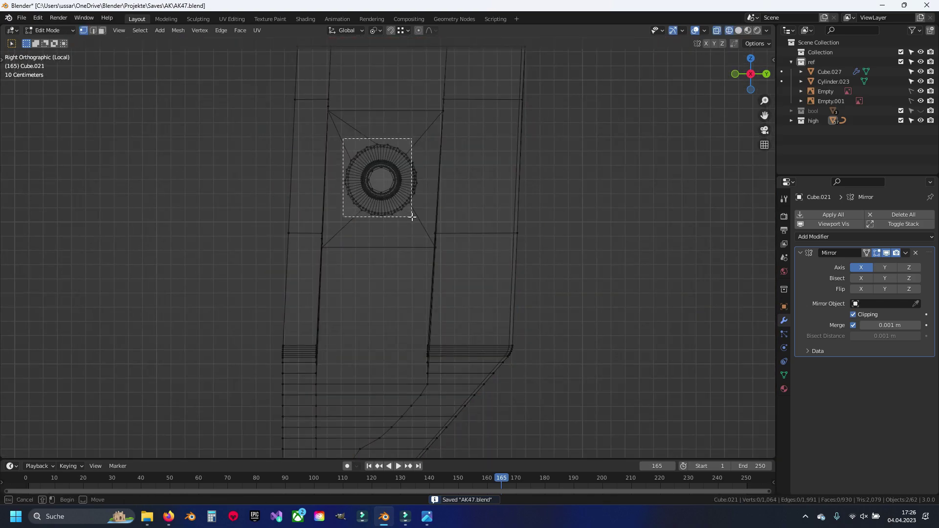
Step: Place the copied screw ring below the first, then hide and reveal it to check
click(397, 190)
drag(395, 172, 395, 301)
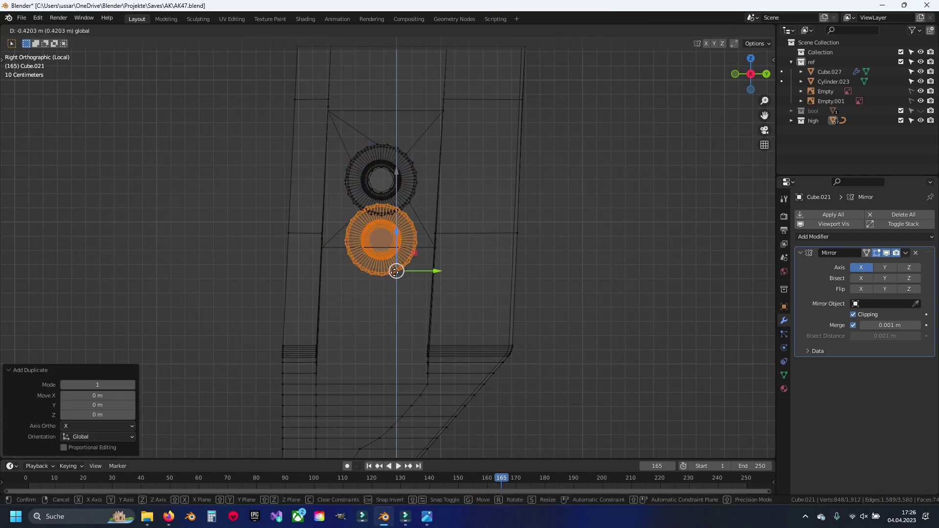
scroll(430, 369, up, 2)
drag(440, 413, 427, 410)
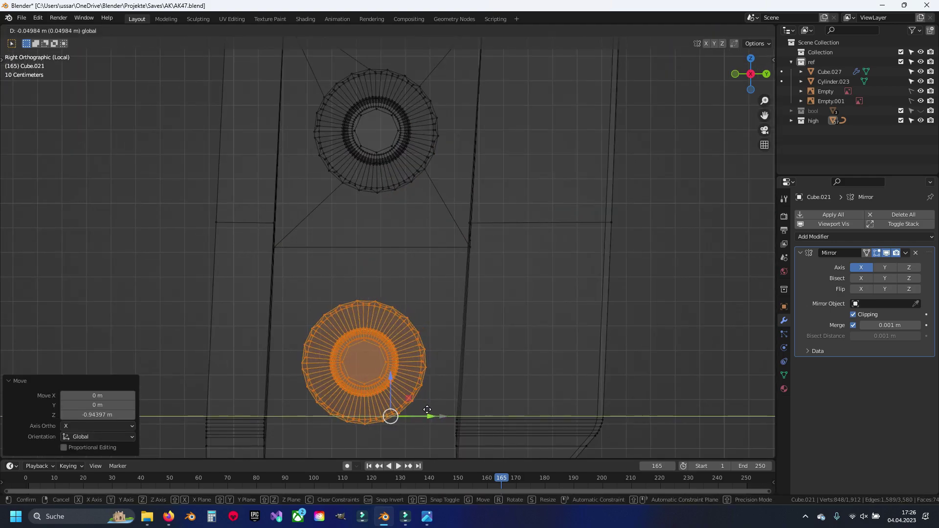
click(425, 410)
key(h)
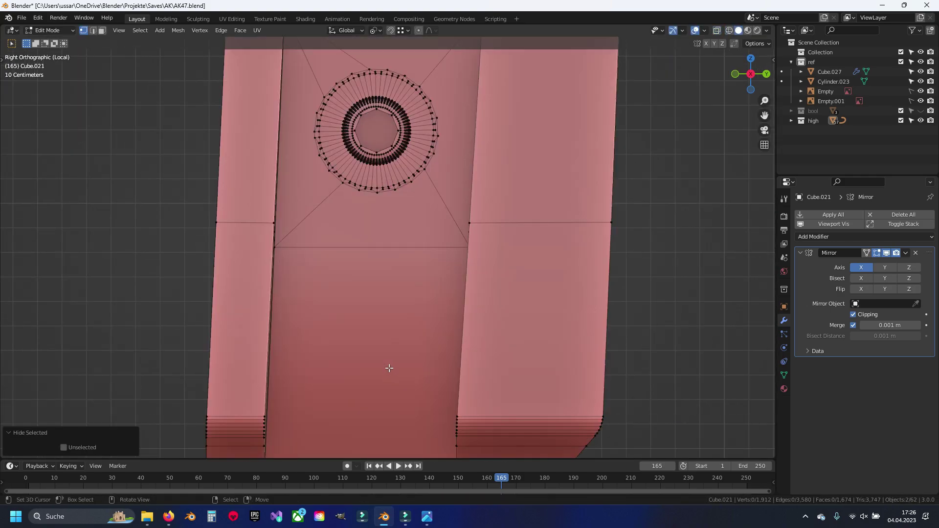
key(shift+z)
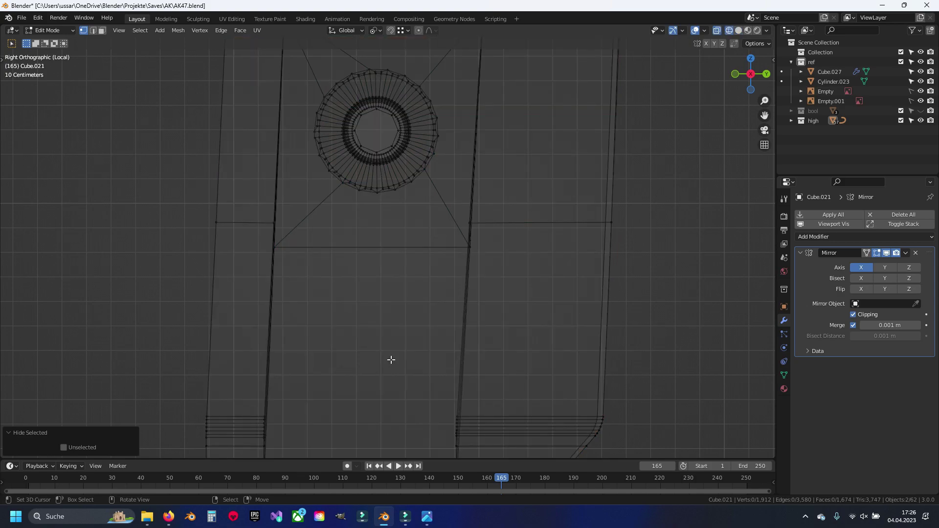
key(alt+h)
key(shift+z)
Step: Align the new ring with the lower screw in the reference, then exit Edit Mode
middle_drag(391, 360, 357, 349)
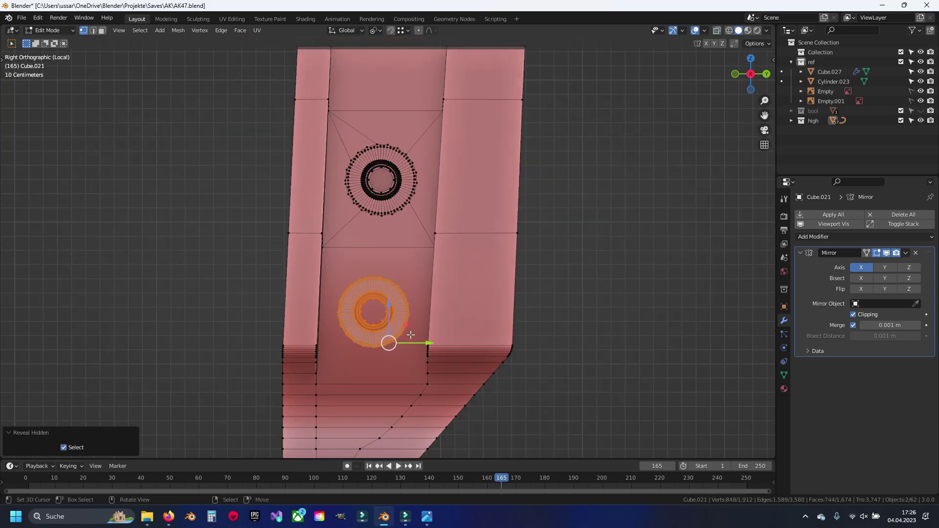
key(KP_Divide)
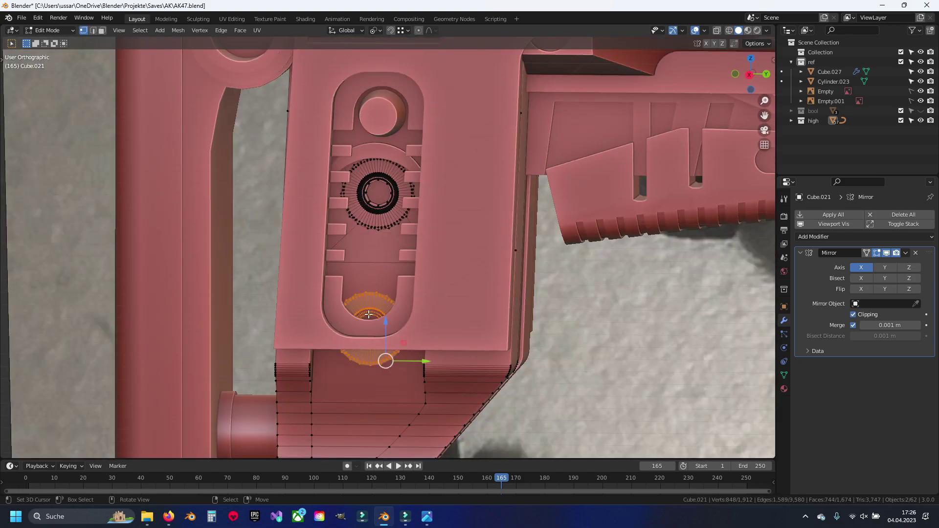
click(392, 310)
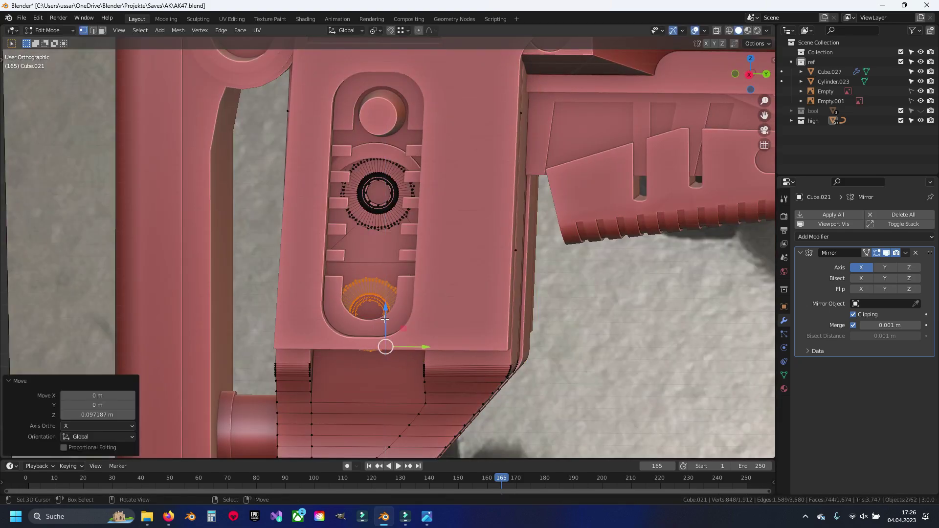
key(Tab)
key(KP_Divide)
Step: Delete the plate face behind the new lower screw ring and save the file
key(Tab)
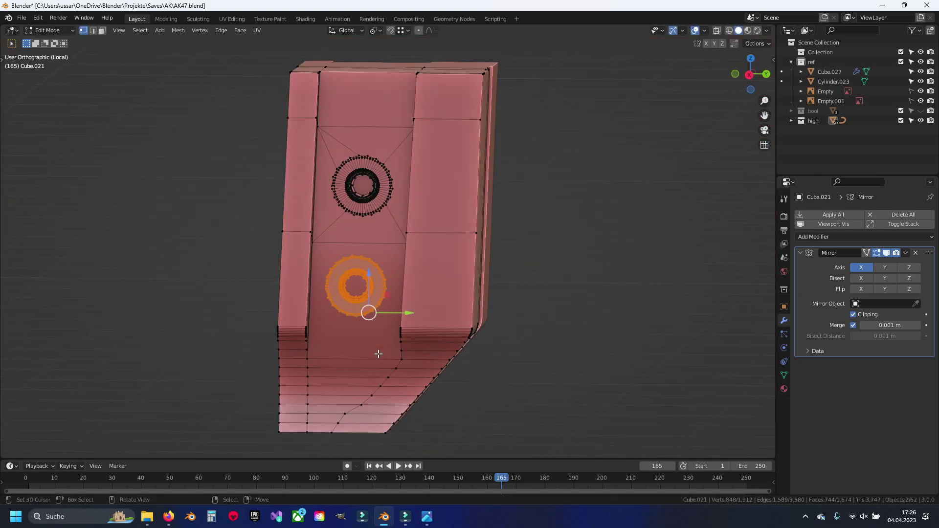
scroll(388, 318, up, 5)
key(x)
click(390, 280)
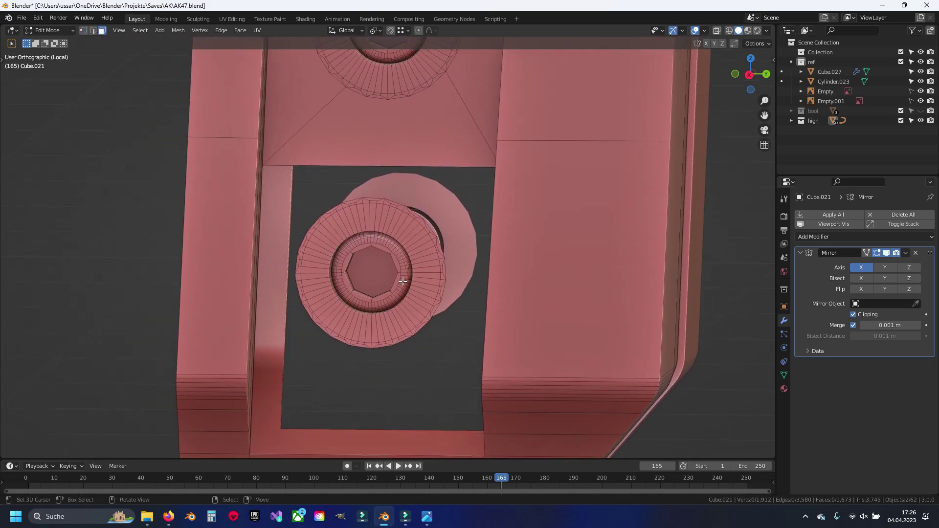
key(1)
key(ctrl+s)
scroll(397, 275, up, 3)
Step: Fill the first gap between the ring edge and the plate with a new face
mouse_move(321, 153)
shift+middle_down()
mouse_move(320, 228)
mouse_move(218, 191)
mouse_move(383, 244)
shift+middle_up()
click(215, 189)
scroll(355, 275, down, 3)
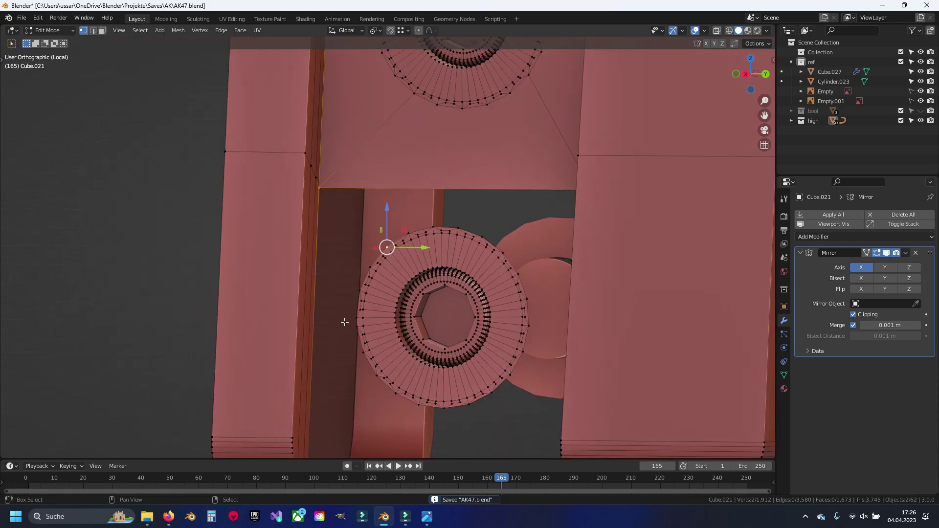
shift+middle_drag(345, 321, 366, 226)
scroll(367, 205, up, 3)
ctrl+click(367, 182)
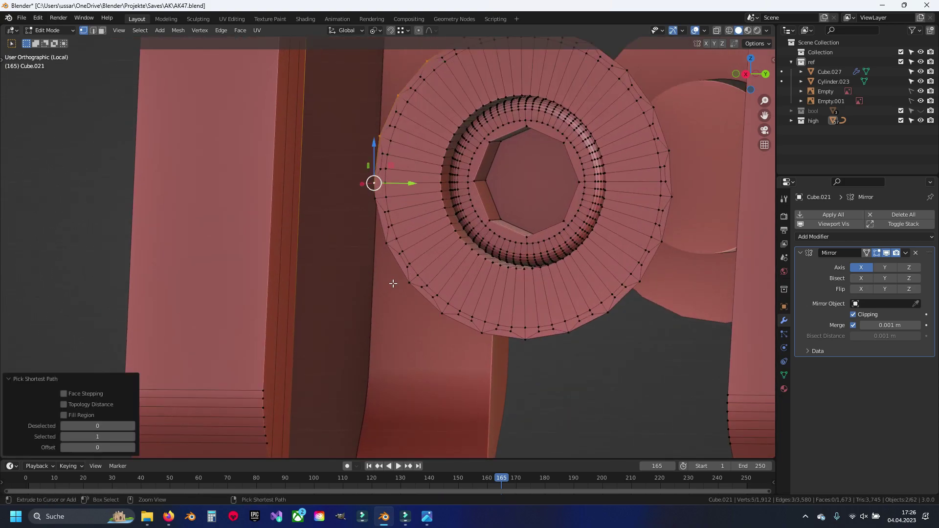
mouse_move(371, 394)
shift+middle_down()
mouse_move(295, 405)
mouse_move(366, 272)
shift+middle_up()
key(f)
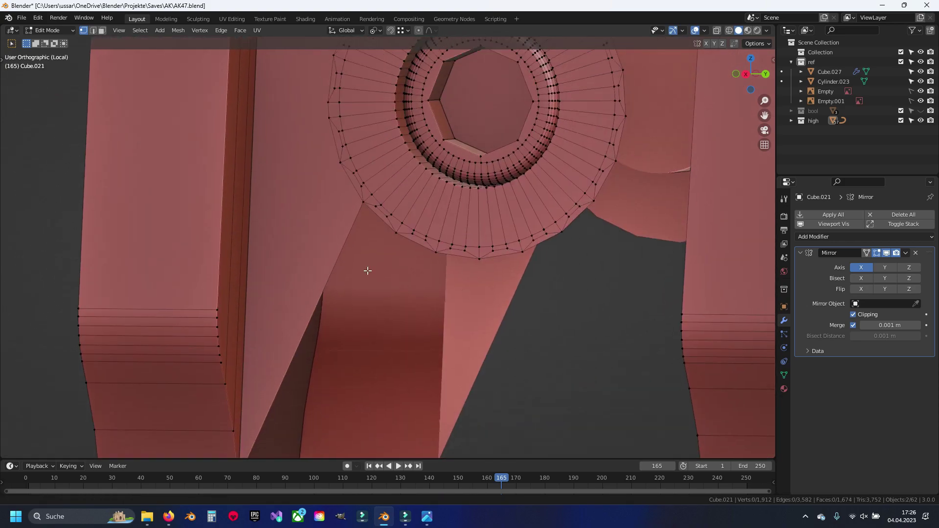
Step: Patch the hole at the ring's corner vertex with a new face
click(355, 225)
mouse_move(354, 228)
shift+middle_down()
mouse_move(581, 275)
mouse_move(462, 216)
shift+middle_up()
scroll(514, 384, down, 3)
scroll(595, 297, up, 3)
ctrl+click(628, 291)
scroll(489, 274, up, 2)
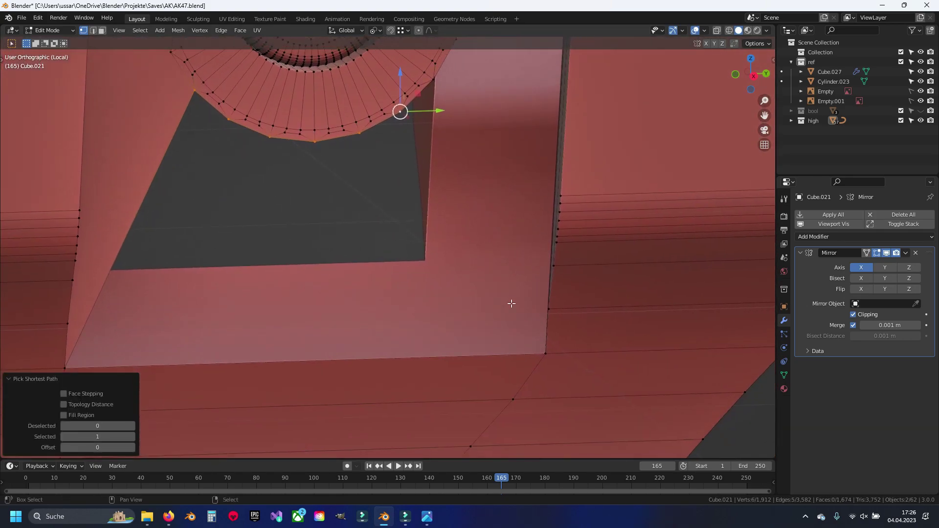
ctrl+click(545, 350)
scroll(274, 349, up, 1)
key(f)
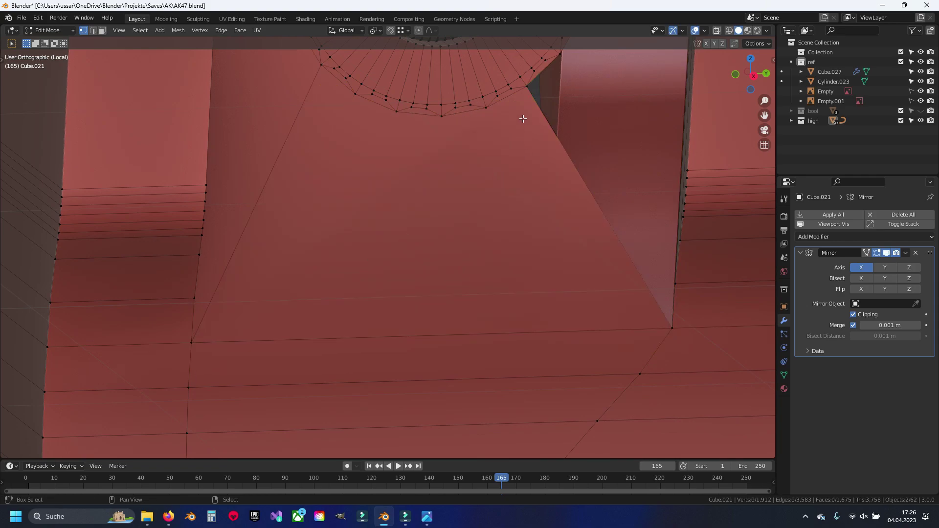
Step: Fill the next gap along the ring edge with a new face
scroll(522, 118, down, 2)
click(419, 139)
scroll(398, 199, up, 3)
scroll(536, 388, down, 3)
scroll(447, 218, up, 1)
shift+click(402, 277)
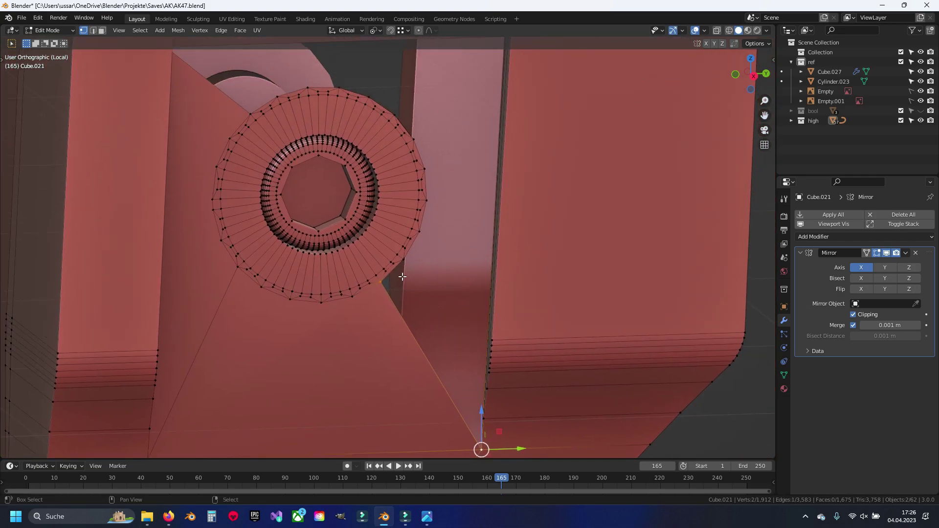
scroll(402, 276, down, 1)
scroll(414, 268, up, 1)
ctrl+click(425, 262)
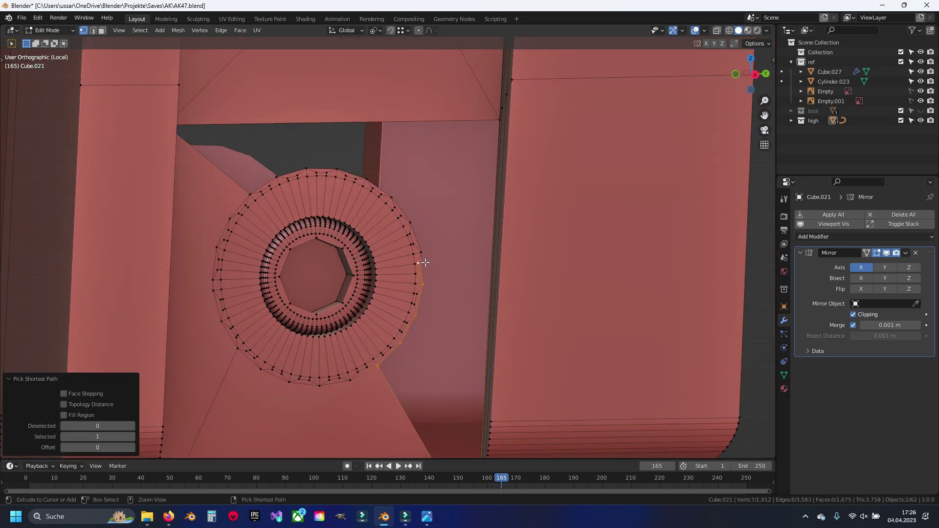
scroll(425, 253, up, 2)
ctrl+click(410, 412)
ctrl+click(448, 311)
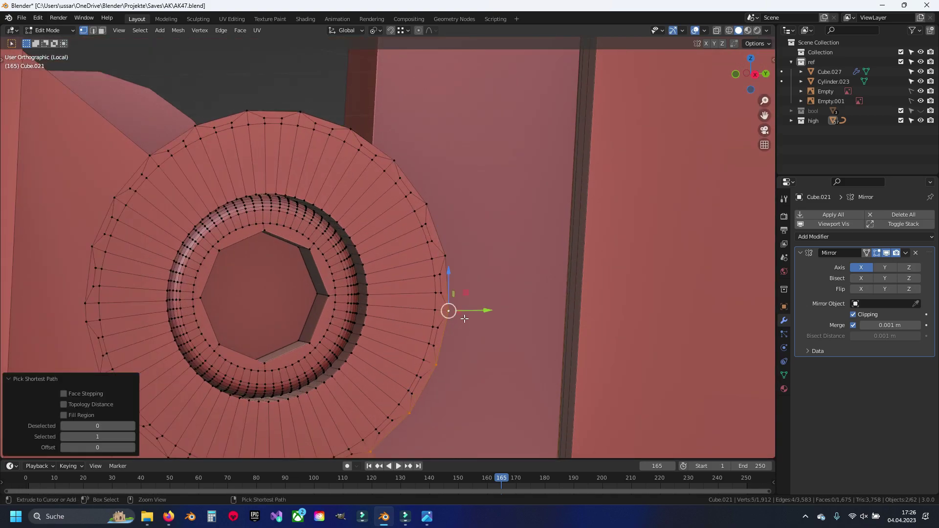
scroll(437, 218, down, 2)
shift+middle_drag(437, 218, 419, 277)
key(f)
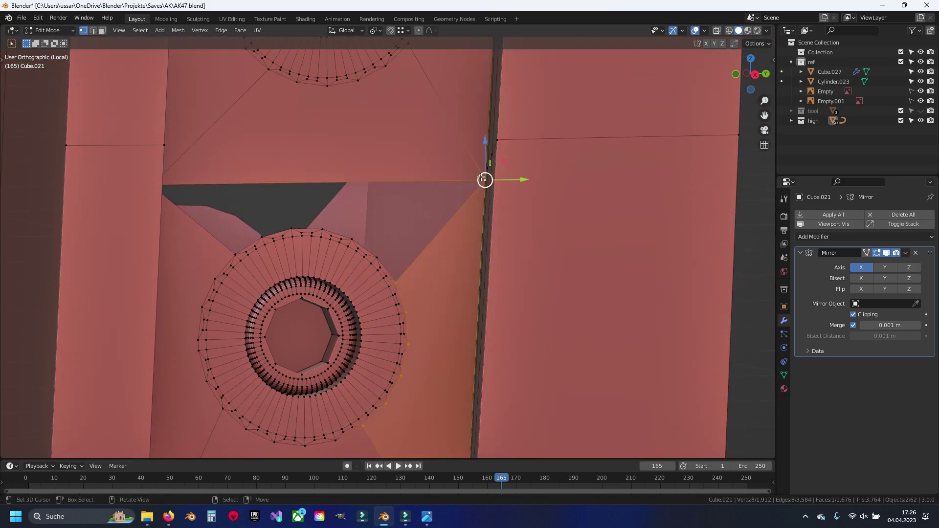
Step: Close the last remaining gap around the ring with a face
key(alt+a)
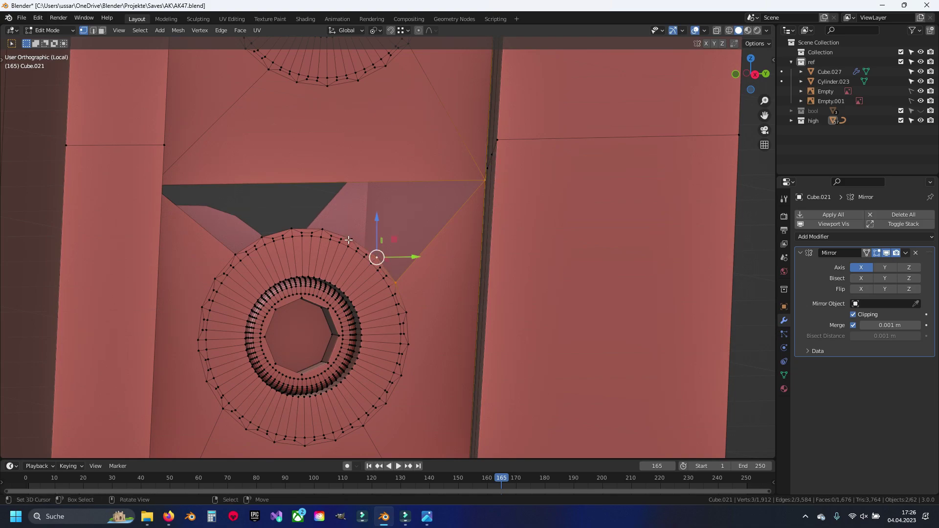
ctrl+click(311, 222)
middle_drag(225, 251, 195, 220)
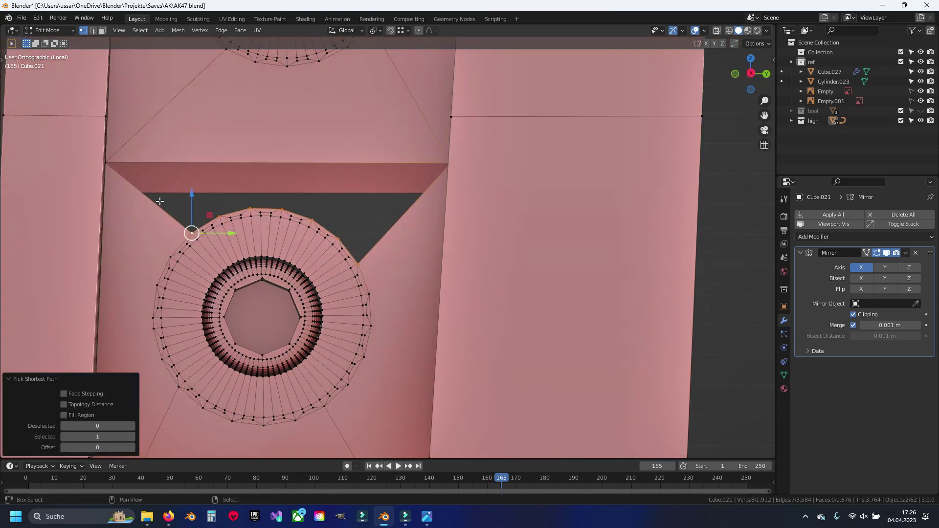
ctrl+click(104, 161)
key(f)
key(alt+a)
shift+middle_drag(250, 272, 341, 271)
Step: Mark the butt plate's bottom edge as sharp
key(Tab)
scroll(363, 299, down, 5)
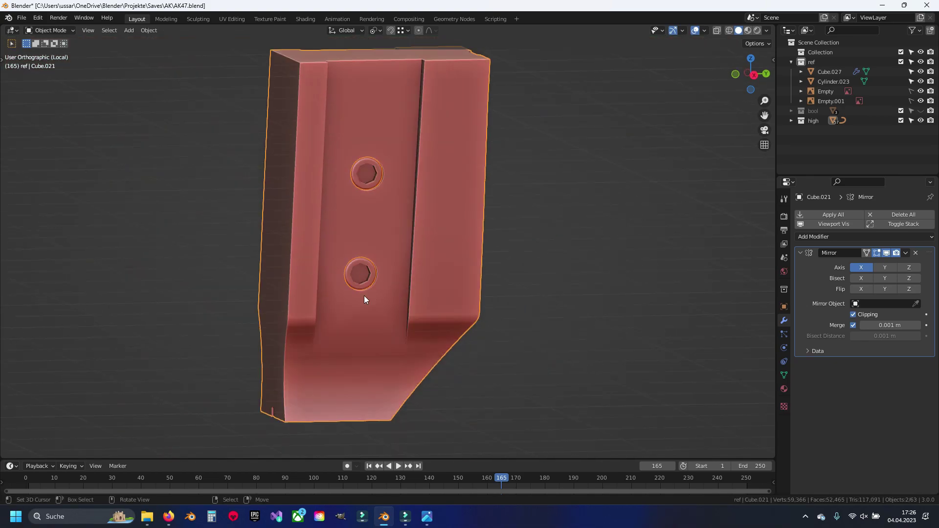
key(Tab)
scroll(374, 285, up, 3)
scroll(342, 342, up, 5)
click(316, 425)
key(ctrl+e)
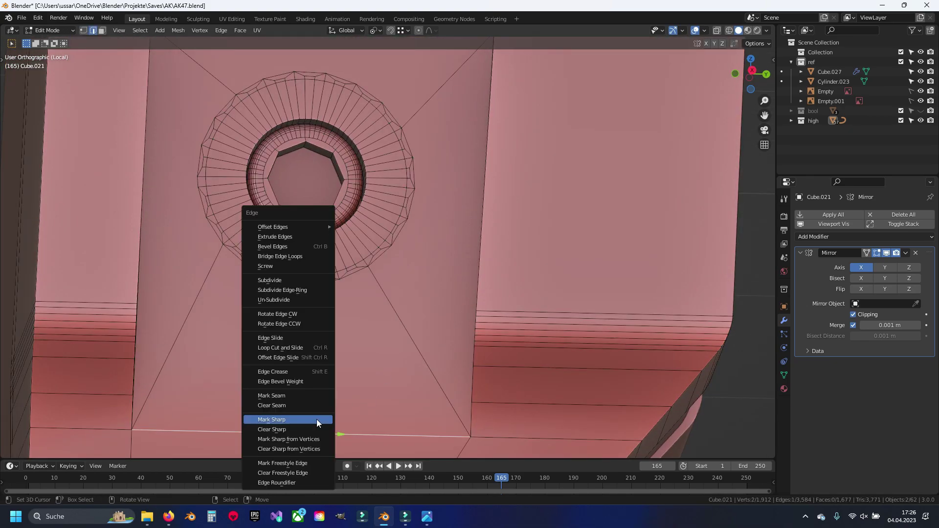
click(316, 419)
key(Tab)
Step: Exit local view to show the whole rifle and save the file
scroll(372, 339, down, 4)
mouse_move(372, 339)
middle_down()
mouse_move(372, 259)
mouse_move(341, 262)
mouse_move(373, 180)
mouse_move(367, 301)
middle_up()
key(KP_Divide)
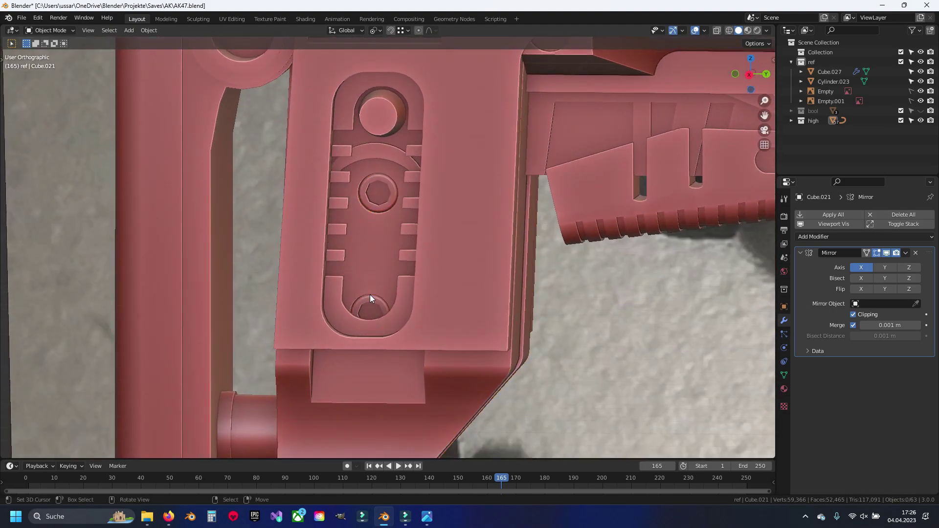
scroll(370, 296, down, 3)
scroll(391, 309, down, 3)
key(ctrl+s)
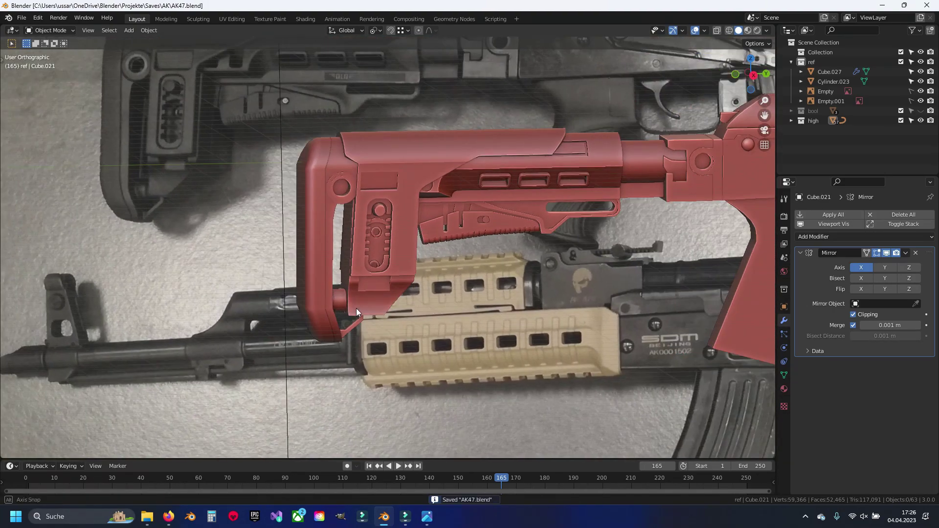
mouse_move(356, 308)
middle_down()
mouse_move(532, 307)
mouse_move(331, 301)
mouse_move(326, 275)
mouse_move(247, 292)
mouse_move(230, 315)
mouse_move(362, 308)
mouse_move(453, 320)
mouse_move(392, 280)
mouse_move(325, 294)
mouse_move(429, 262)
mouse_move(359, 267)
mouse_move(350, 255)
middle_up()
Step: Select the Cube.008 block on top of the receiver in Right Orthographic view
scroll(350, 255, up, 3)
scroll(523, 245, down, 3)
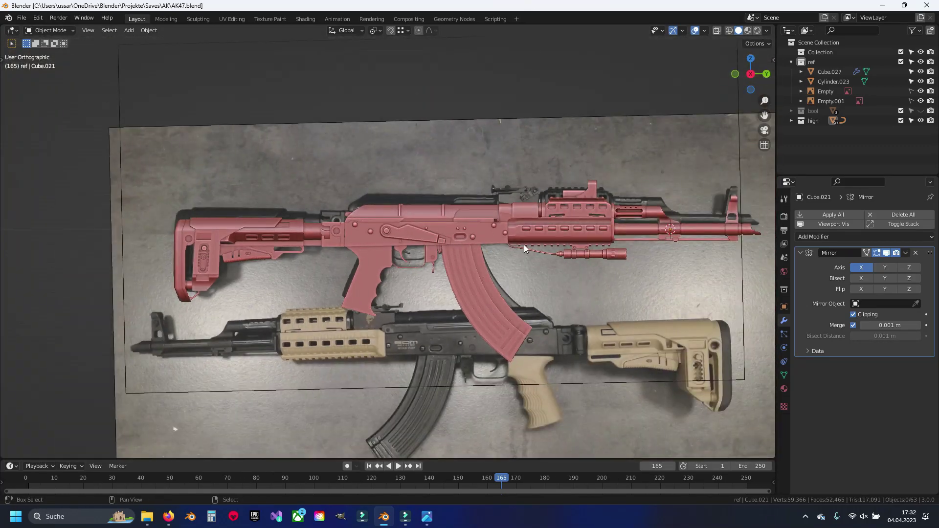
scroll(392, 253, up, 5)
key(KP_3)
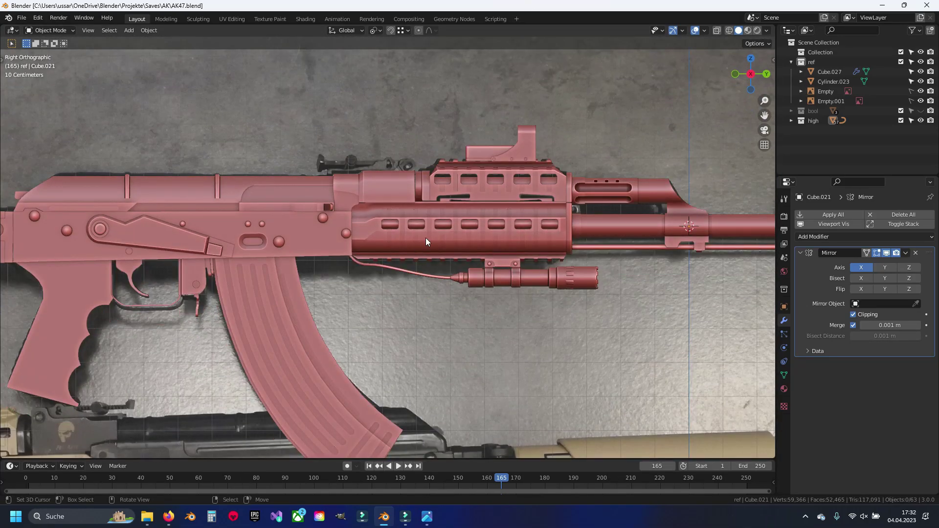
scroll(429, 222, up, 4)
shift+middle_drag(429, 192, 472, 233)
scroll(427, 147, up, 2)
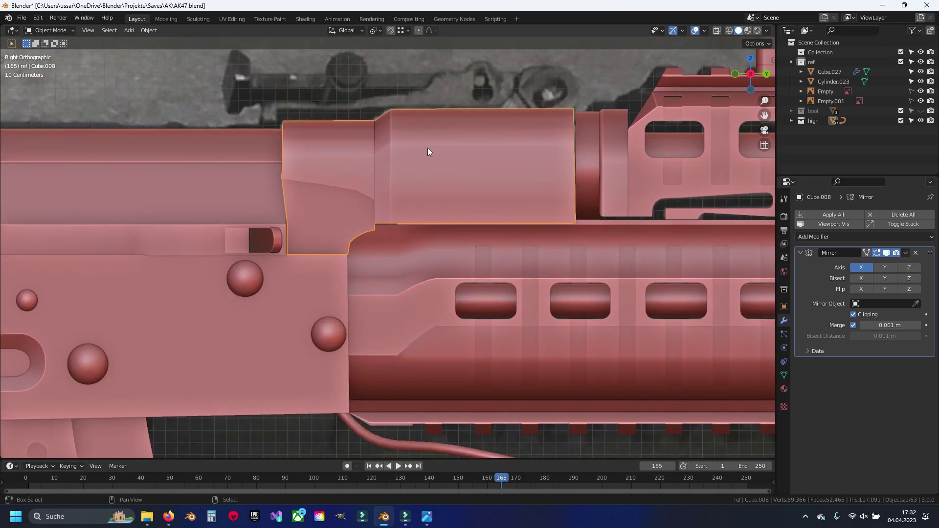
click(402, 222)
key(alt+z)
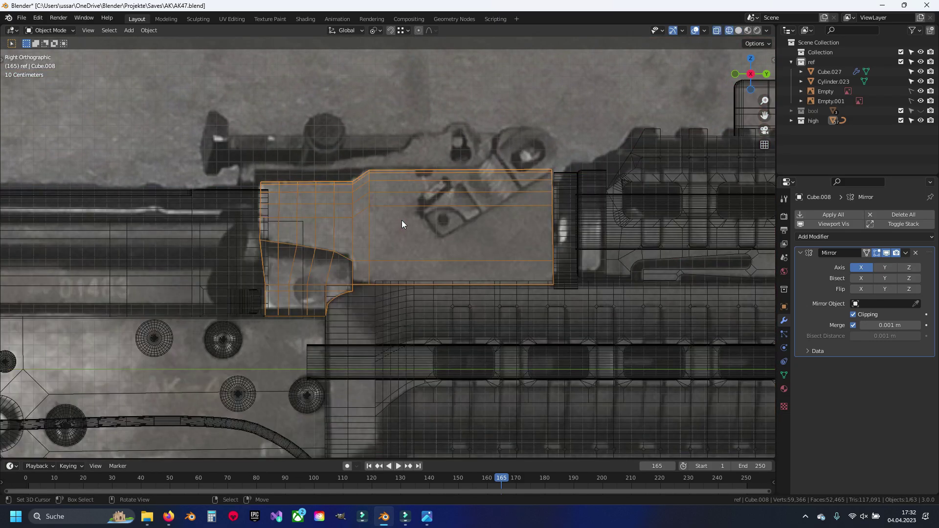
key(alt+z)
mouse_move(356, 210)
middle_down()
mouse_move(331, 223)
mouse_move(572, 272)
mouse_move(386, 241)
mouse_move(383, 256)
middle_up()
Step: Delete Cube.008, save the file, and return to solid shading
key(Tab)
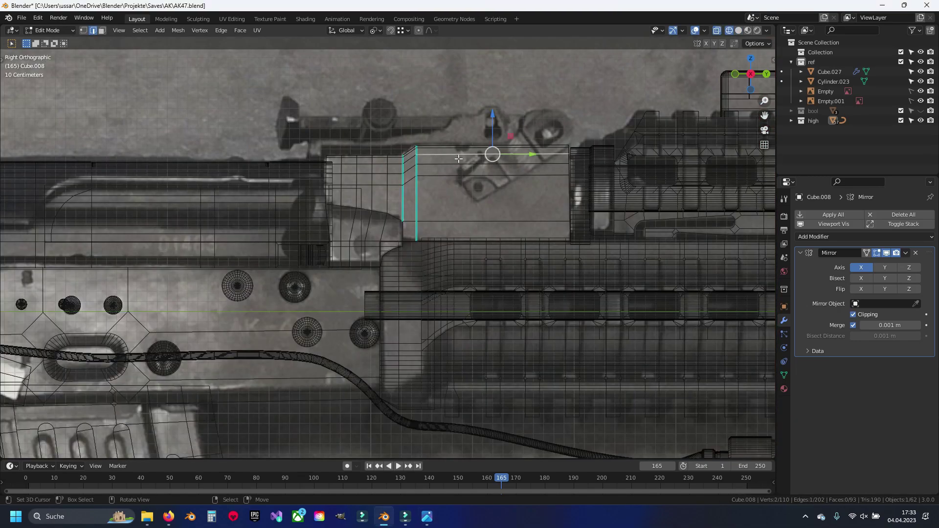
key(x)
click(459, 160)
scroll(439, 181, down, 3)
key(ctrl+s)
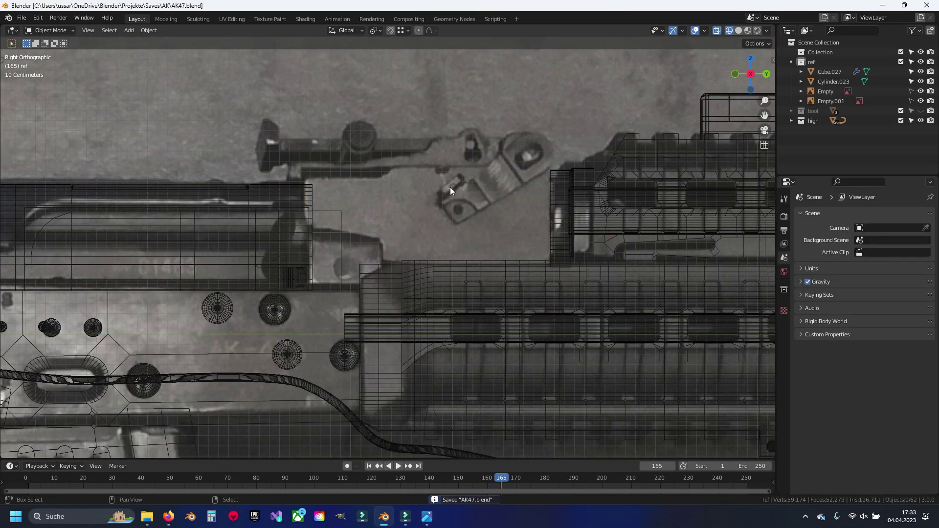
scroll(344, 224, down, 2)
key(shift+z)
scroll(489, 225, up, 5)
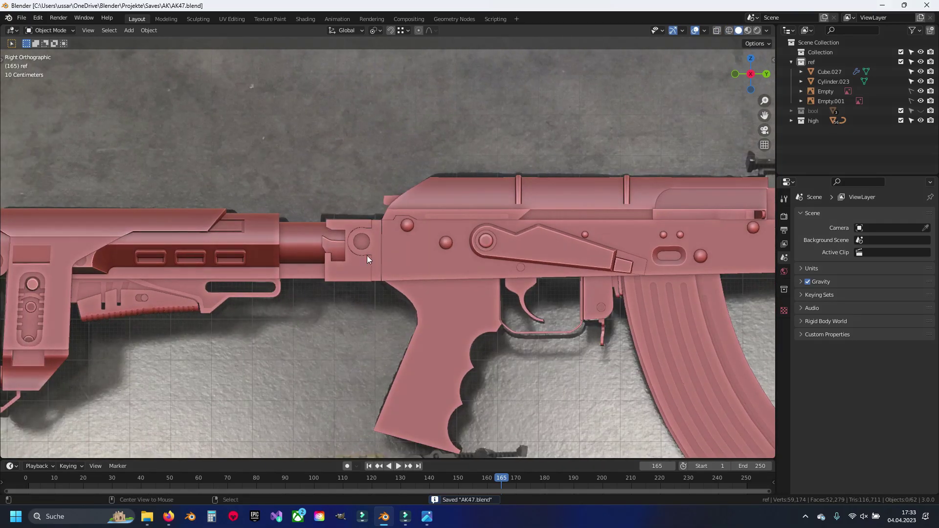